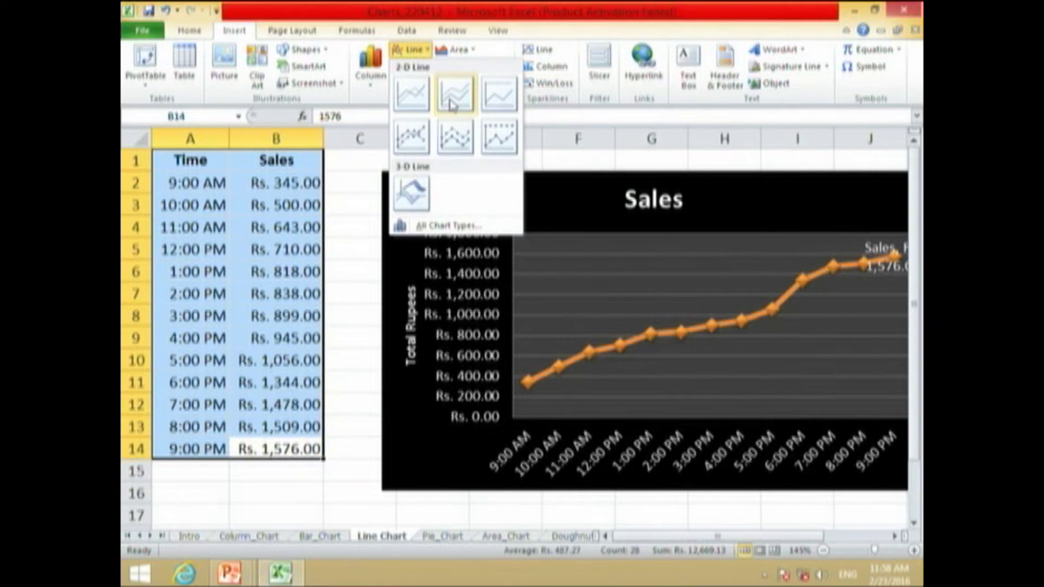
Insert a Line with Markers chart from the selected Time and Sales data, reposition it and delete it.
click(411, 136)
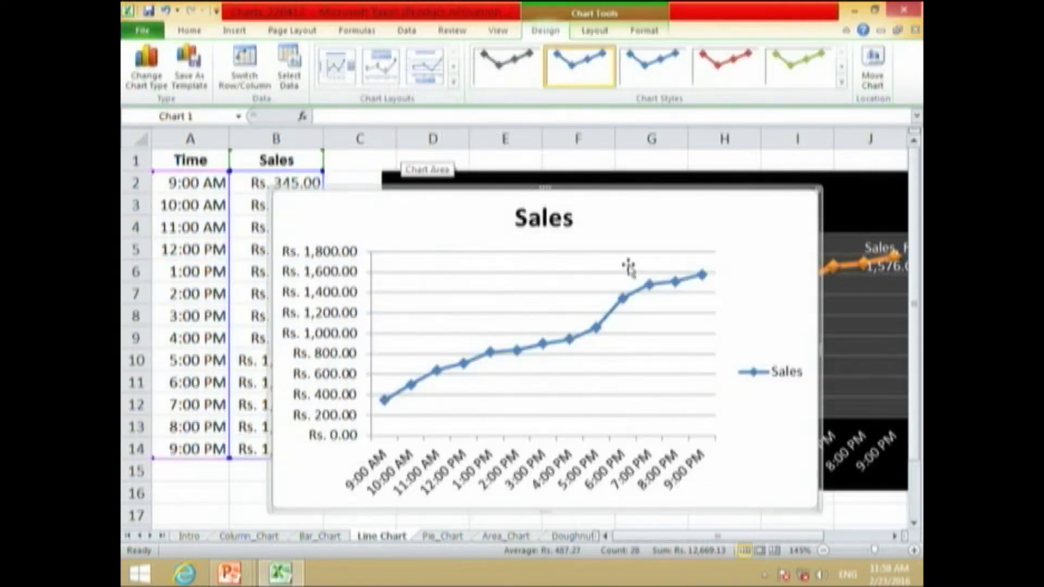
drag(740, 205, 726, 184)
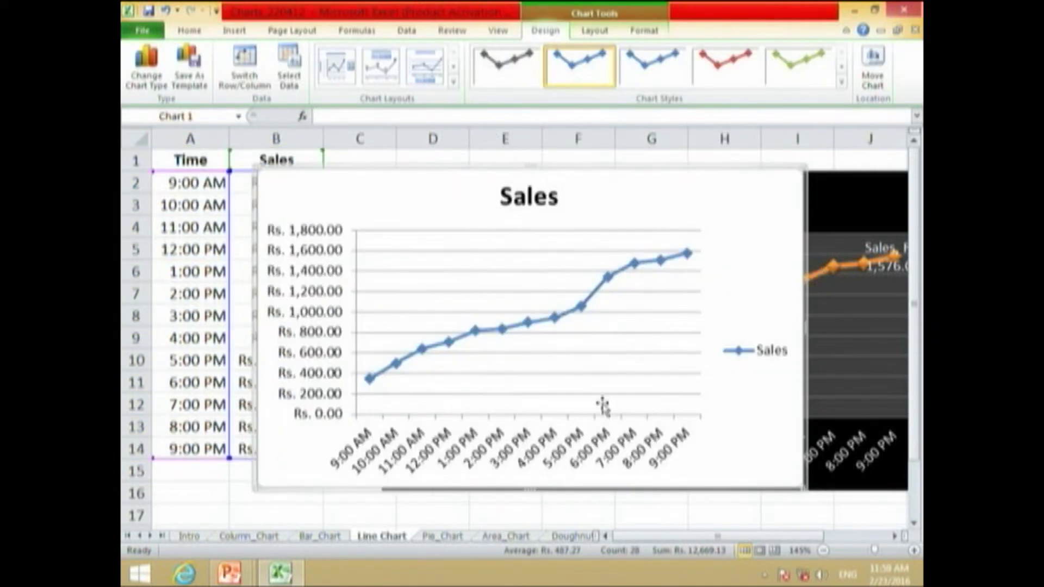
key(Delete)
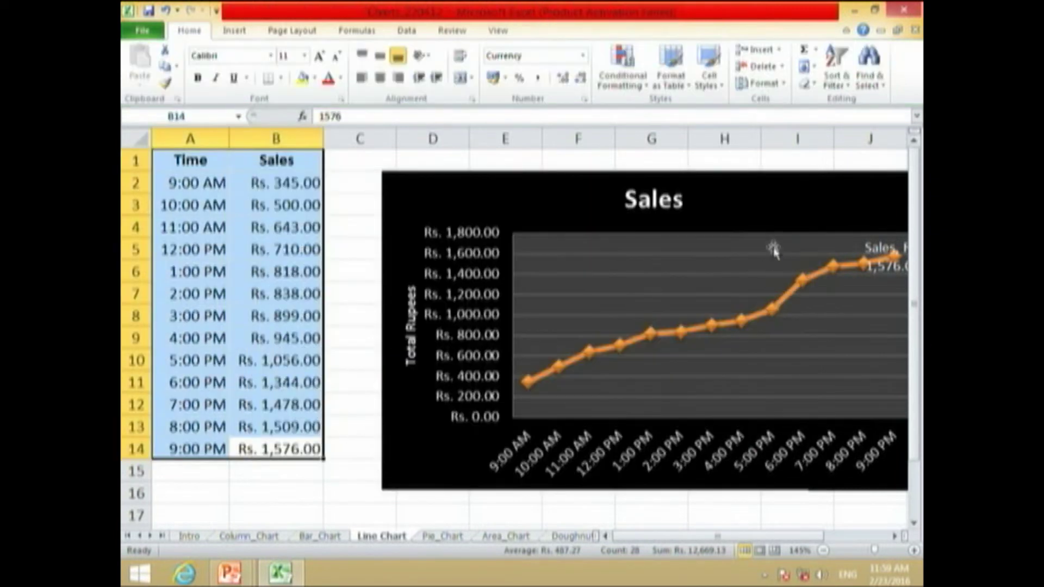
Move the existing Sales line chart closer to its data and view its print preview.
drag(781, 205, 757, 207)
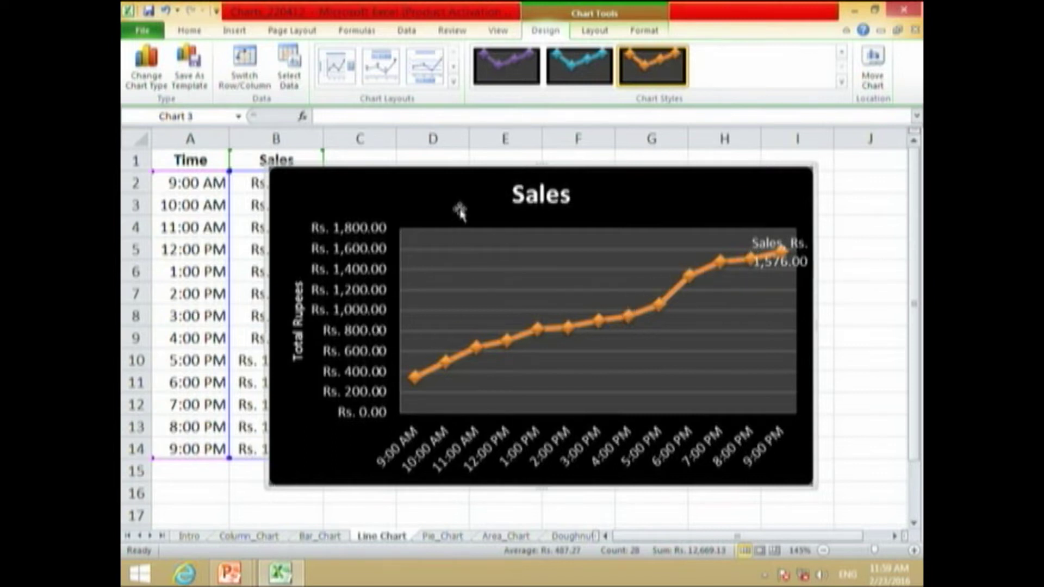
key(ctrl+p)
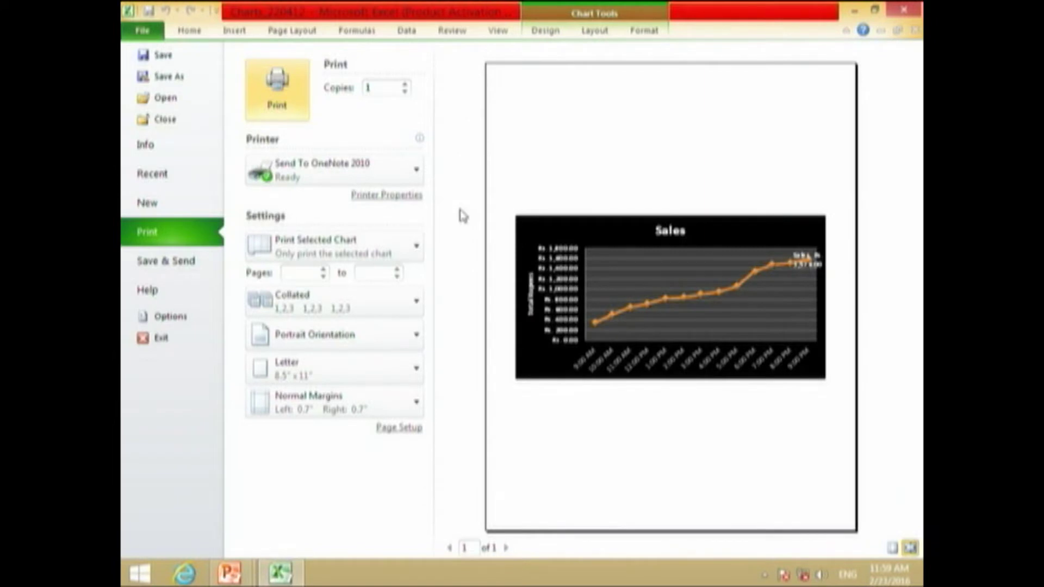
key(Escape)
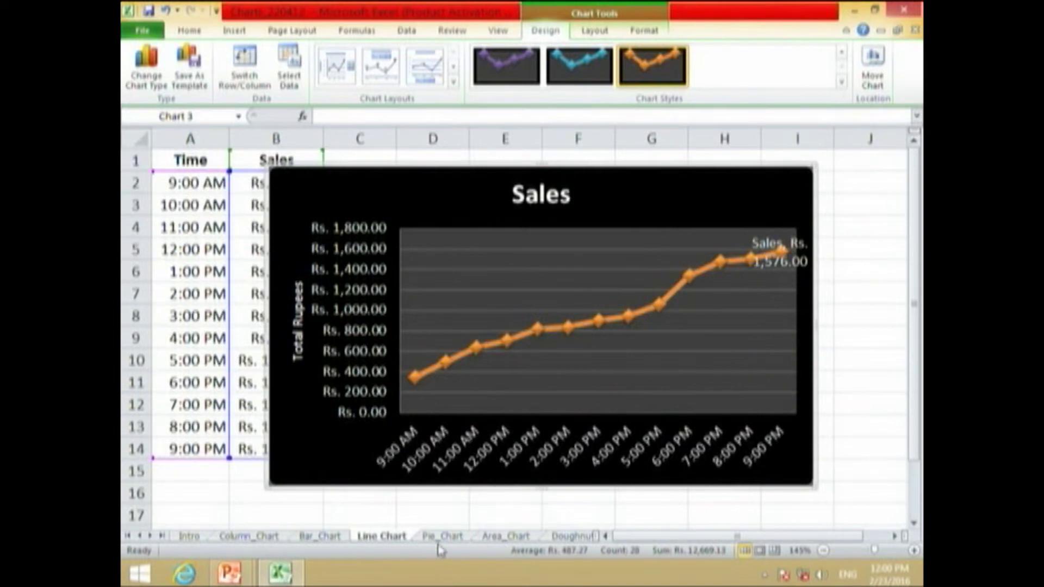
Open the Pie_Chart sheet and move the version pie chart slightly up beneath its data table.
click(443, 538)
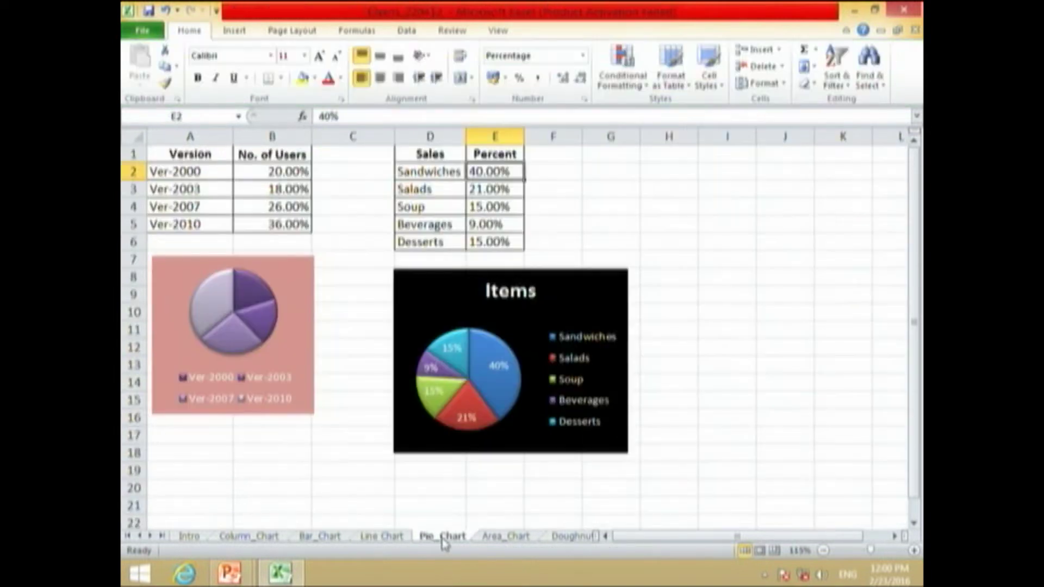
scroll(221, 227, up, 1)
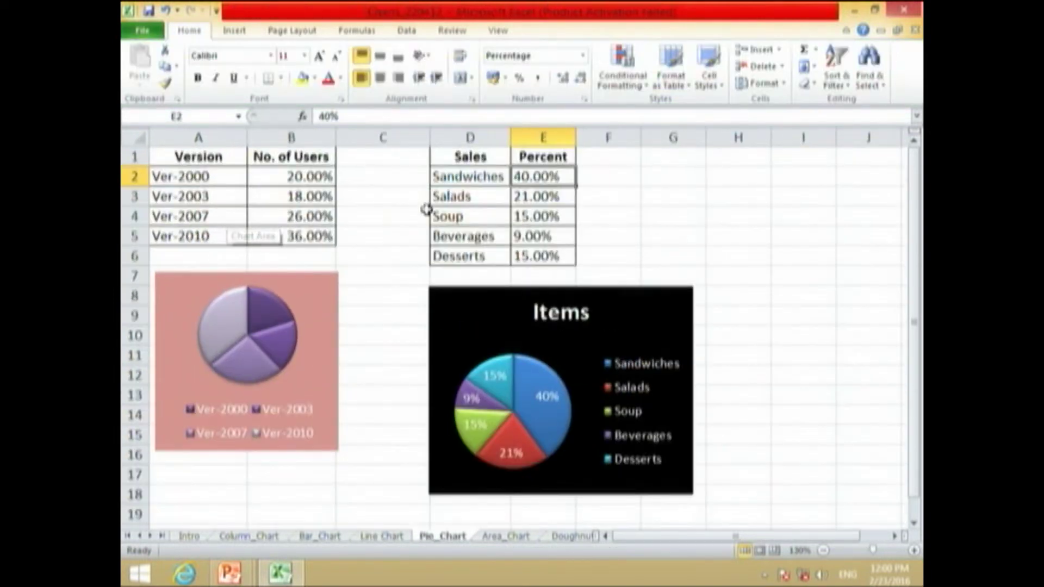
drag(307, 175, 236, 227)
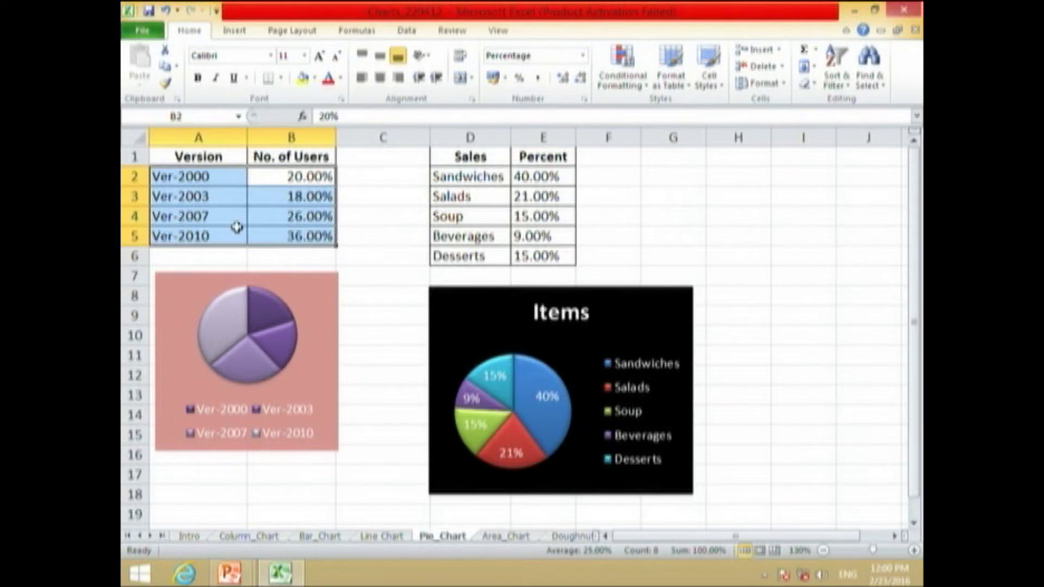
scroll(236, 227, up, 3)
drag(386, 366, 385, 350)
click(457, 321)
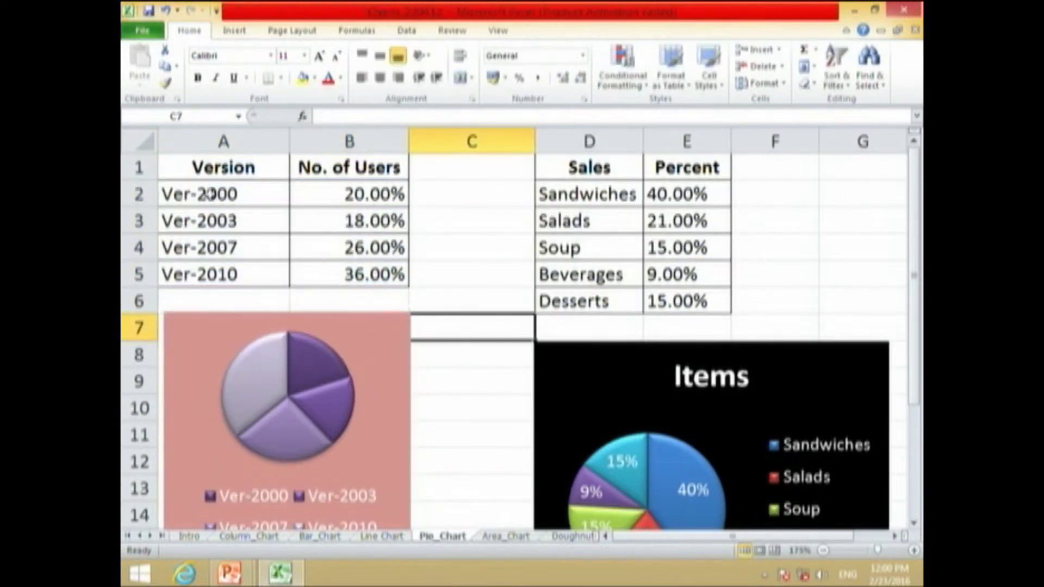
scroll(417, 379, down, 1)
scroll(417, 379, up, 1)
Examine each version name and its user percentage in the Version table, A2:B5.
click(247, 194)
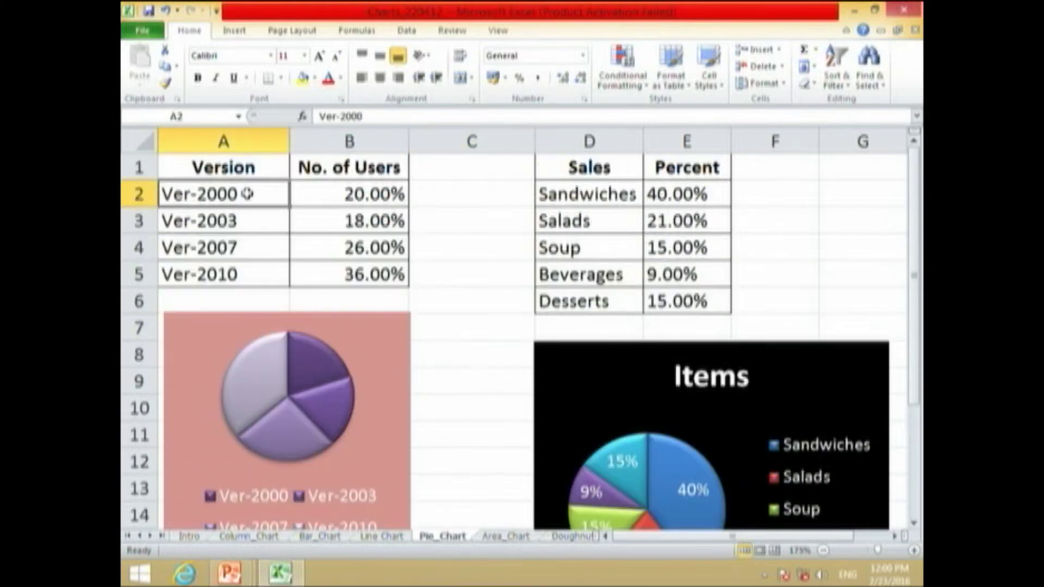
click(257, 219)
click(252, 251)
click(258, 272)
drag(391, 278, 347, 194)
click(492, 301)
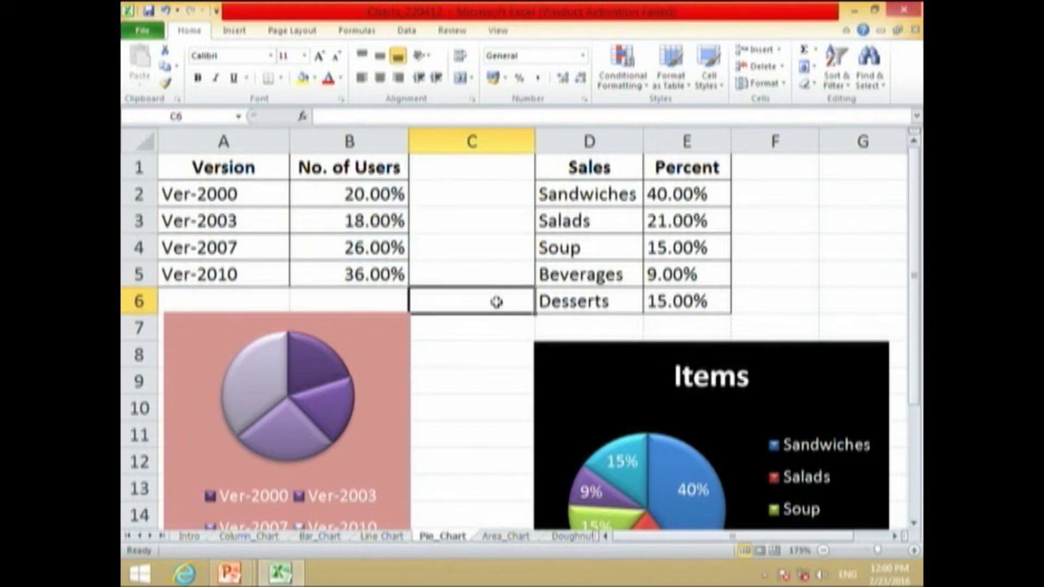
drag(200, 186, 333, 195)
drag(222, 219, 354, 221)
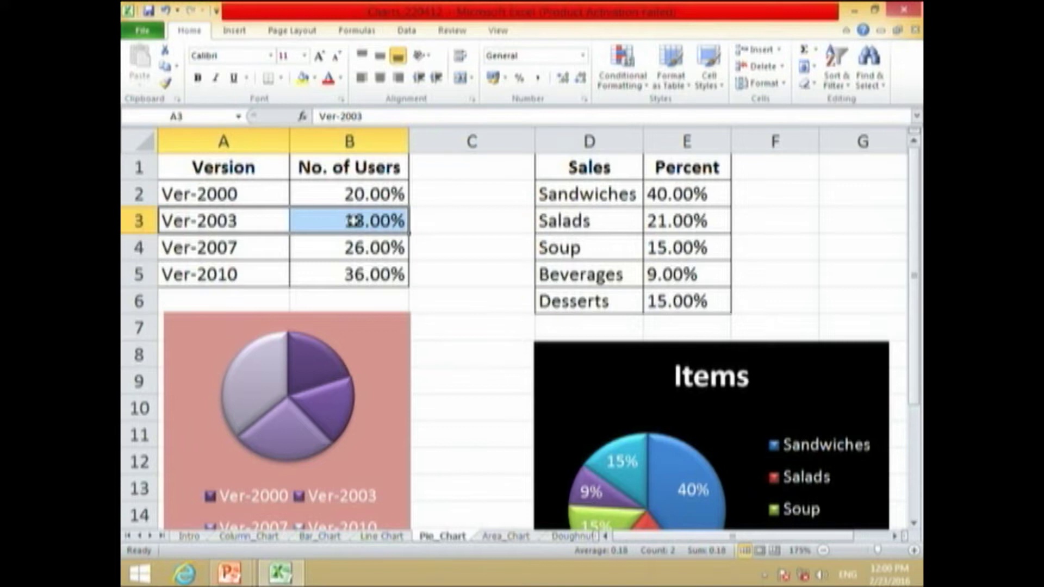
drag(237, 247, 353, 254)
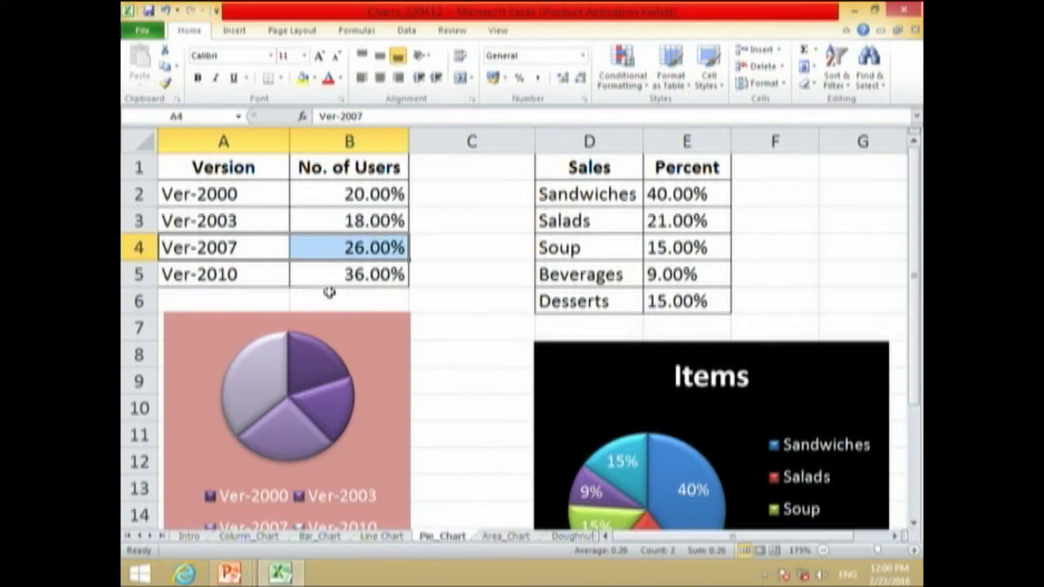
drag(215, 274, 350, 274)
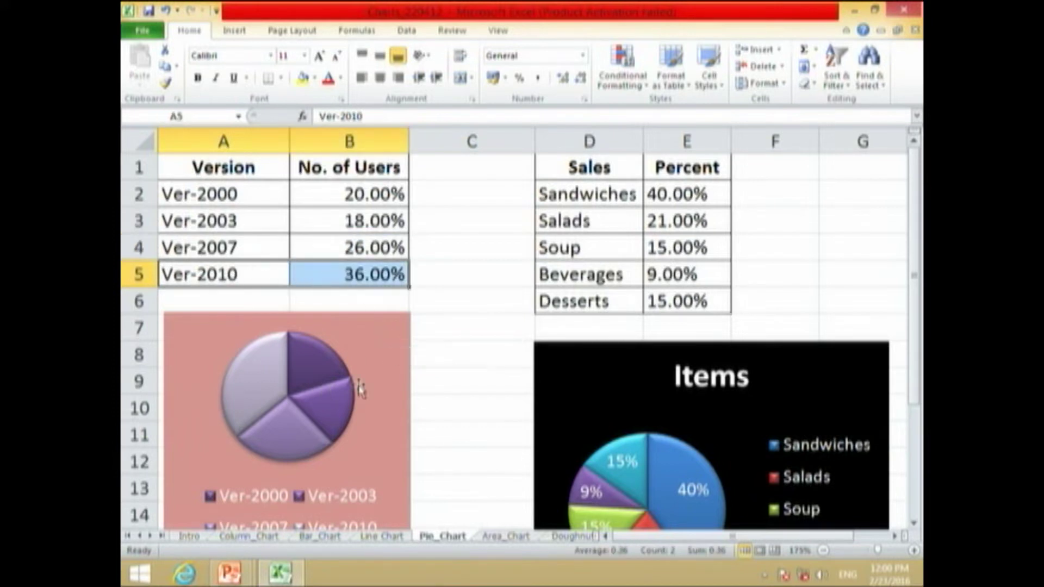
scroll(373, 370, down, 1)
scroll(389, 405, up, 1)
Try chart layouts 2, 4 and 1 on the version pie chart.
click(354, 415)
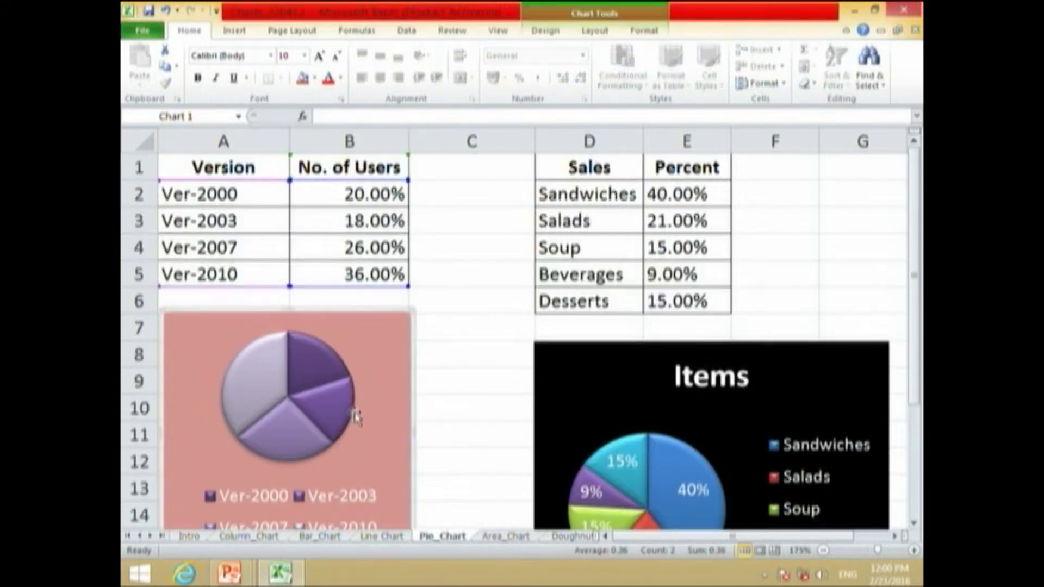
double_click(387, 401)
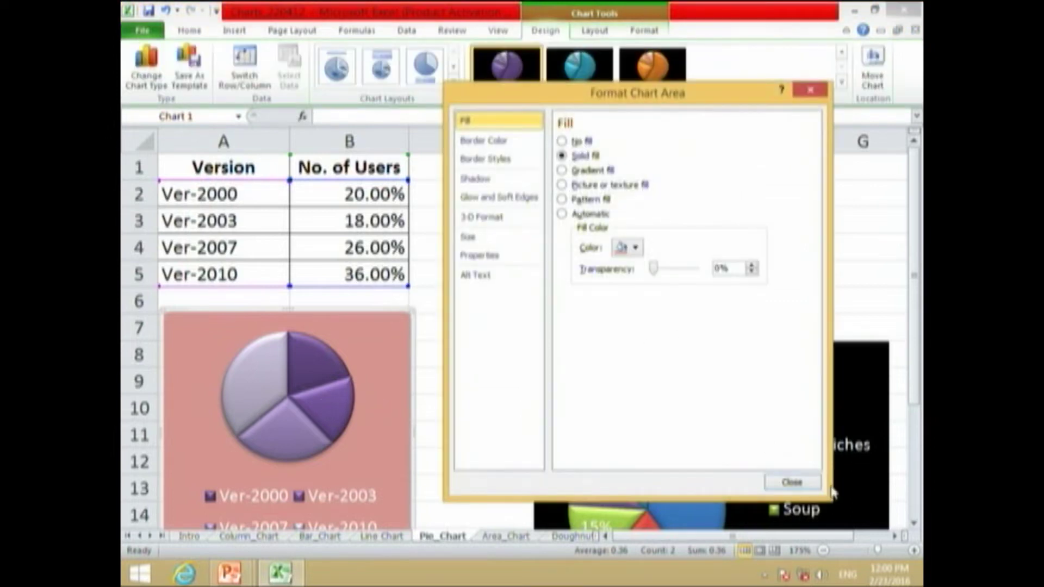
click(788, 482)
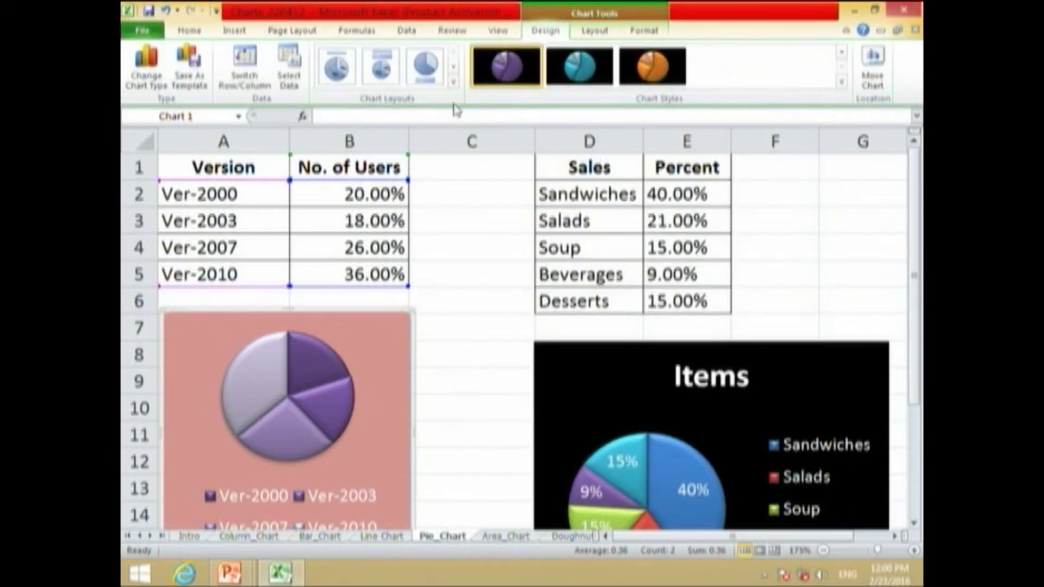
click(454, 87)
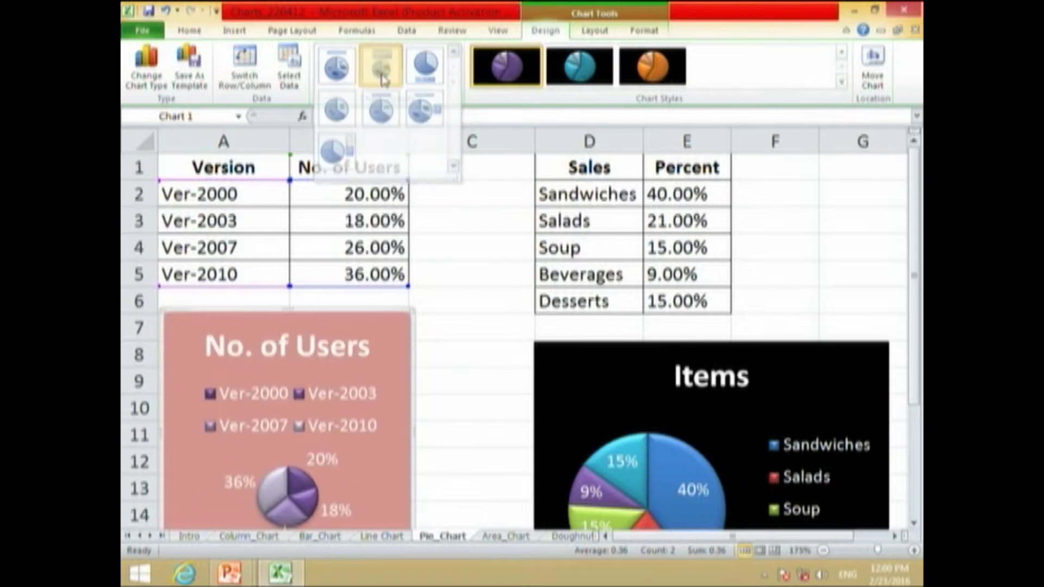
click(383, 77)
click(453, 82)
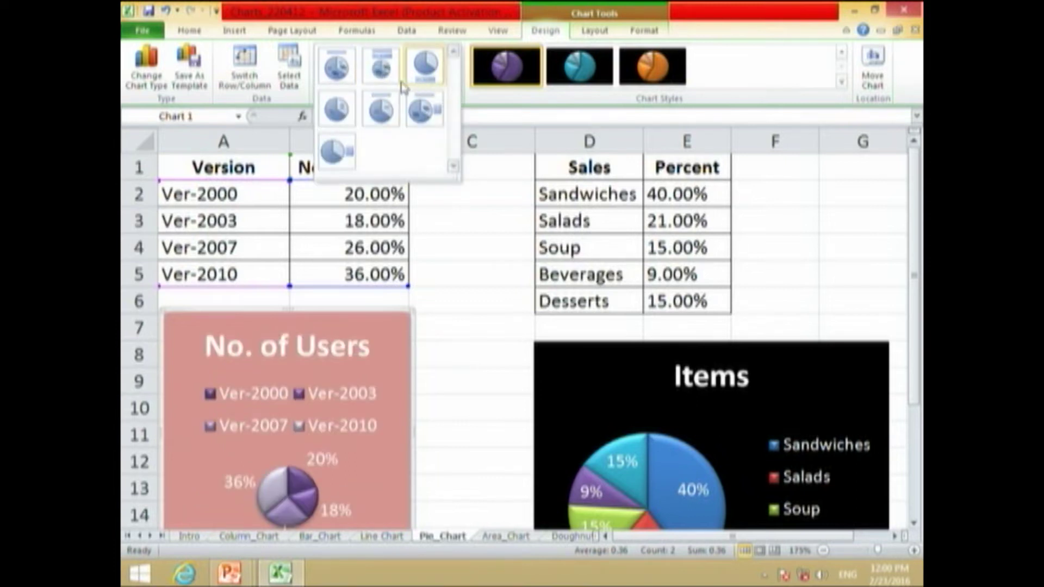
click(348, 107)
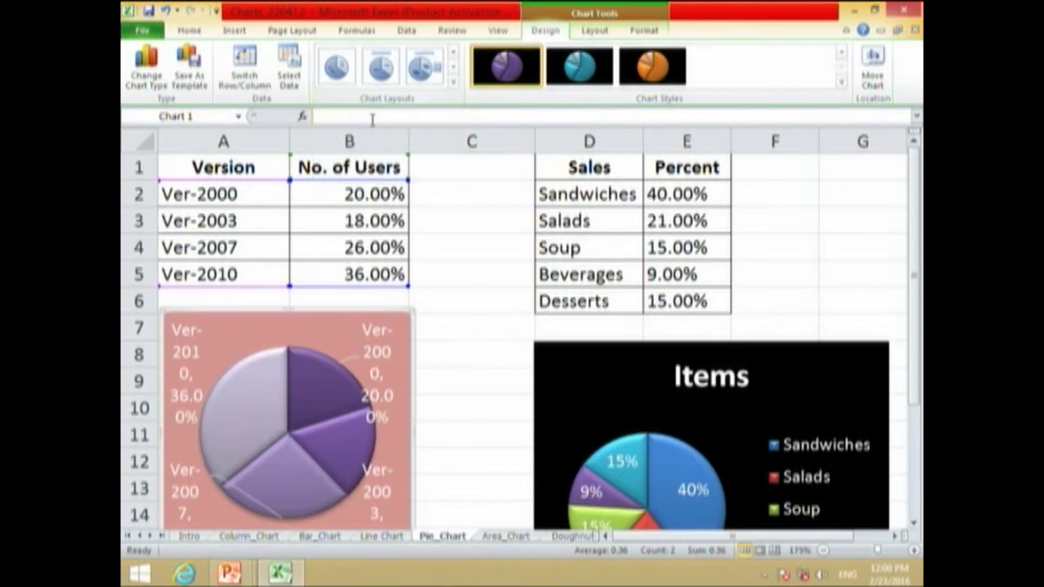
click(453, 82)
click(337, 66)
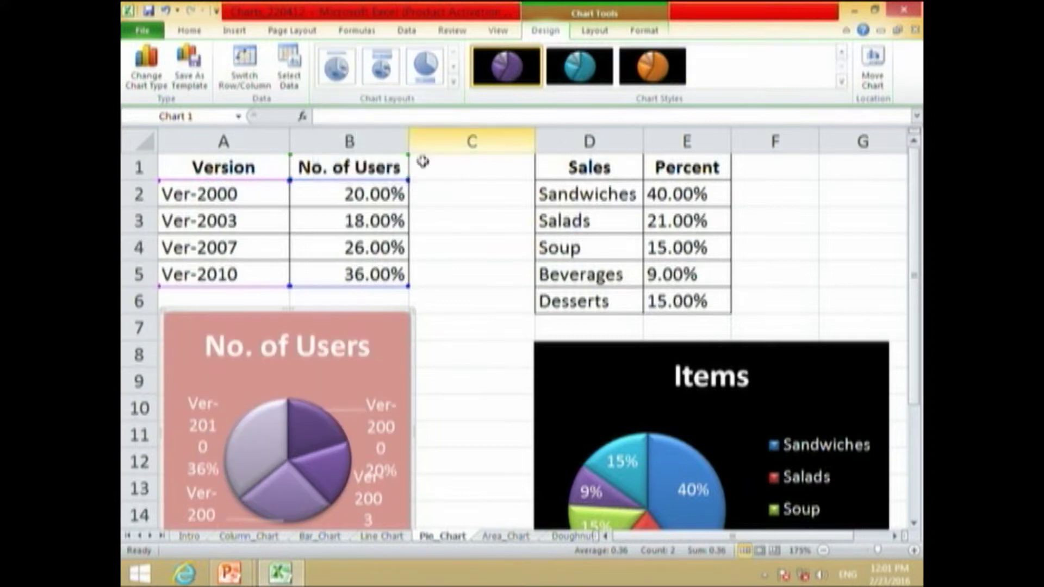
Apply Layout 6, with title, percentage labels and side legend, to the version pie chart.
click(453, 82)
click(421, 110)
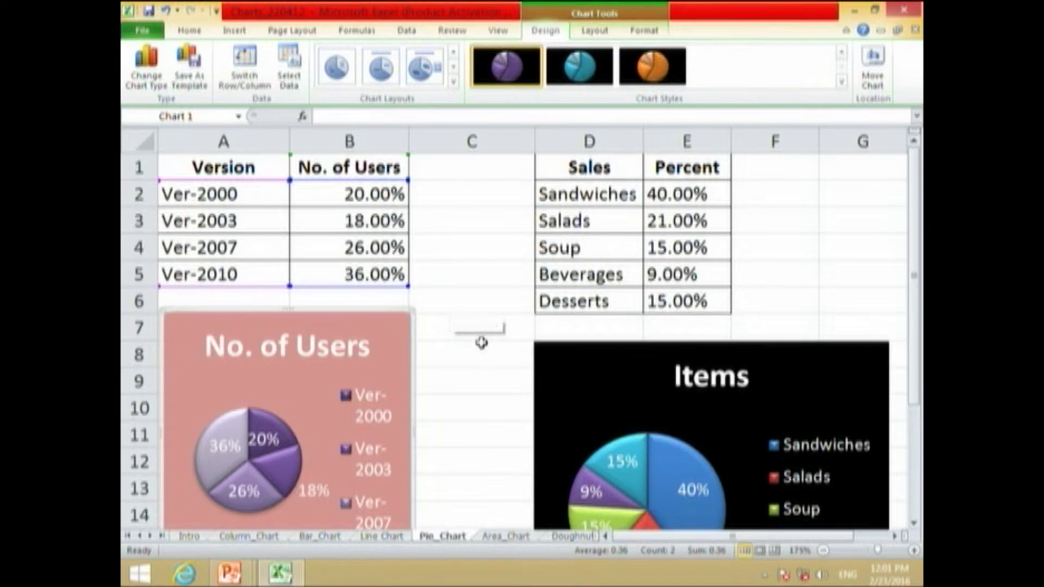
scroll(480, 343, down, 1)
double_click(419, 277)
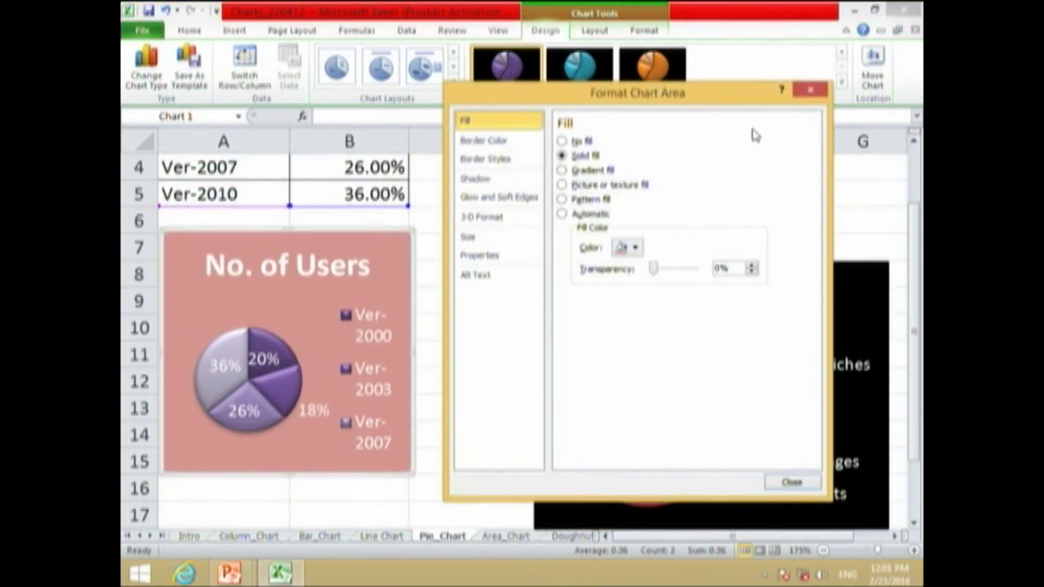
click(810, 89)
Try the red chart style with black background on the No. of Users pie chart.
click(840, 82)
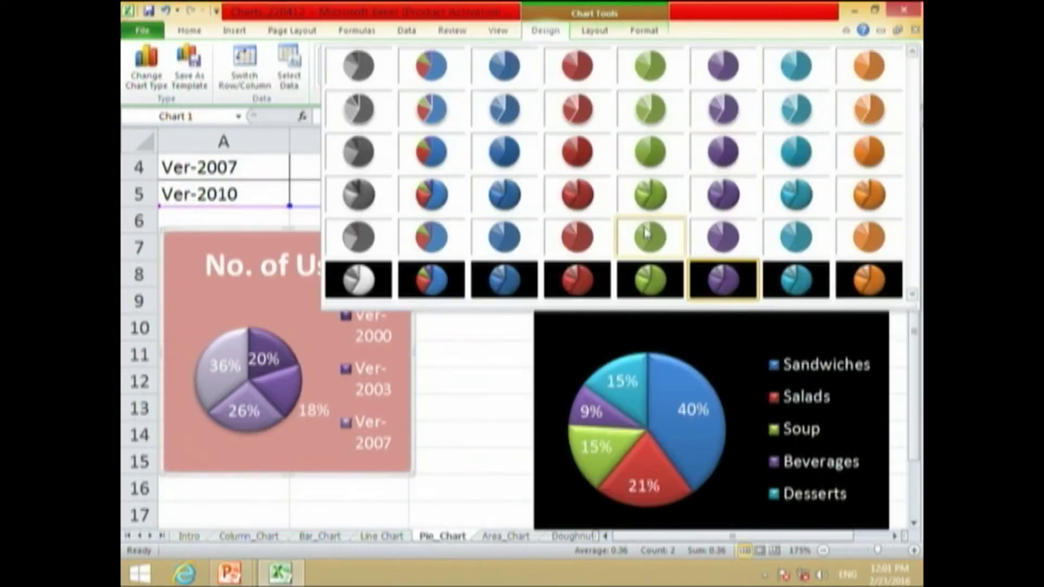
click(595, 282)
click(420, 326)
click(409, 292)
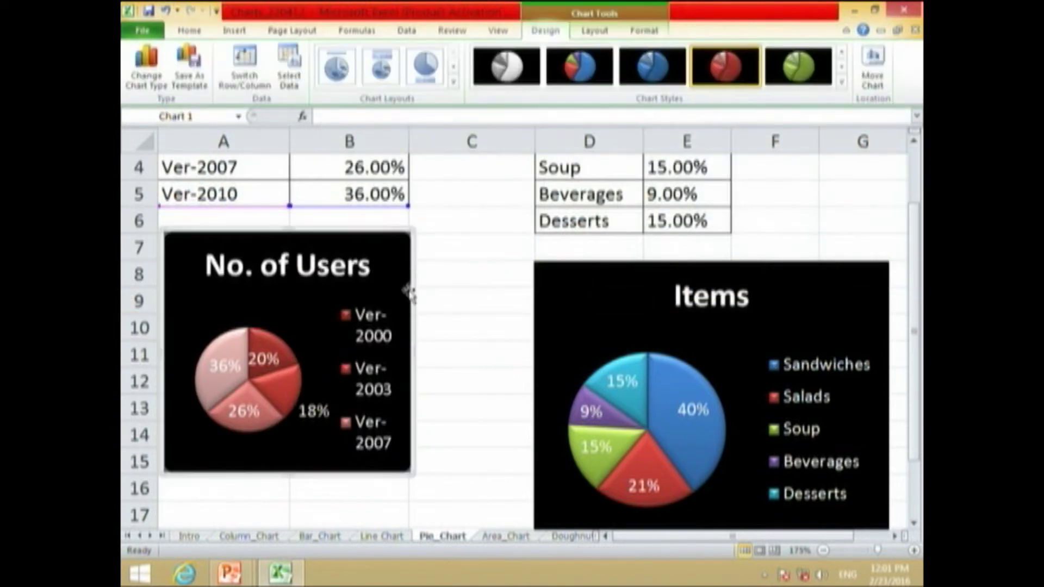
Apply the teal chart style with black background to the No. of Users pie chart.
click(840, 82)
click(797, 279)
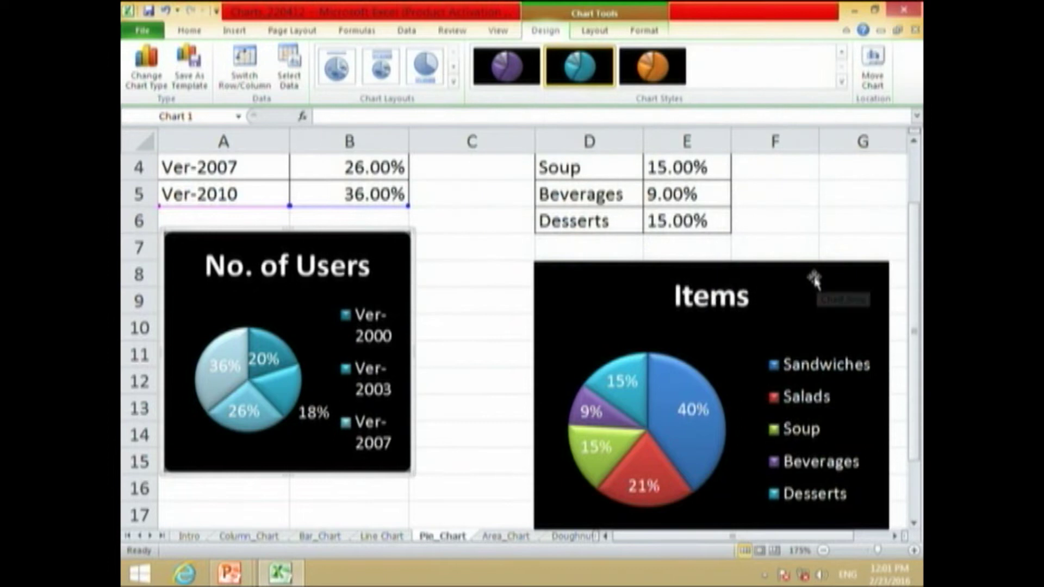
click(486, 320)
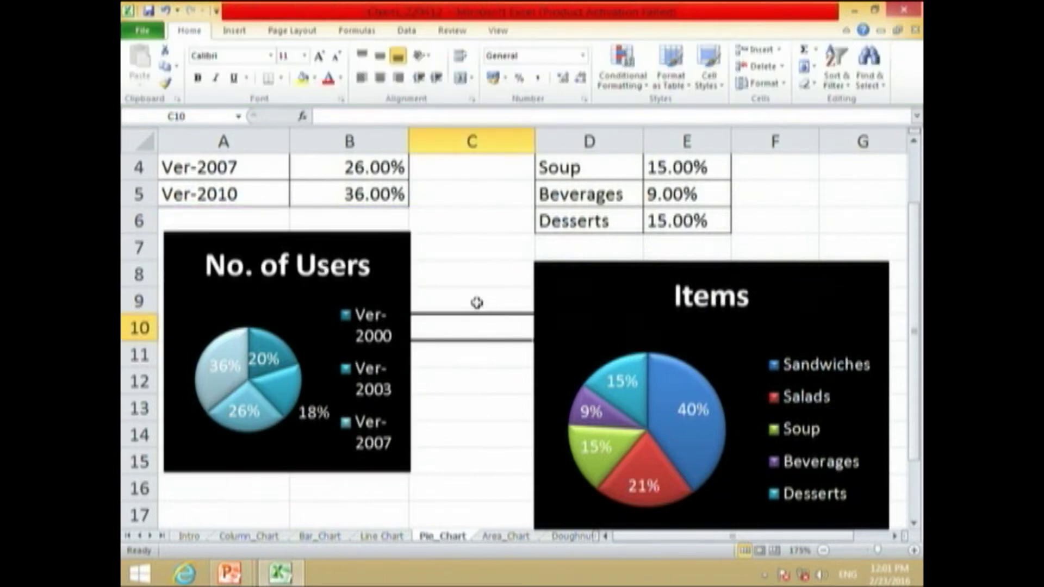
Enlarge the No. of Users chart into column C so the full legend fits, and shift it slightly up.
scroll(477, 302, up, 1)
scroll(456, 316, down, 1)
click(373, 461)
drag(412, 472, 461, 521)
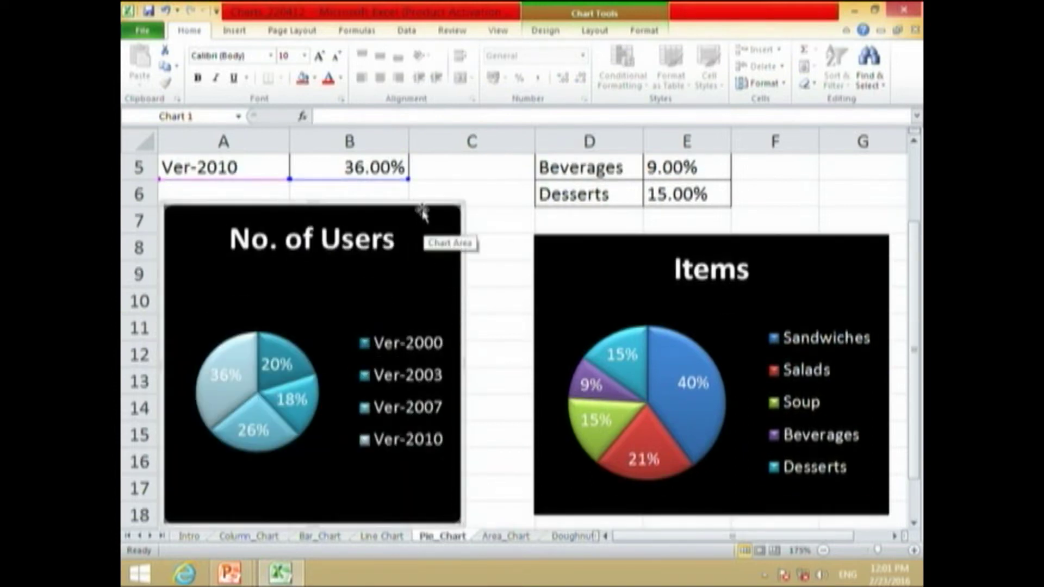
drag(423, 213, 432, 202)
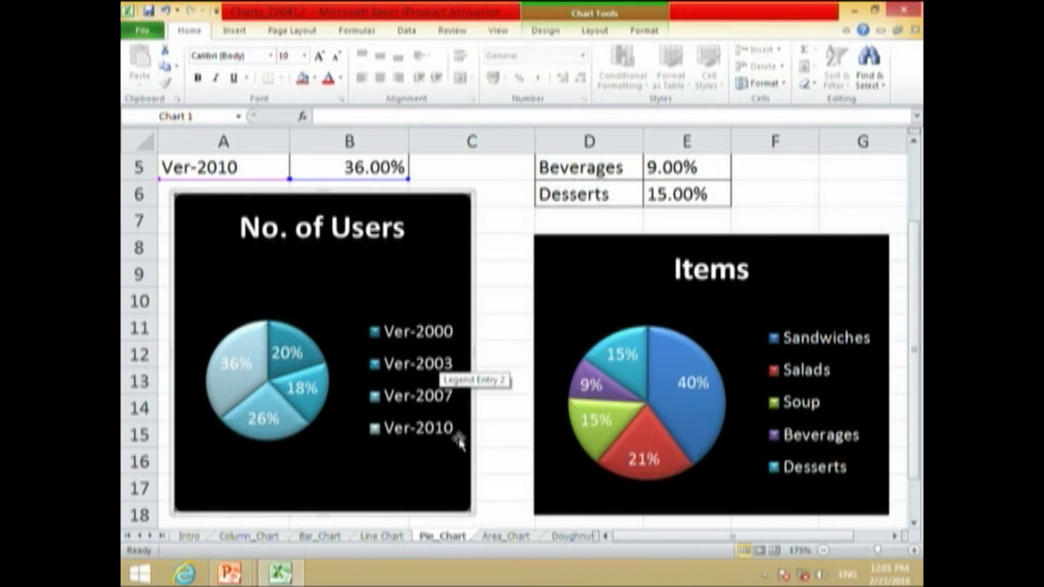
Check the version entries in the No. of Users chart's legend and move the chart directly beneath its table.
click(423, 367)
click(430, 397)
click(430, 436)
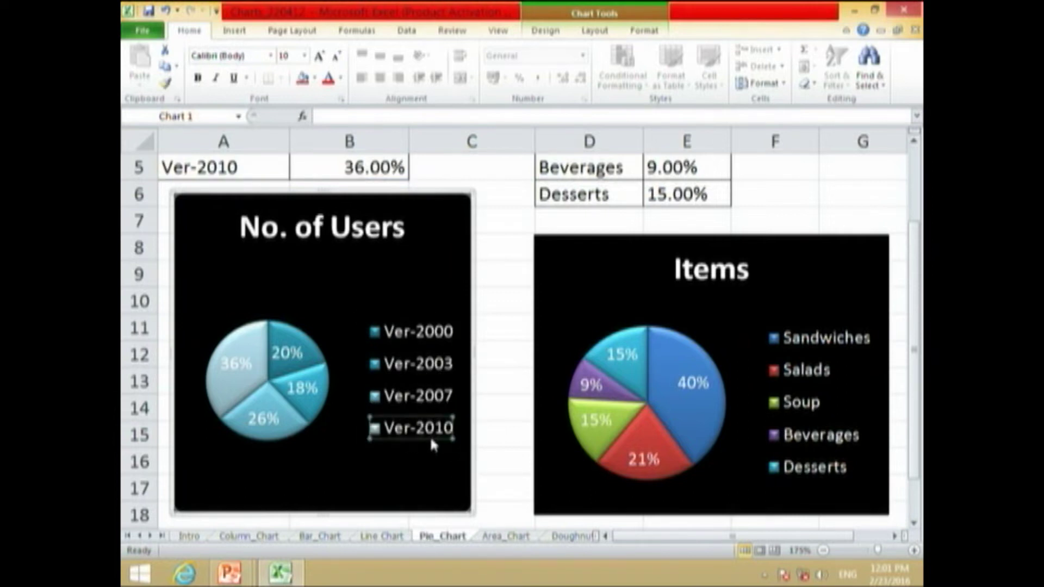
scroll(610, 343, up, 2)
drag(463, 319, 421, 303)
Examine the Sales items and their percentages in D2:E6.
drag(611, 205, 701, 302)
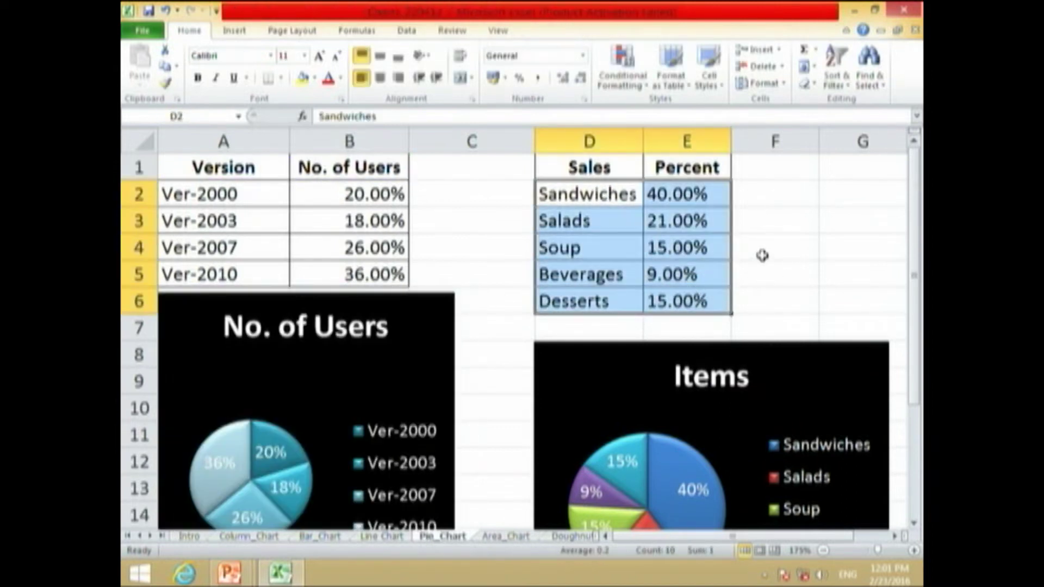
click(592, 193)
click(691, 189)
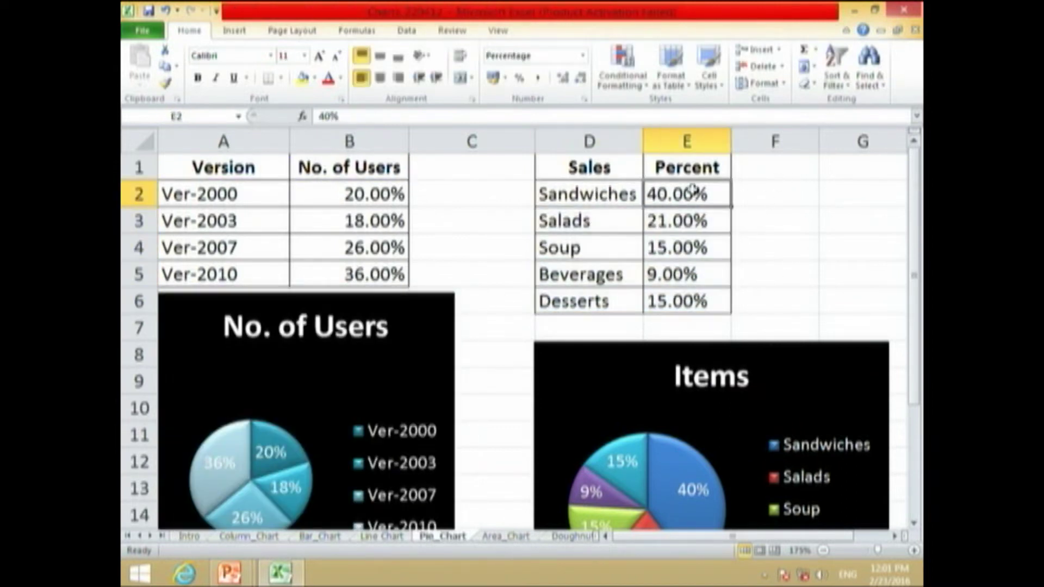
click(761, 229)
Nudge the No. of Users chart down and move the Items pie chart up beneath the Sales table.
drag(456, 317, 439, 324)
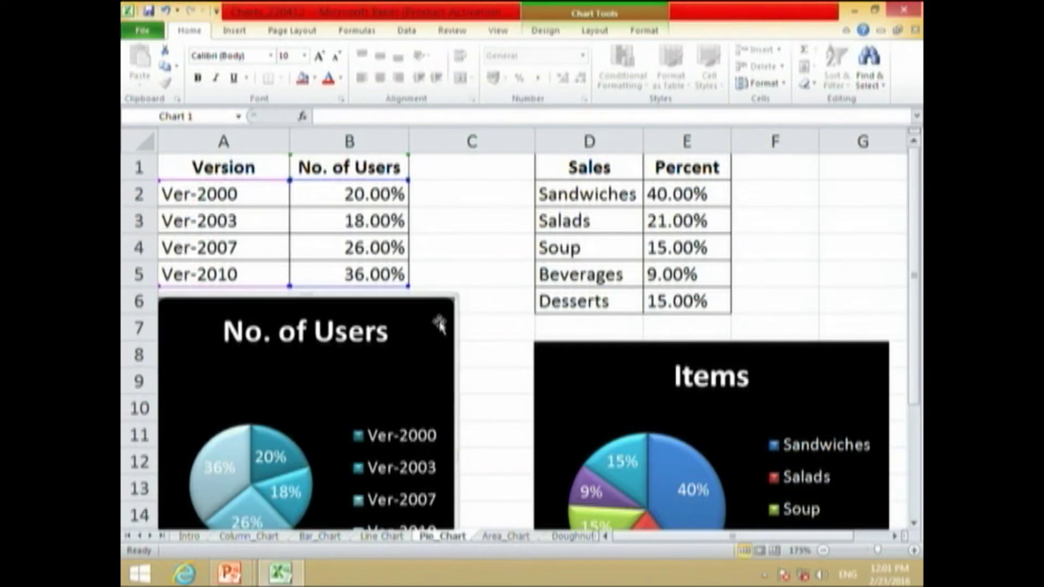
drag(610, 361, 608, 339)
click(607, 213)
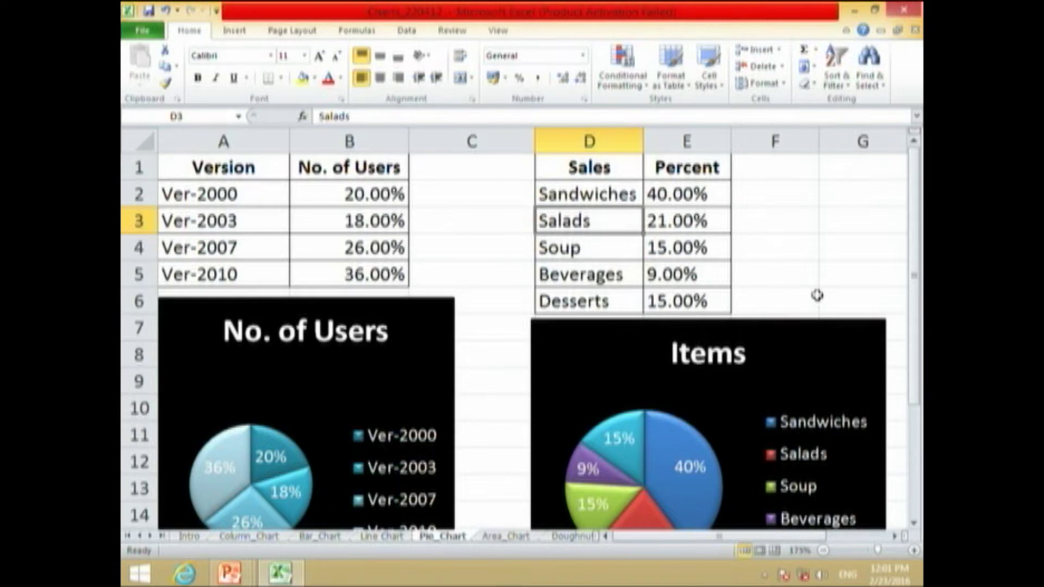
Move the Items pie chart up until its full legend fits in view, leaving the first Sales rows uncovered.
drag(815, 342, 799, 233)
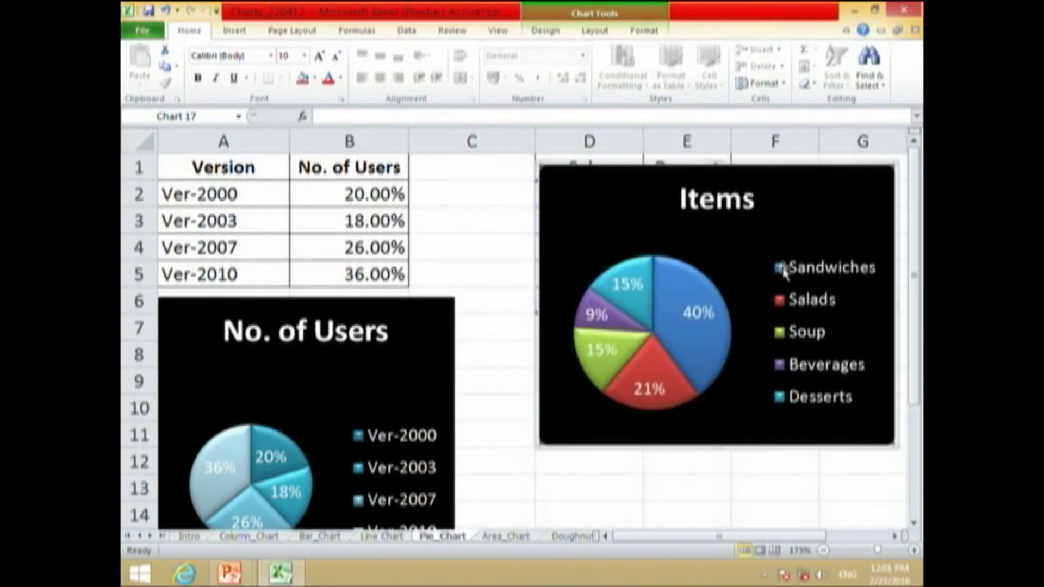
drag(788, 197, 782, 282)
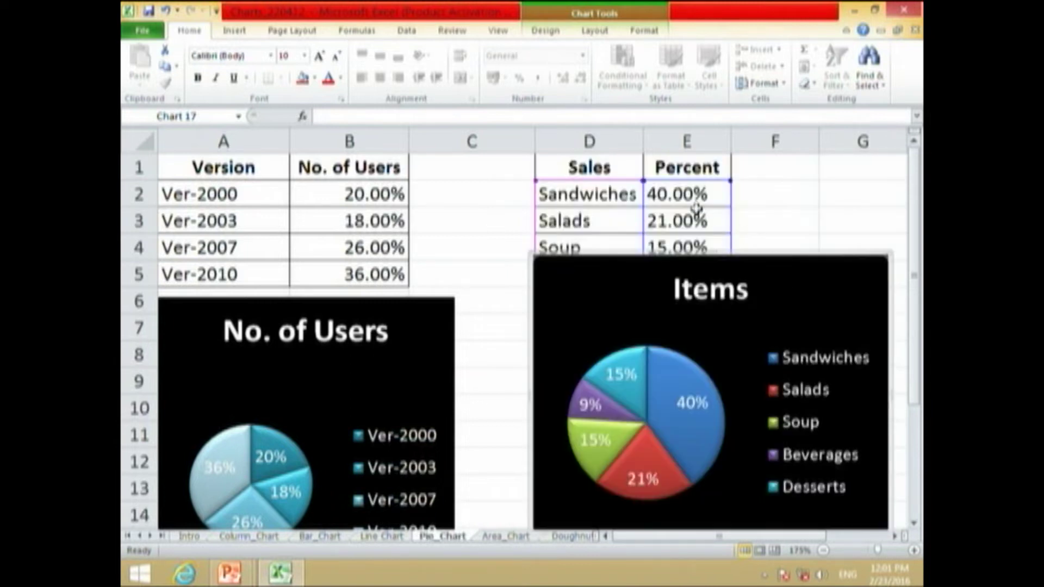
Match the slices and percentage labels of the Items pie chart with its legend entries.
click(700, 434)
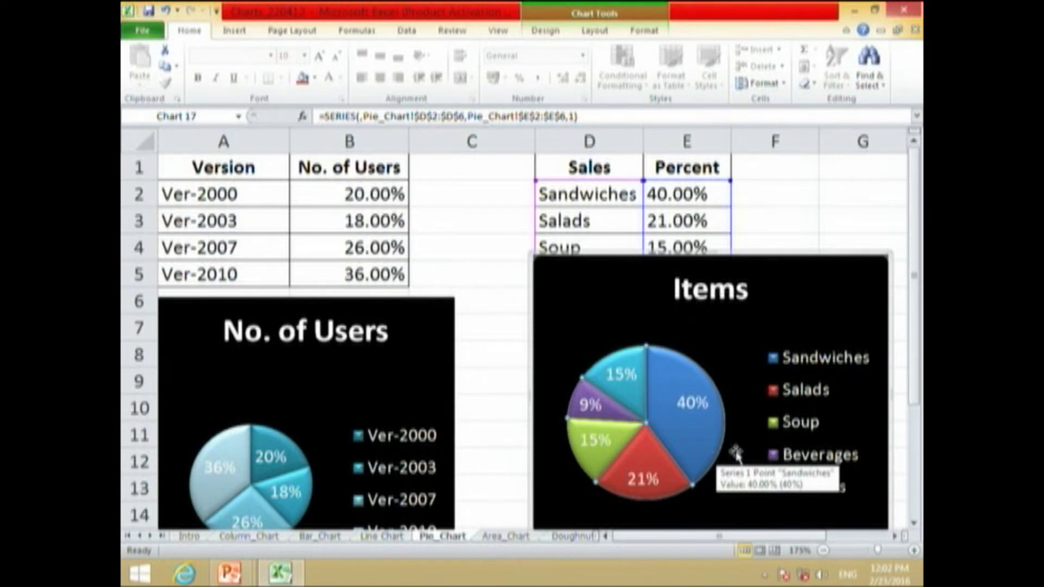
click(806, 395)
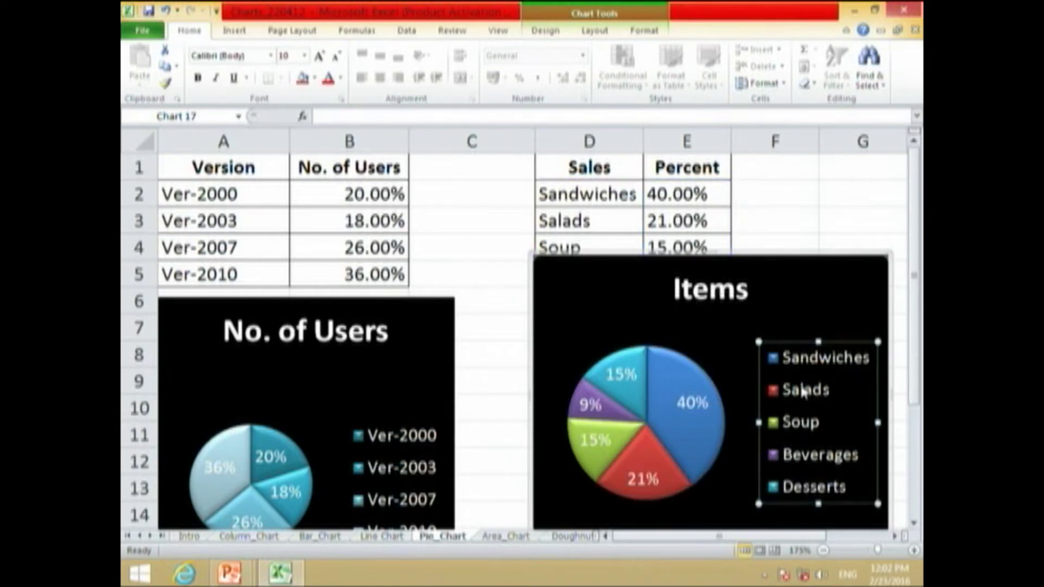
click(802, 391)
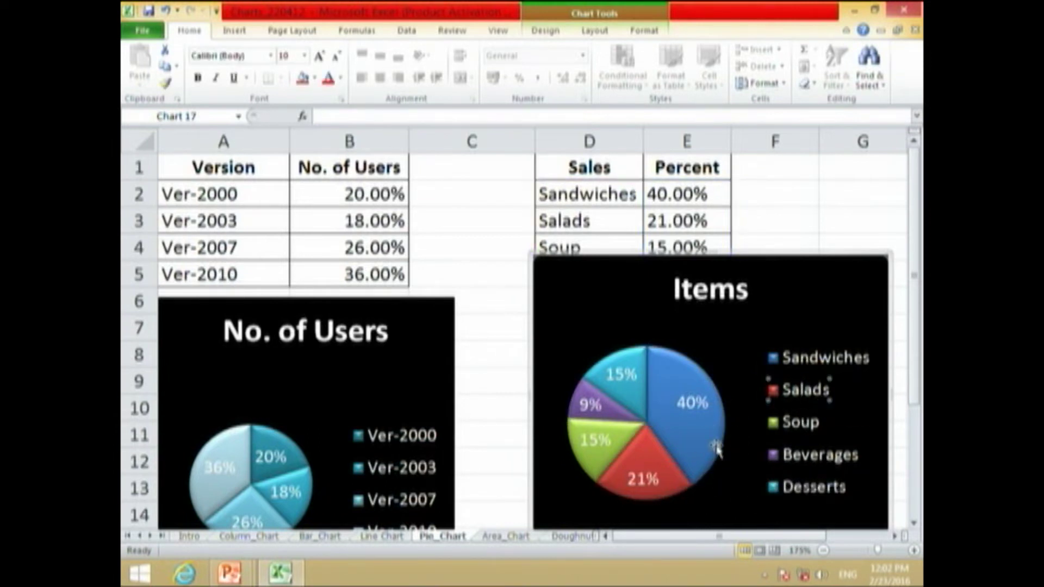
click(646, 476)
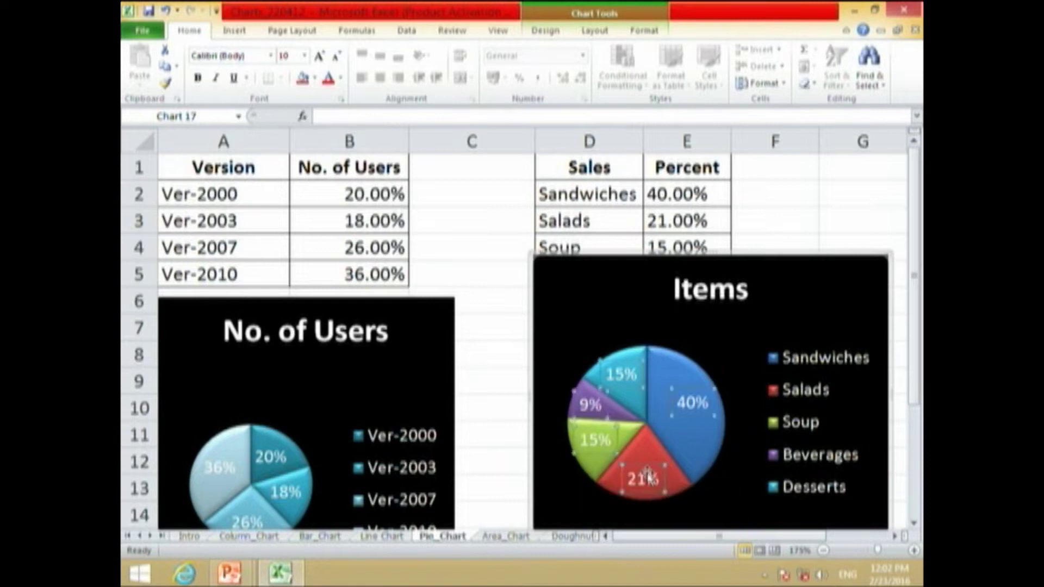
click(731, 496)
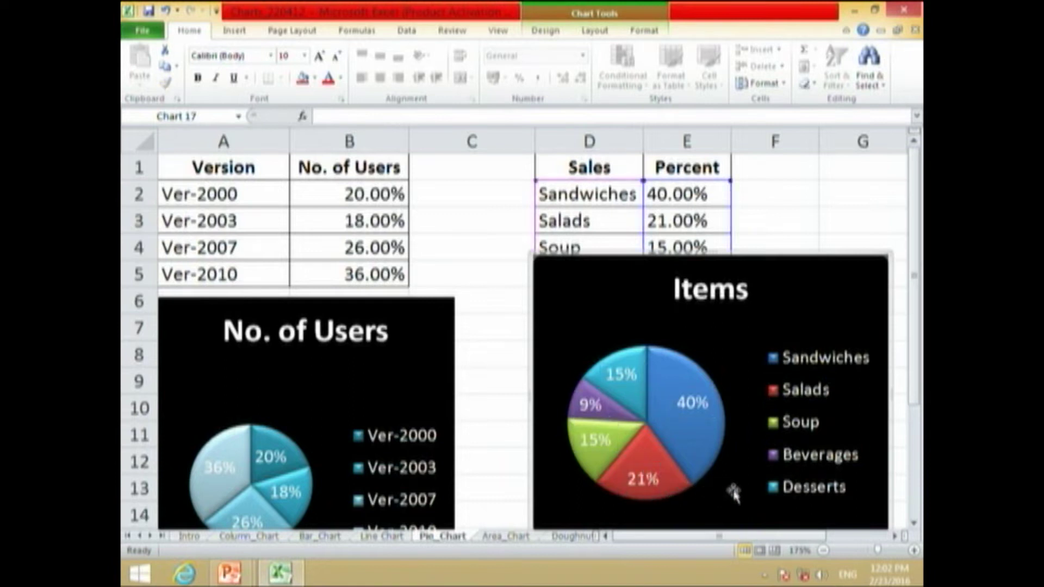
click(795, 432)
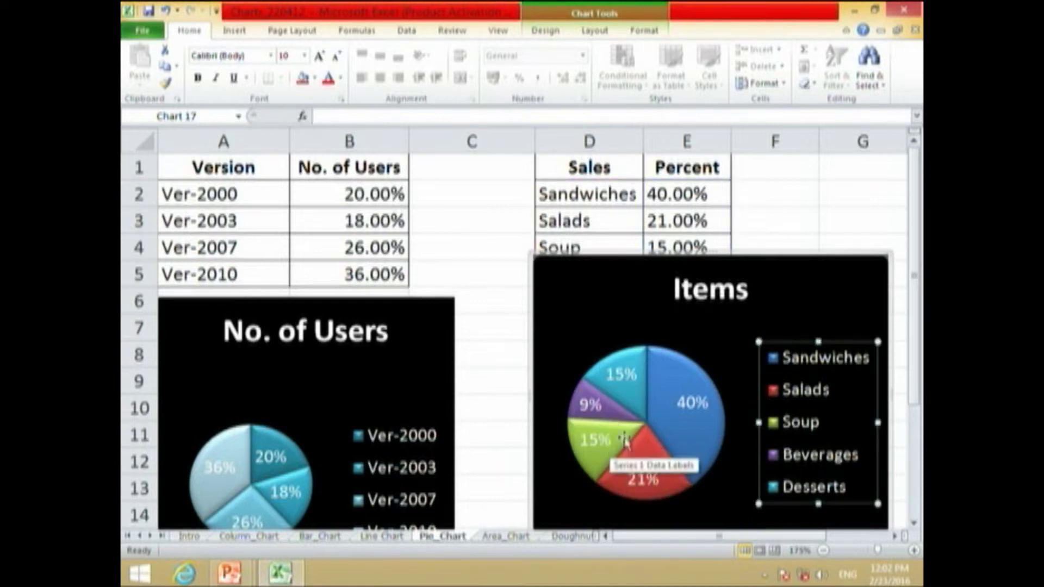
click(731, 359)
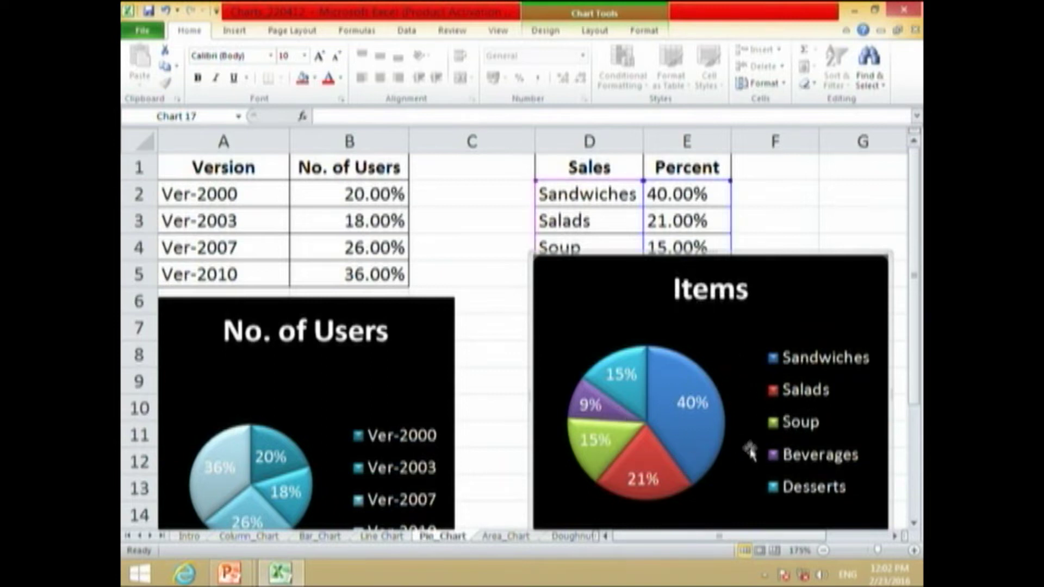
click(598, 416)
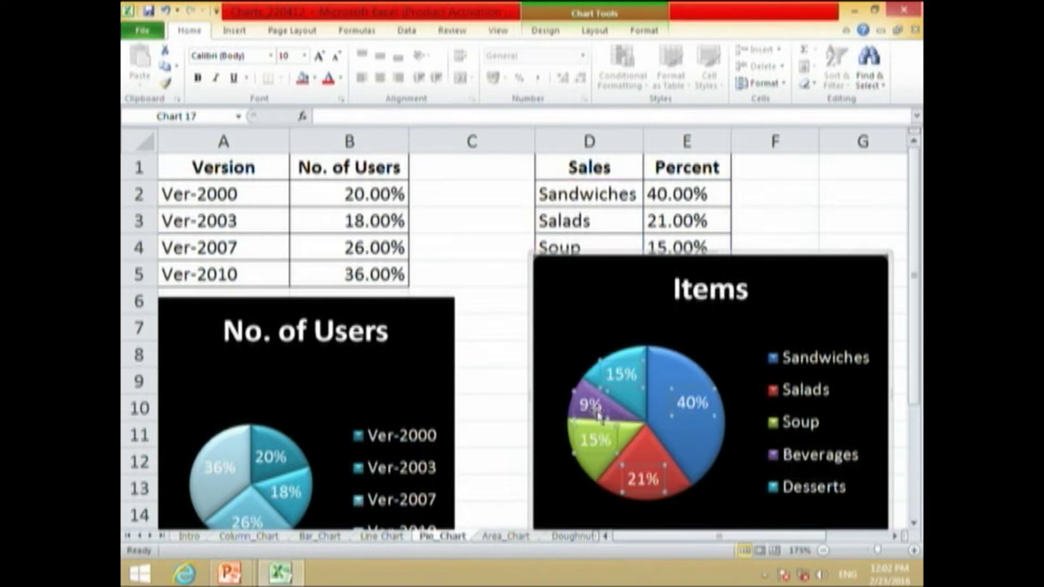
click(751, 375)
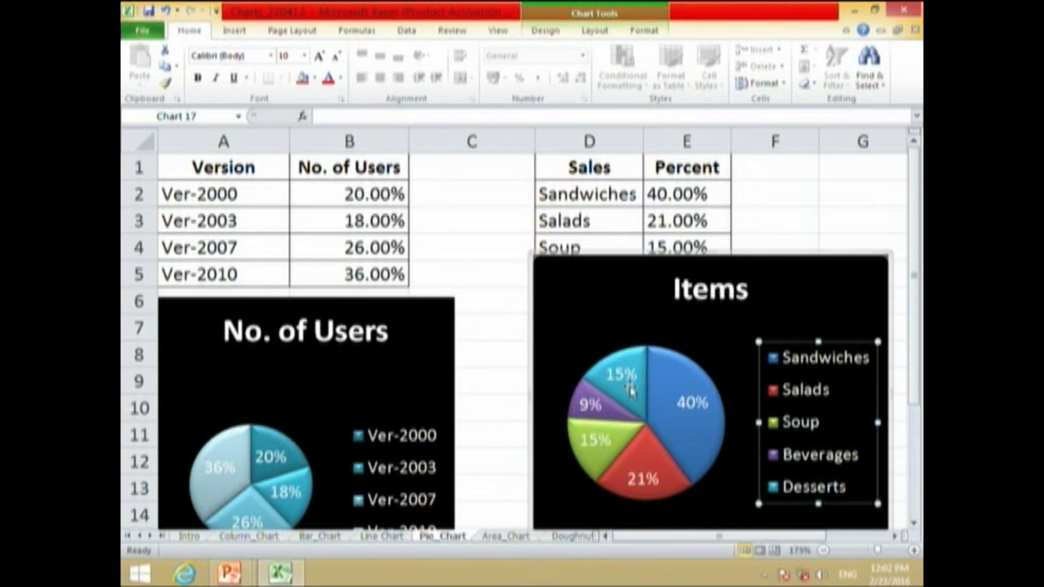
click(745, 338)
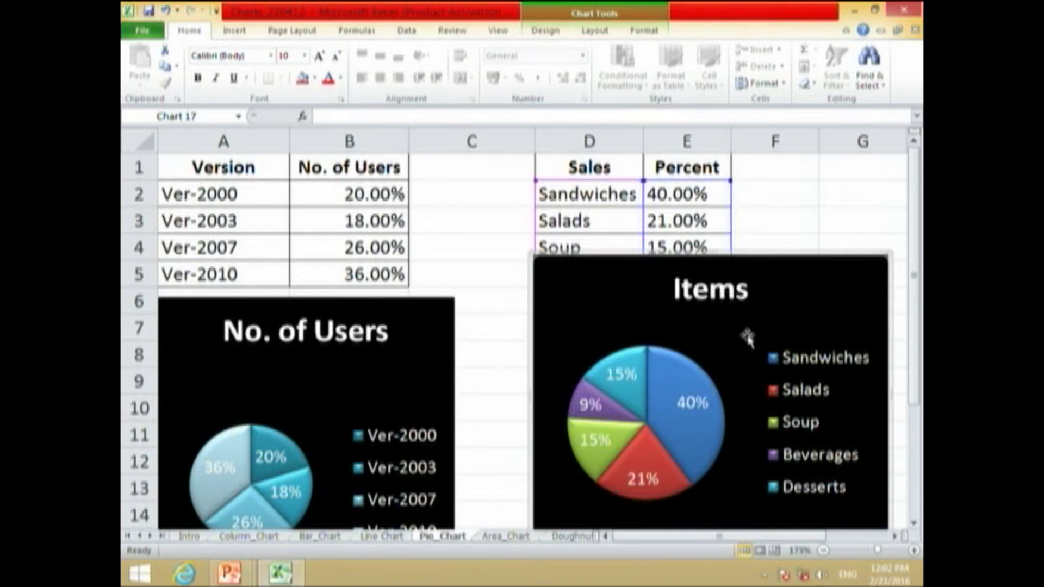
Preview the selected Items pie chart for printing and return to the sheet without printing.
key(ctrl+p)
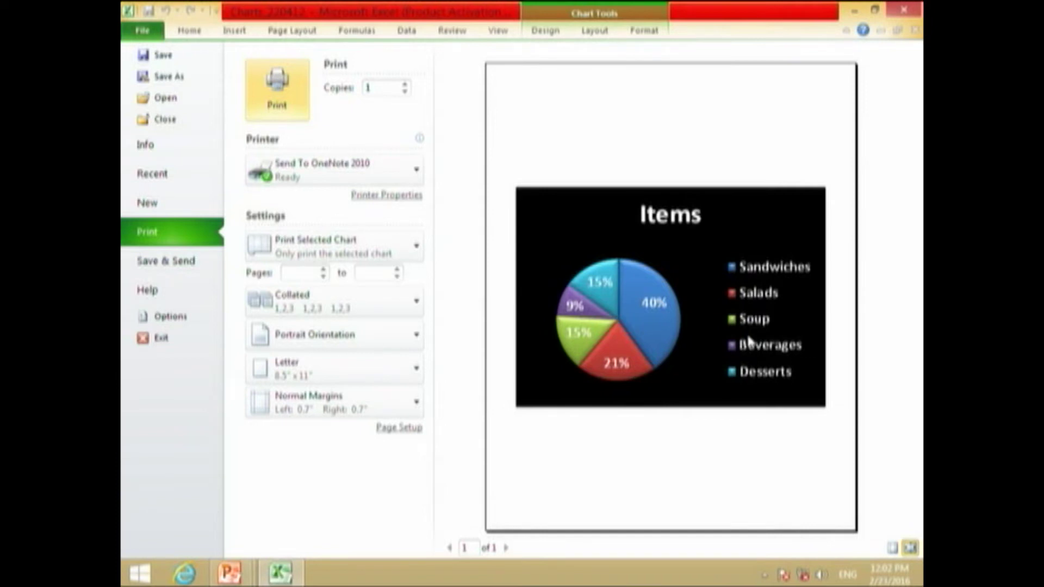
key(Escape)
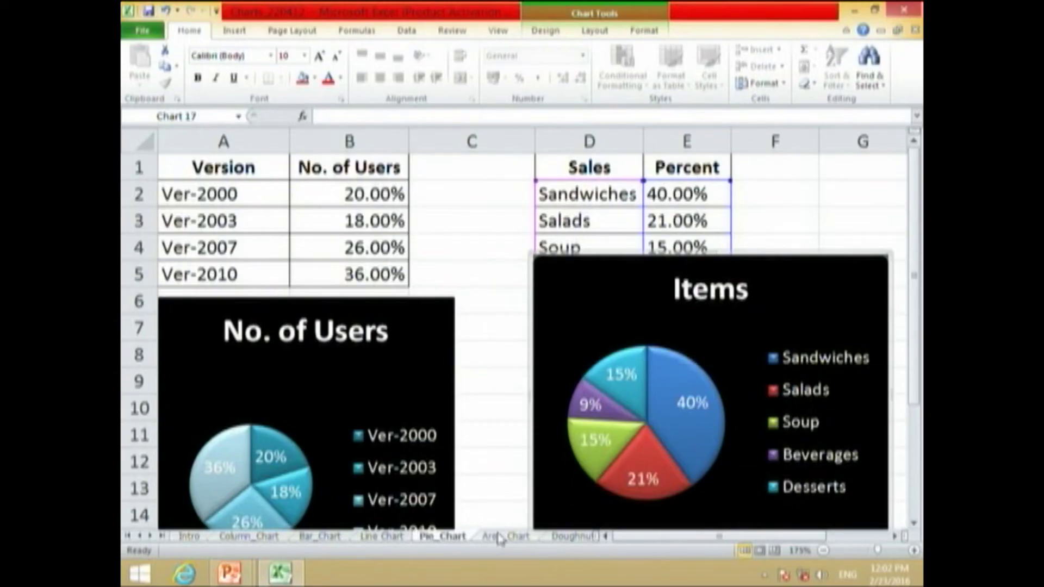
Open the Area_Chart sheet and move the area chart clear of its data table, over columns E to I.
click(499, 538)
drag(438, 338, 817, 310)
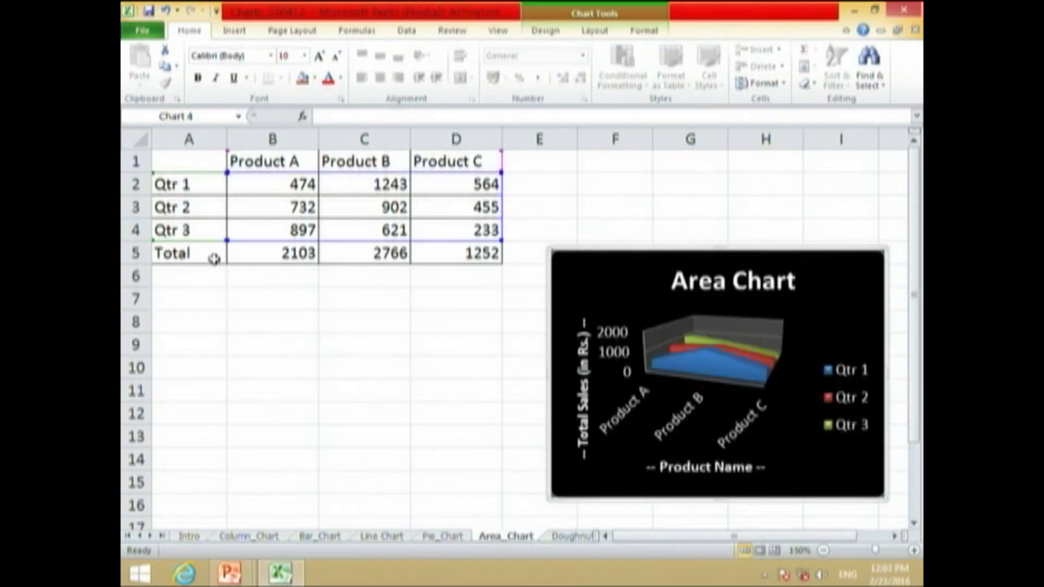
Examine the product headings in B1:D1, the quarter labels in column A and the figures in B2:D5.
drag(270, 159, 492, 159)
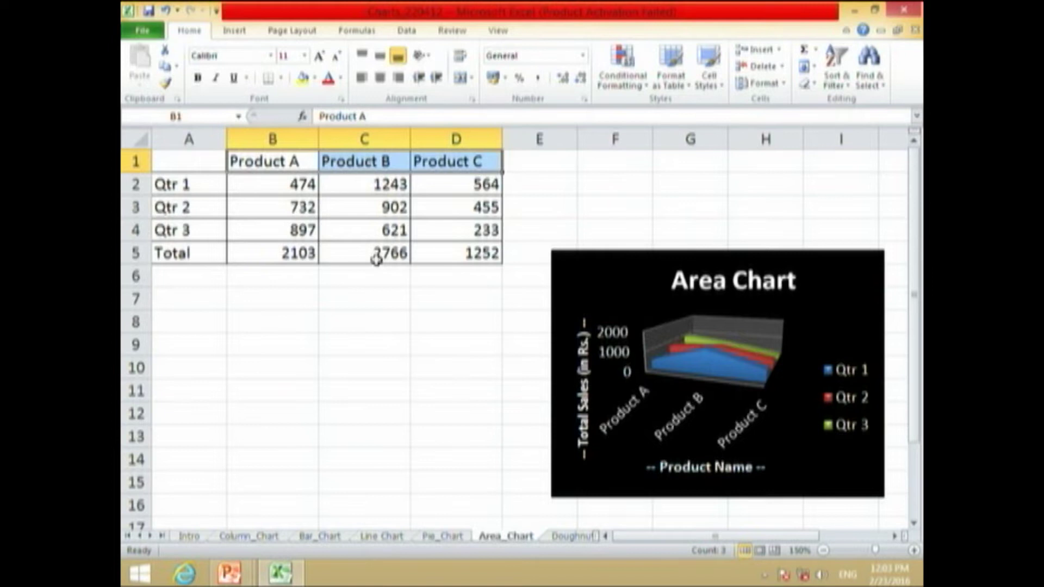
drag(173, 184, 182, 239)
click(244, 320)
drag(277, 184, 468, 255)
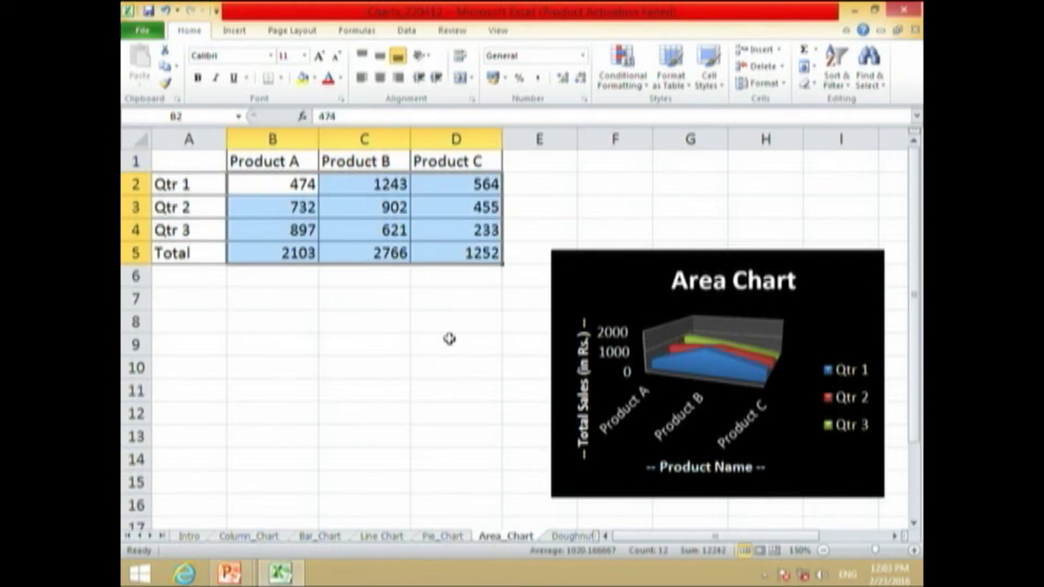
Nudge the area chart slightly up and left, and check the Qtr 1 figures for Products A, B and C.
drag(650, 273, 637, 255)
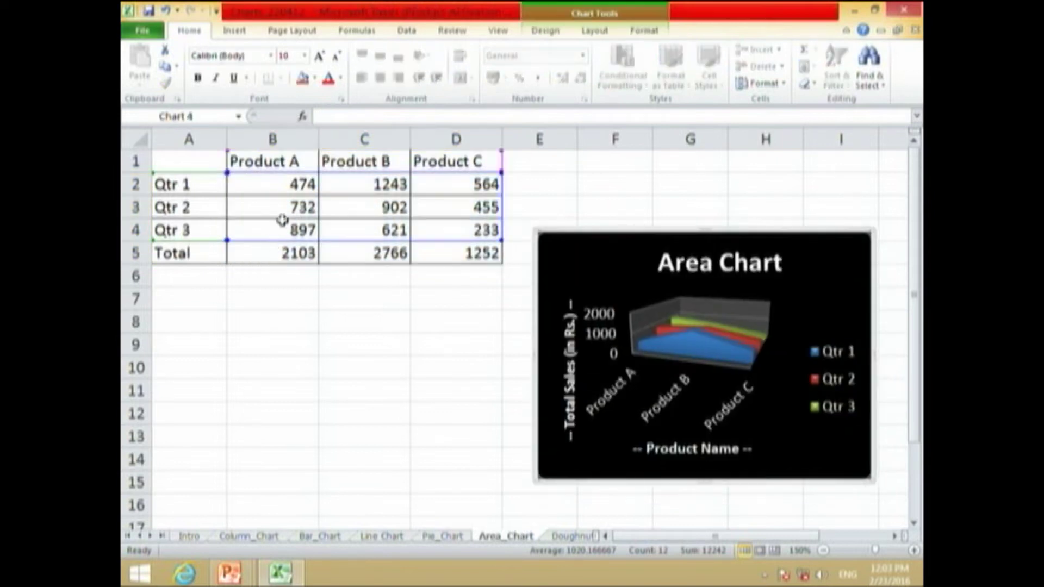
click(195, 188)
click(272, 181)
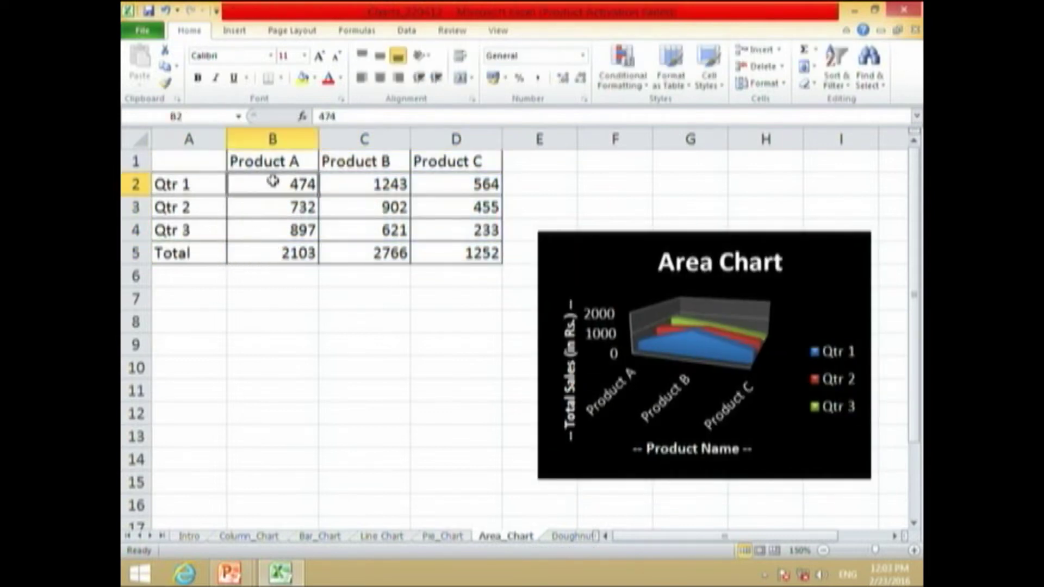
click(375, 186)
click(433, 187)
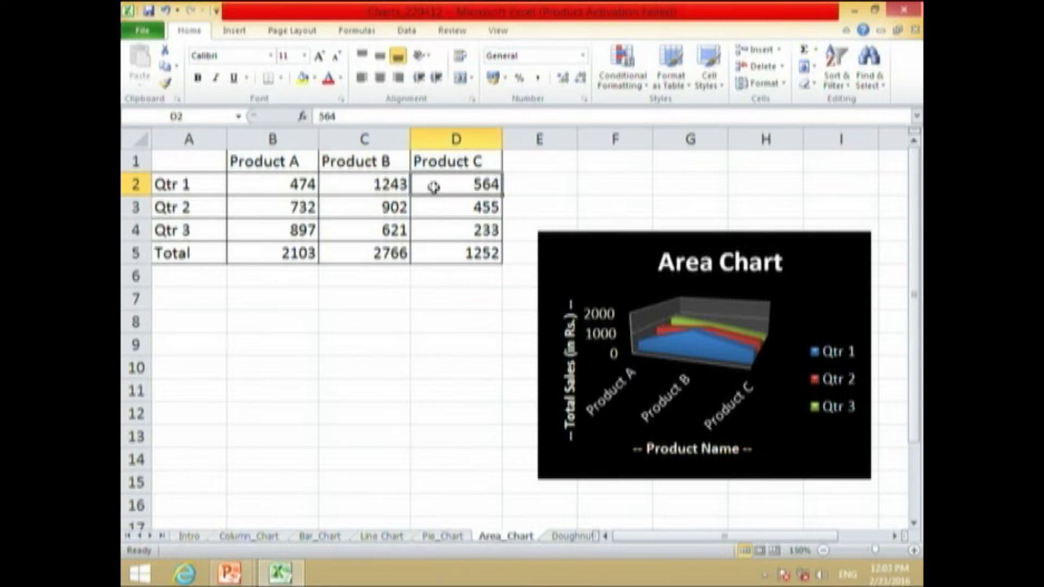
Enlarge the area chart leftward to column C, up to row 1 and down to row 16.
click(797, 256)
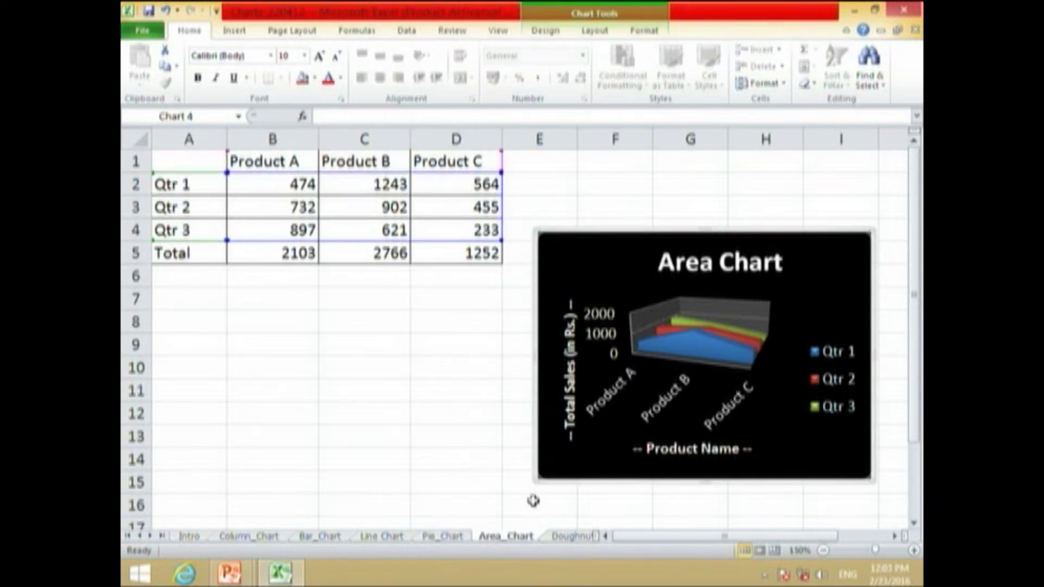
drag(538, 479, 324, 478)
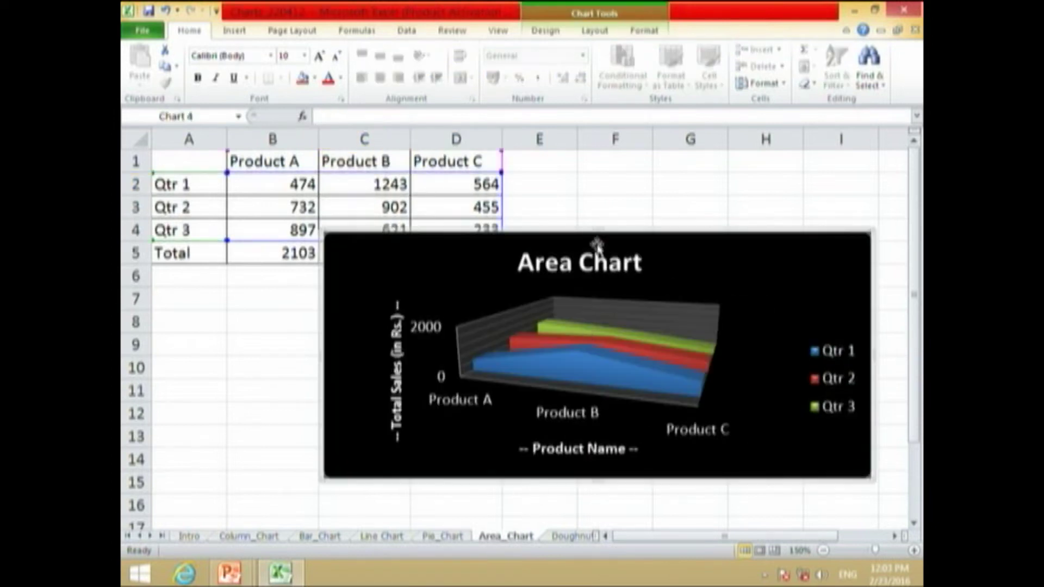
drag(595, 230, 598, 156)
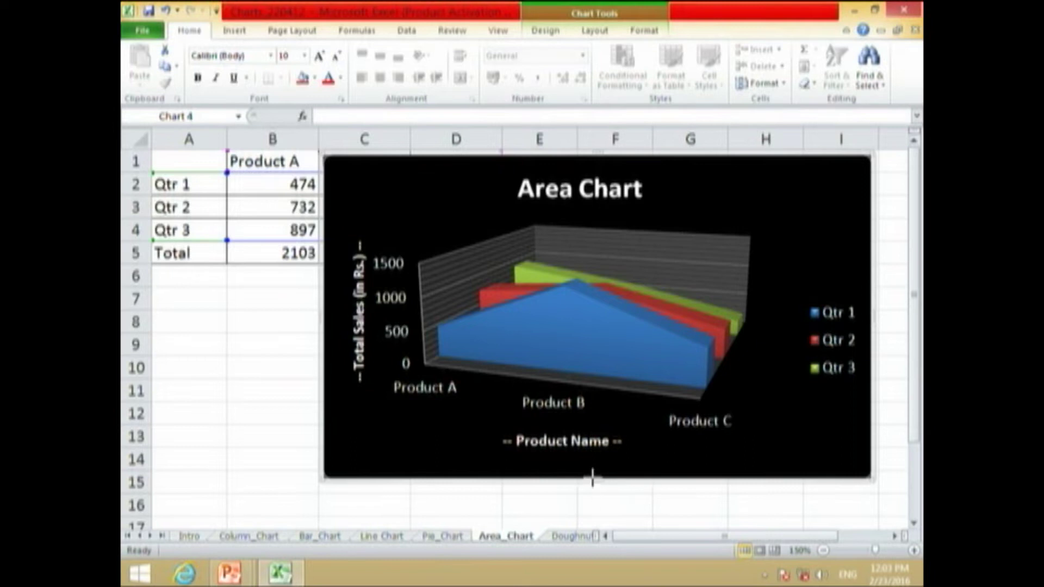
drag(593, 477, 587, 510)
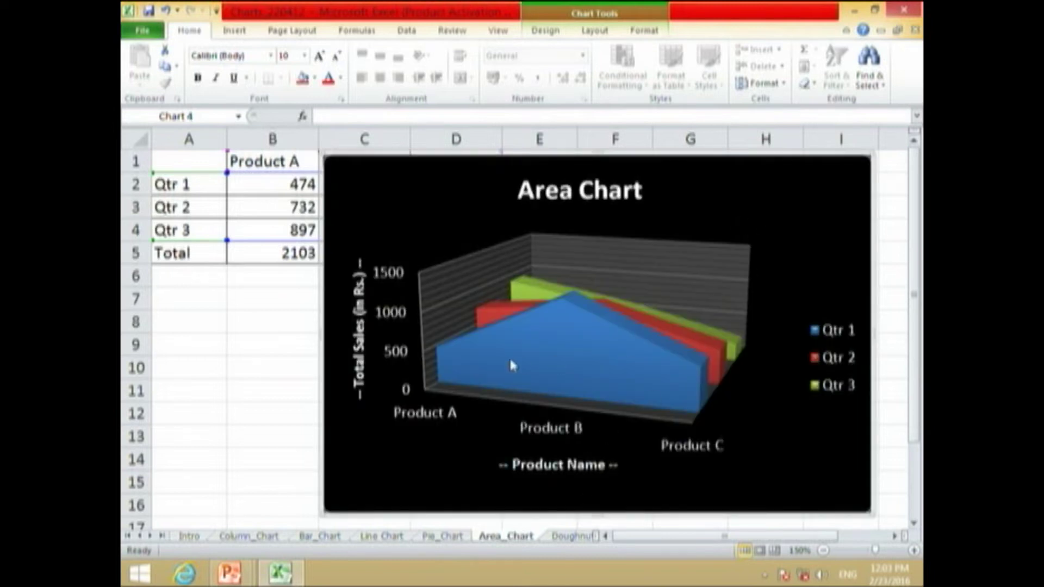
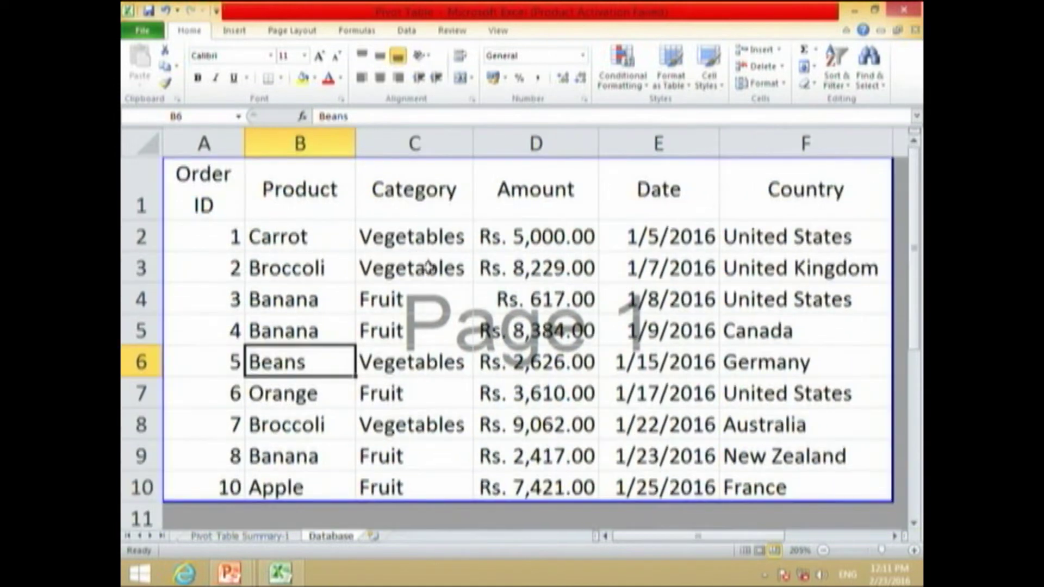
Examine the Category, Country and Amount columns of the order table on the Database sheet.
drag(380, 237, 381, 511)
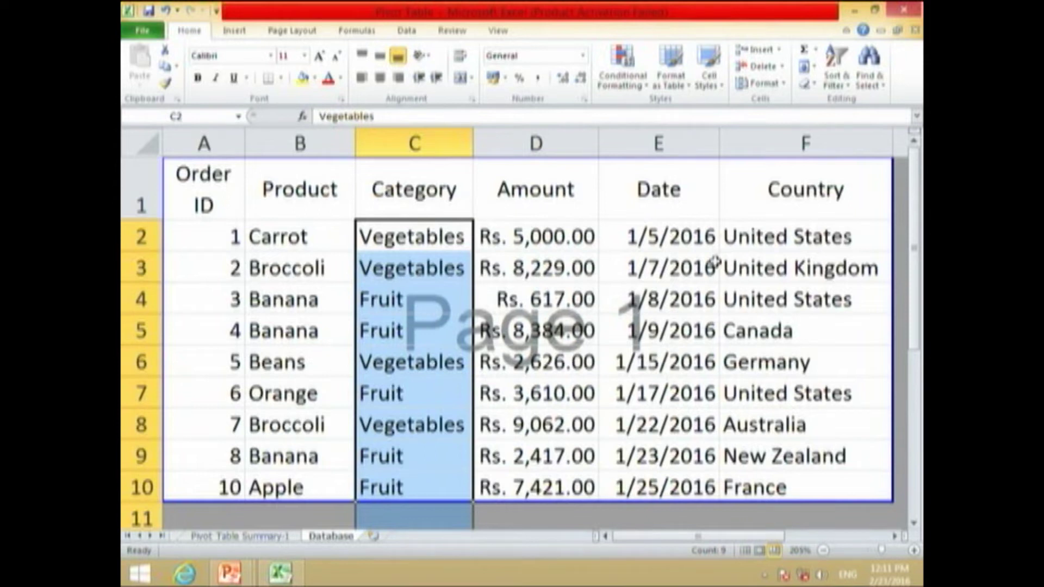
drag(699, 238, 750, 296)
click(734, 269)
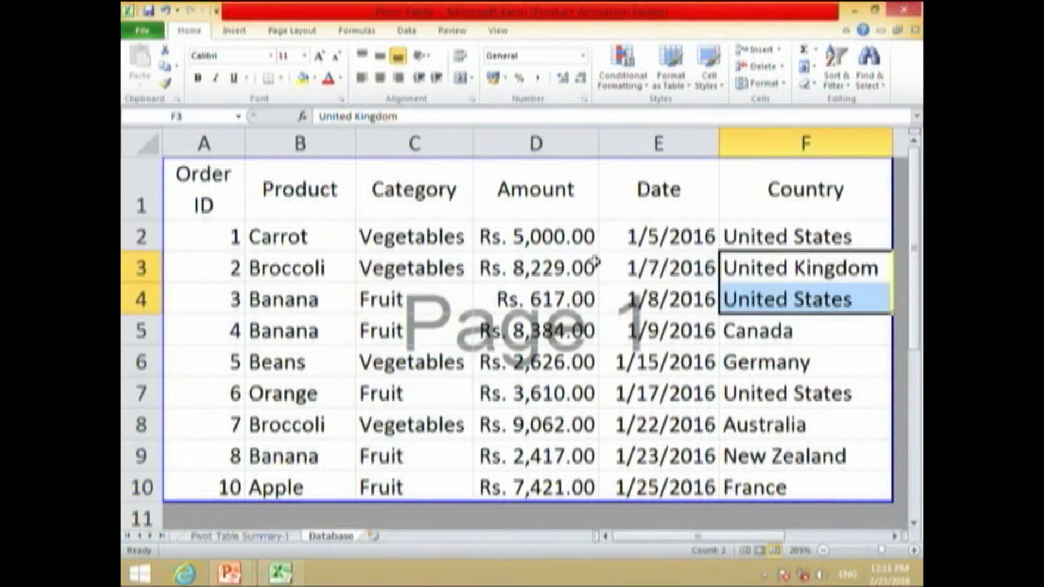
click(490, 217)
drag(492, 234, 515, 482)
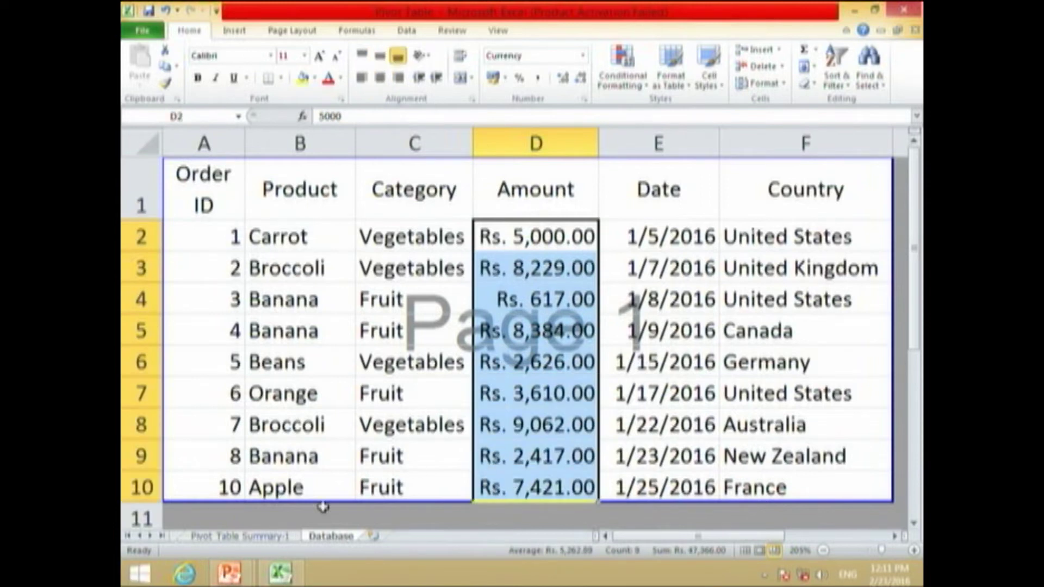
Open the Pivot Table Summary-1 sheet and examine its row labels, Sum of Amount column and Fruit group.
click(265, 538)
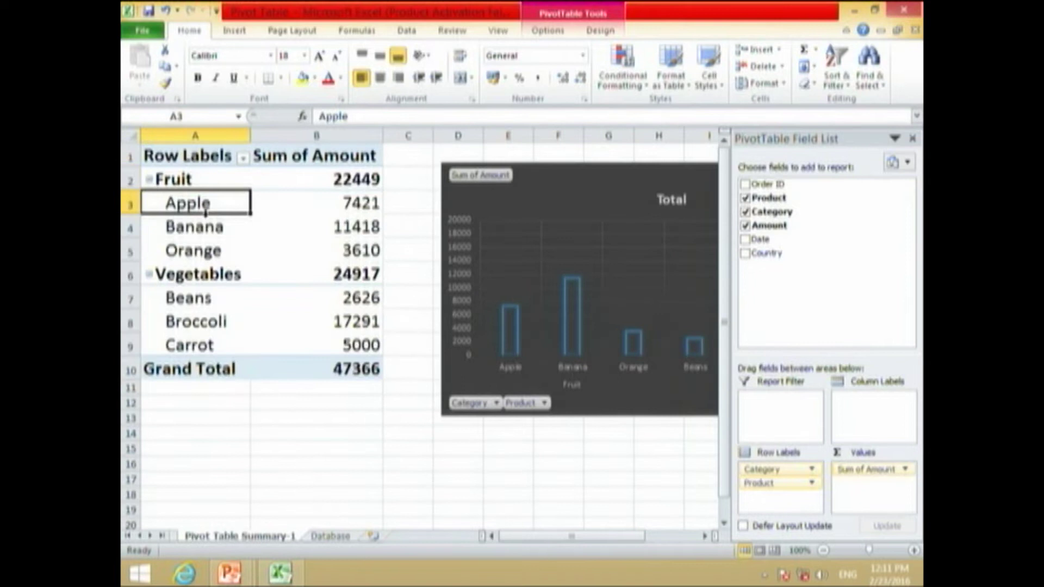
click(214, 159)
click(298, 163)
click(213, 180)
click(213, 251)
Create a PivotTable on a new worksheet from the order table in A1:F10 of the Database sheet.
click(330, 536)
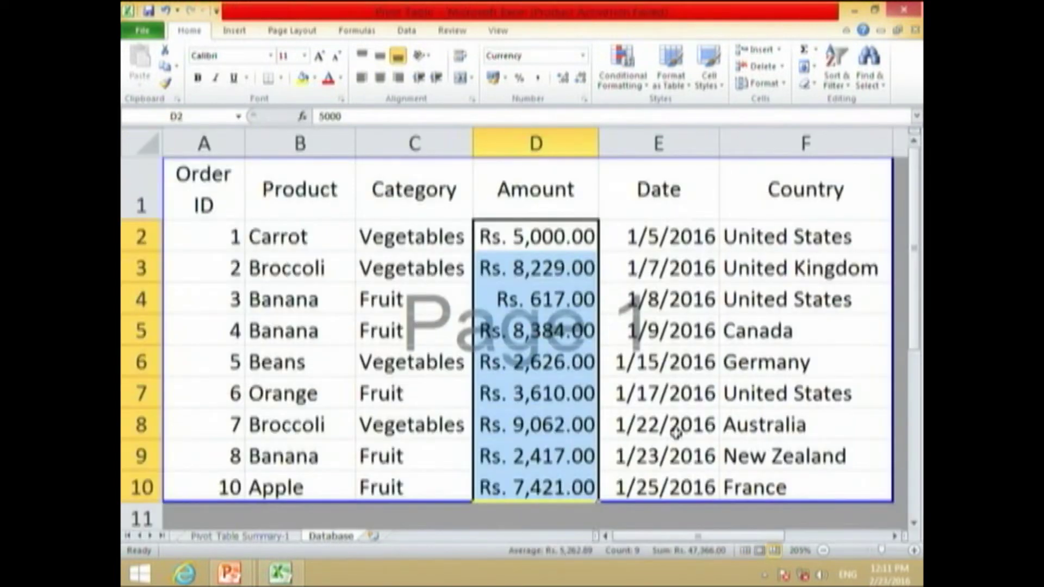
drag(734, 460, 162, 179)
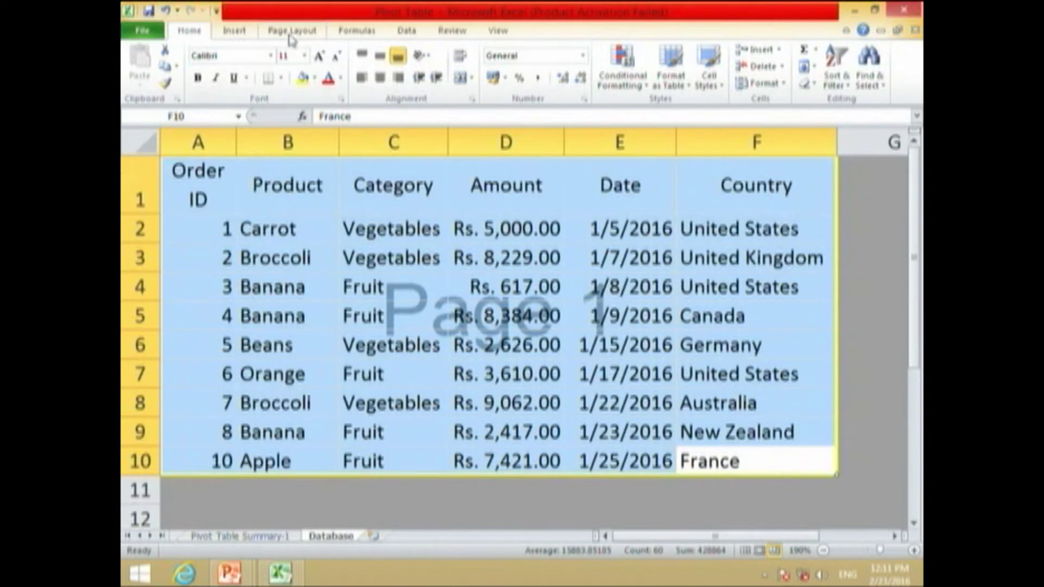
click(248, 31)
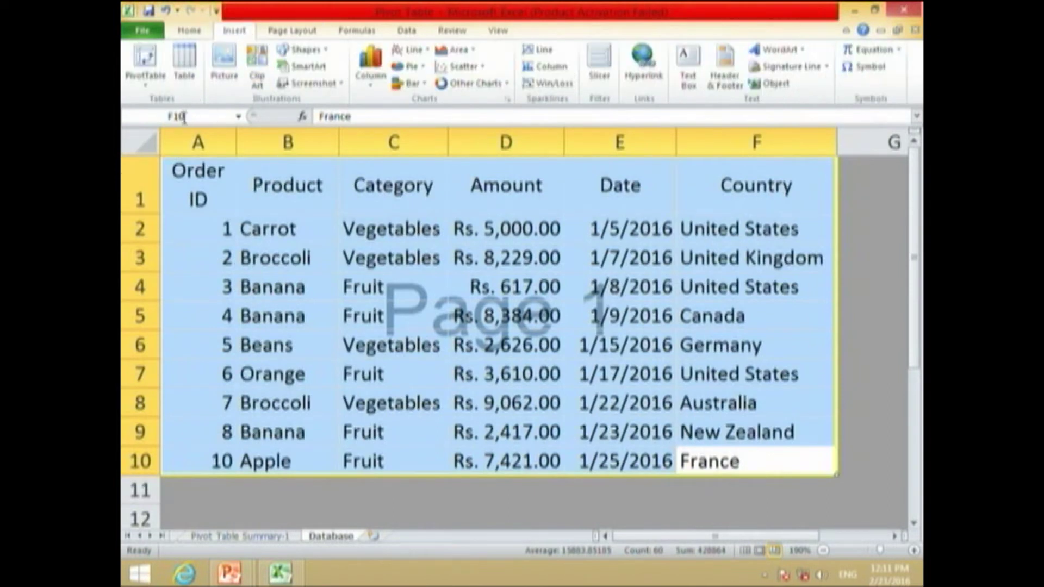
click(146, 81)
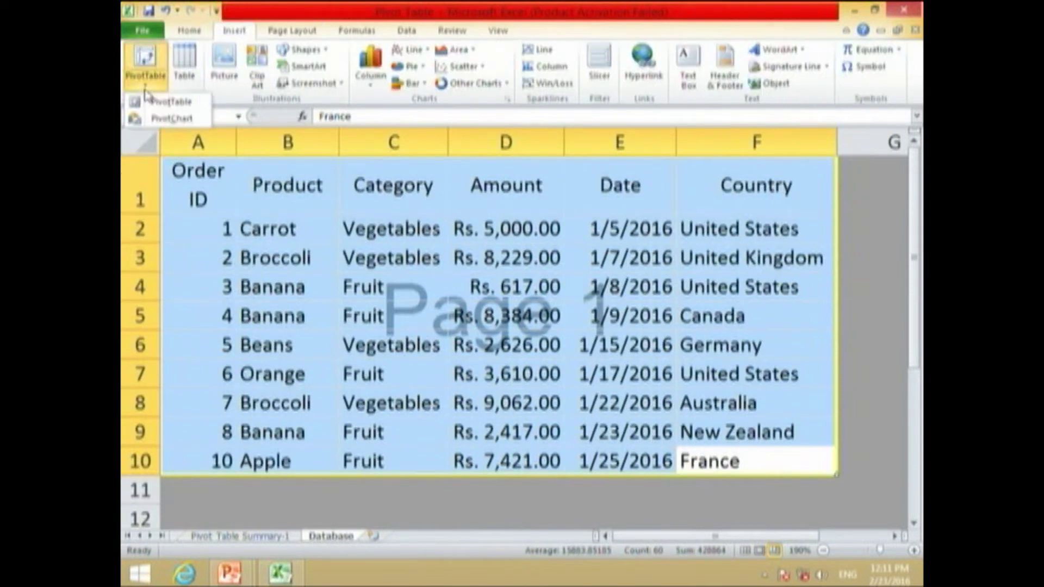
click(175, 102)
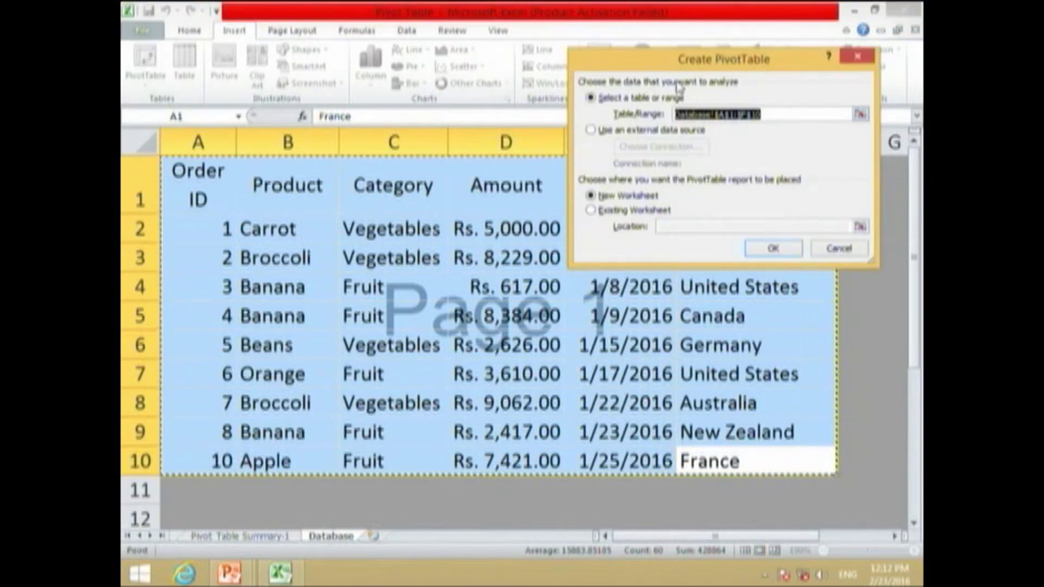
click(782, 114)
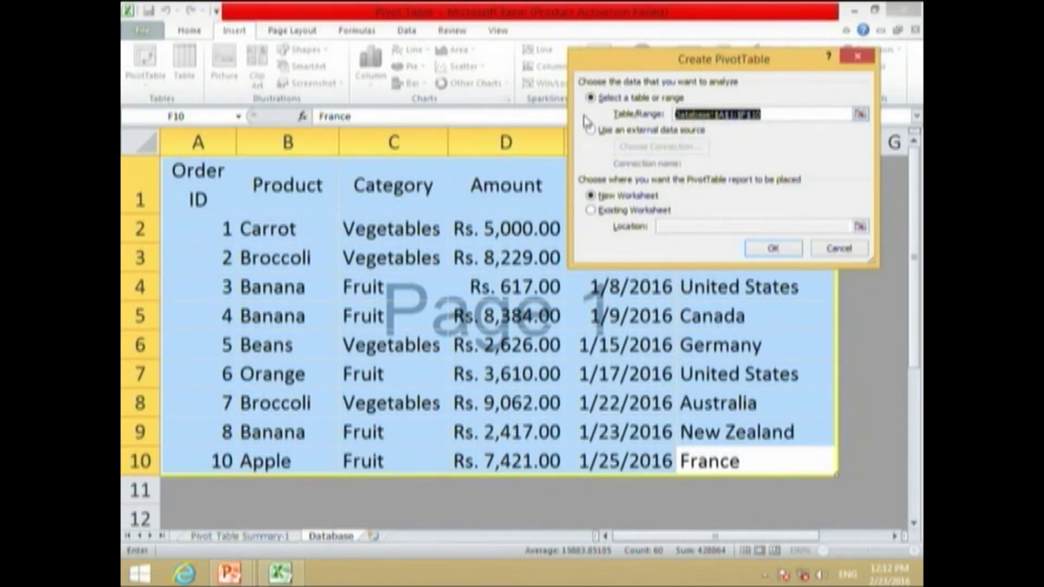
click(756, 250)
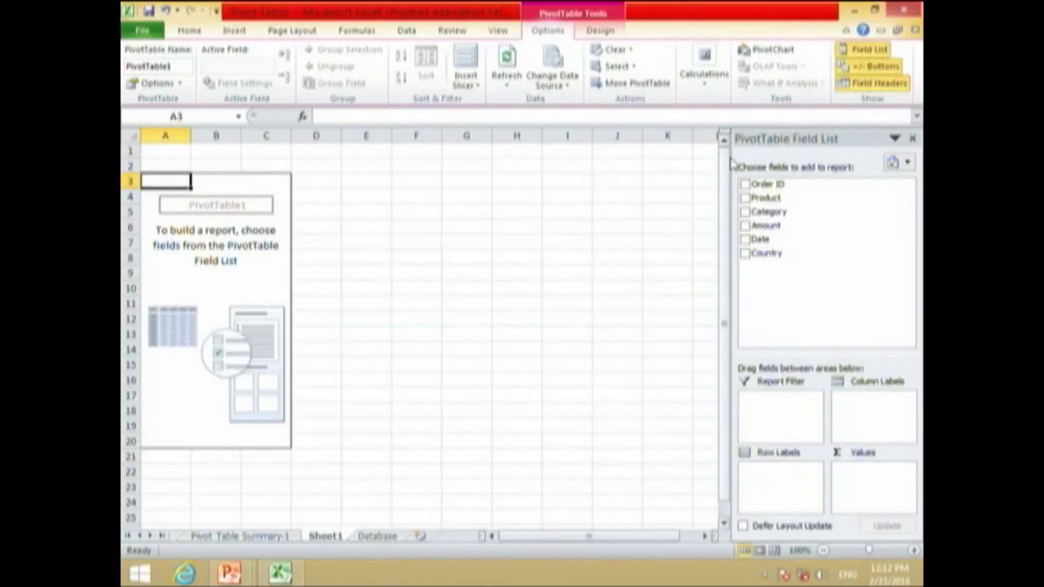
Widen the PivotTable Field List pane and add the Amount field to Values as a sum.
drag(731, 168, 514, 168)
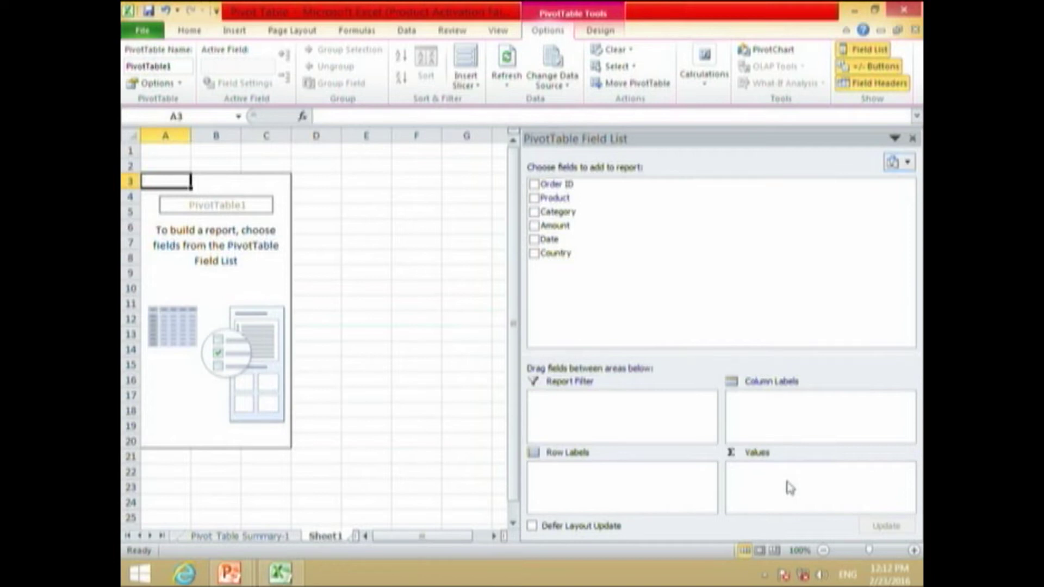
drag(565, 231, 794, 477)
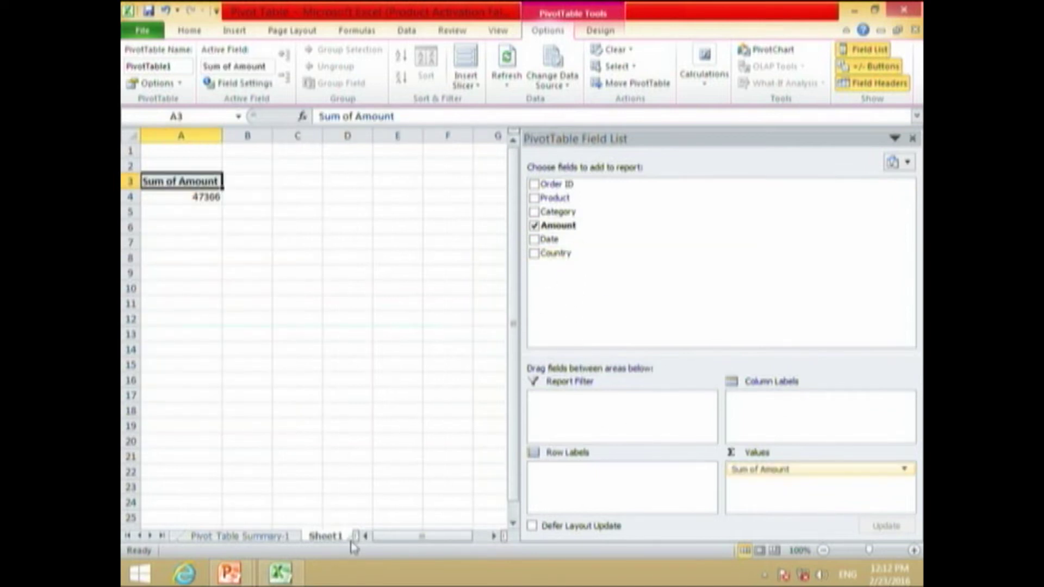
Examine the Product and Category columns on the Database sheet and return to the new PivotTable on Sheet1.
key(ctrl+Page_Down)
click(406, 228)
click(288, 208)
click(353, 248)
drag(291, 209, 261, 457)
drag(399, 195, 389, 461)
click(188, 539)
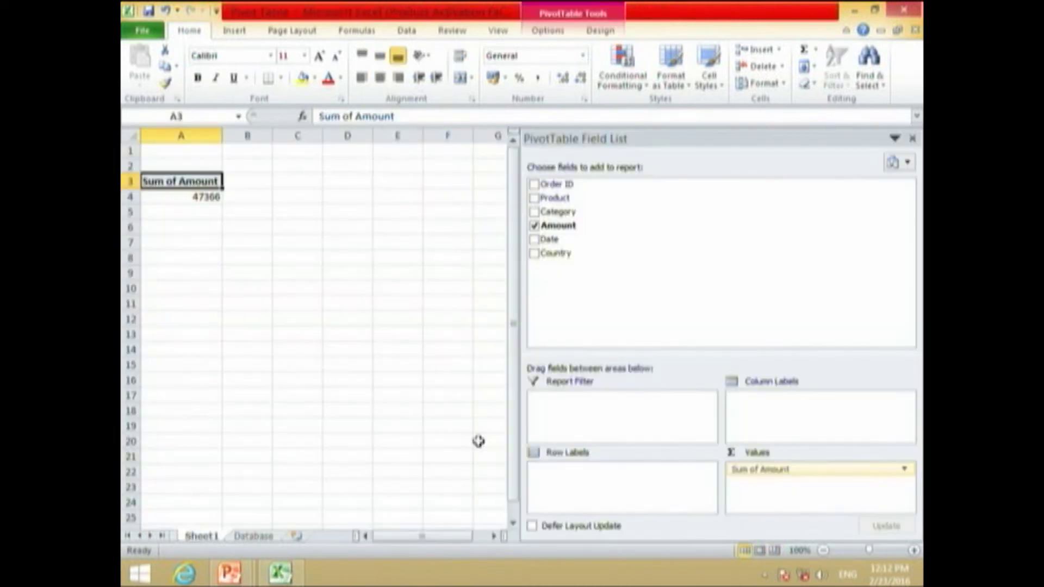
Add Category to the PivotTable's row labels and Product to its column labels.
drag(565, 213, 626, 489)
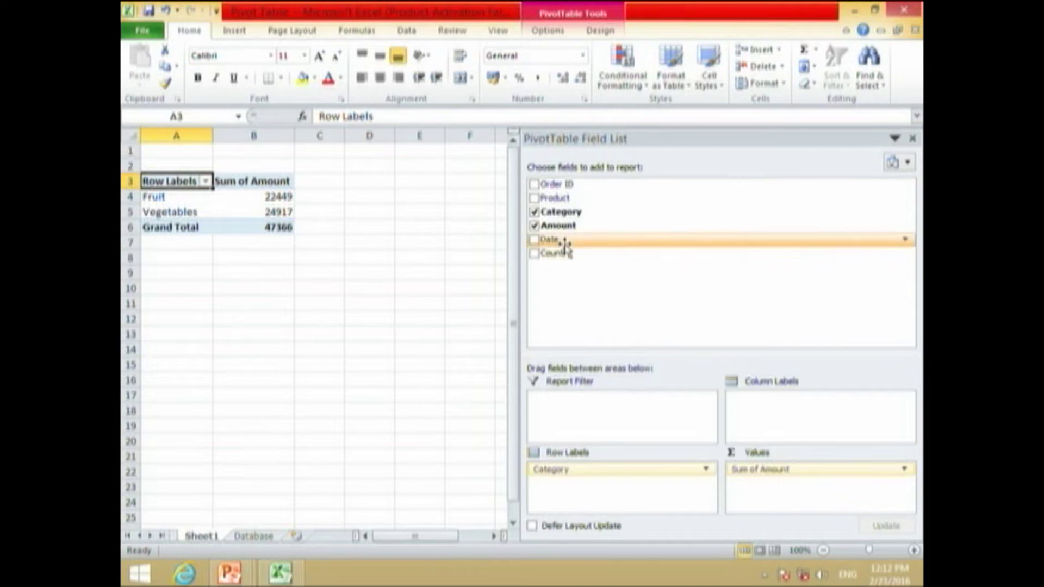
drag(573, 203, 769, 401)
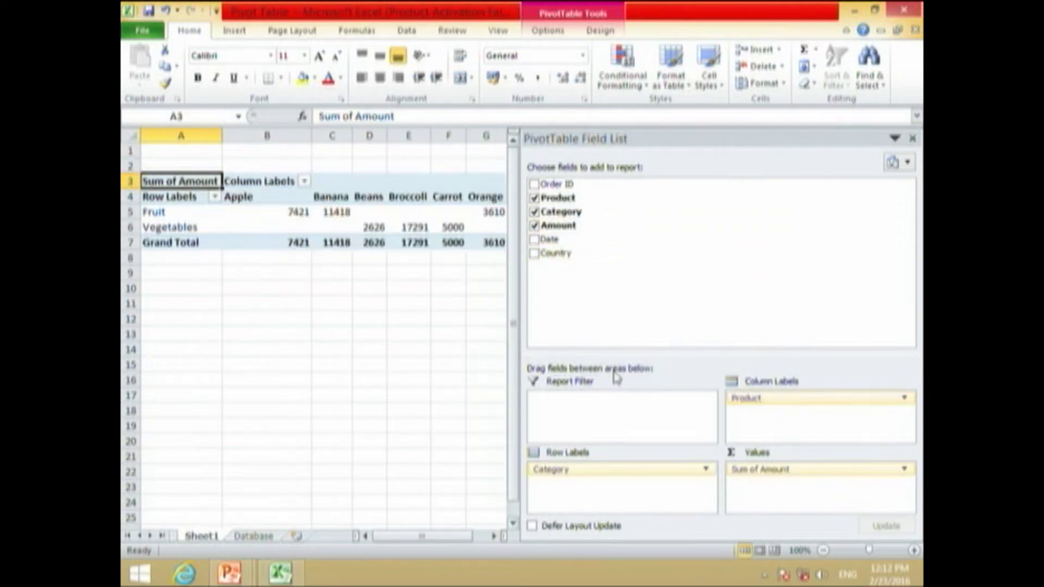
click(767, 399)
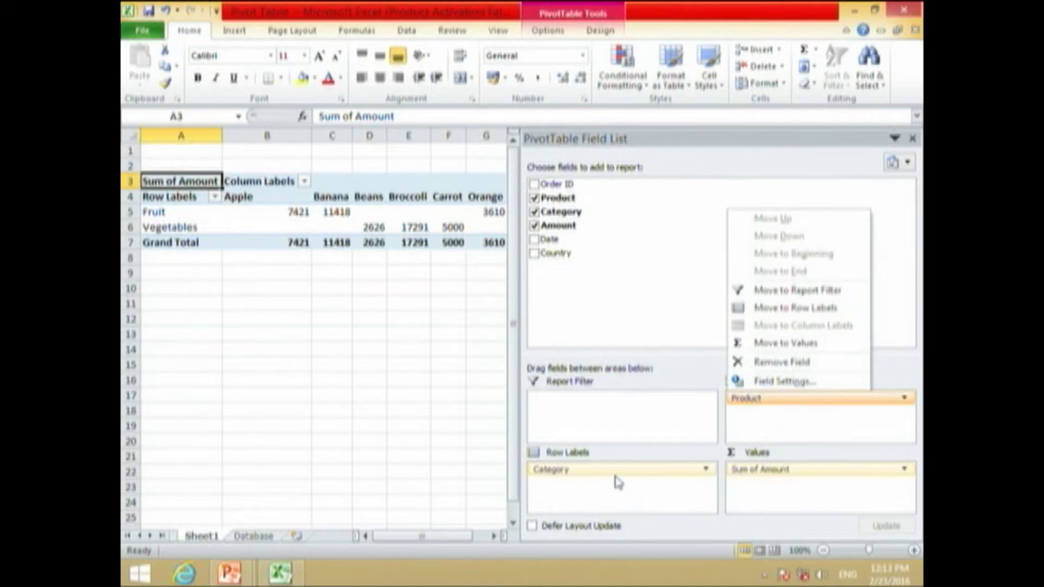
click(615, 471)
click(674, 521)
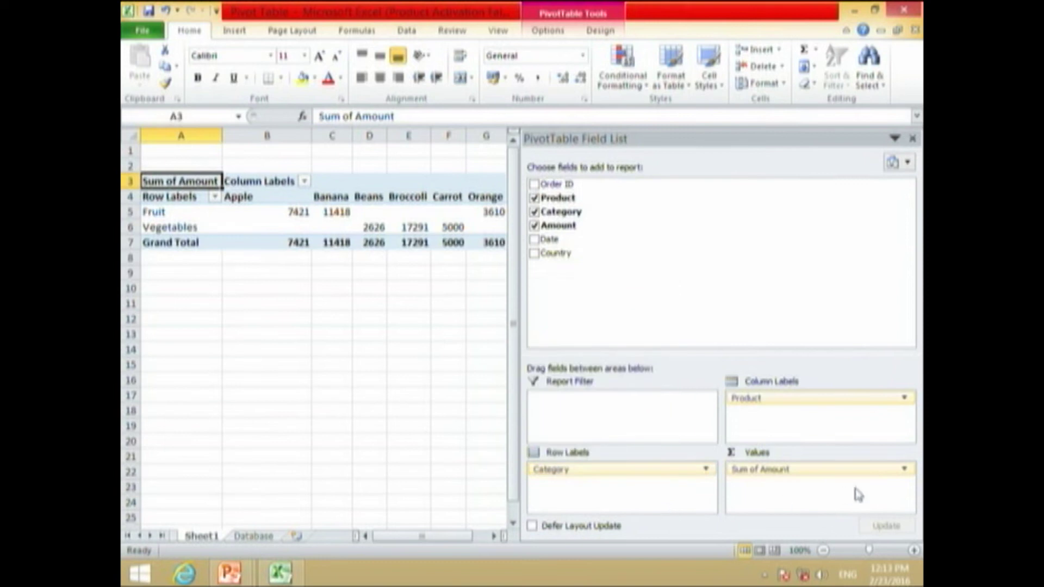
click(854, 471)
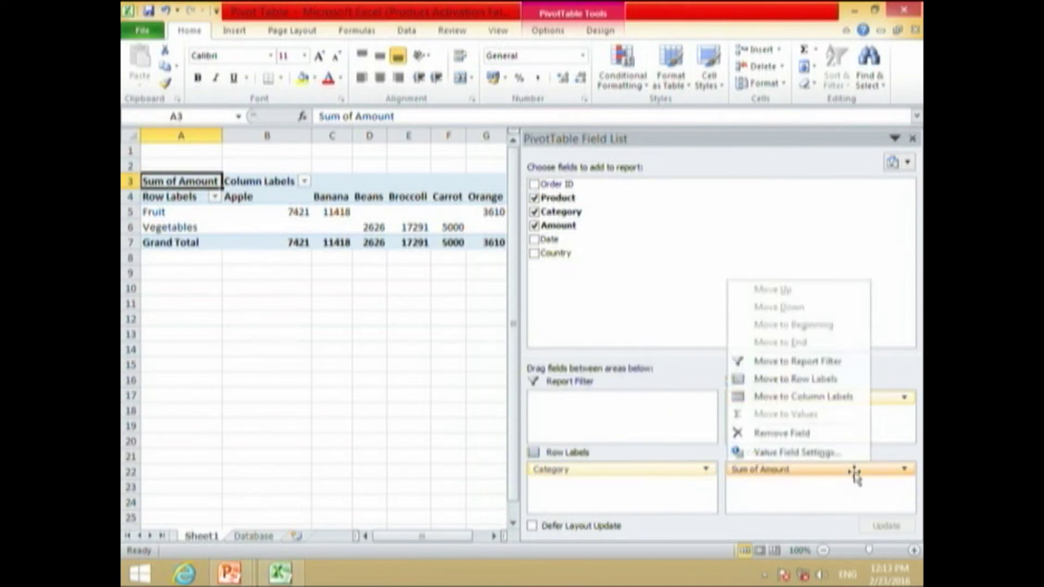
click(837, 509)
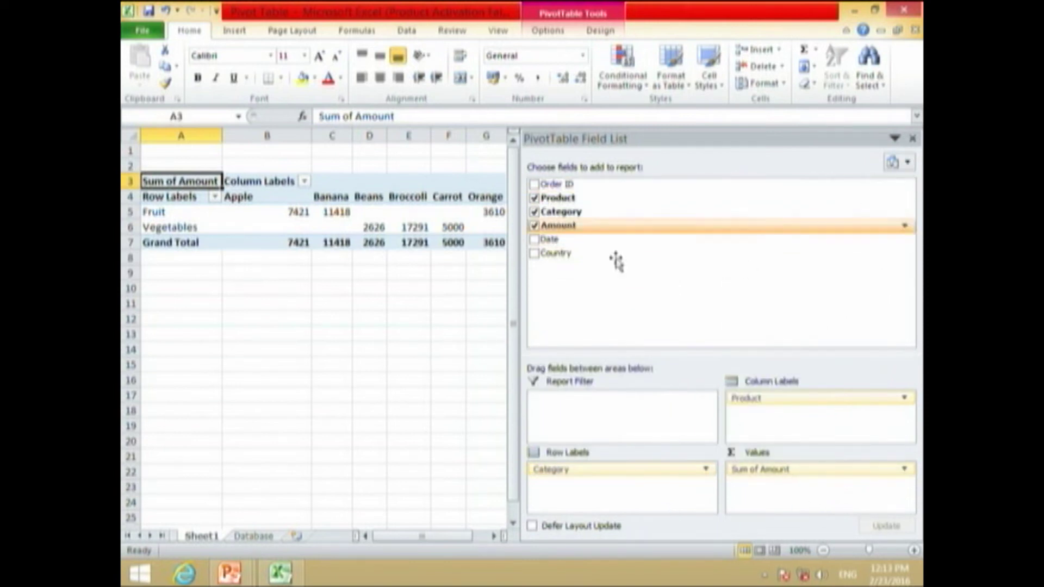
Arrange the field list's fields and areas sections side by side and narrow its pane.
click(897, 162)
click(821, 231)
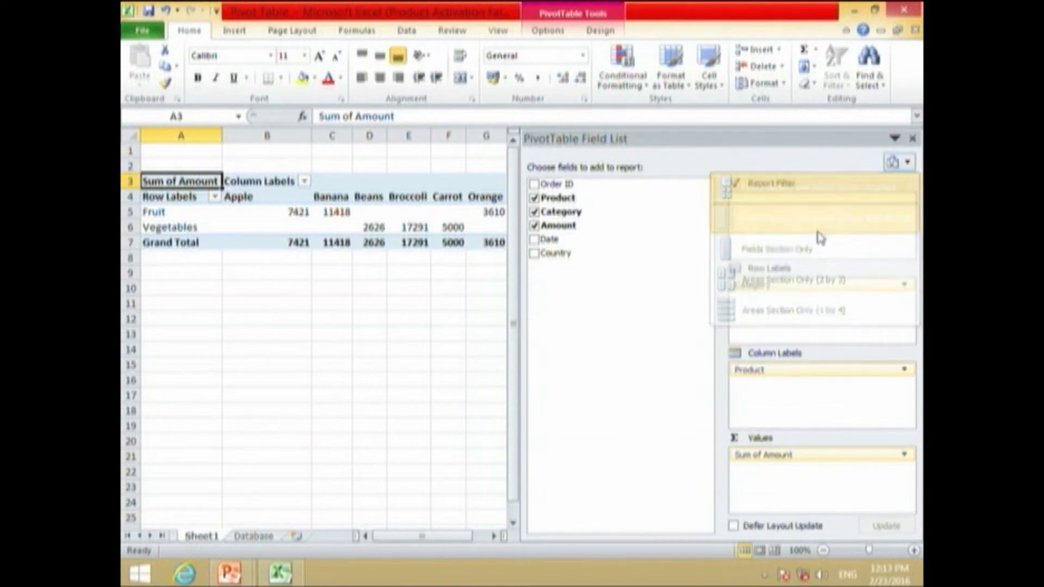
drag(521, 307, 729, 282)
click(648, 332)
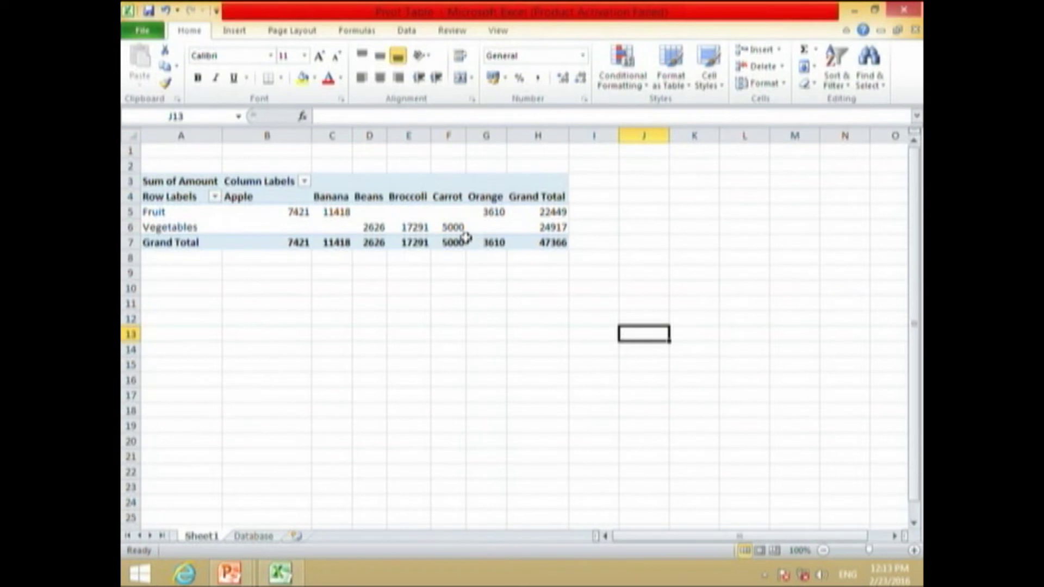
Set the font size of the whole PivotTable in A3:H7 to 16.
drag(555, 242, 124, 181)
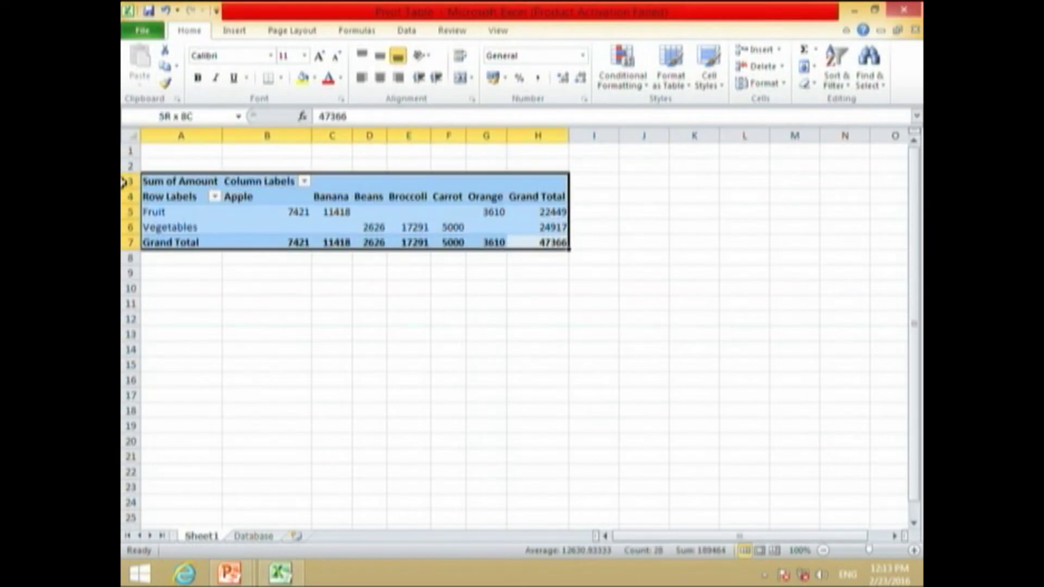
click(304, 55)
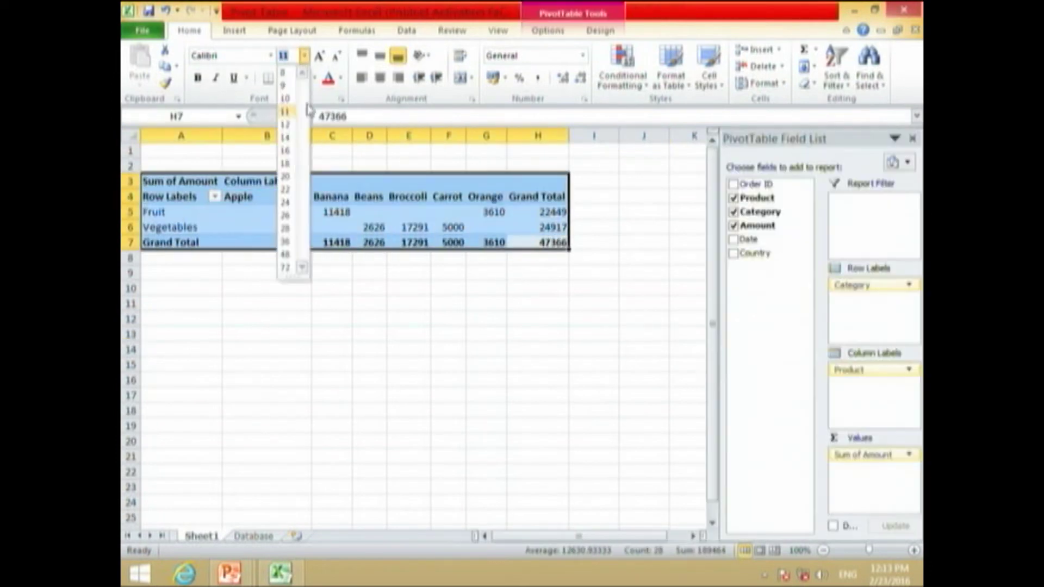
click(291, 150)
click(369, 326)
Fit the widths of the PivotTable's columns A to H to their contents.
double_click(311, 136)
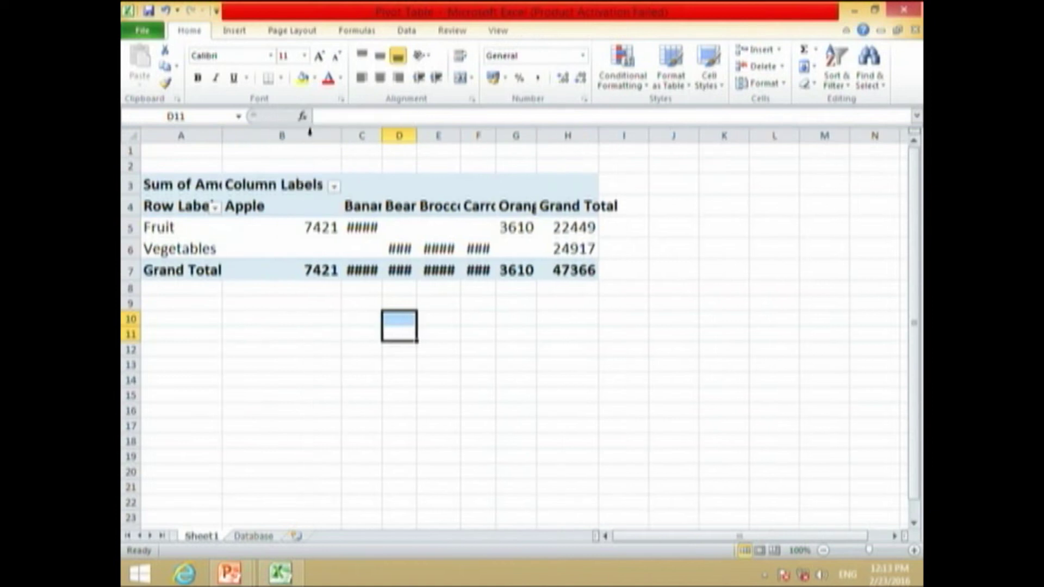
double_click(384, 135)
double_click(433, 136)
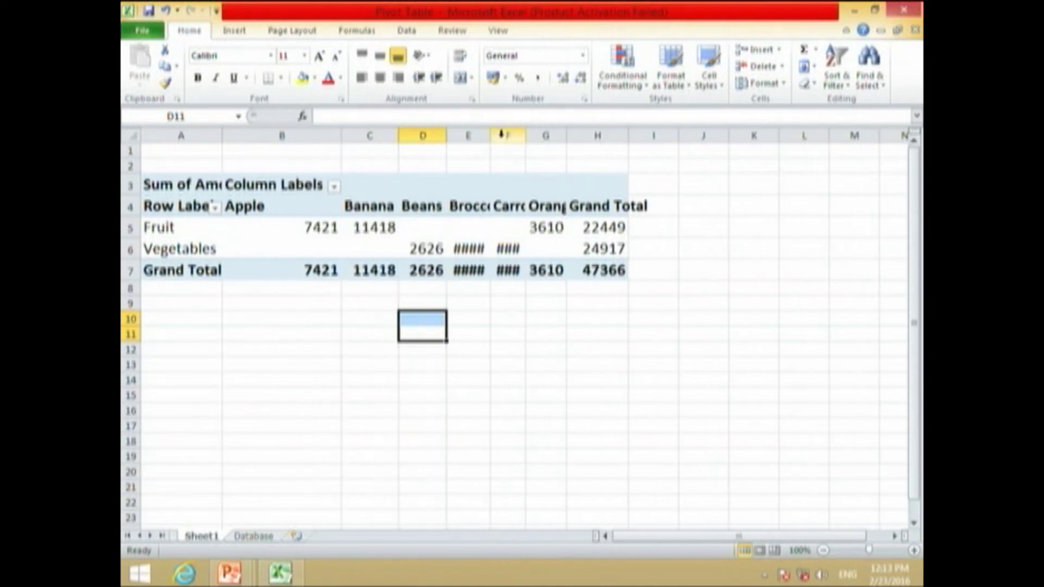
double_click(488, 135)
double_click(541, 136)
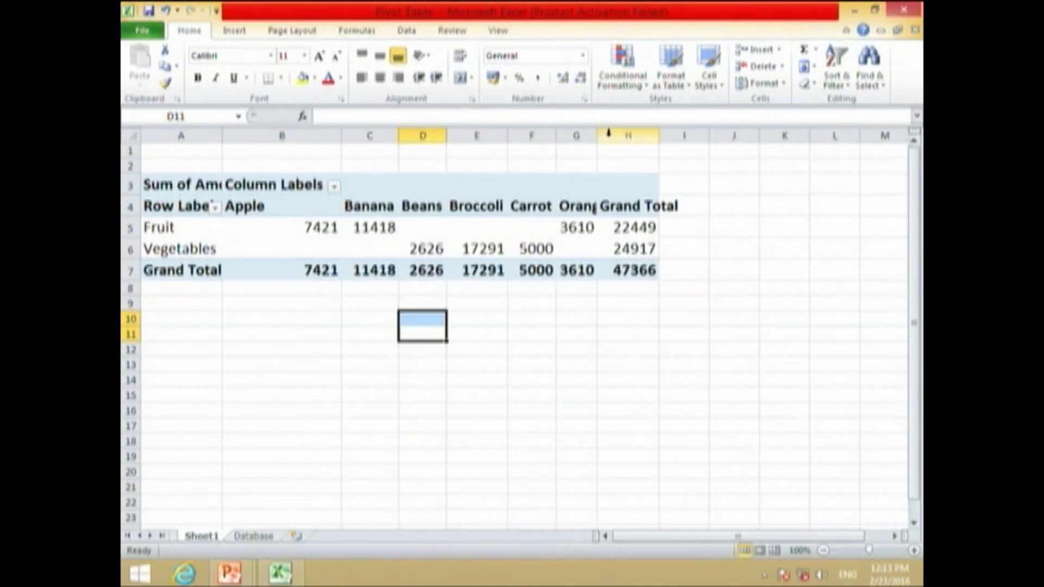
click(583, 130)
double_click(597, 135)
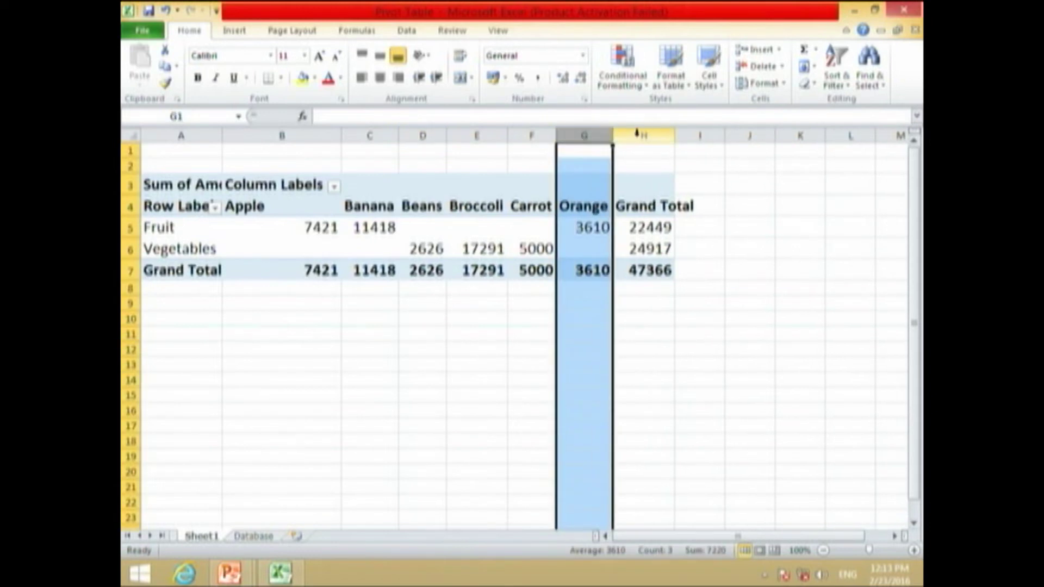
double_click(675, 135)
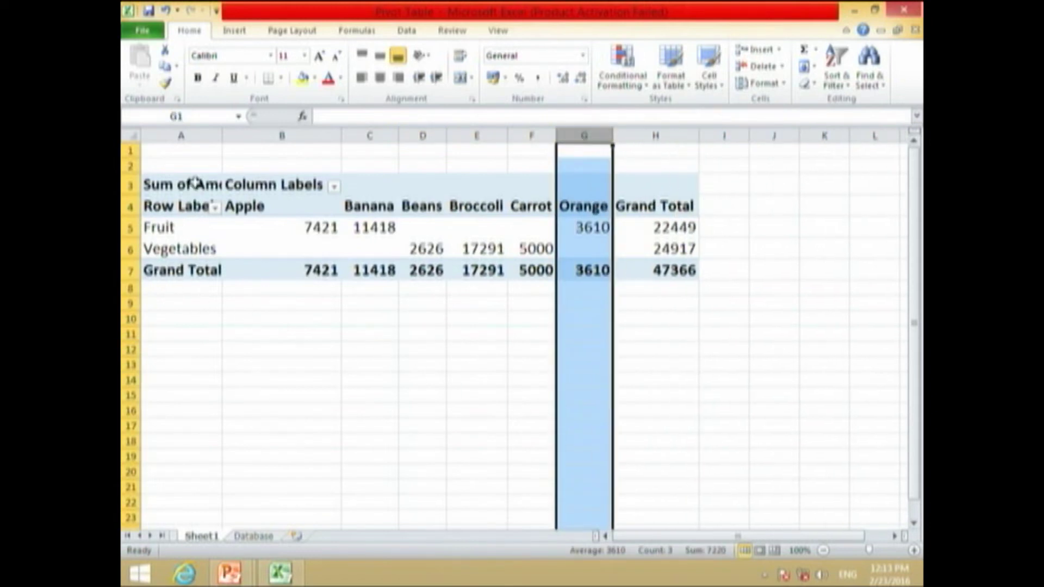
double_click(226, 140)
click(310, 327)
scroll(212, 222, up, 2)
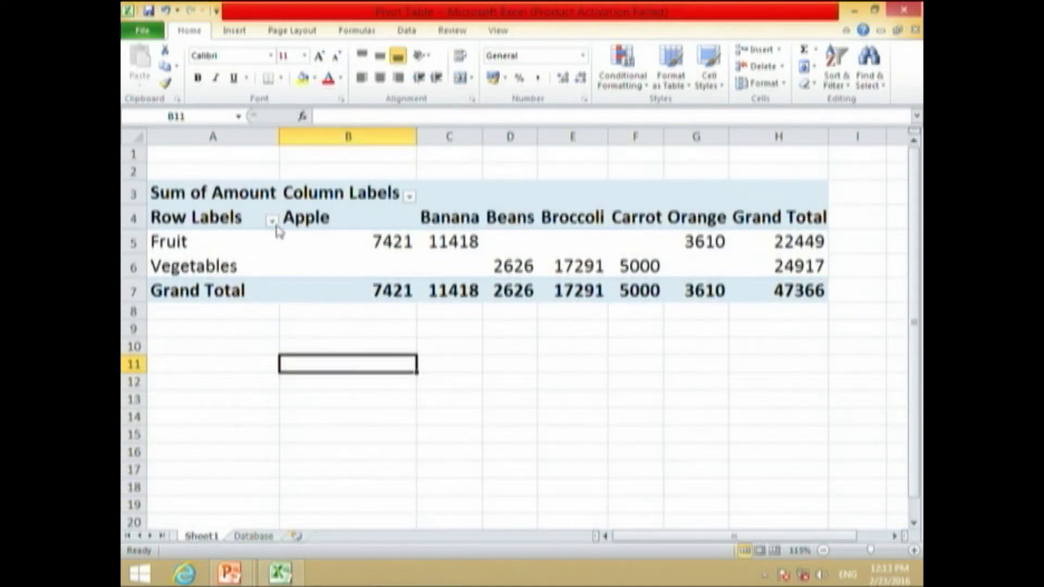
Filter the PivotTable's row labels to show only the Fruit category.
click(271, 221)
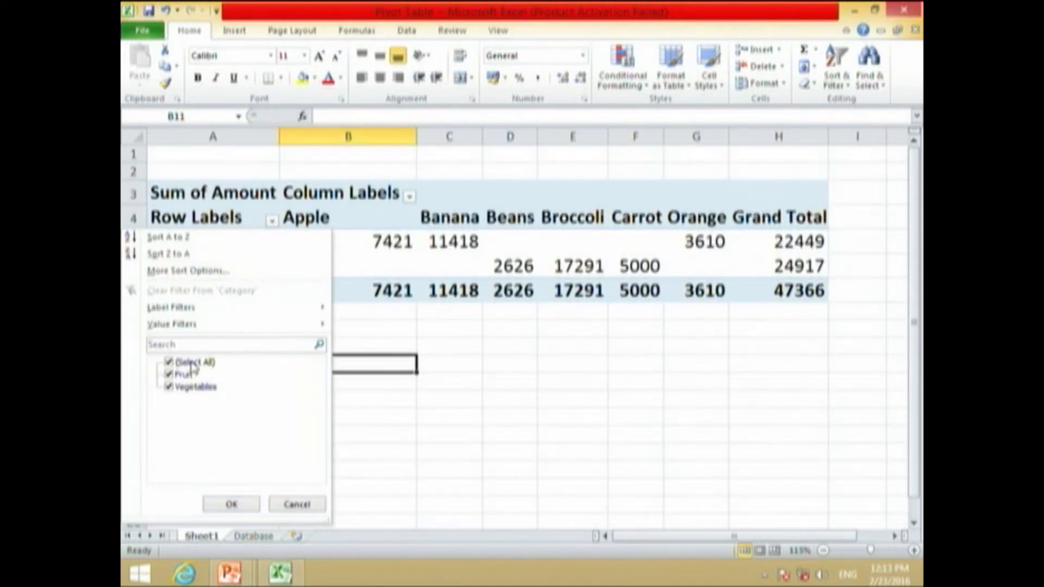
click(169, 362)
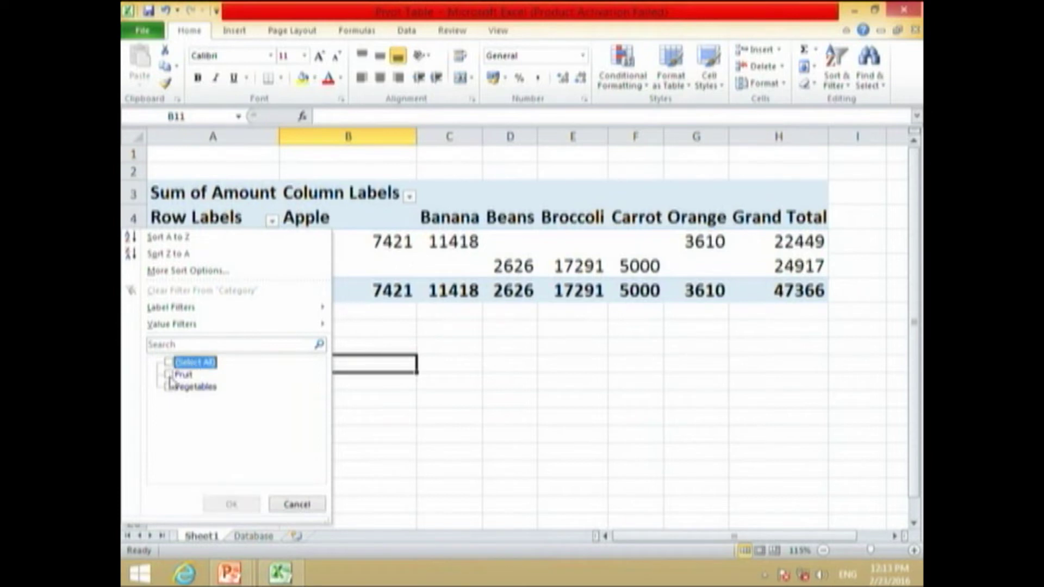
click(168, 375)
click(231, 505)
click(627, 403)
Examine the Apple, Banana, Orange and Grand Total figures of the Fruit row.
click(244, 245)
click(317, 244)
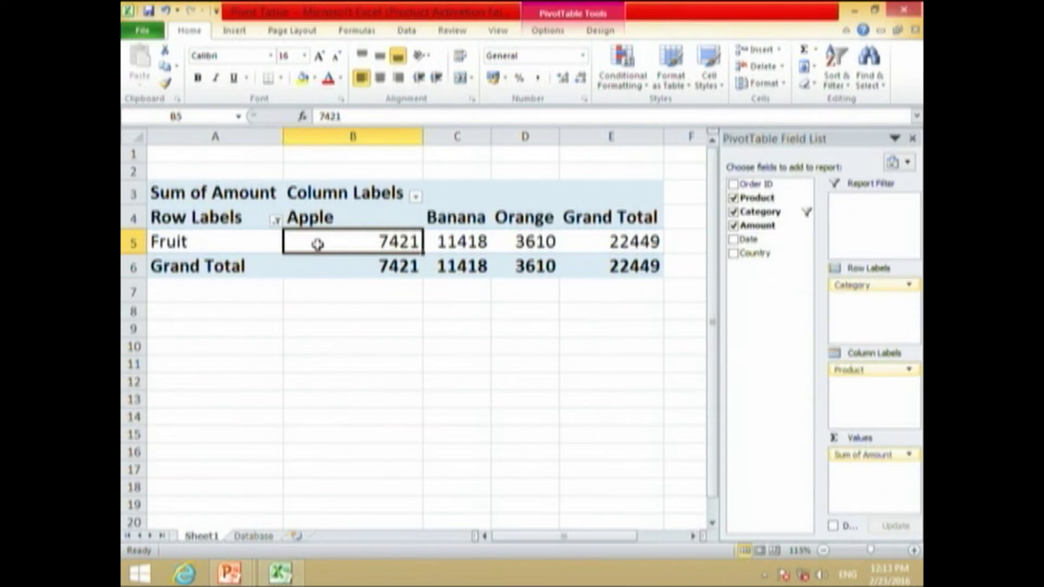
click(343, 209)
click(462, 220)
click(505, 221)
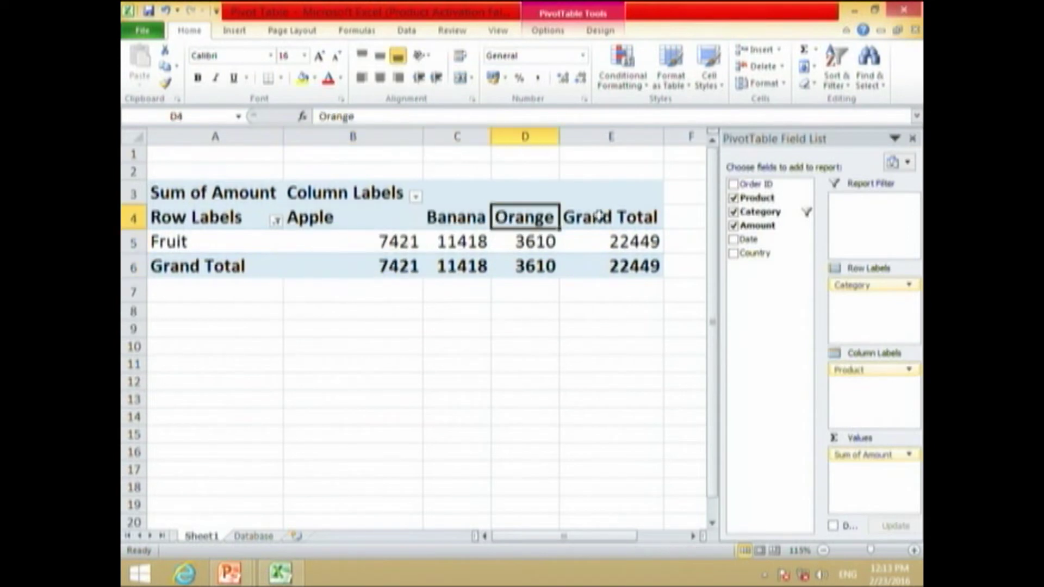
click(600, 217)
drag(598, 242, 335, 241)
Change the row label filter to show only the Vegetables category in place of Fruit.
click(274, 222)
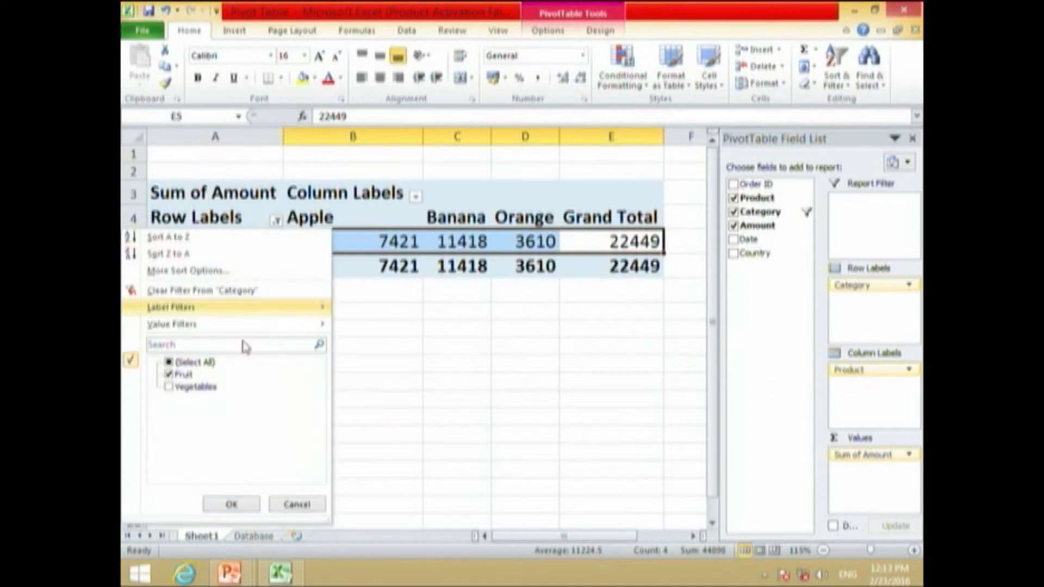
click(168, 374)
click(168, 386)
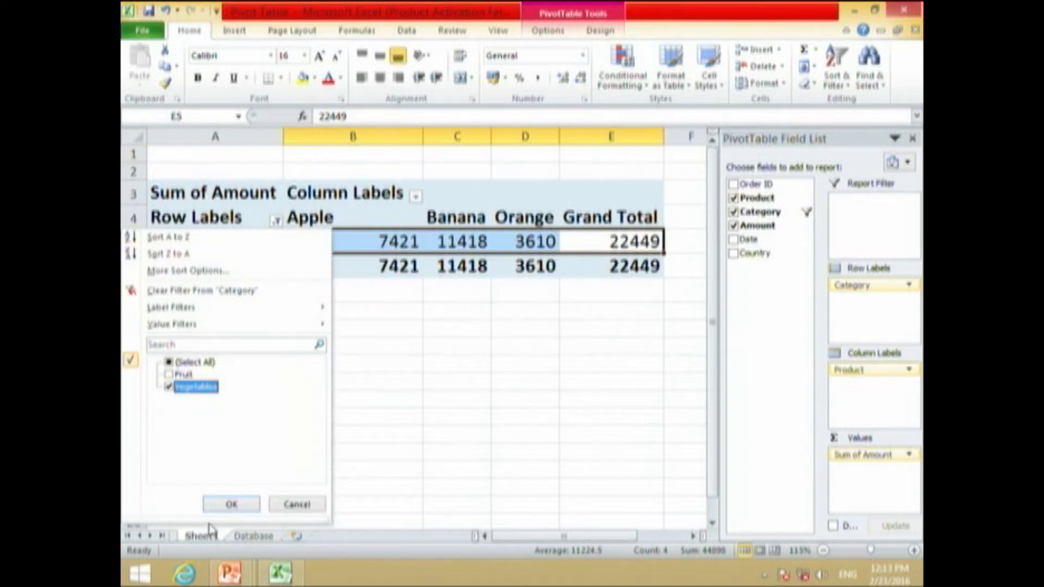
click(231, 504)
Examine the Beans, Broccoli and Carrot amounts in the Vegetables row.
drag(321, 243, 656, 260)
click(605, 346)
click(332, 236)
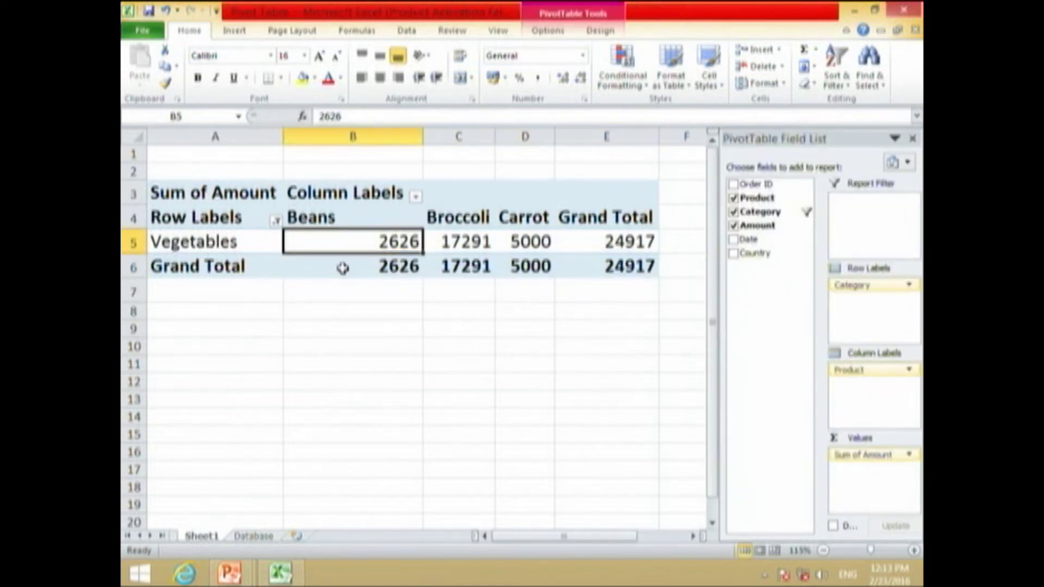
click(467, 240)
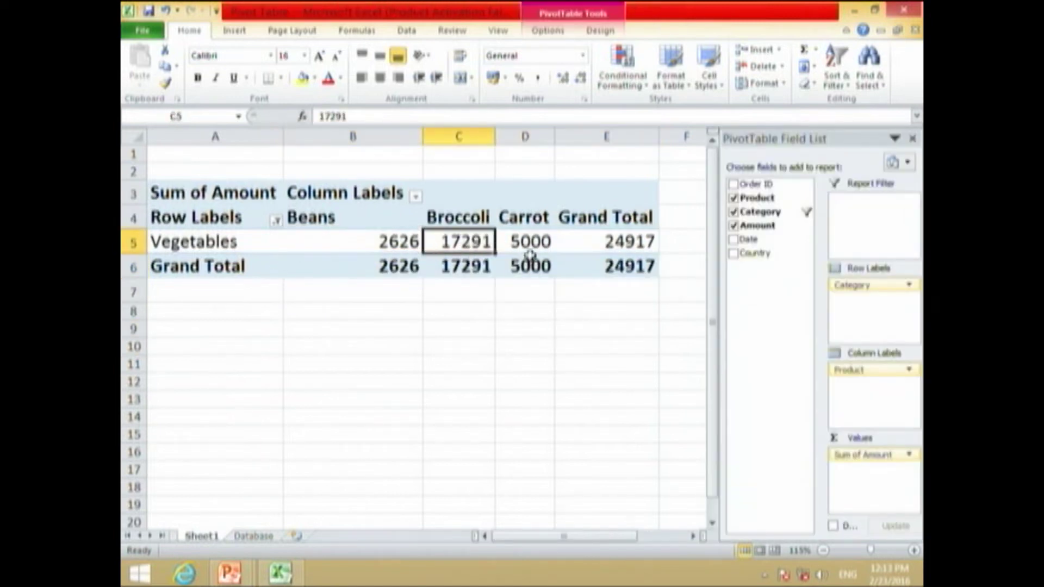
click(524, 247)
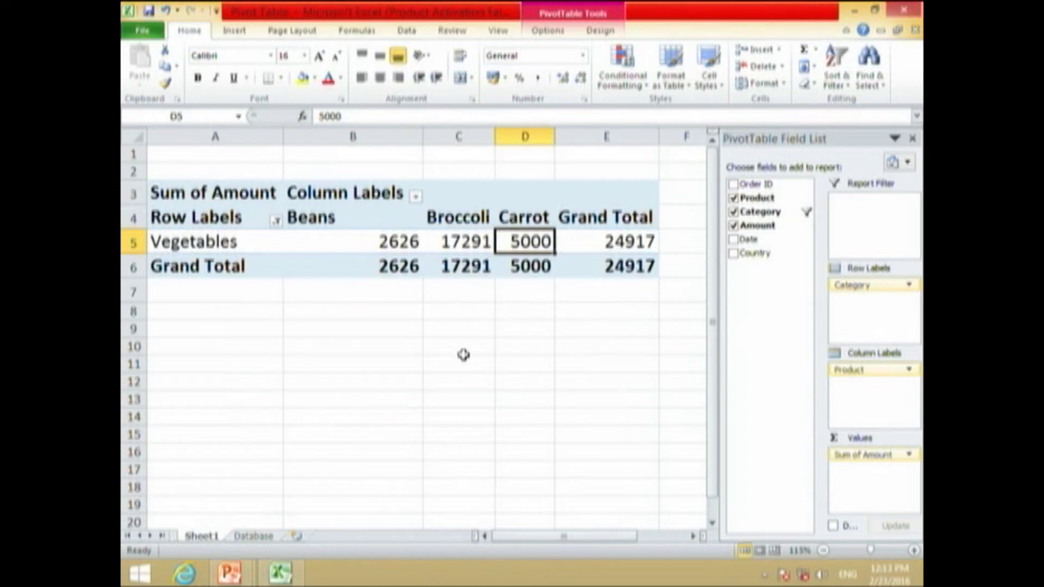
Include the Fruit category in the PivotTable's row label filter again alongside Vegetables.
drag(574, 311, 521, 292)
click(275, 222)
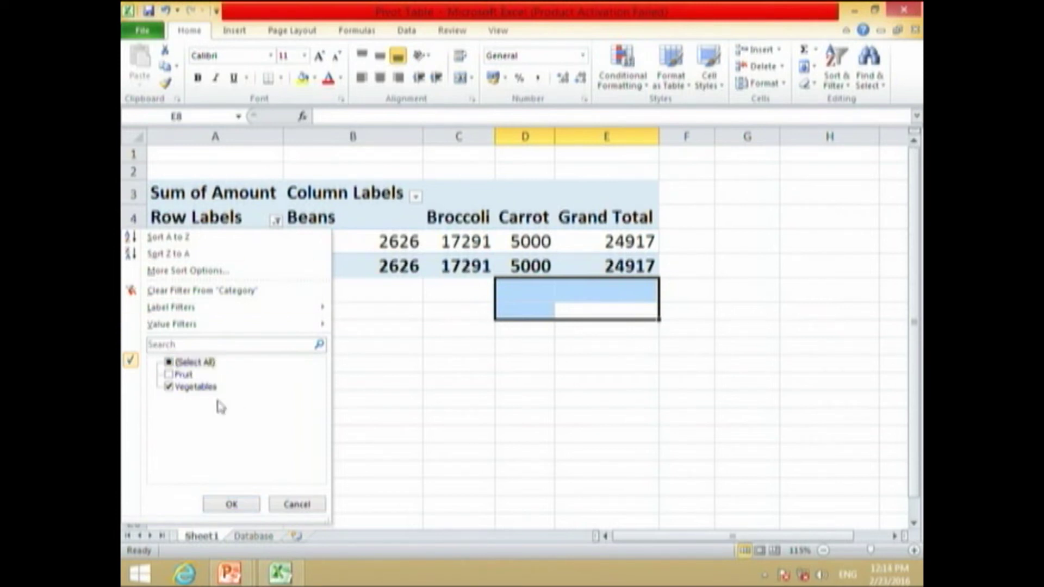
click(168, 374)
click(231, 504)
click(713, 433)
Review the full PivotTable range on Sheet1 and its source order records on the Database sheet.
drag(826, 294, 136, 195)
click(235, 31)
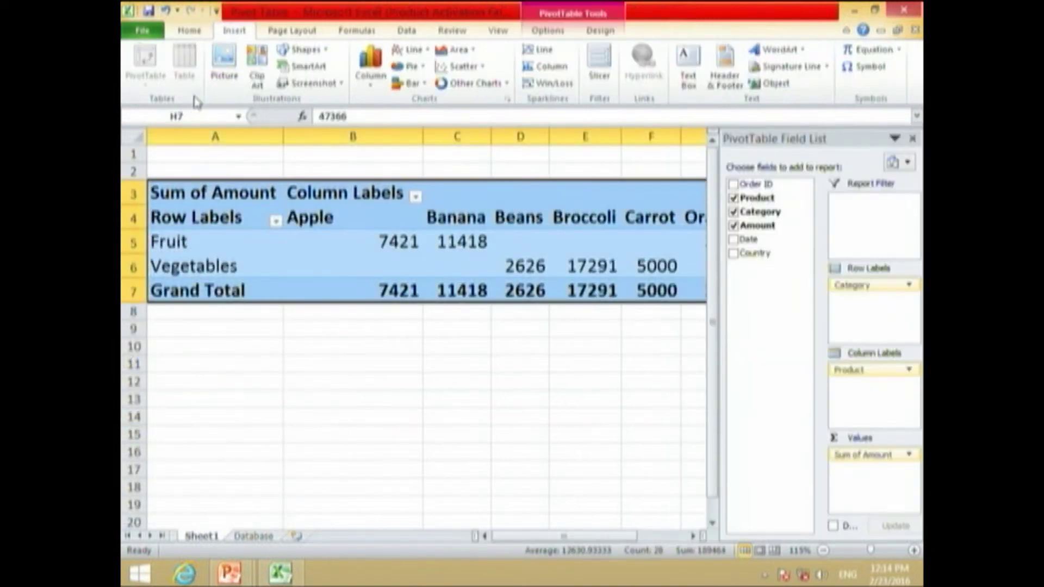
click(389, 383)
click(253, 536)
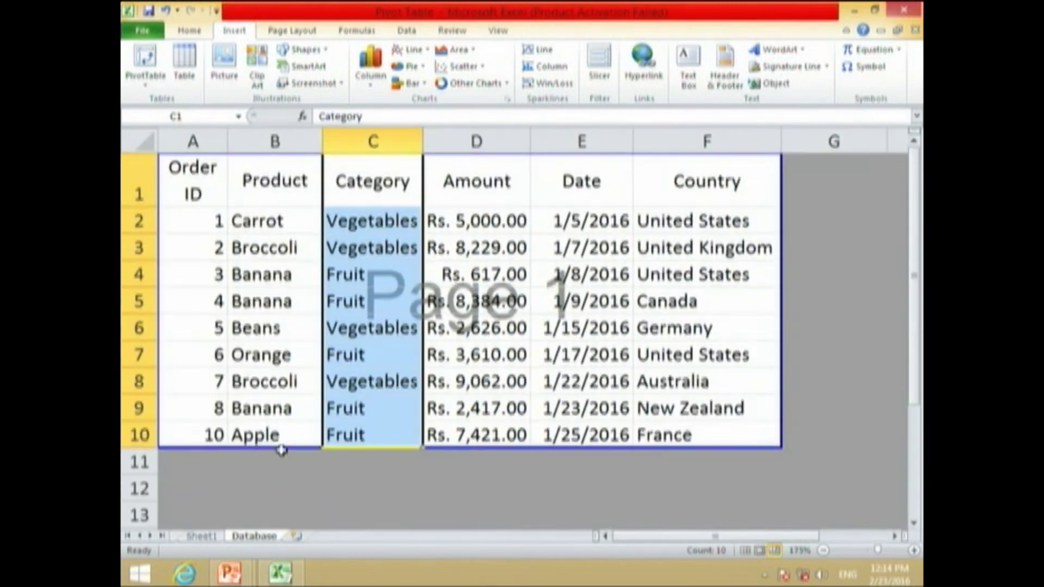
scroll(275, 458, down, 3)
click(201, 537)
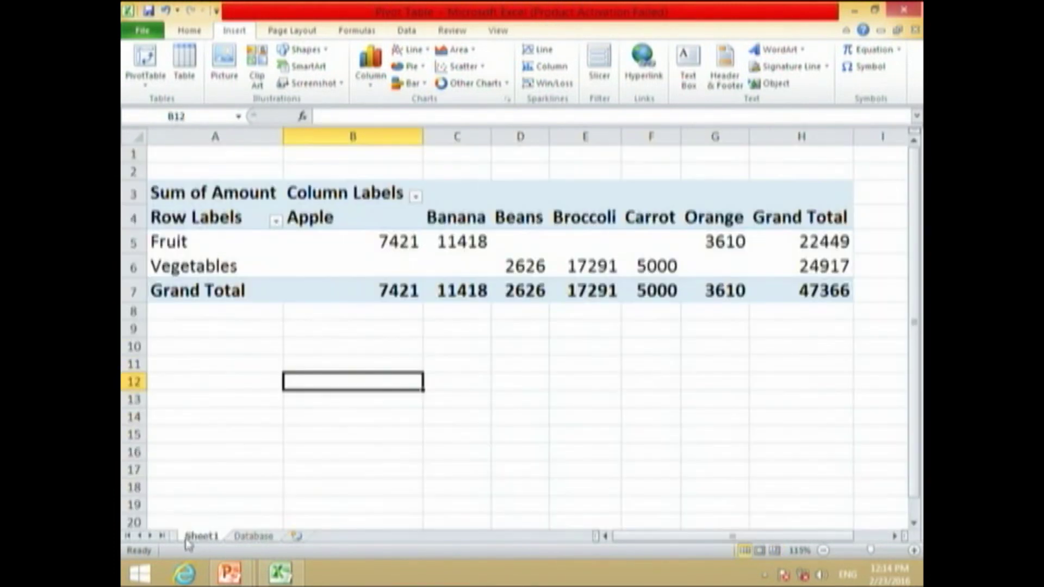
Open the Pivot Table Summary-1 sheet, hide the PivotTable Field List and move the PivotChart slightly lower beside the table.
click(182, 538)
click(561, 243)
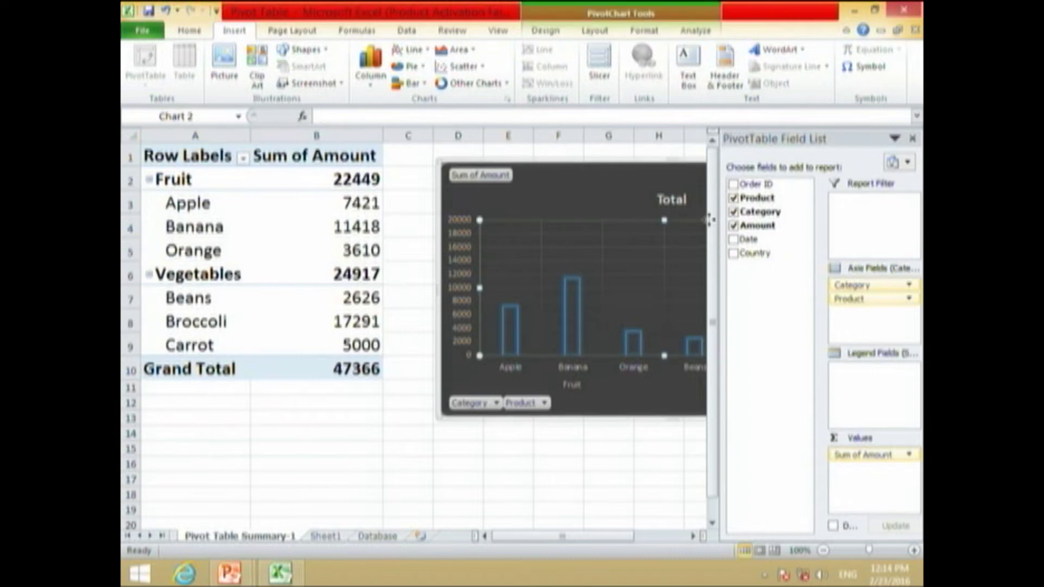
click(912, 138)
mouse_move(690, 217)
mouse_down()
mouse_move(589, 263)
mouse_move(682, 217)
mouse_move(678, 231)
mouse_up()
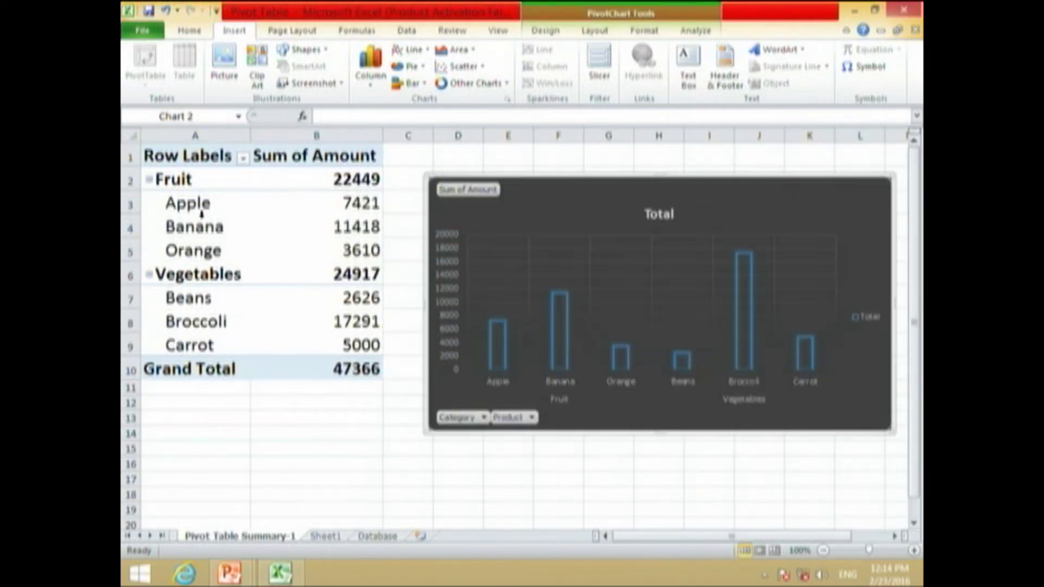
Examine the category and product row labels and their Sum of Amount figures in the summary PivotTable.
click(183, 179)
drag(201, 205, 206, 386)
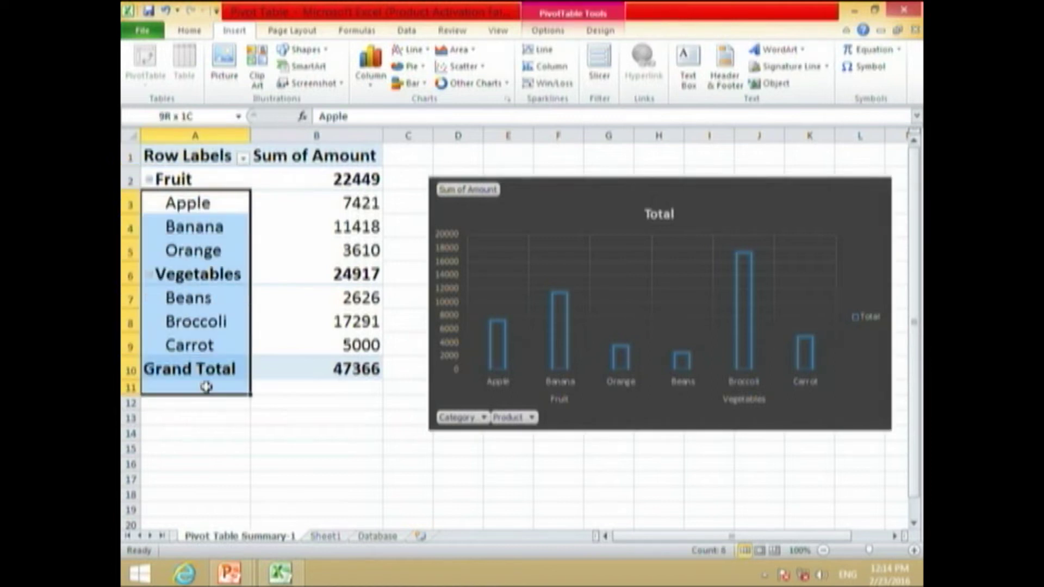
drag(331, 201, 329, 363)
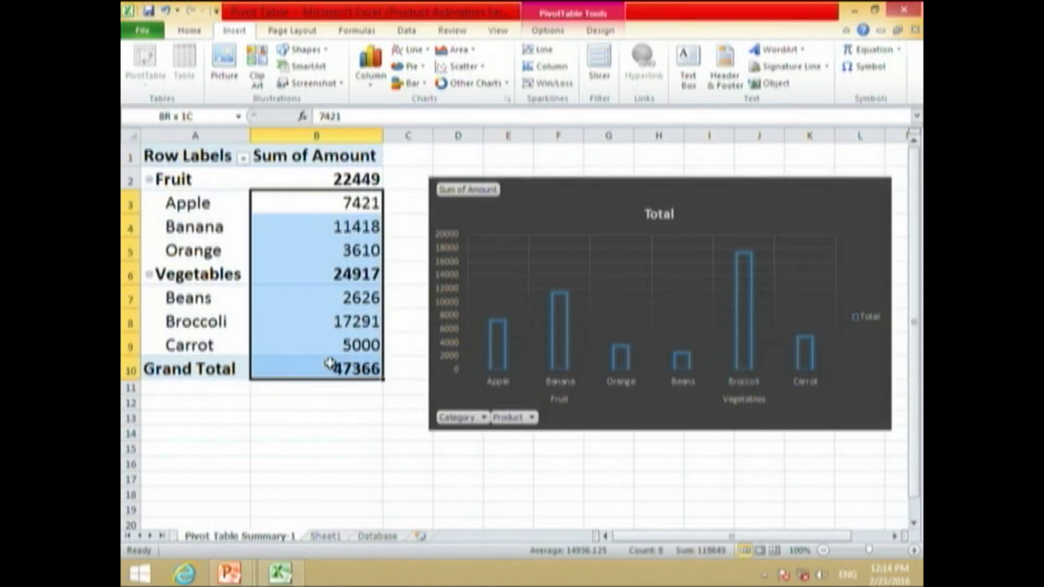
Move the PivotChart up beside the summary table and inspect its product bars and category axis.
drag(603, 182, 584, 161)
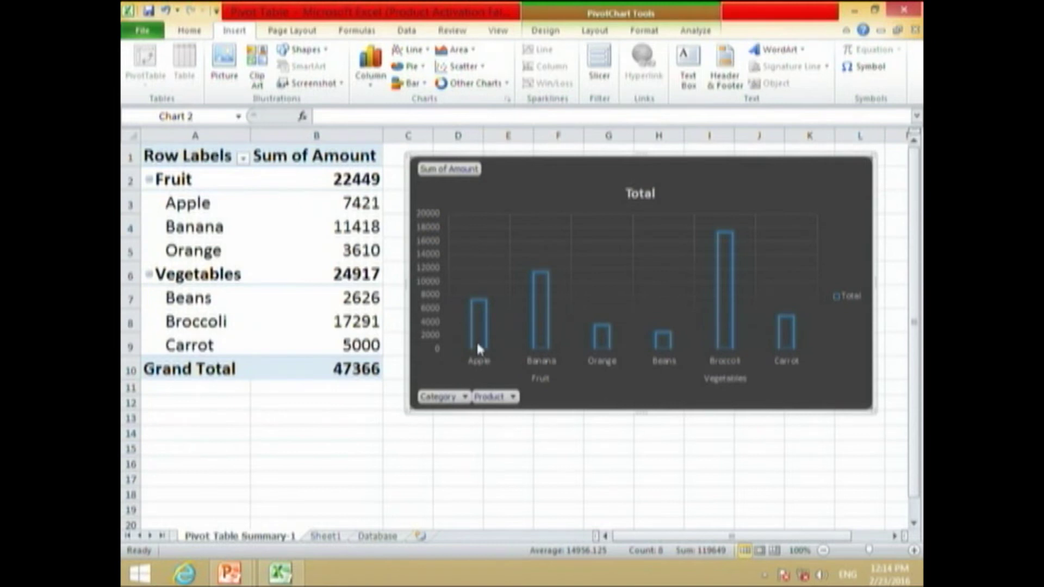
click(477, 348)
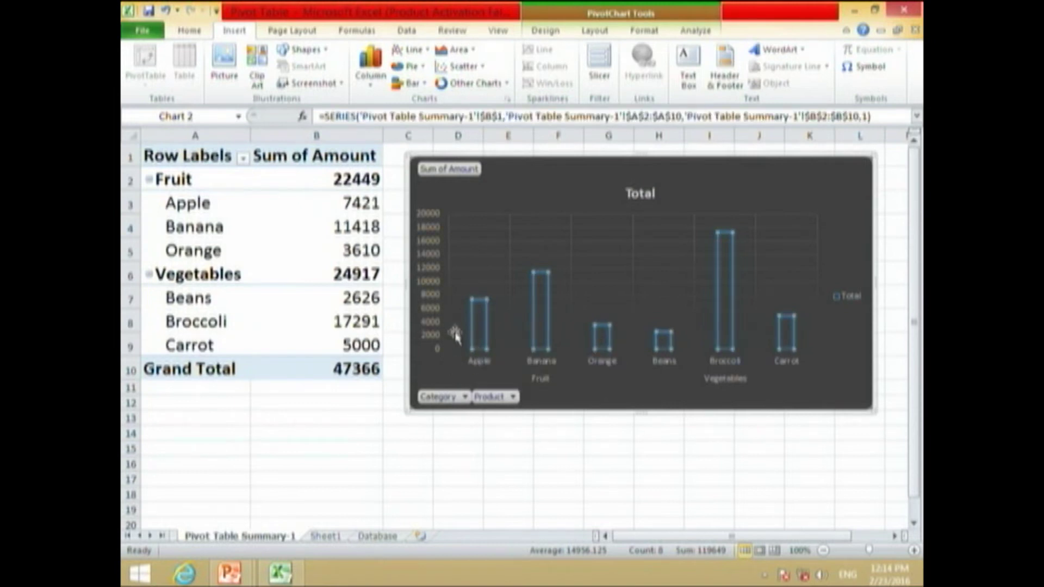
click(540, 326)
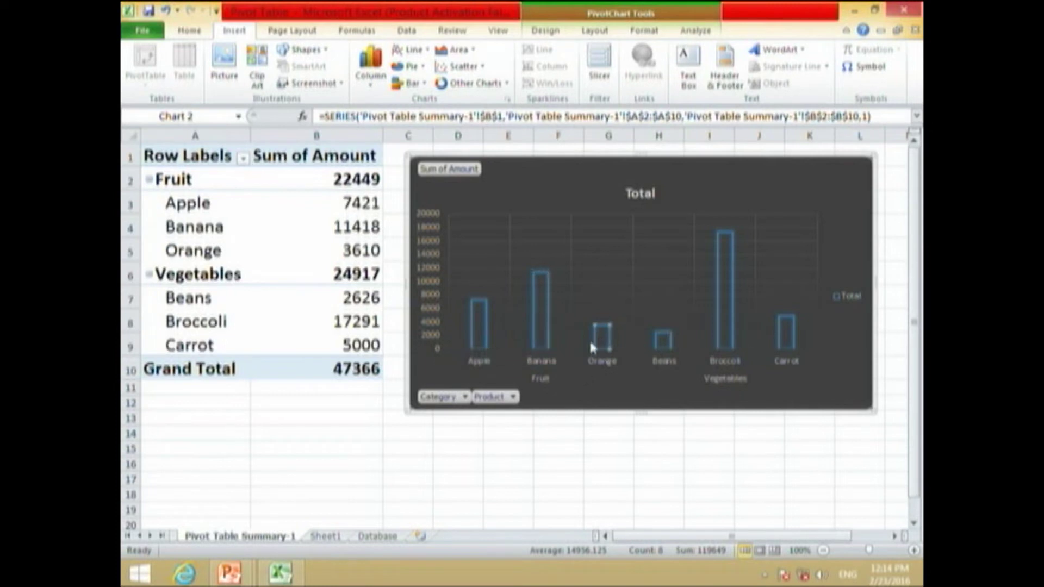
click(725, 380)
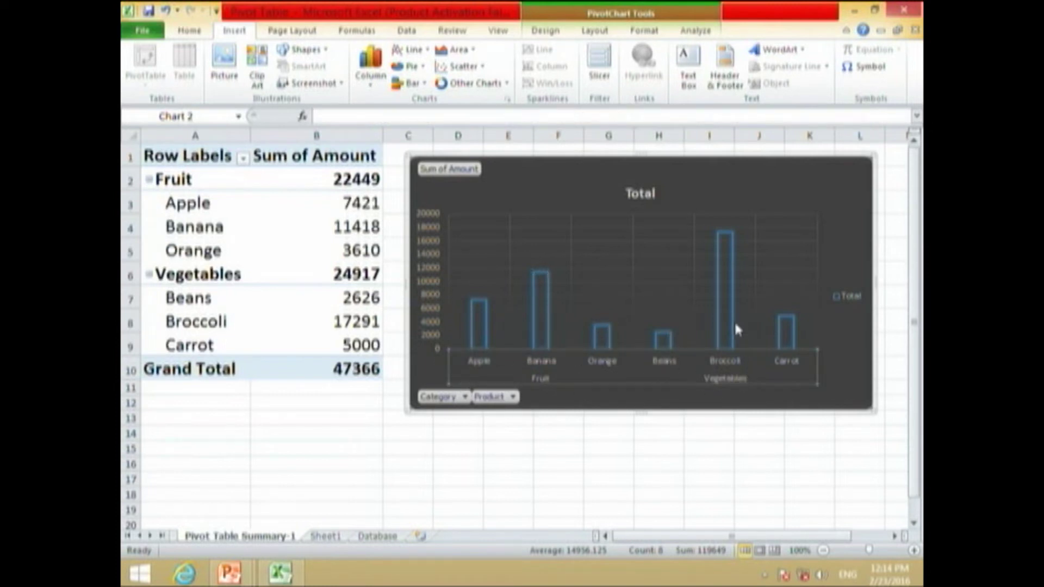
click(732, 324)
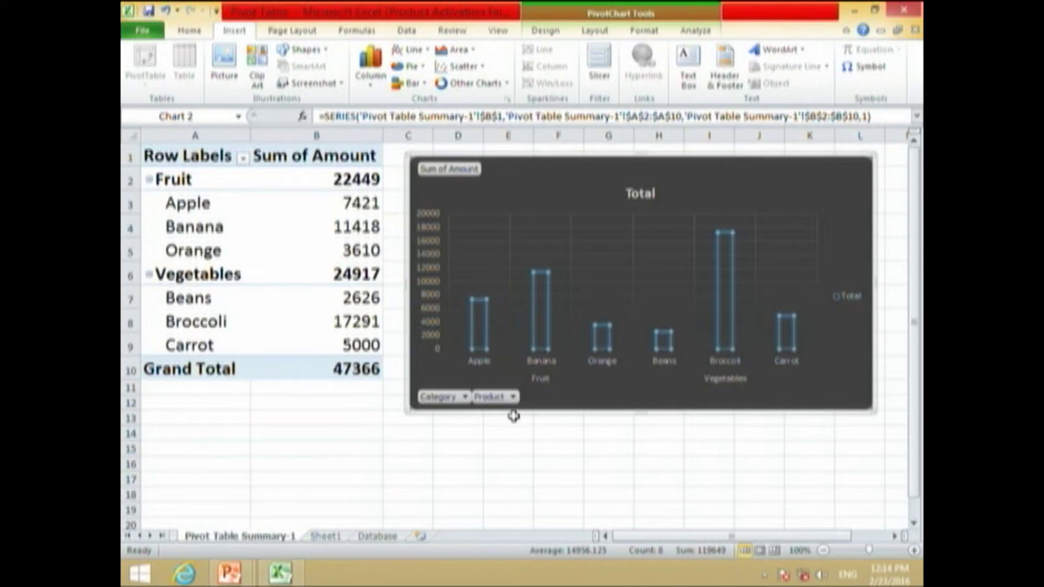
Filter the PivotChart's Product field to show only Apple and preview the chart's printout.
click(511, 397)
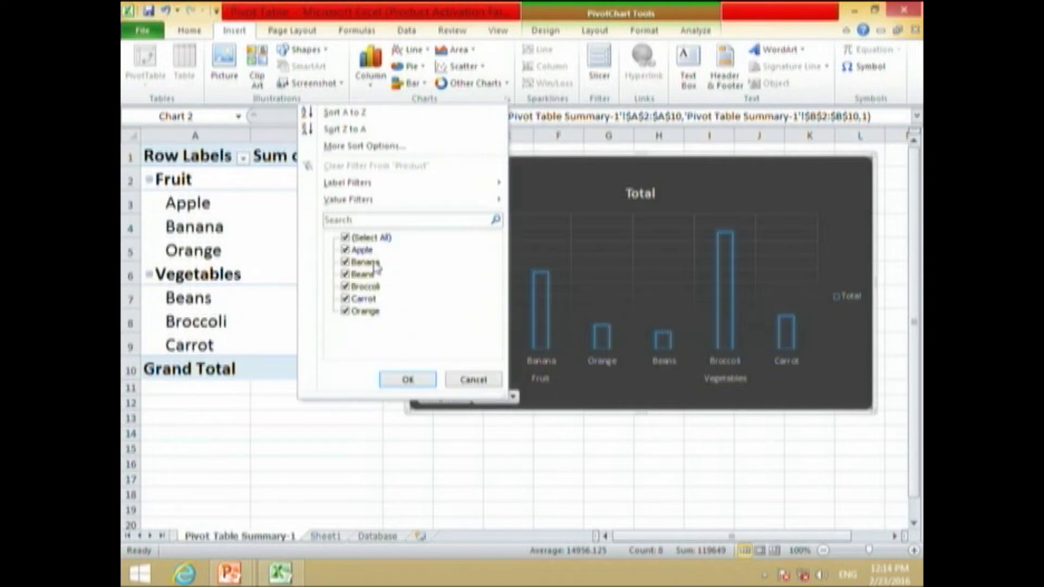
click(345, 238)
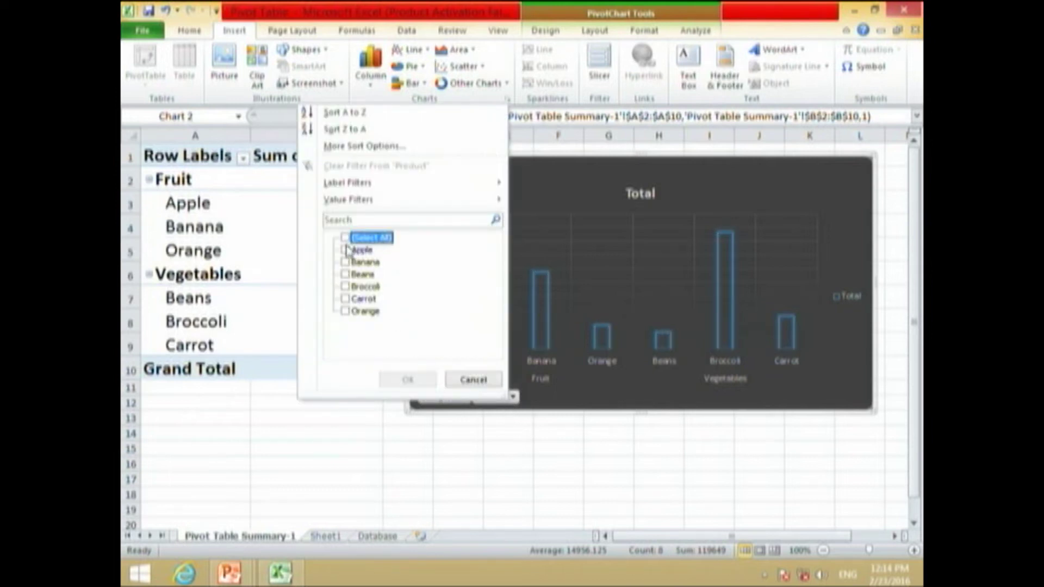
click(344, 250)
click(407, 380)
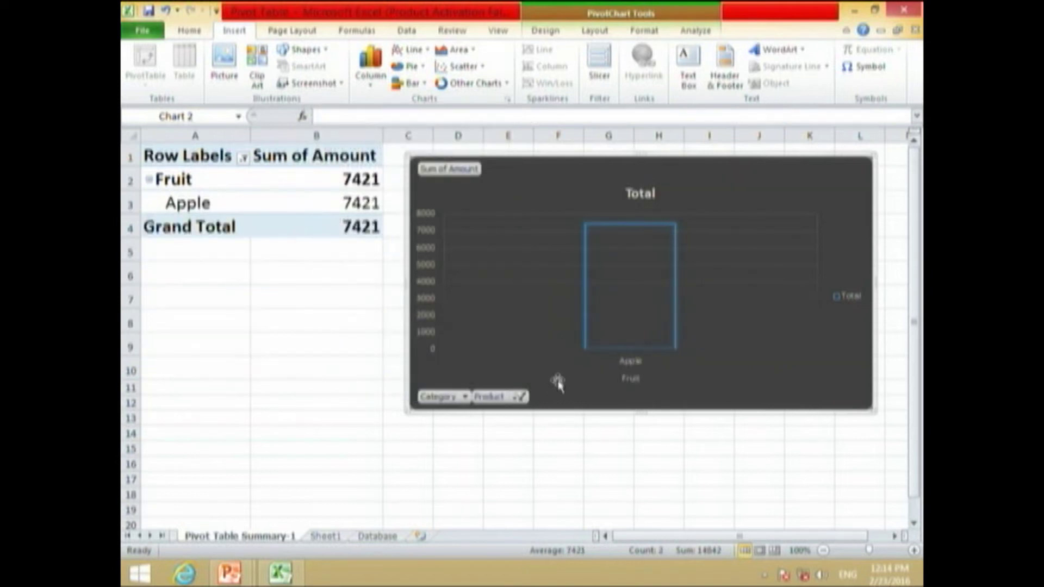
key(ctrl+p)
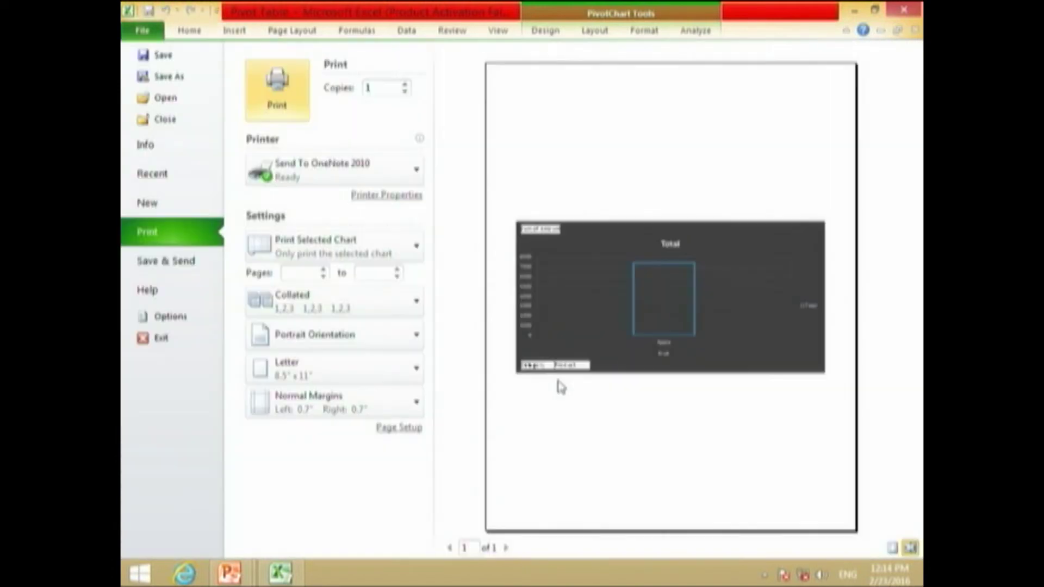
key(Escape)
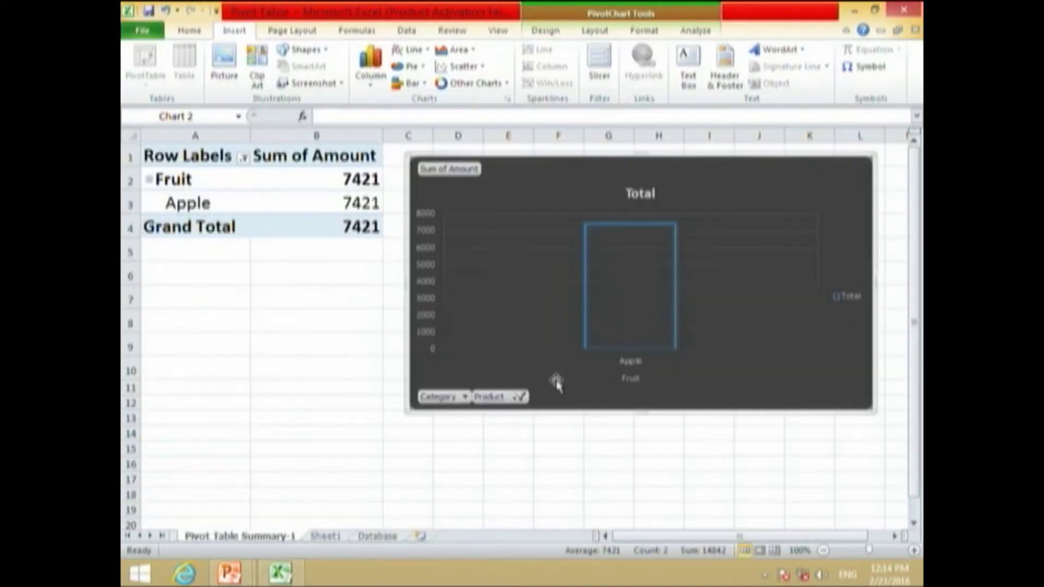
Reset the PivotChart's Product filter to include all products.
click(521, 397)
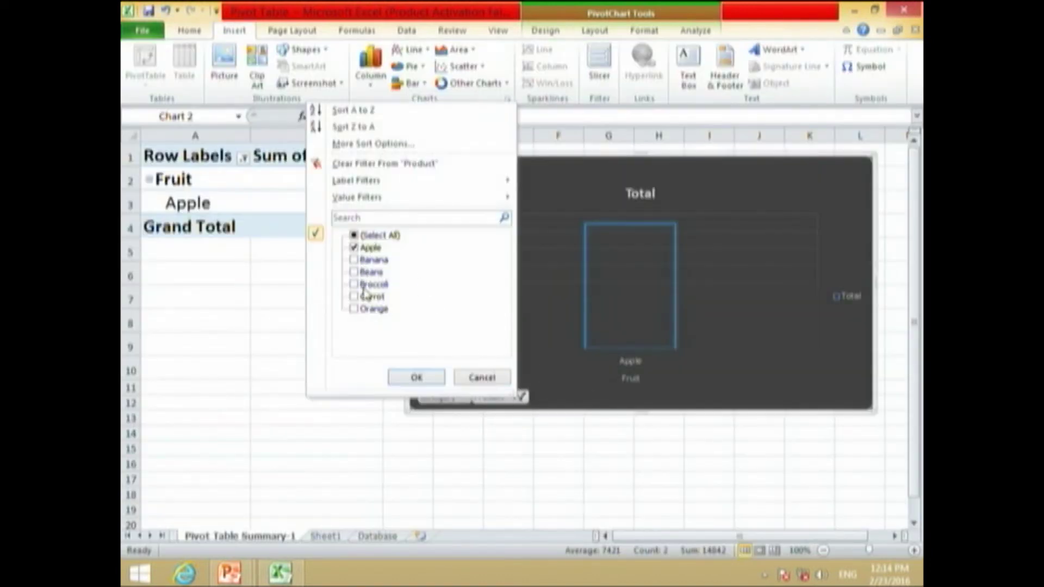
click(355, 247)
click(354, 235)
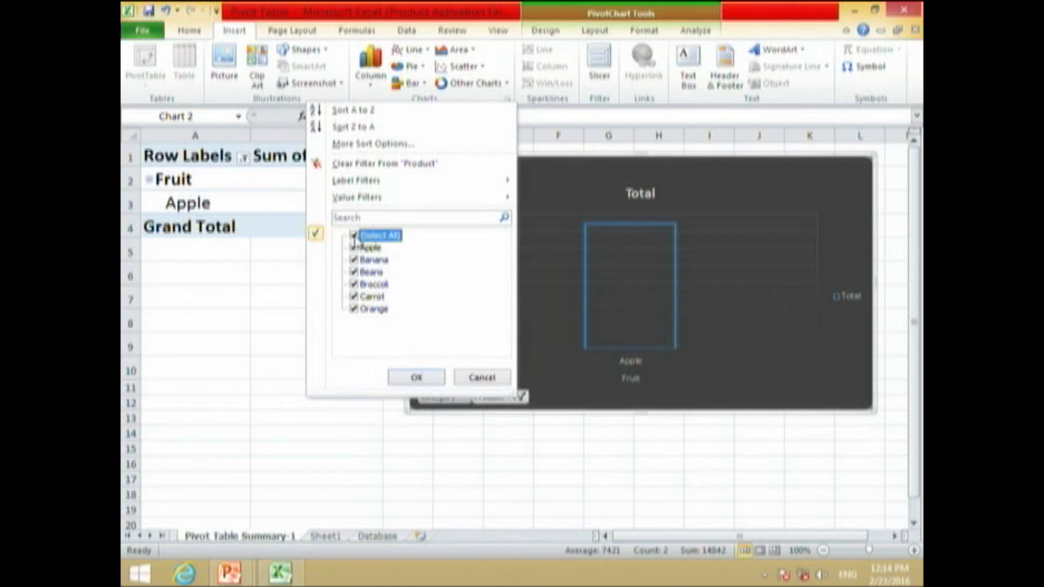
click(440, 379)
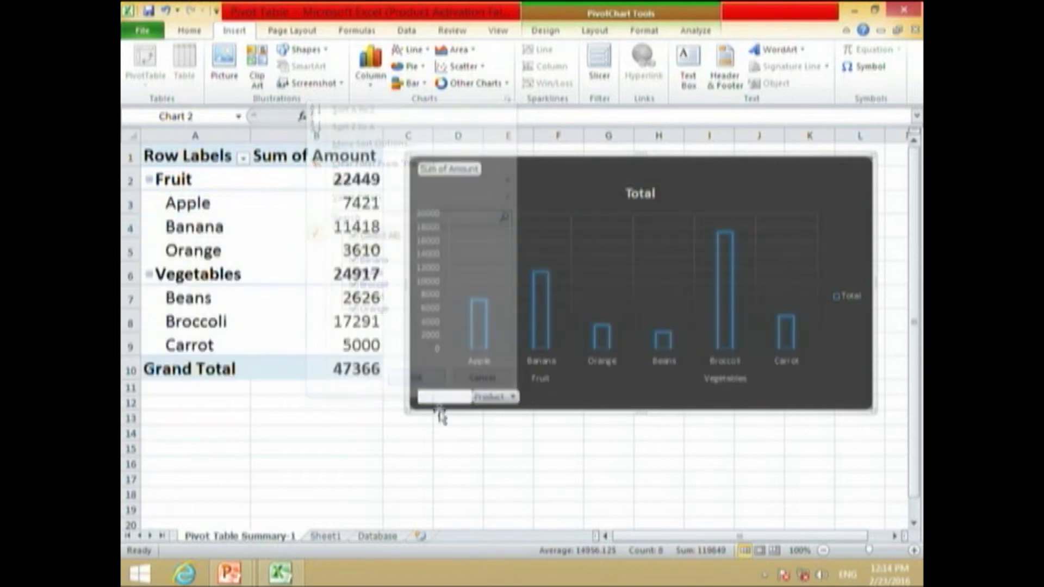
Filter the PivotChart's Category field to show only Fruit.
click(464, 397)
click(307, 260)
click(369, 377)
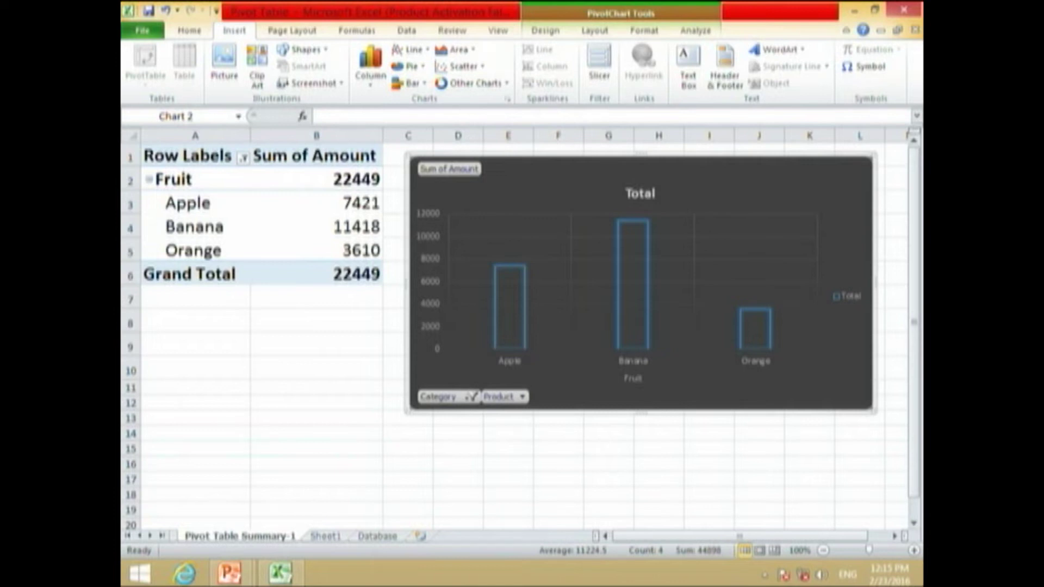
Examine the print preview of the Fruit-only PivotChart at enlarged size, then return to the worksheet.
key(ctrl+p)
click(806, 392)
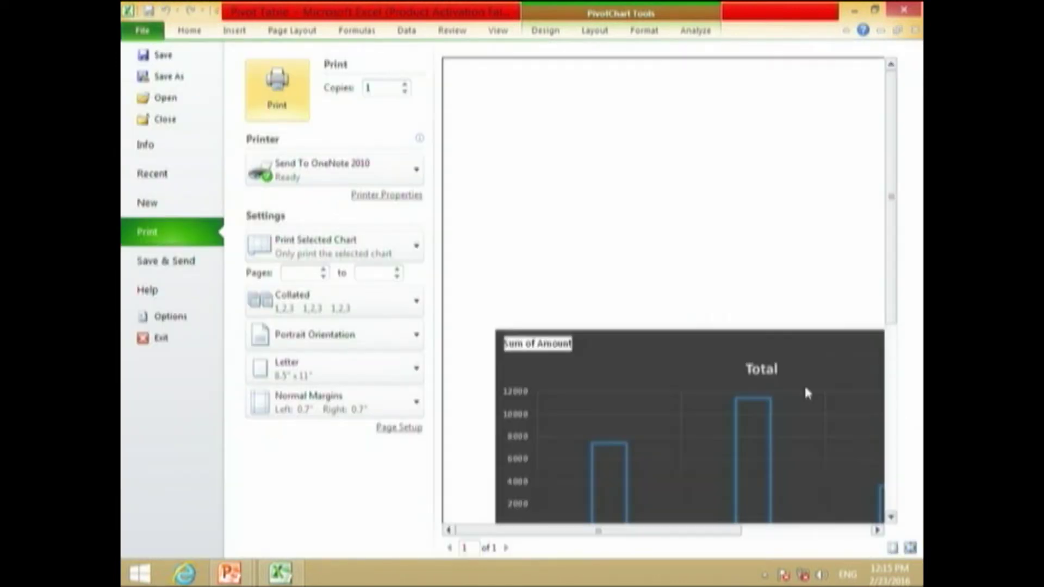
scroll(683, 334, down, 5)
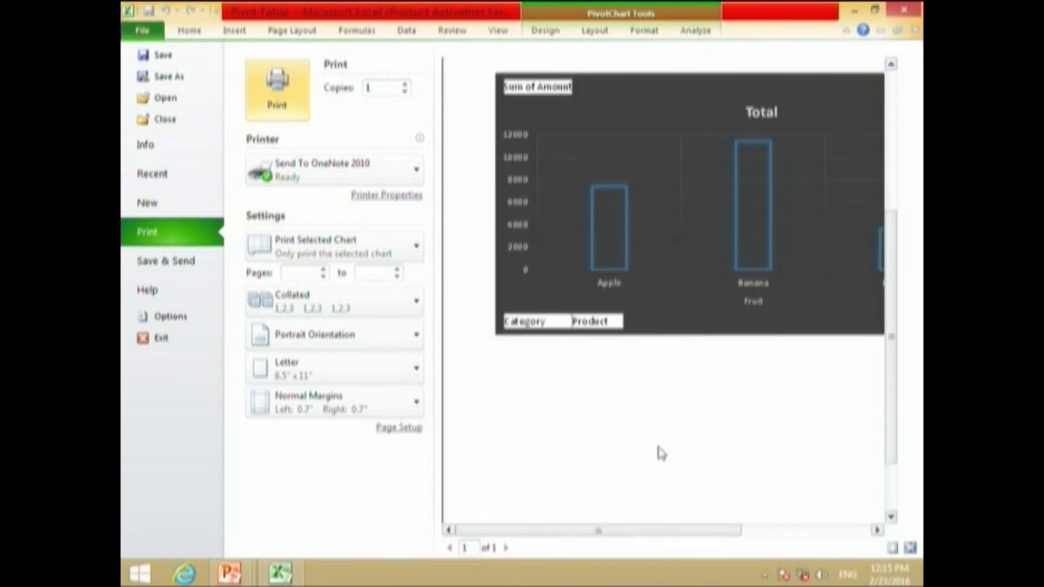
drag(664, 530, 828, 557)
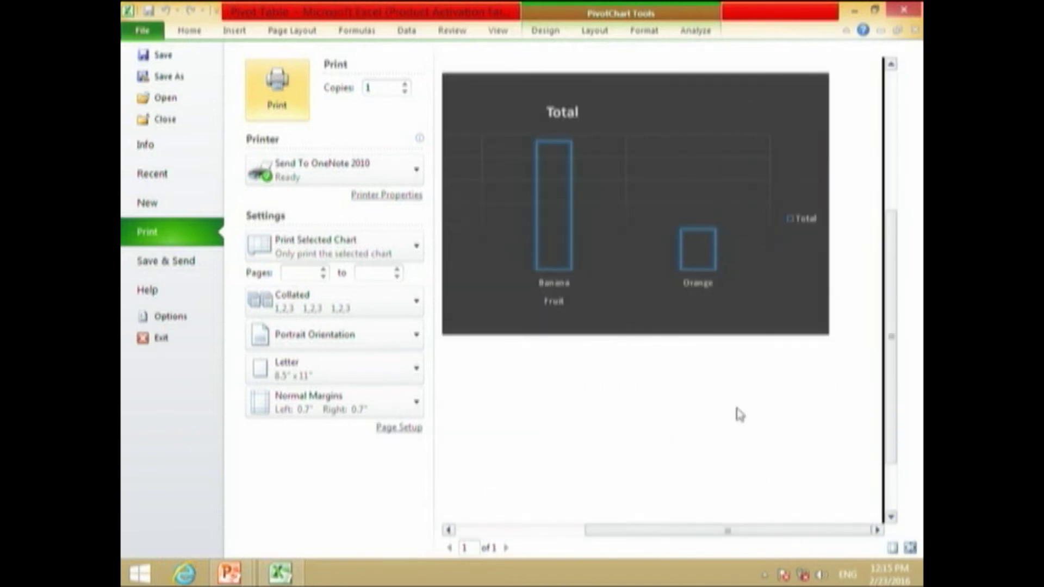
click(740, 414)
key(Escape)
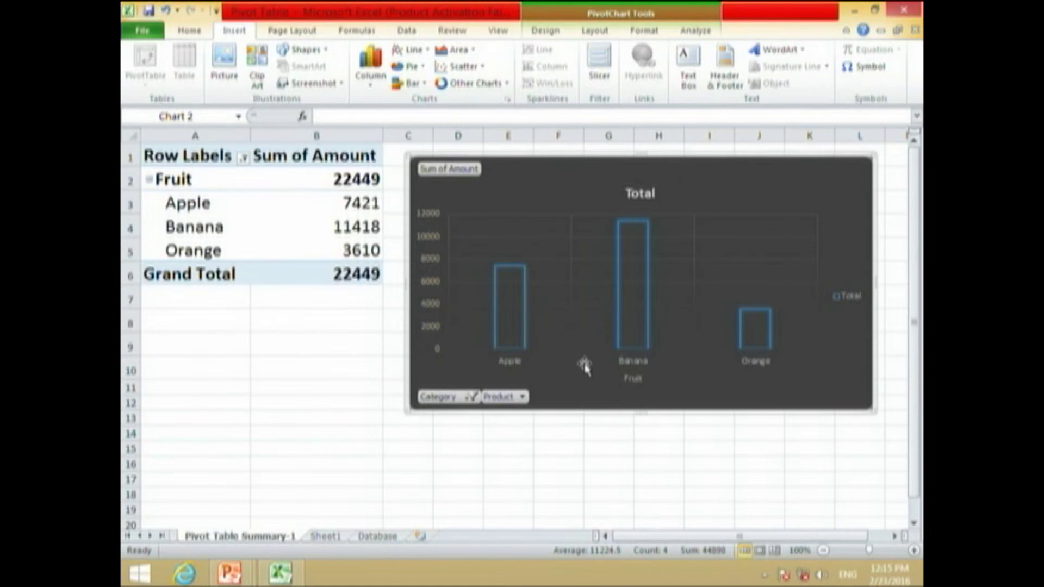
Switch to the PowerPoint presentation's Introduction slide and open the workbook linked as Refer an Example2.
click(337, 389)
click(543, 414)
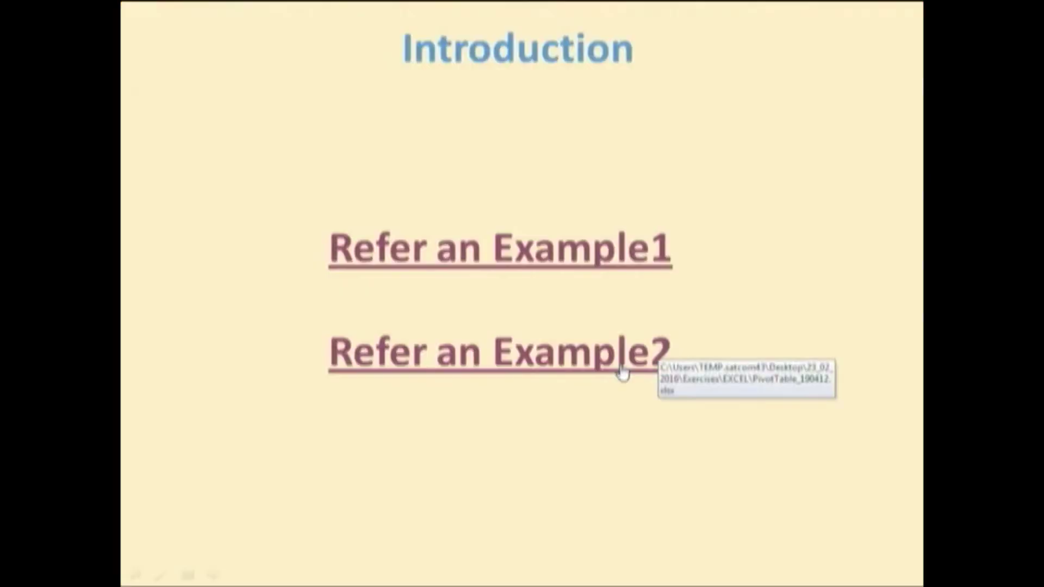
click(625, 368)
click(575, 368)
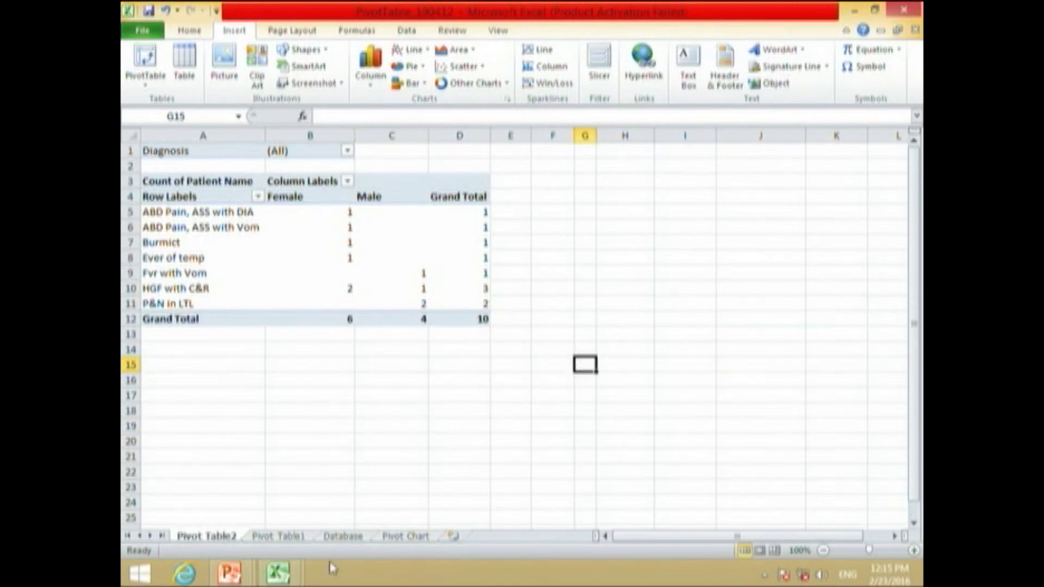
Examine the patient records on the Database sheet column by column, from Case No through Diagnosis.
click(342, 536)
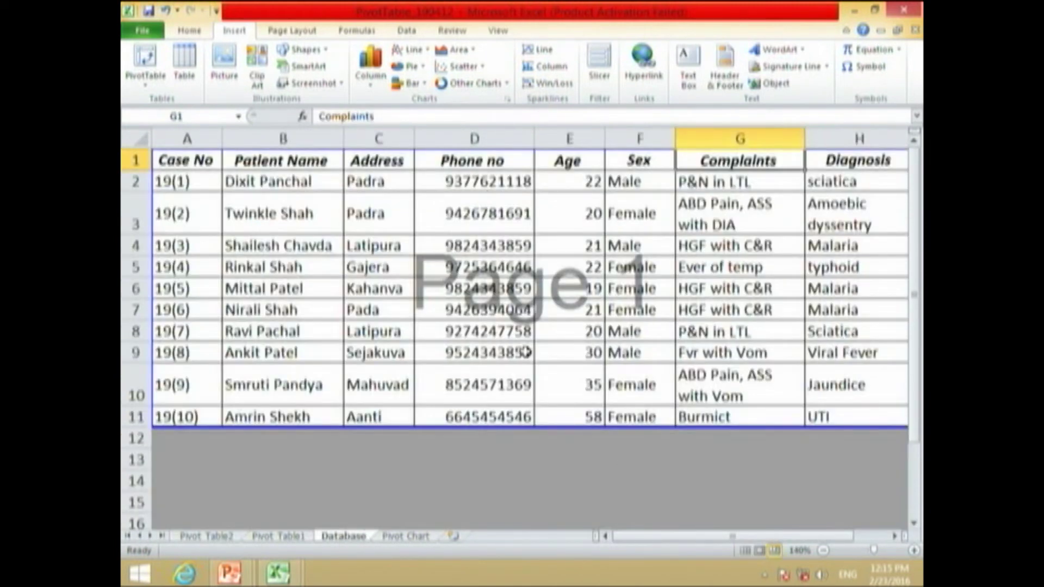
scroll(524, 346, down, 2)
drag(170, 154, 173, 364)
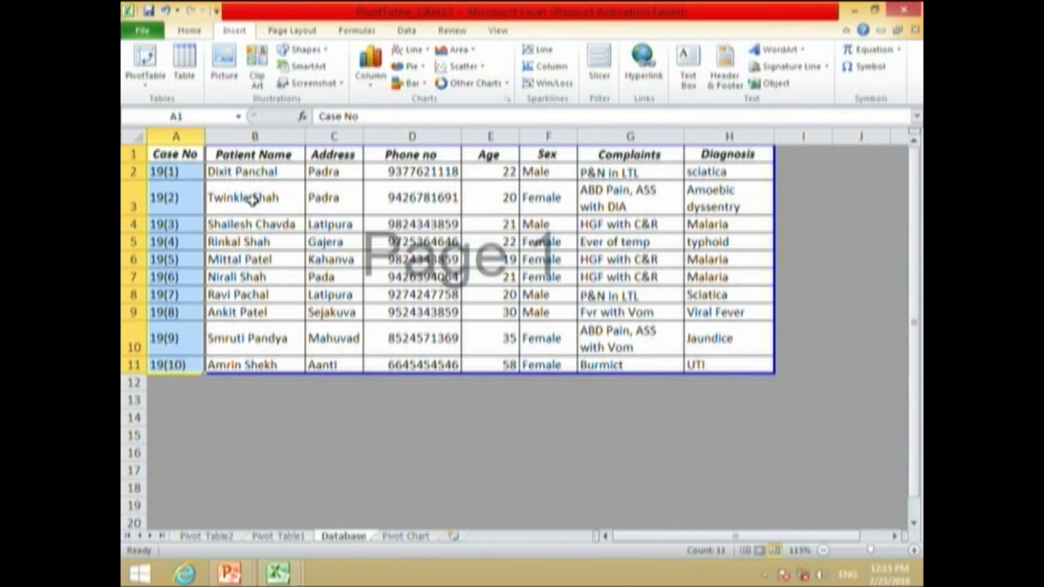
drag(260, 155, 255, 277)
click(313, 203)
click(438, 200)
click(538, 204)
click(756, 213)
click(779, 422)
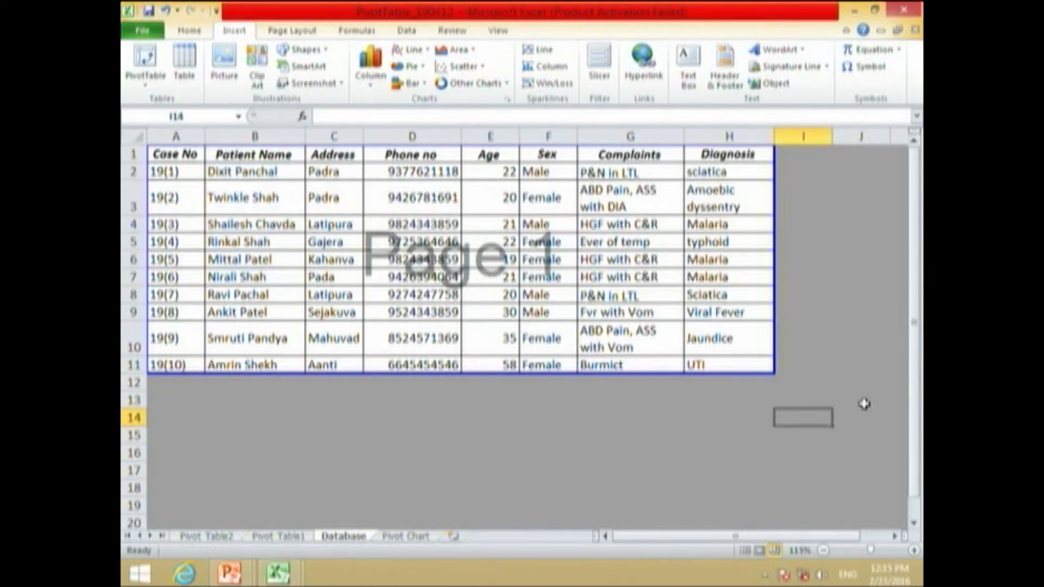
scroll(353, 527, up, 1)
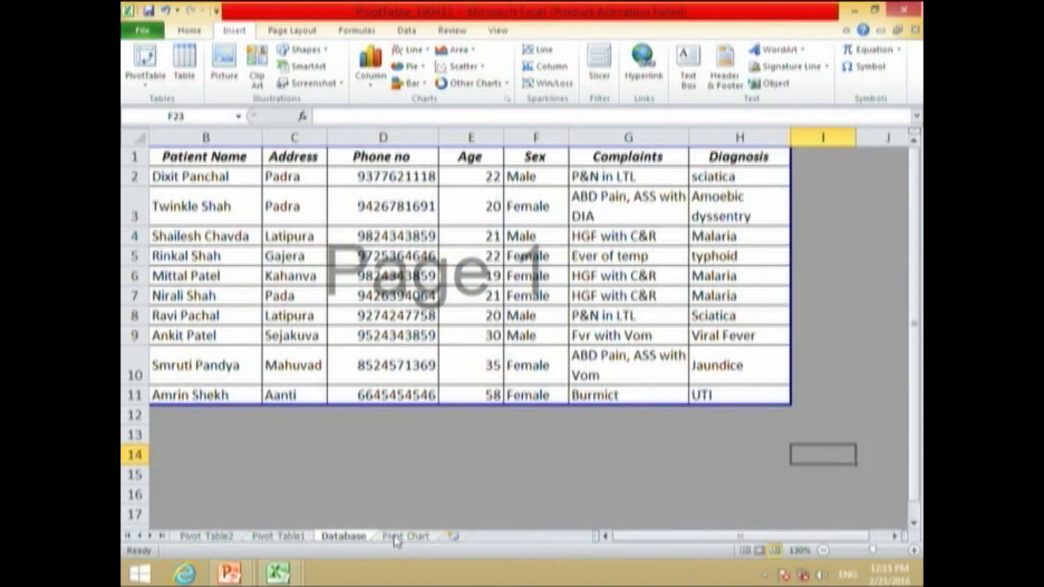
Open the Pivot Table1 sheet and examine the Female and Male rows of its count by complaint.
click(293, 536)
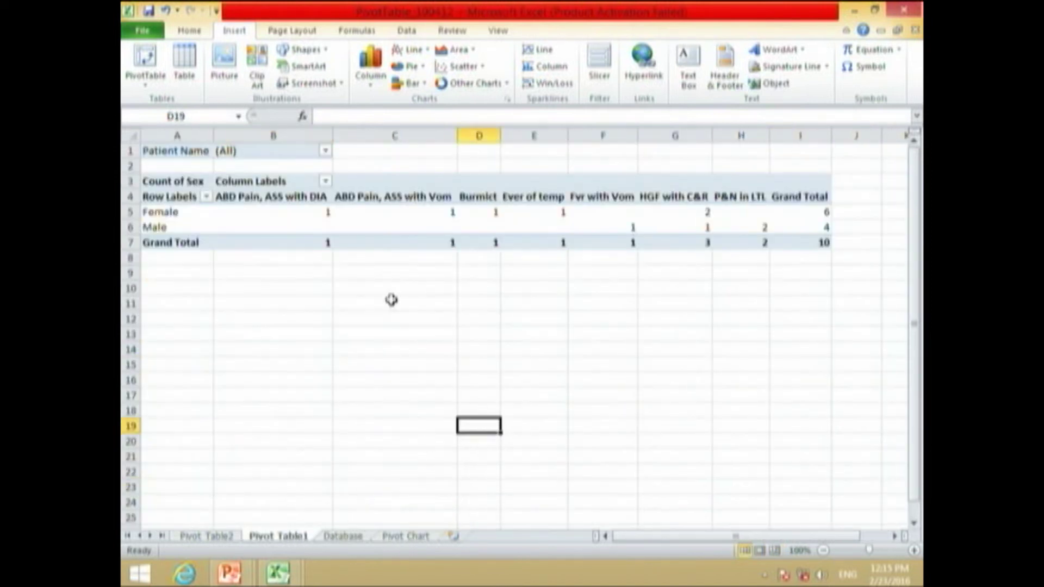
click(159, 212)
drag(159, 212, 161, 227)
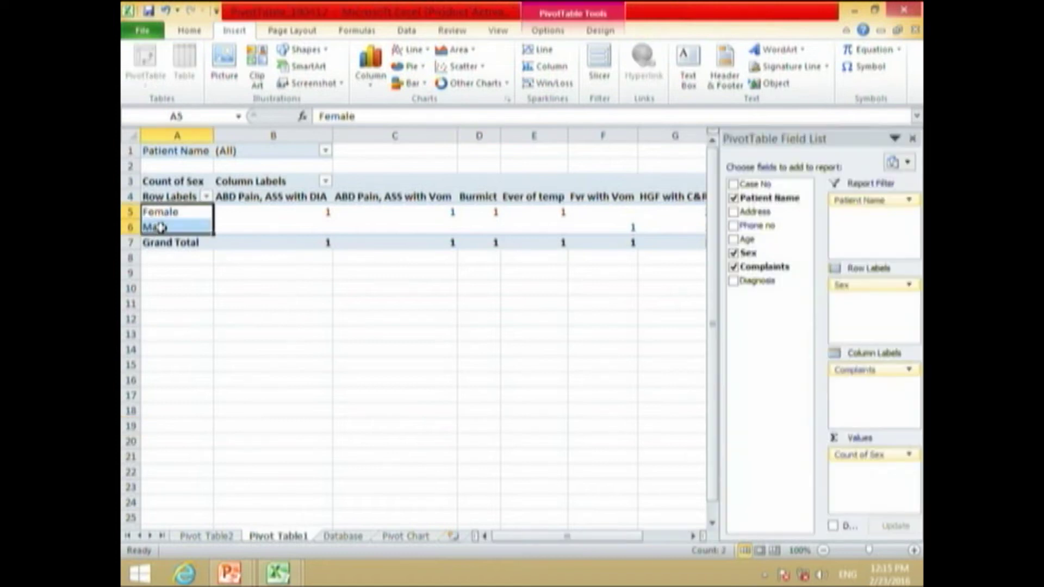
click(197, 305)
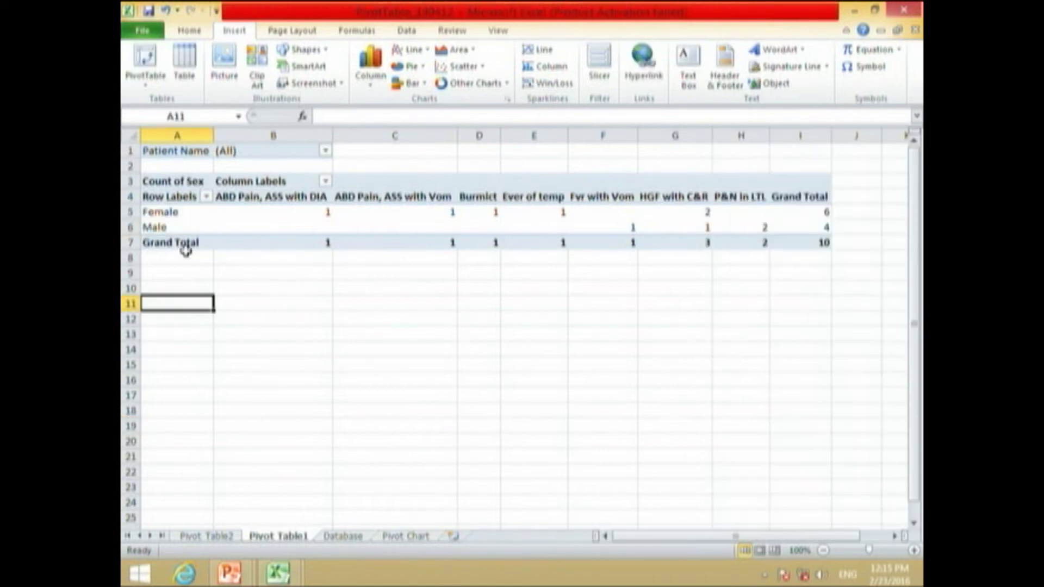
Open the Pivot Chart sheet and shift the Ratio of Male to Female chart about one column to the right.
drag(164, 211, 847, 235)
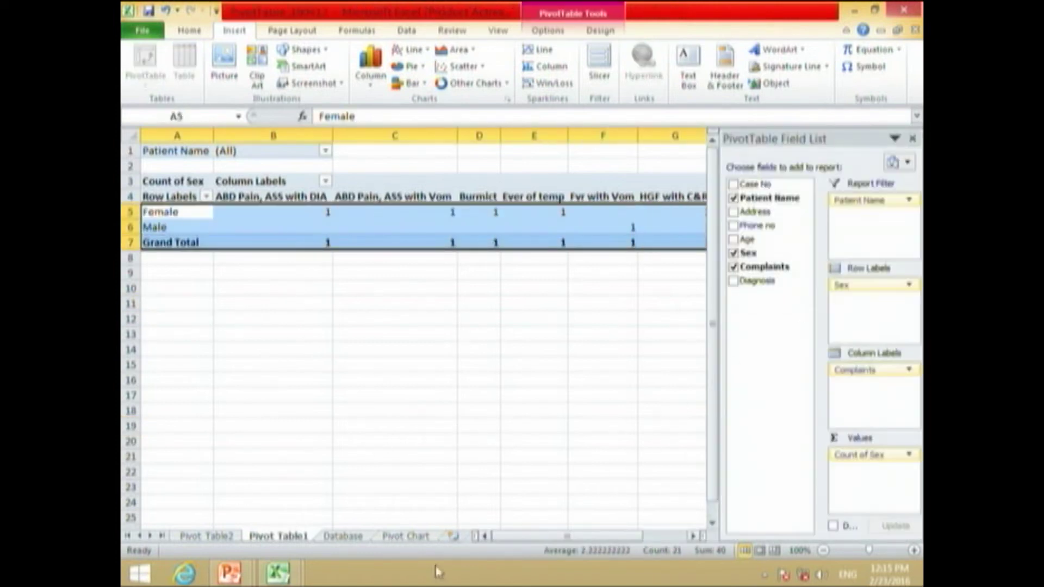
click(347, 537)
click(388, 541)
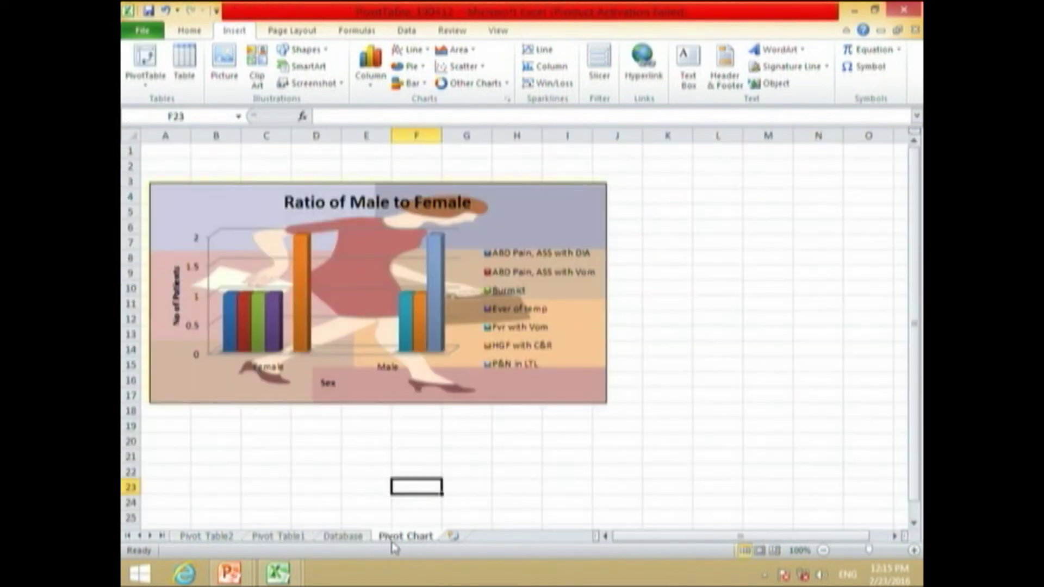
drag(353, 187, 411, 183)
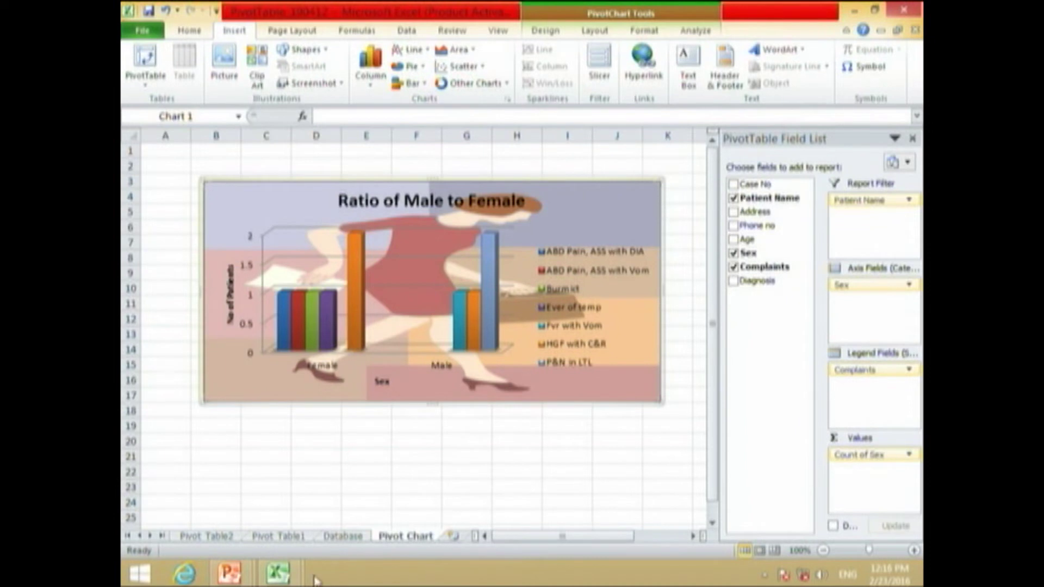
Return to the Pivot Table1 sheet and examine the complaint headings and the counts in the Female and Male rows.
click(277, 537)
click(499, 335)
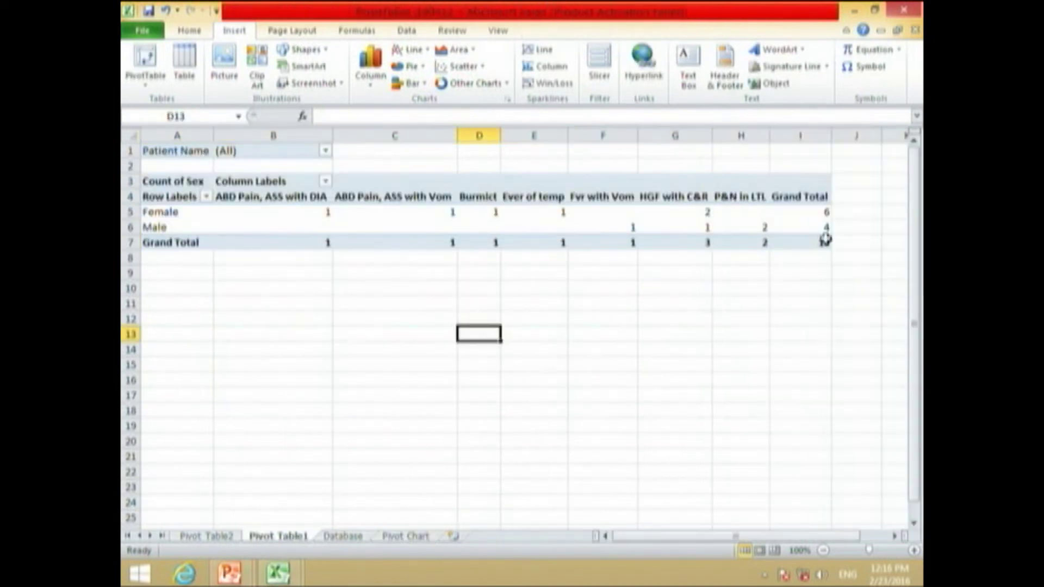
drag(237, 199, 811, 199)
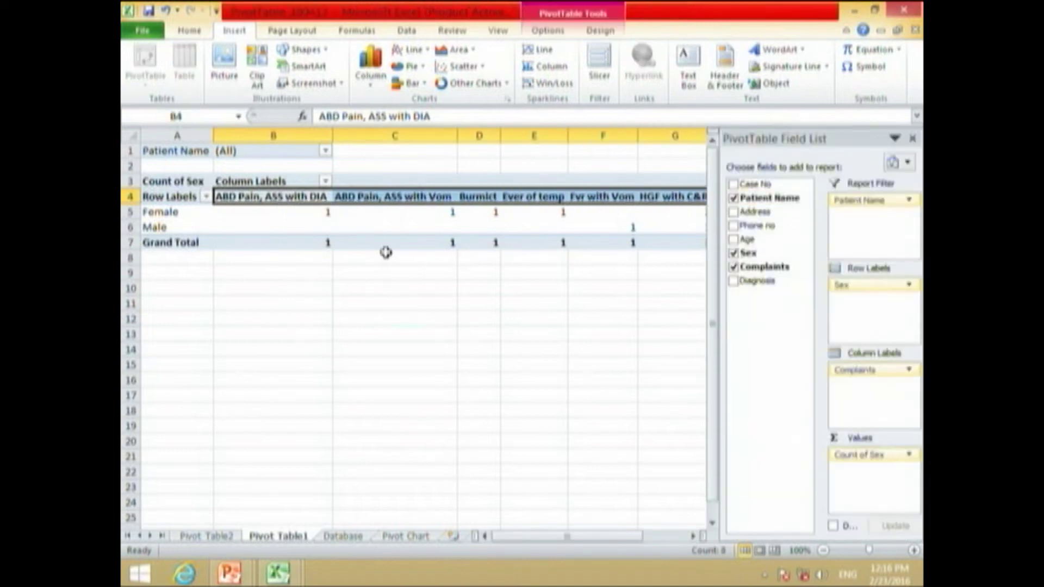
drag(261, 227, 654, 207)
click(535, 287)
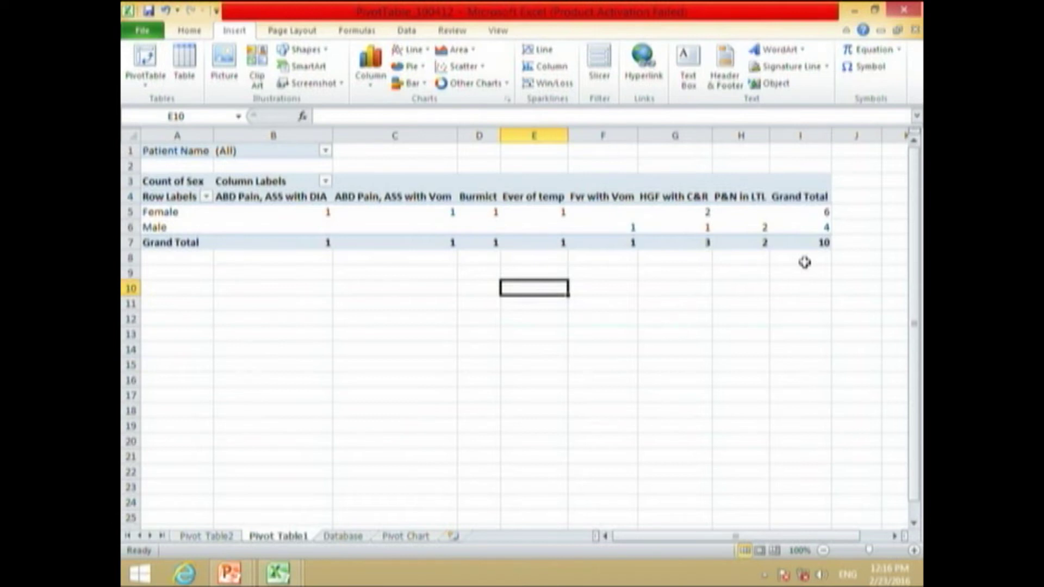
Check the print preview of the Pivot Table1 sheet and set its page orientation to Landscape.
key(ctrl+semicolon)
key(Escape)
key(ctrl+p)
key(Escape)
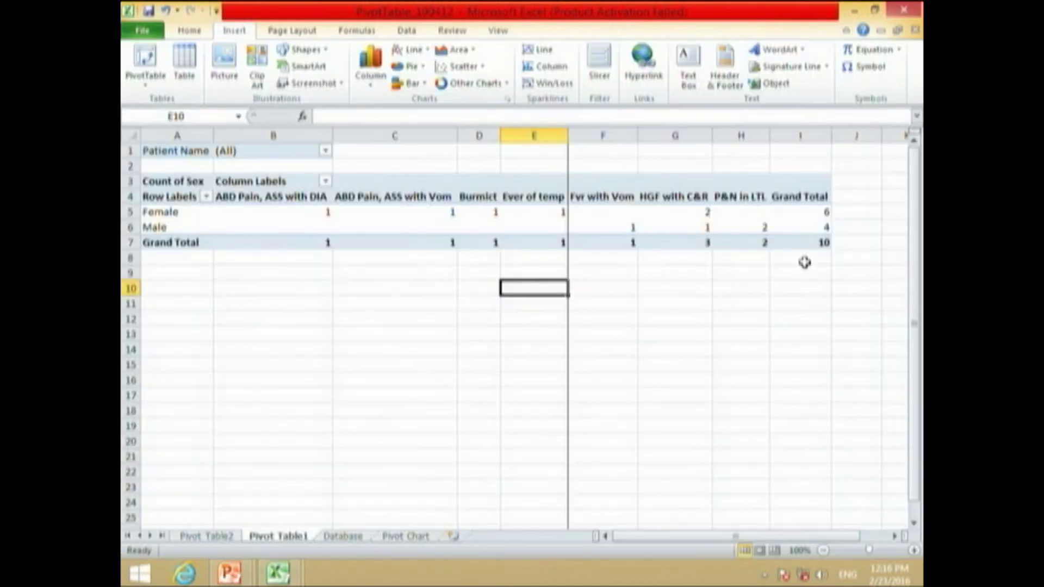
click(298, 31)
click(280, 68)
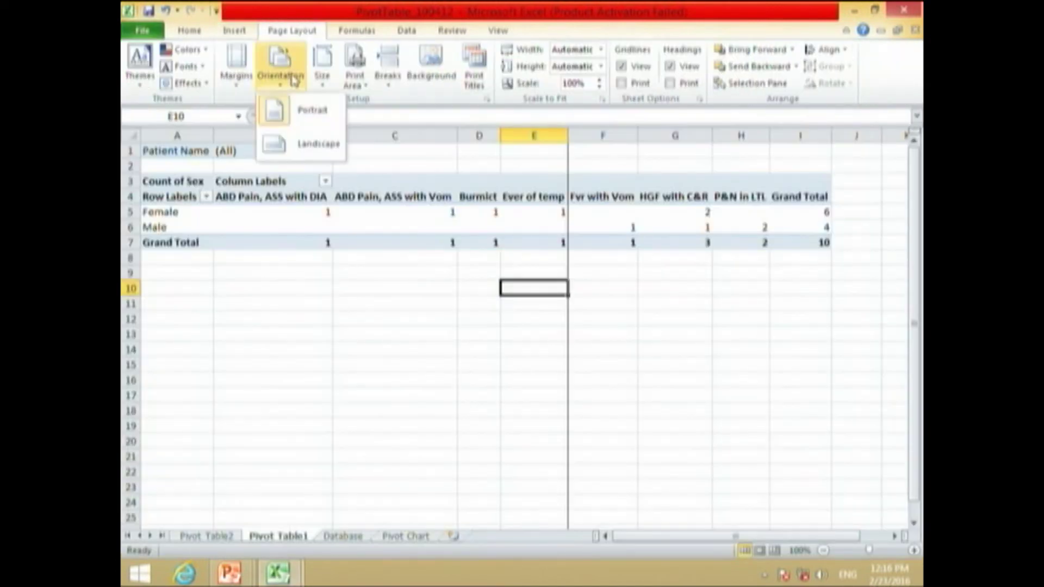
click(314, 143)
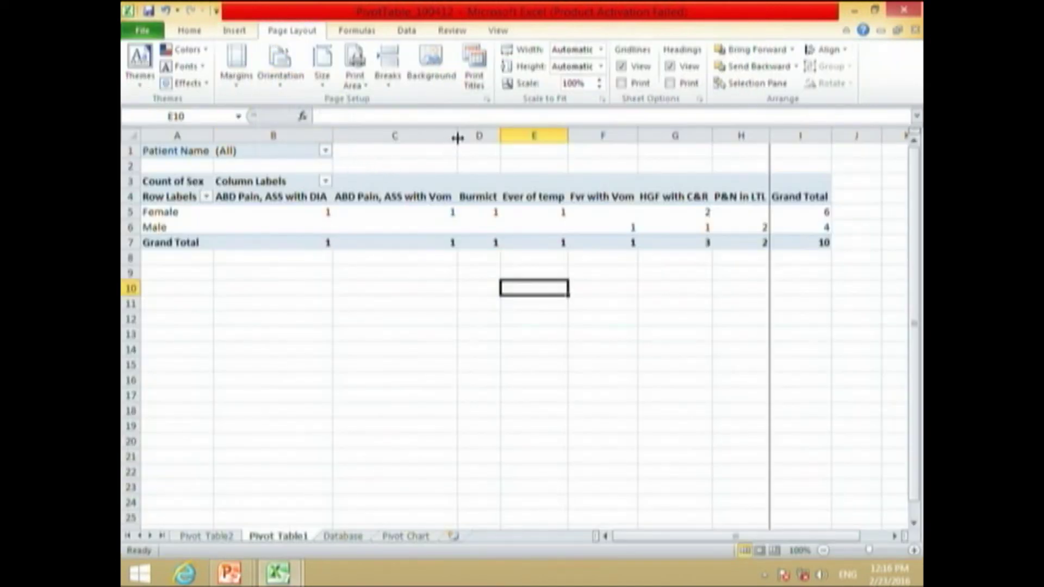
Narrow column C slightly and examine the full width of the pivot table in the enlarged print preview.
drag(457, 135, 431, 131)
key(ctrl+p)
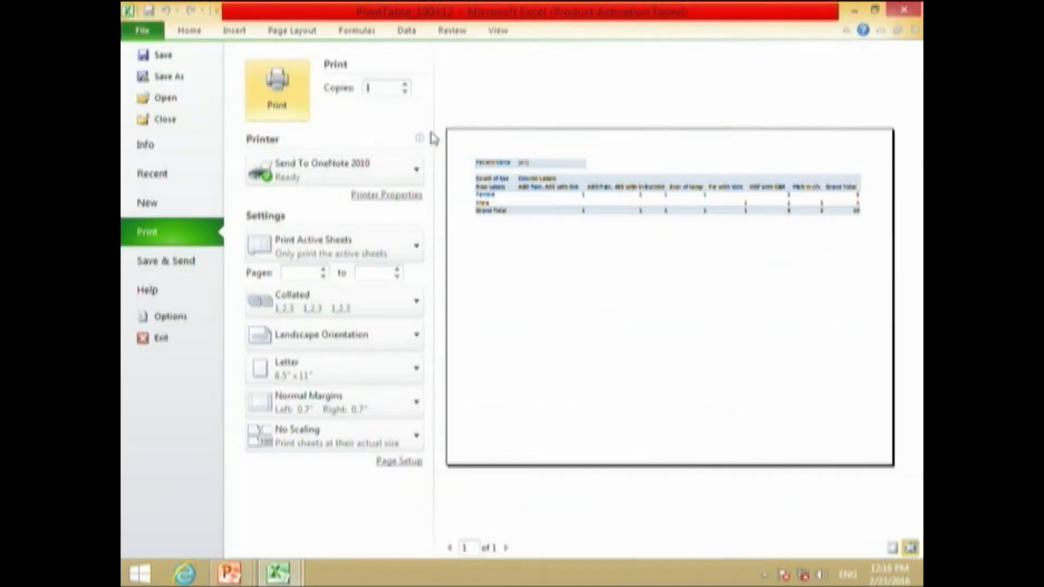
click(658, 308)
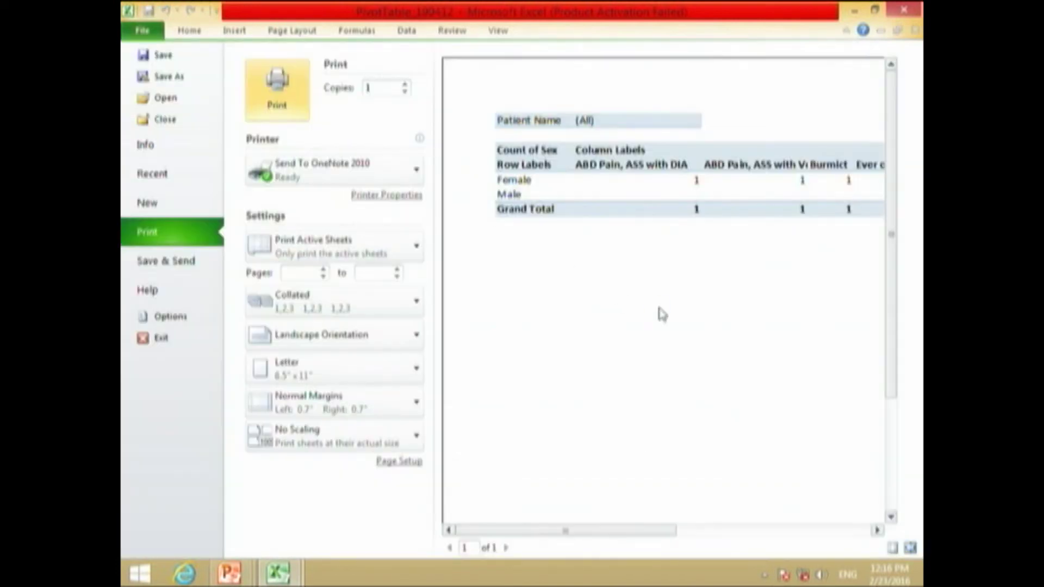
drag(584, 532, 801, 492)
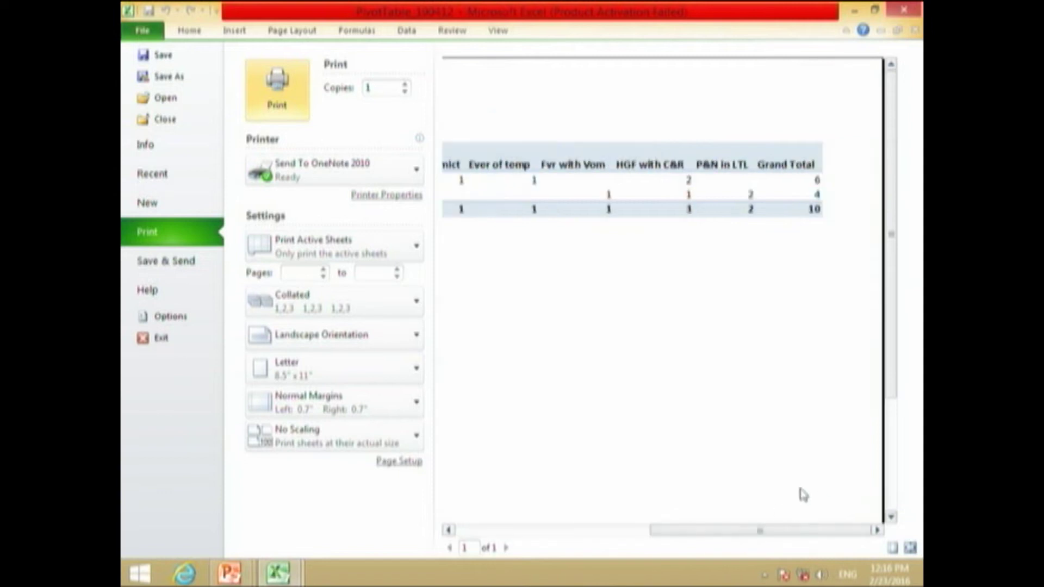
key(Escape)
Open the Pivot Table2 sheet and examine the Female and Male grand totals of its count by complaint.
click(206, 537)
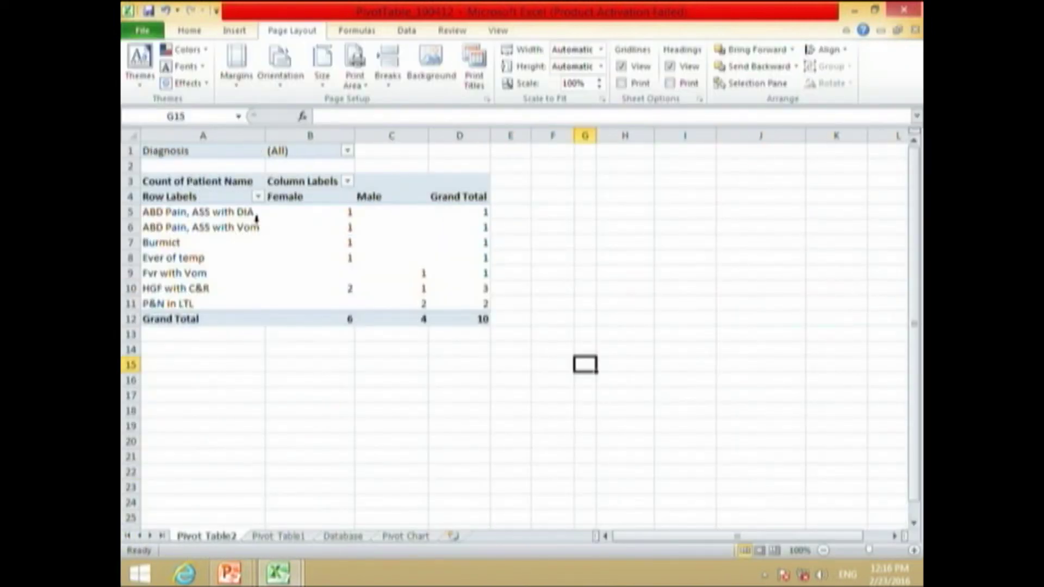
click(313, 317)
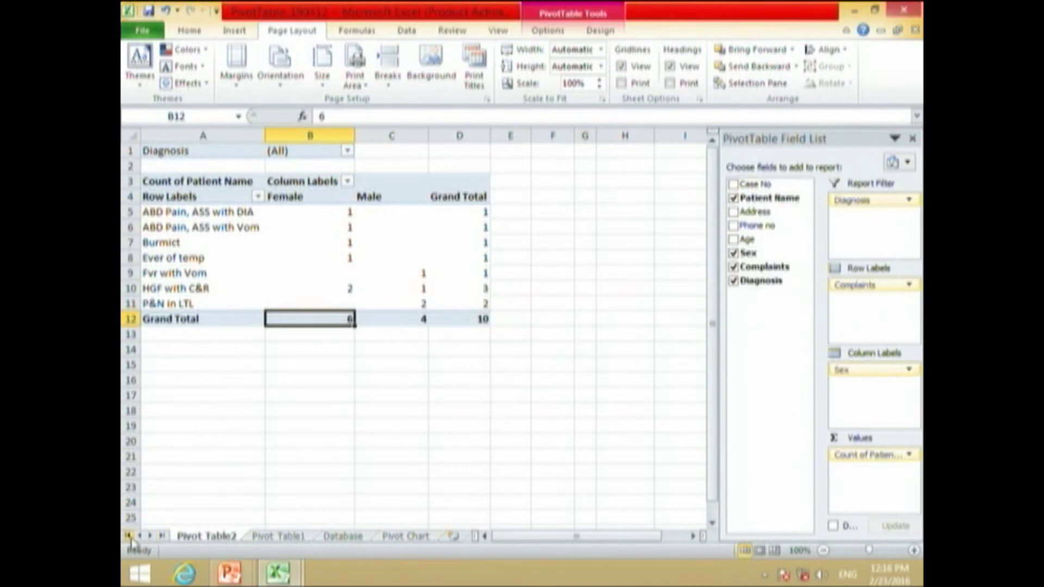
click(509, 412)
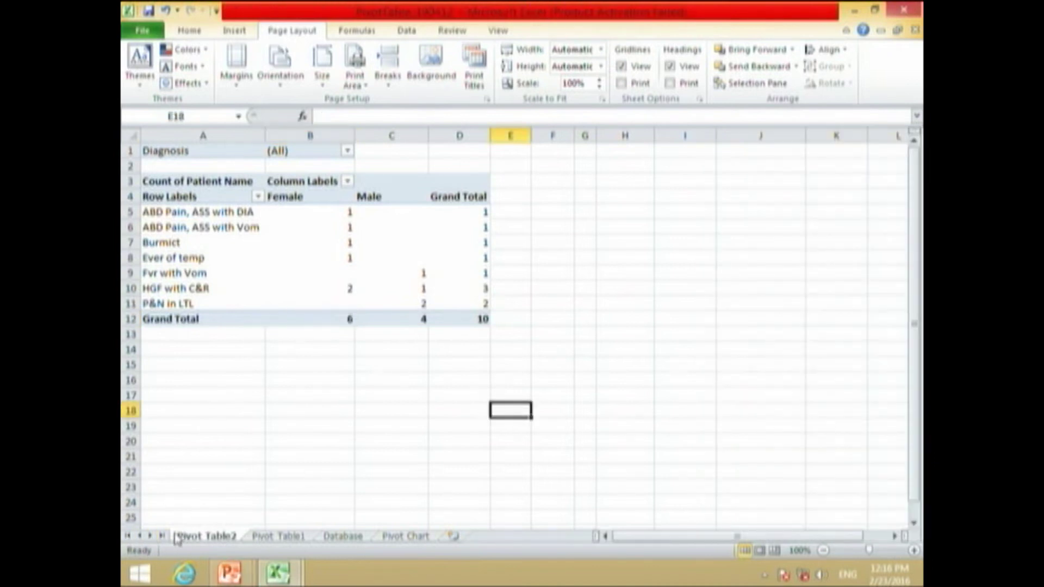
click(412, 319)
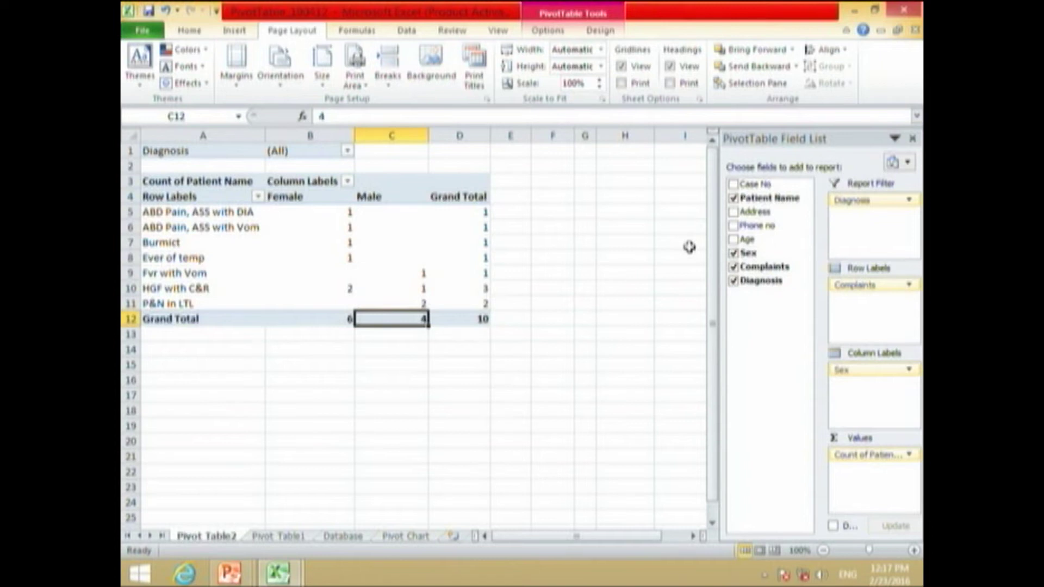
Switch to the PowerPoint slide show and go to the Introduction slide that follows the What-If Analysis title.
key(alt+Tab)
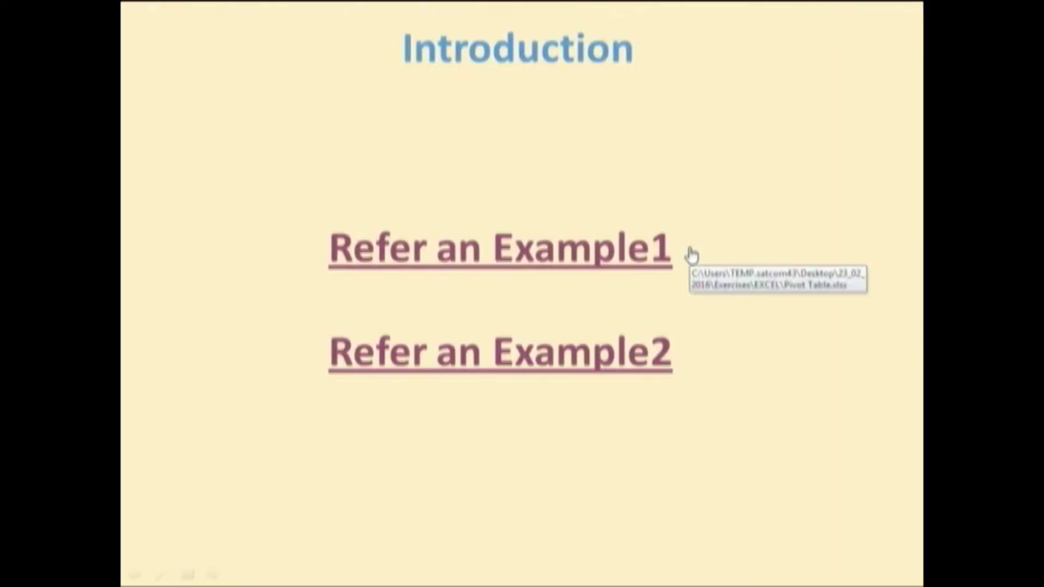
key(Left)
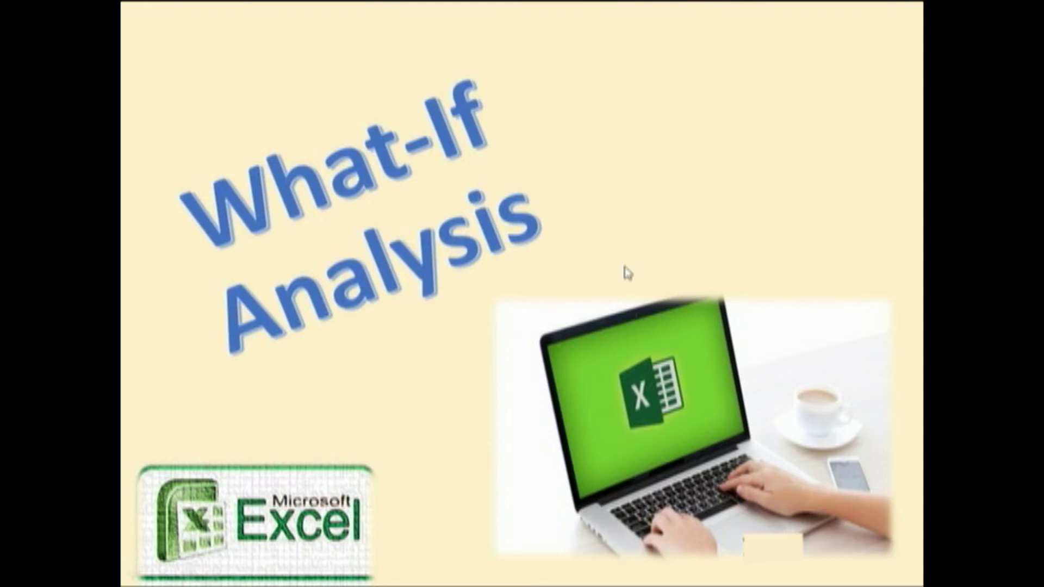
key(Right)
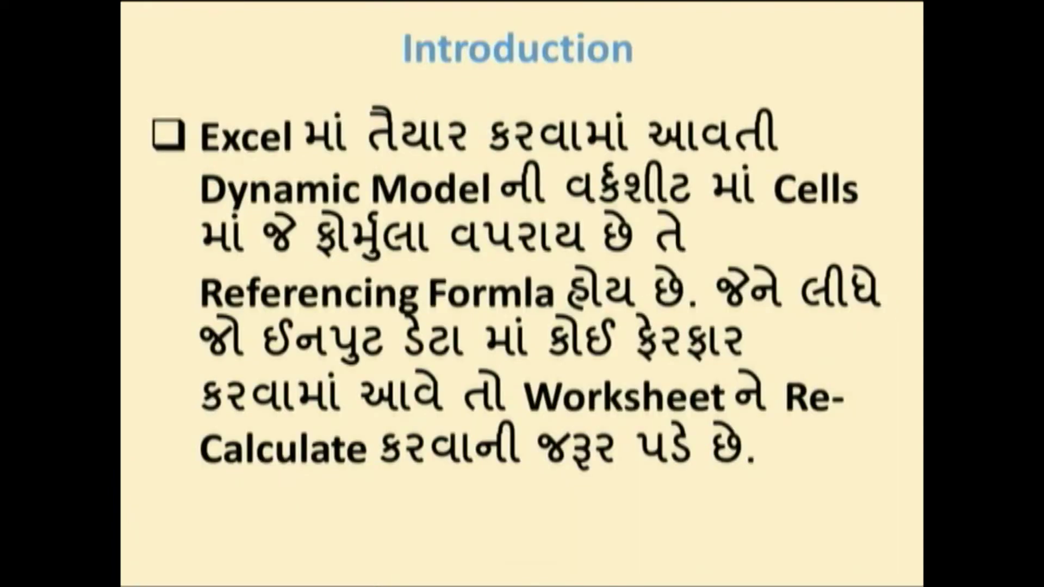
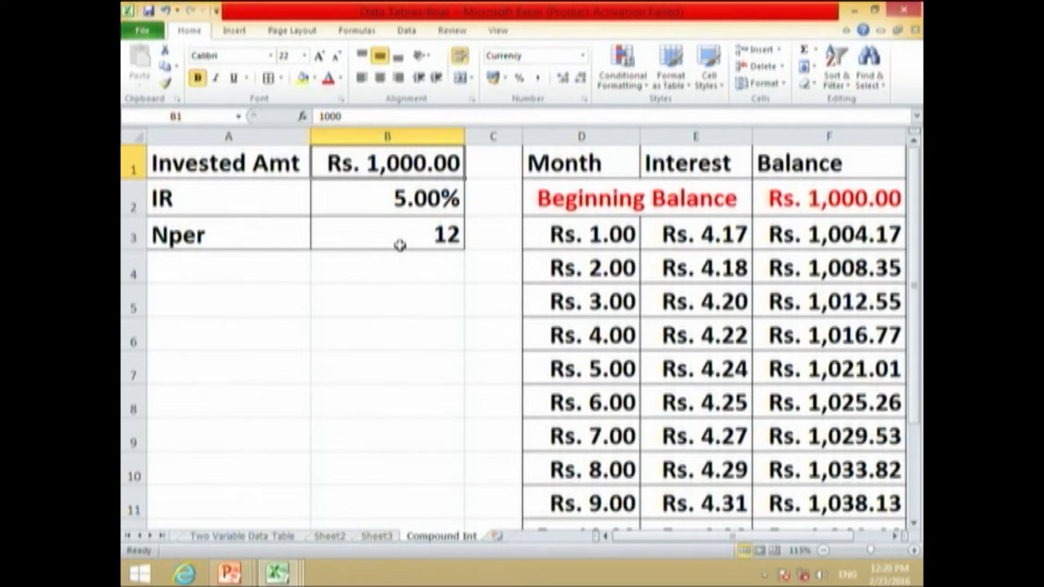
Set the interest rate in cell B2 of the Compound Int sheet to 7.5%.
key(Down)
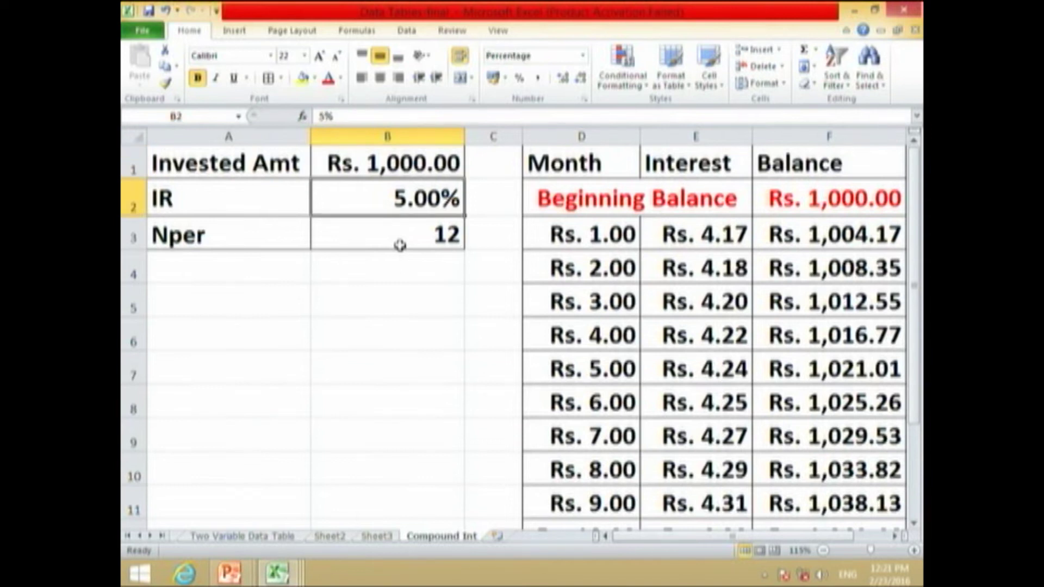
text(7.5)
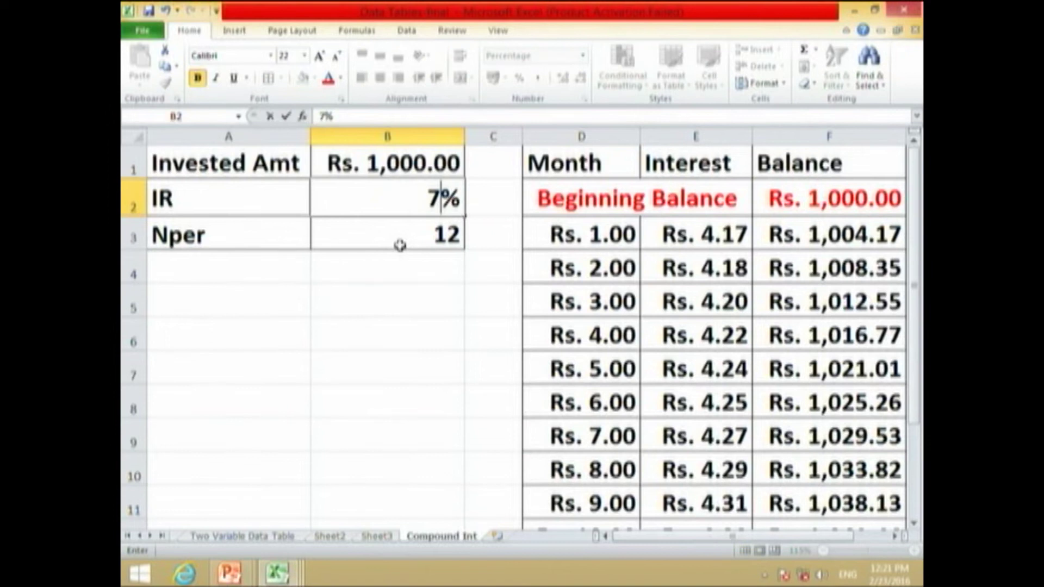
key(Return)
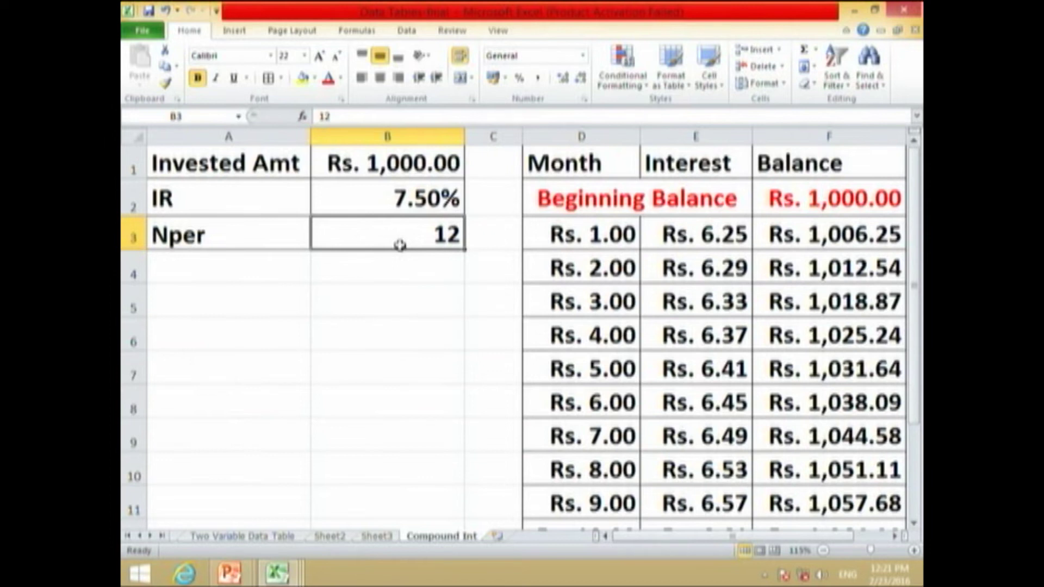
Examine the Month, Interest and Balance columns of the compound interest table.
key(Right)
key(Right)
key(Right)
key(Right)
key(Right)
key(Left)
key(Left)
key(Left)
key(Up)
key(Right)
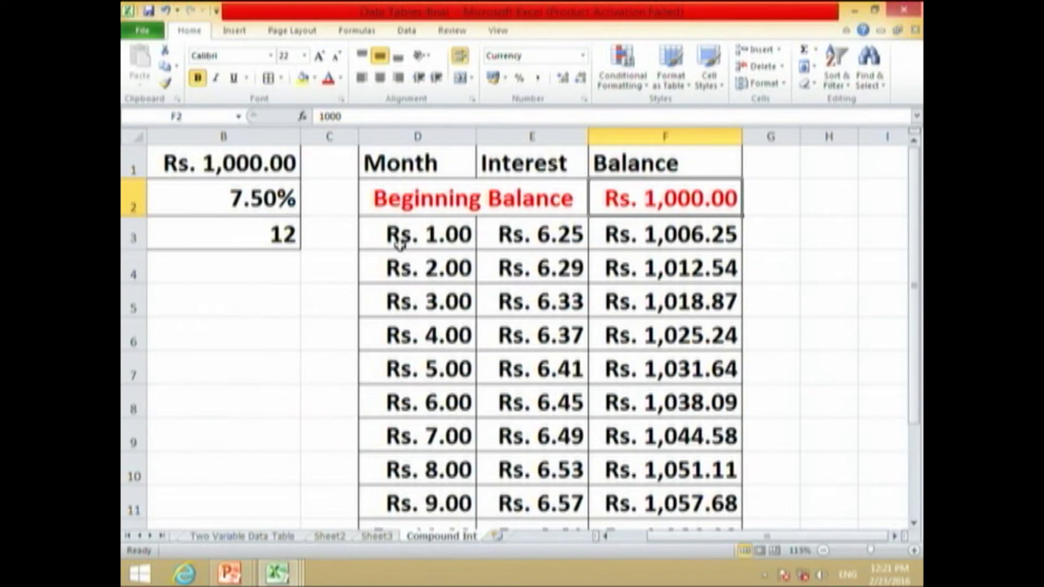
key(Down)
key(Down)
key(Left)
key(Left)
key(Up)
key(Down)
key(Down)
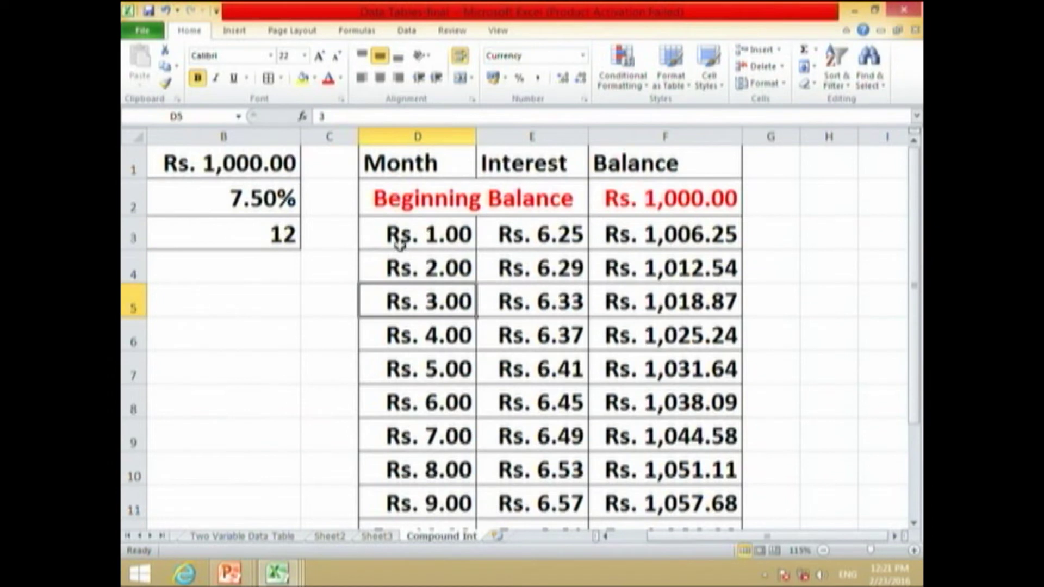
Change the number format of the month values in D3:D12 to General.
drag(400, 245, 443, 461)
click(583, 55)
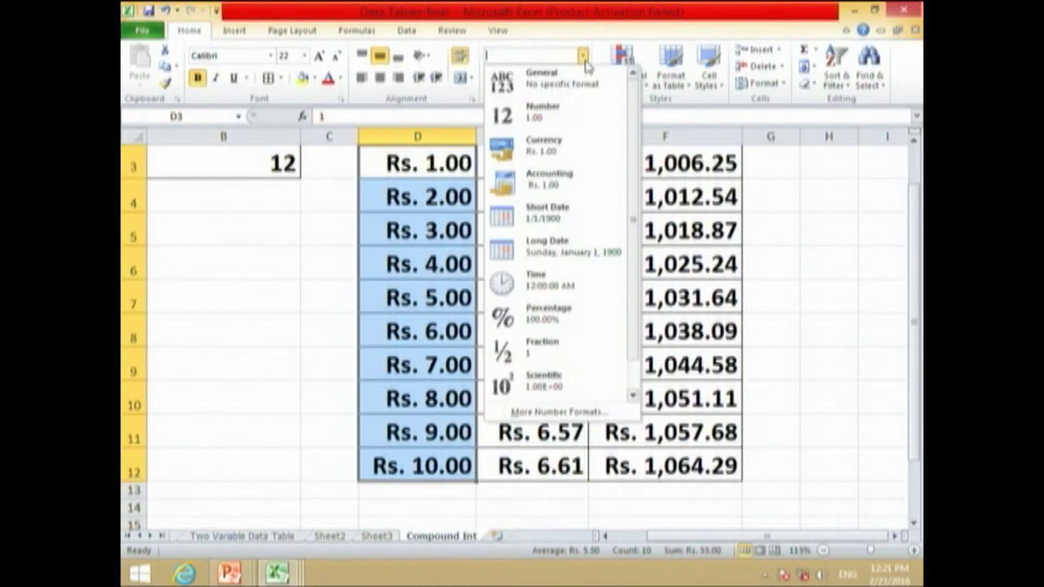
click(544, 79)
scroll(498, 333, up, 1)
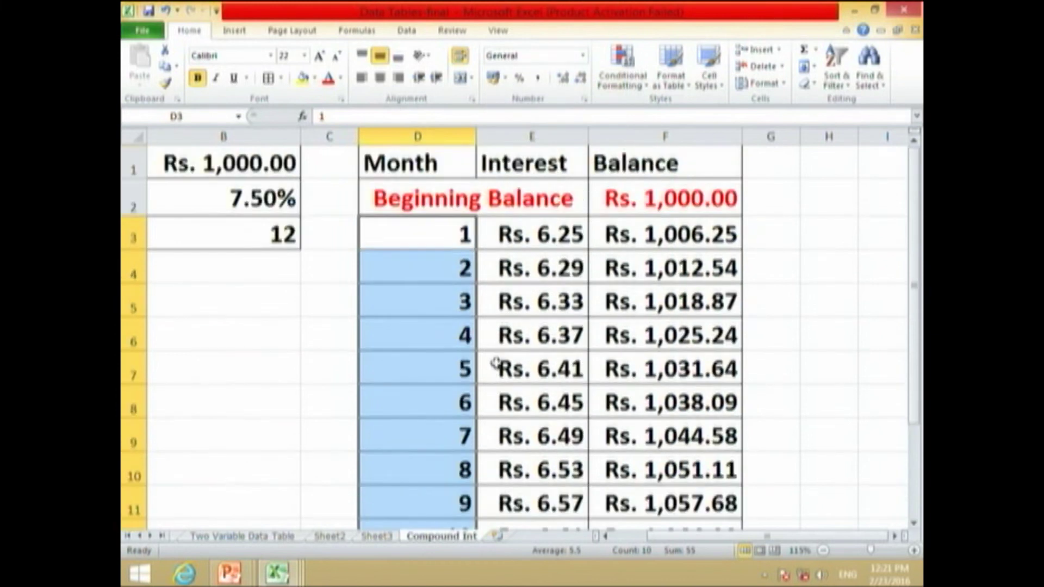
click(443, 229)
click(449, 205)
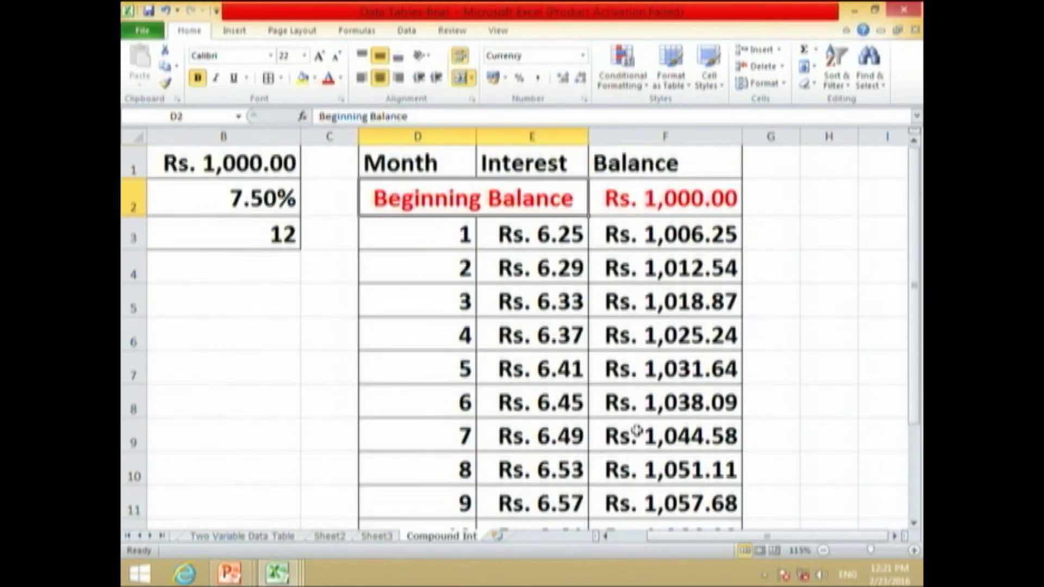
Examine the Month column from the Beginning Balance row down past the last month.
key(Down)
key(Down)
key(Down)
key(Down)
key(Down)
key(Down)
key(Down)
key(Down)
key(Down)
key(Down)
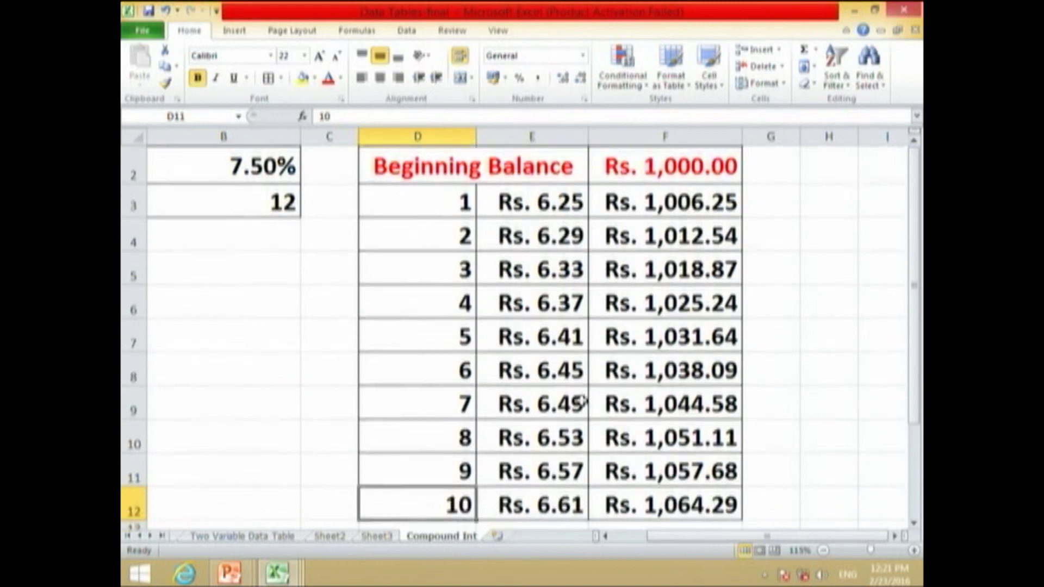
key(Down)
scroll(544, 370, up, 1)
Renumber the months in cells D3 to D12 as 2 through 11.
click(462, 234)
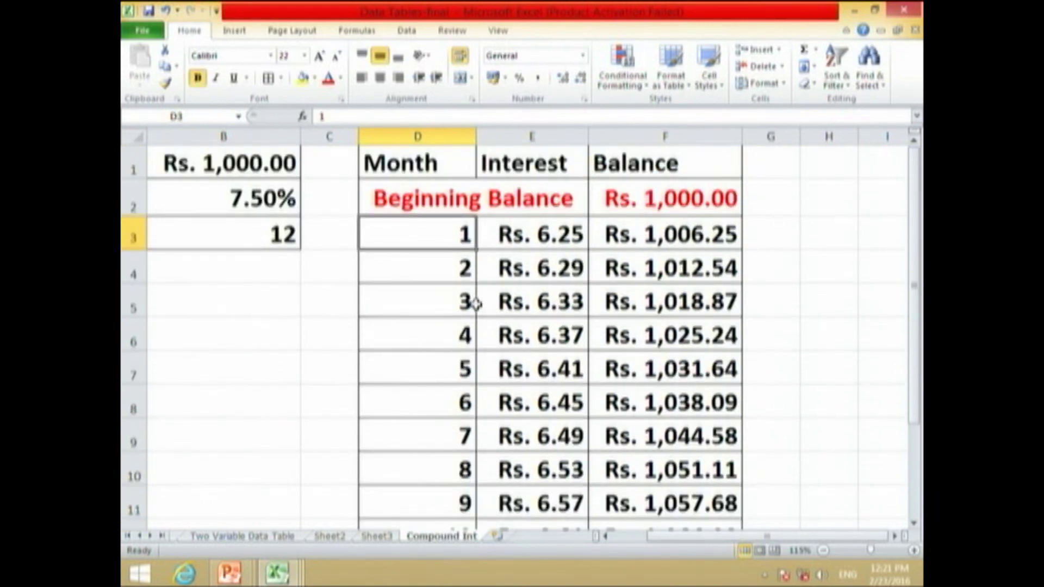
text(2)
key(Return)
text(3)
key(Return)
text(4)
key(Return)
text(5)
key(Return)
text(6)
key(Return)
text(7 8)
key(Return)
text(9)
key(Return)
text(110)
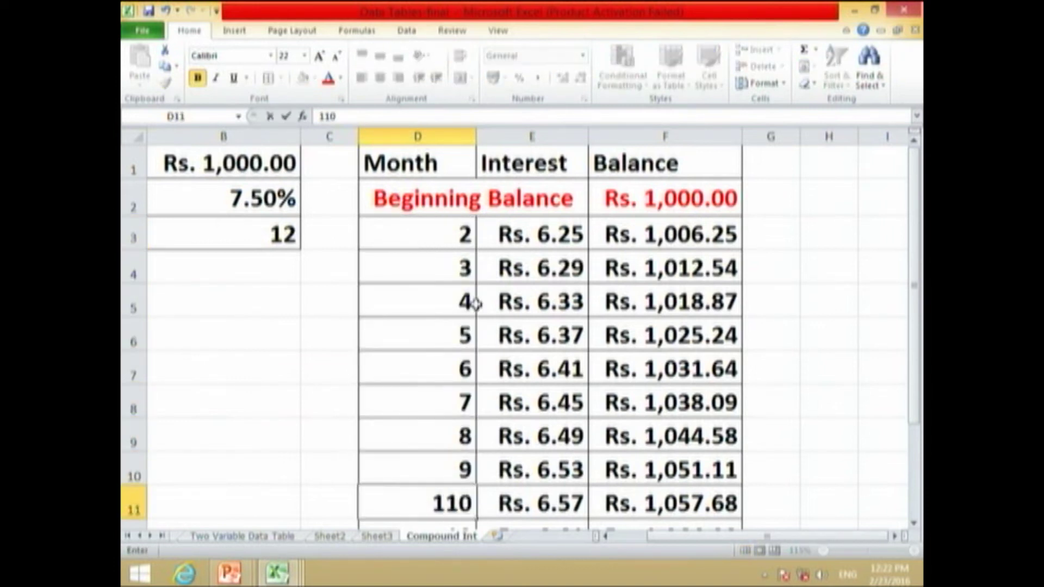
key(BackSpace)
key(BackSpace)
text(0)
key(Return)
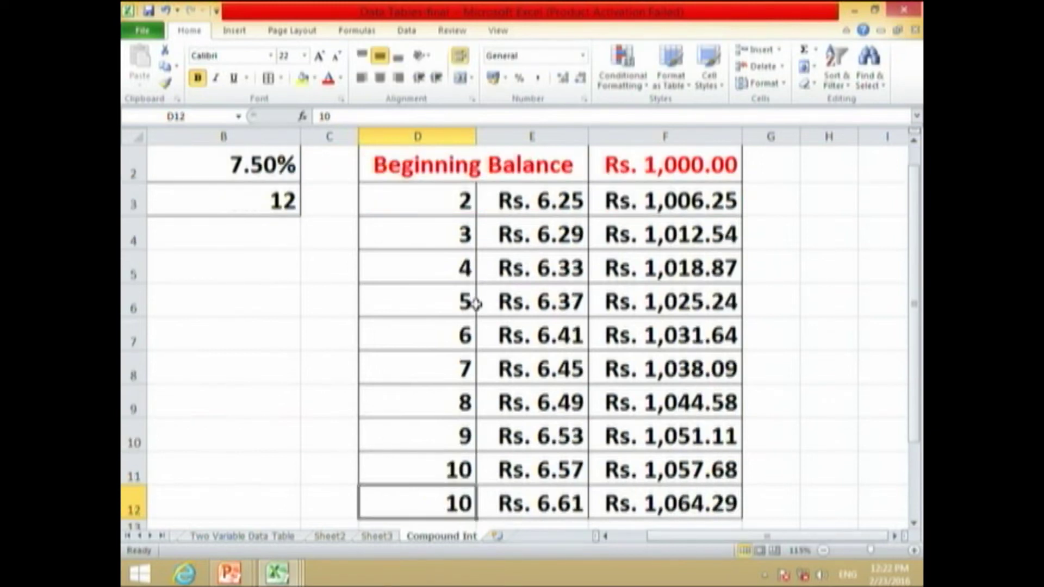
text(11)
key(Return)
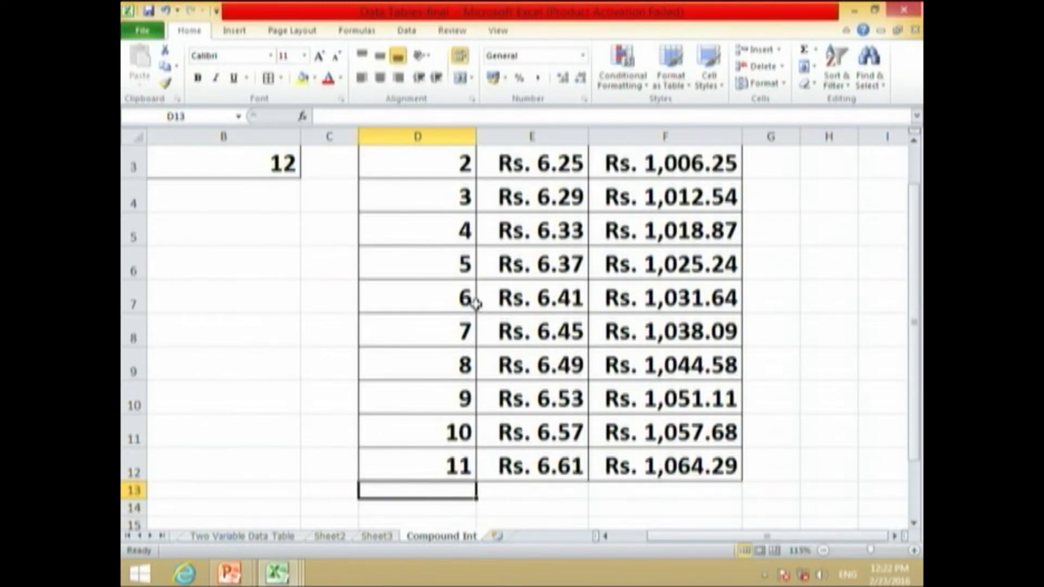
Copy the formatting of row 12 onto row 13 with Format Painter.
click(133, 471)
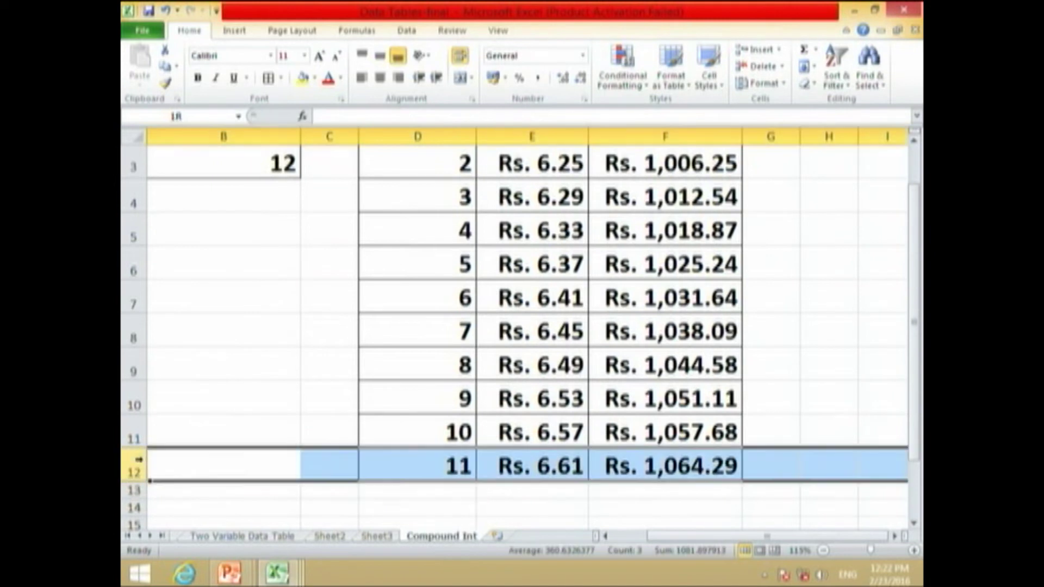
right_click(133, 471)
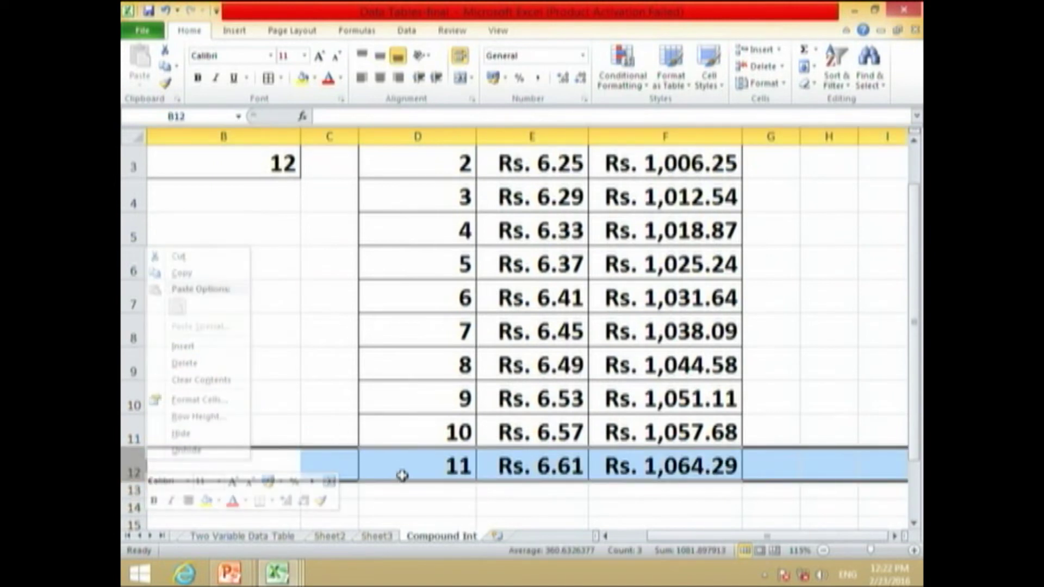
click(416, 489)
click(133, 471)
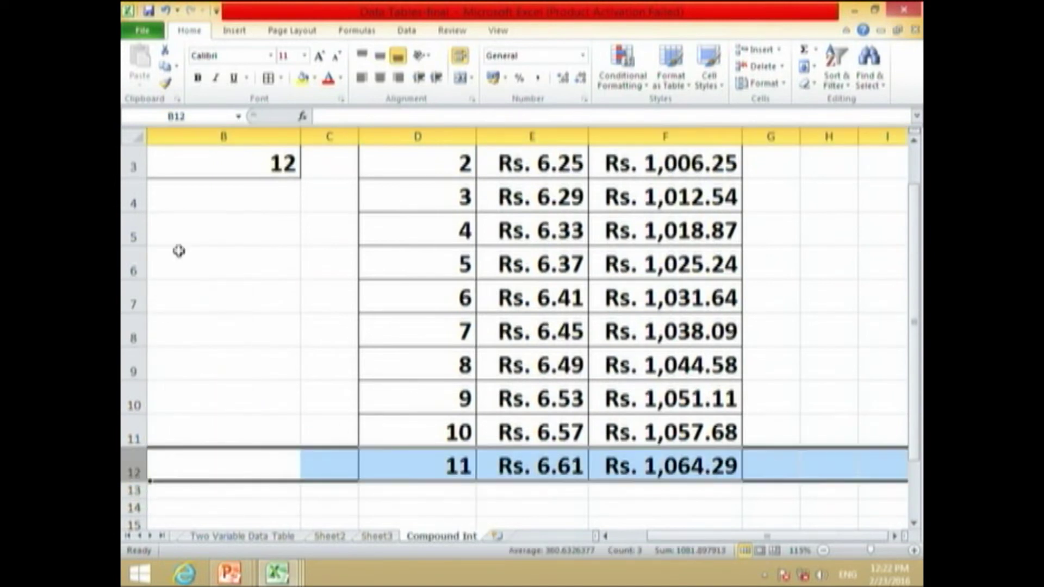
click(168, 83)
click(360, 492)
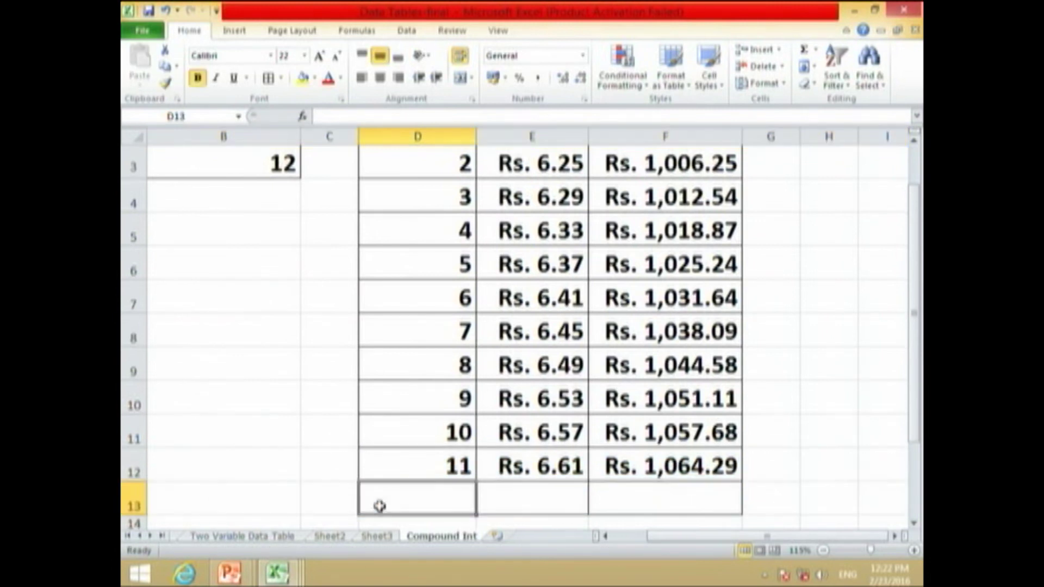
Enter month 12 in D13 and extend the Interest and Balance formulas from row 12 down to row 13.
text(12)
key(Tab)
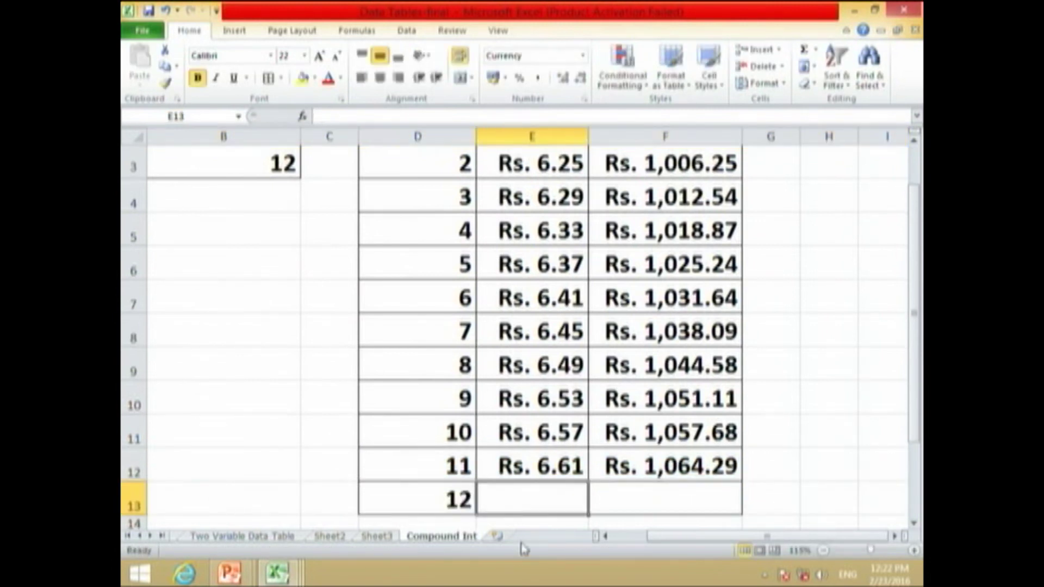
click(579, 453)
drag(587, 481, 598, 491)
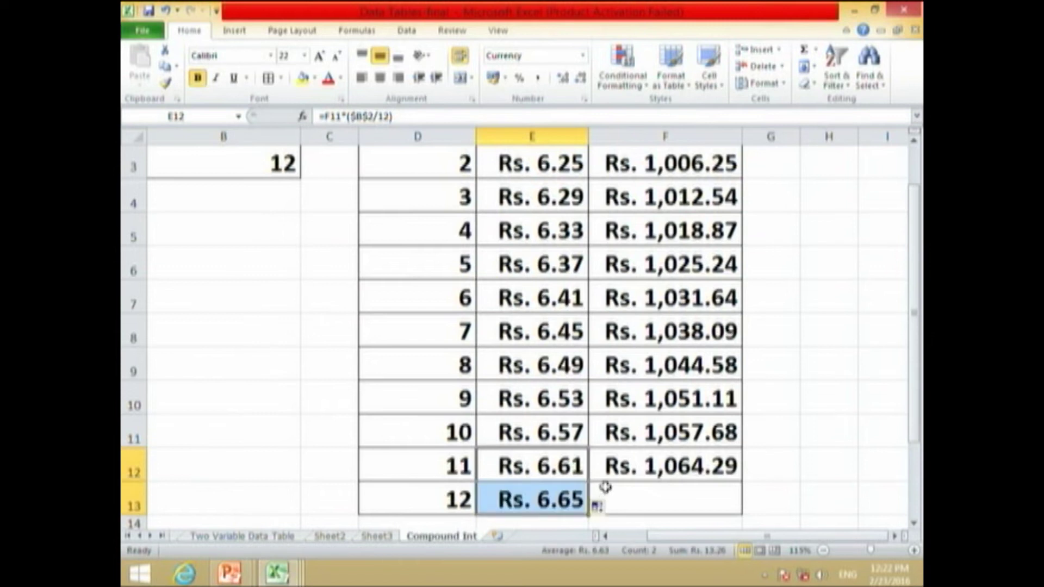
click(643, 470)
drag(703, 490, 741, 497)
key(ctrl+z)
click(788, 468)
Review the Invested Amt, IR and Nper input cells next to the compound interest table.
scroll(690, 364, up, 1)
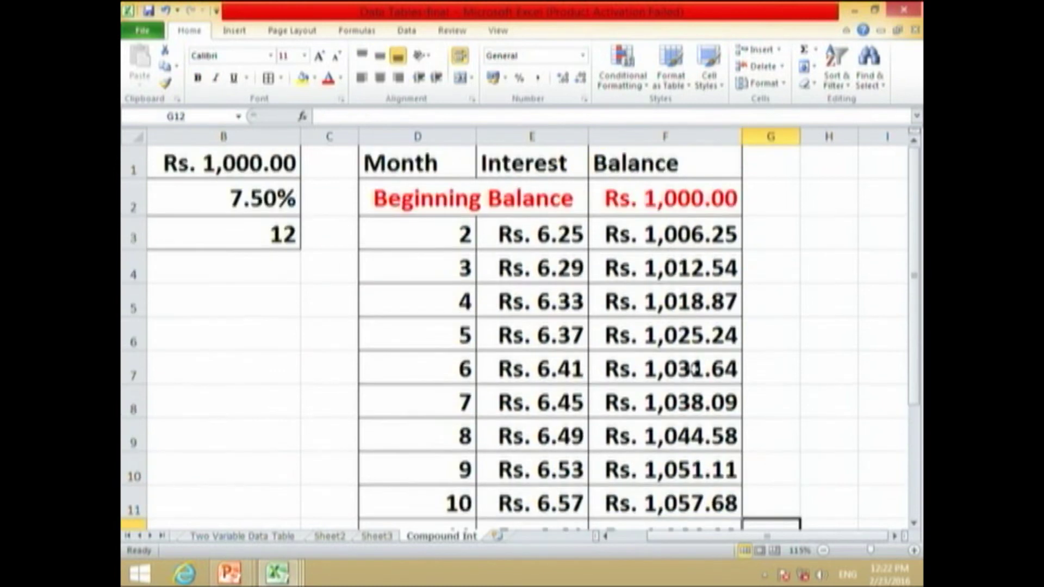
click(544, 239)
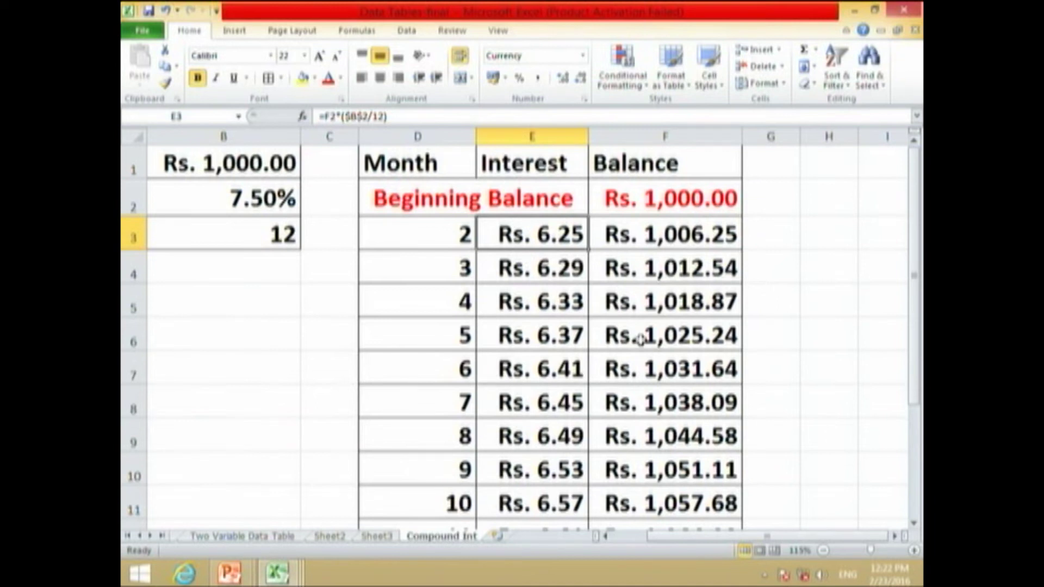
key(Up)
key(Left)
key(Down)
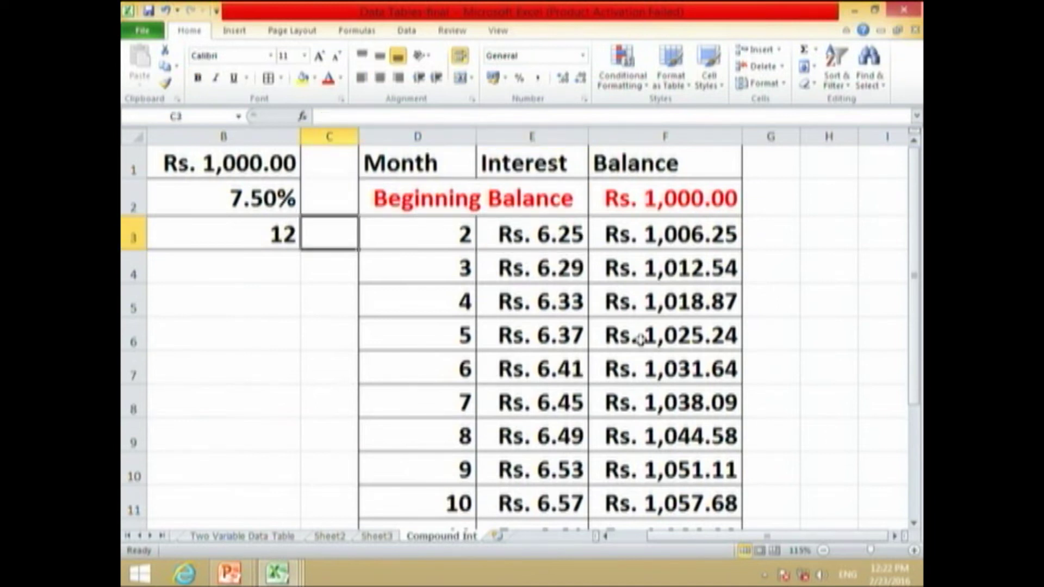
key(Right)
key(Right)
key(Left)
key(Left)
key(Left)
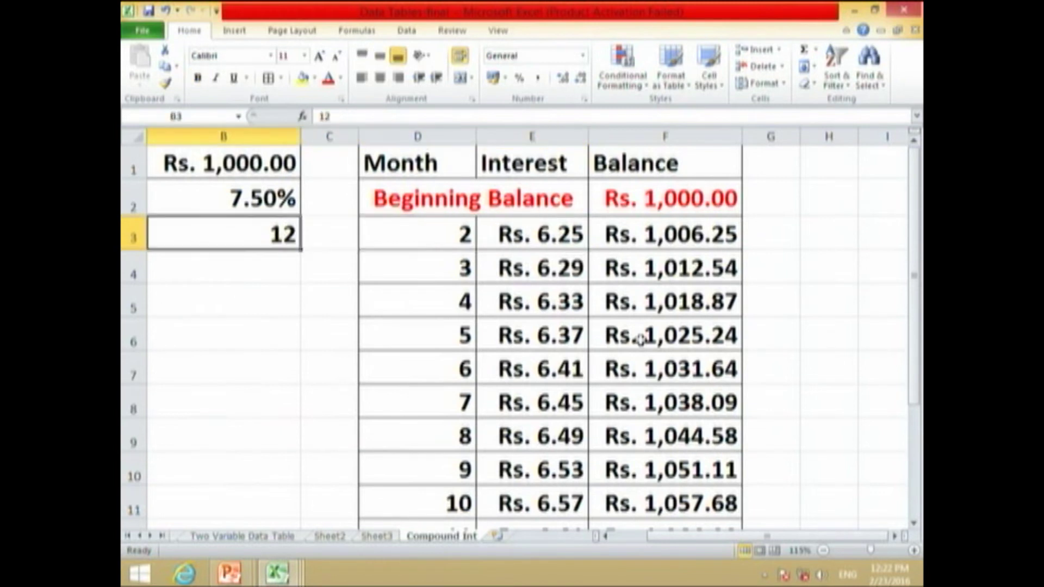
key(Left)
key(Up)
key(Up)
key(Down)
Examine the interest formula in E3 and the cells it refers to.
key(Right)
key(Right)
key(Right)
key(Down)
key(Down)
key(Right)
key(Up)
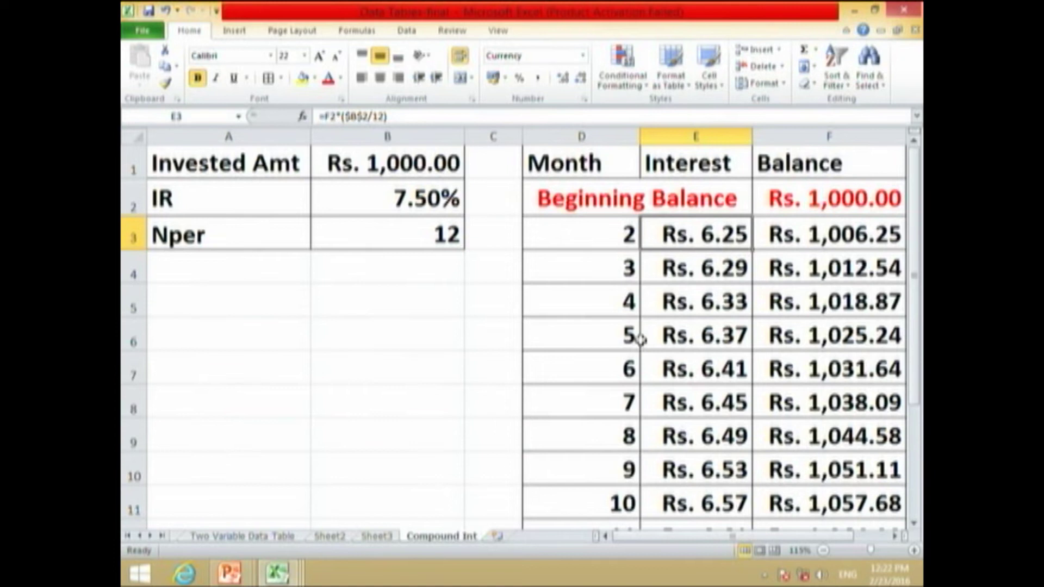
key(F2)
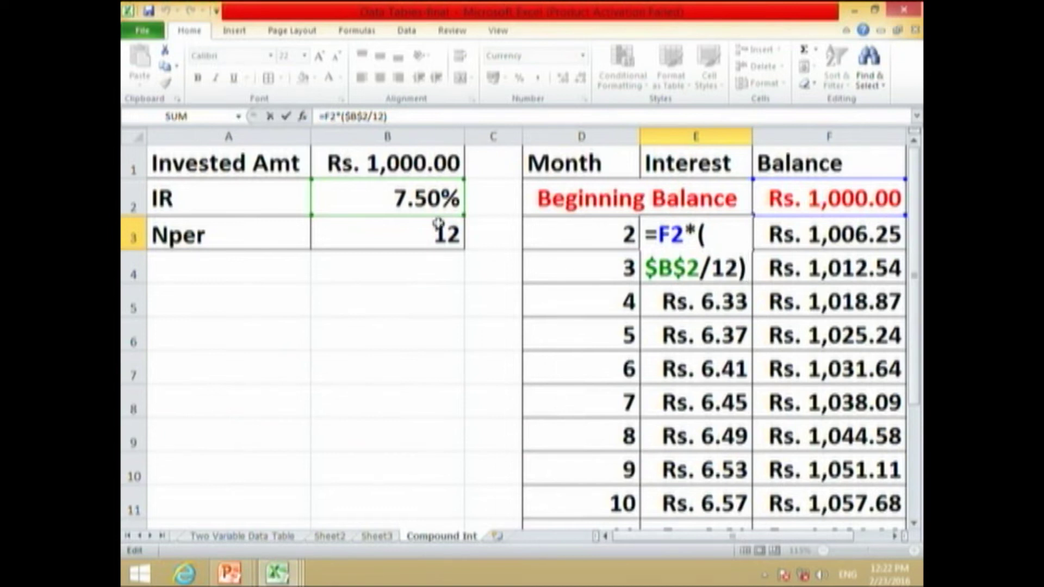
key(ctrl+Return)
Examine the Interest column as a whole and how E3 and F3 build on the beginning balance in F2.
click(872, 199)
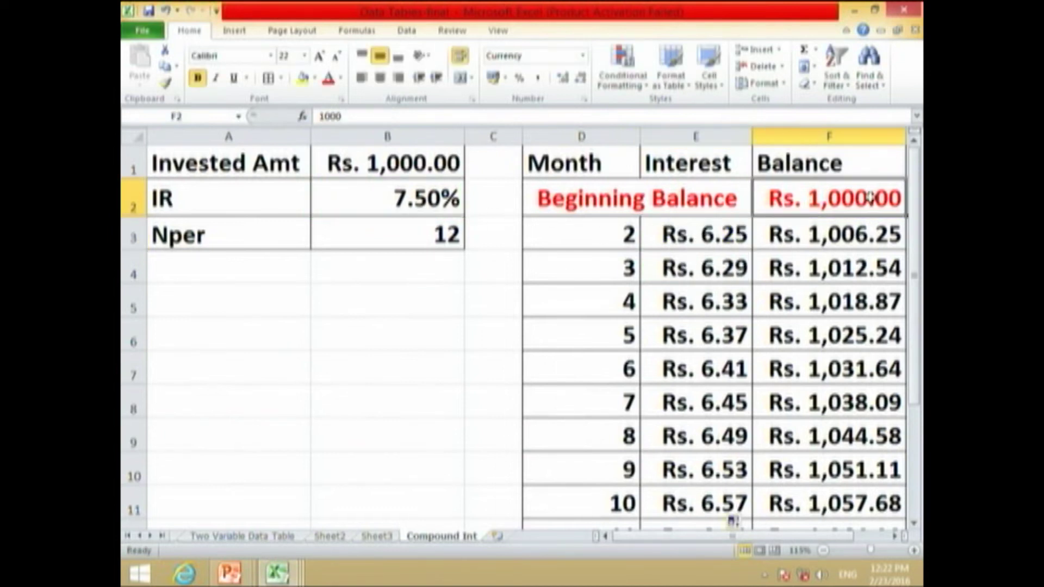
click(730, 236)
drag(699, 229, 676, 466)
click(694, 497)
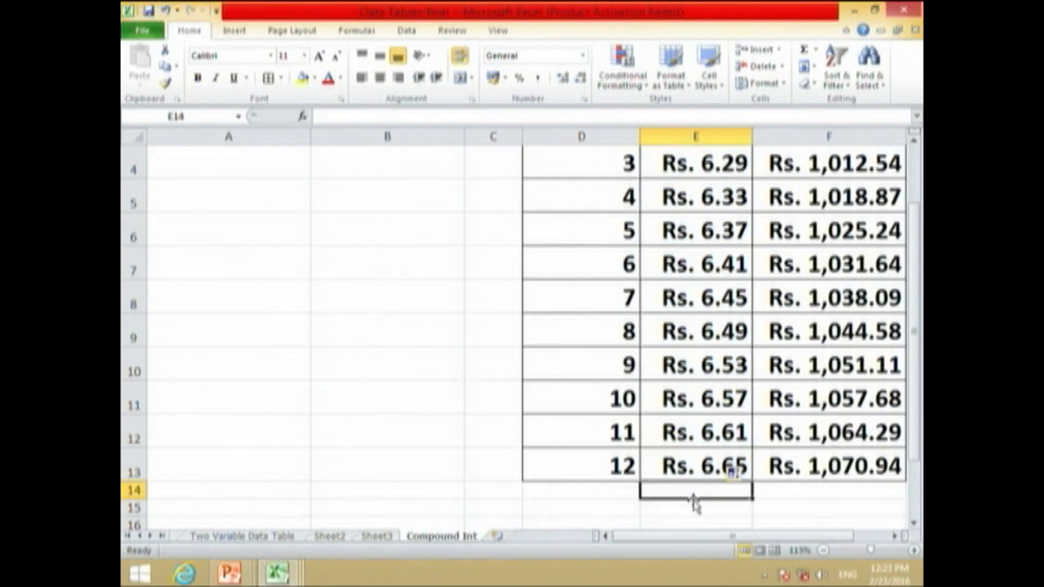
scroll(694, 497, up, 1)
scroll(719, 254, down, 2)
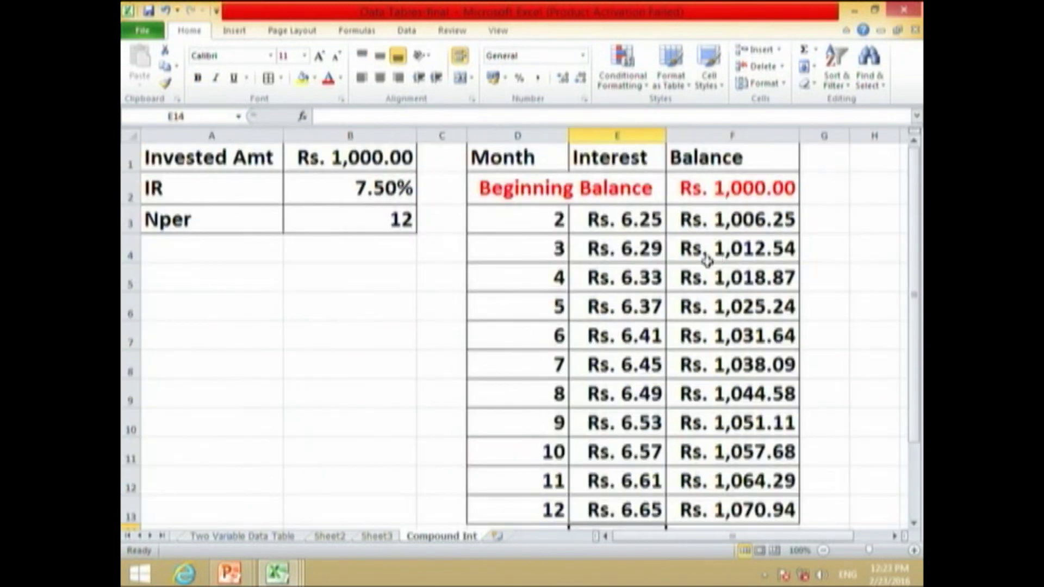
click(565, 204)
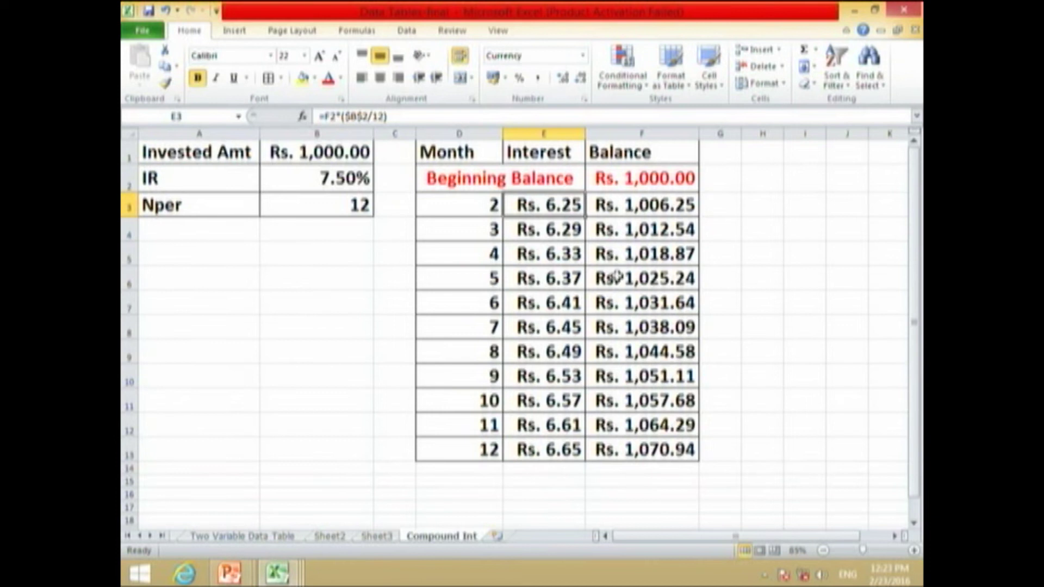
click(668, 178)
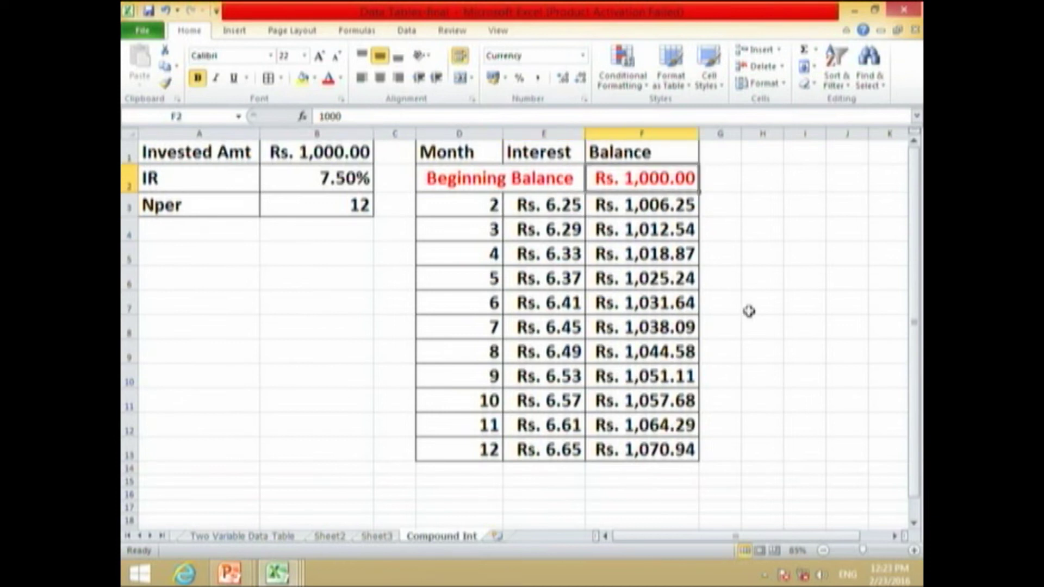
click(560, 205)
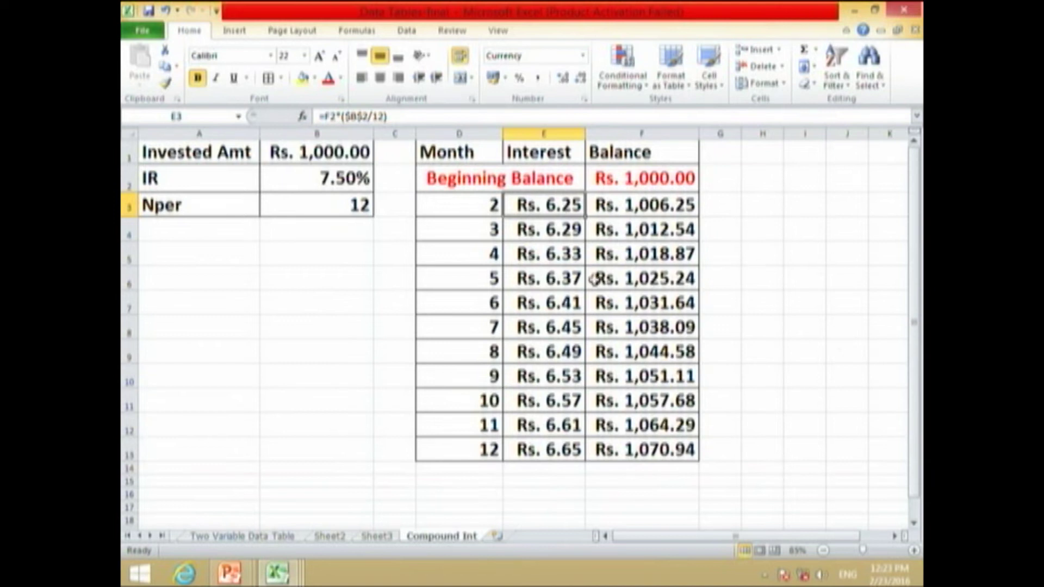
click(629, 207)
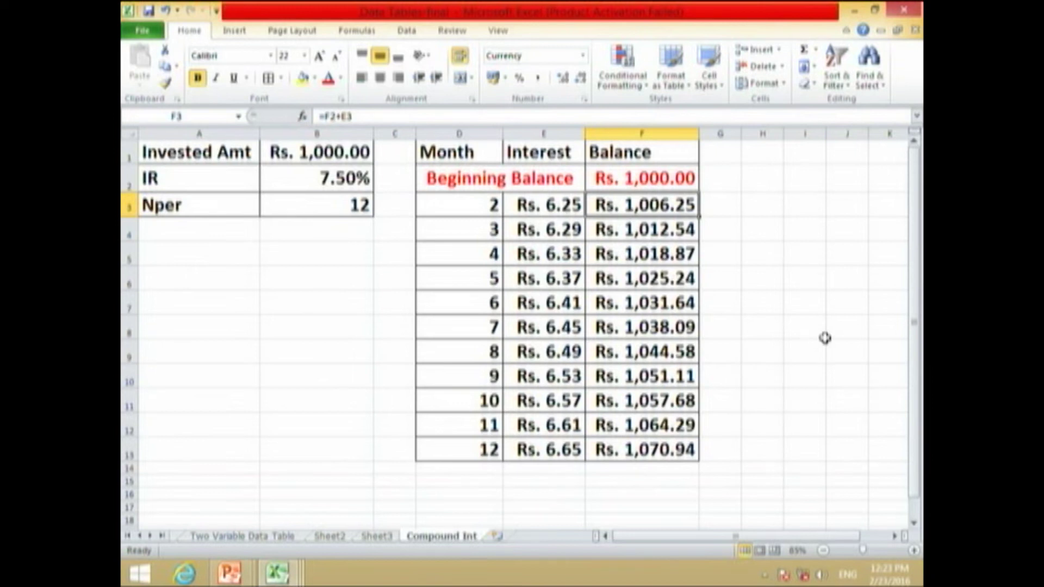
Trace how the interest and balance formulas in rows 4 and 5 use the preceding month's balance.
key(Down)
key(Left)
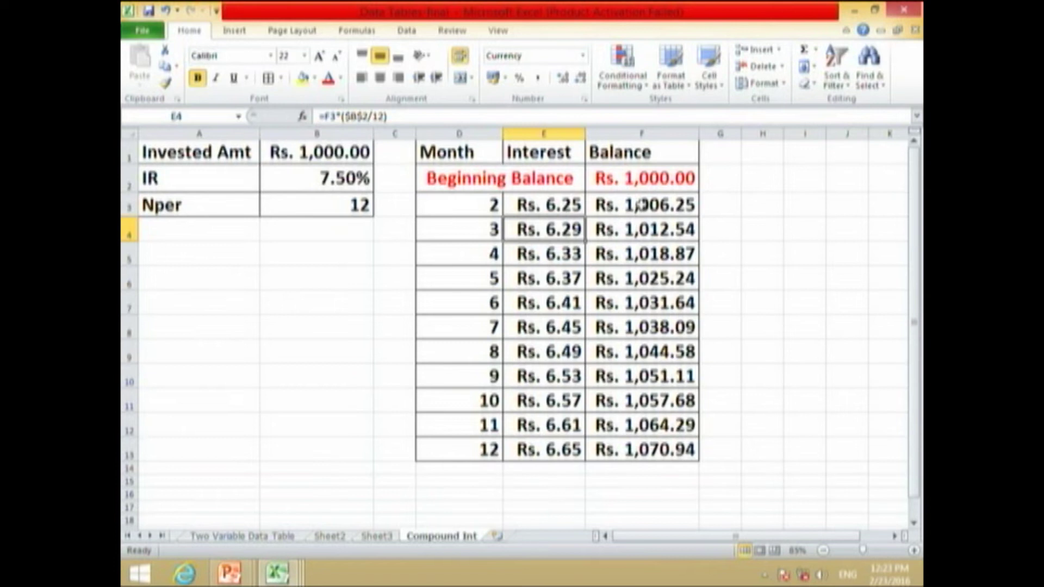
click(644, 202)
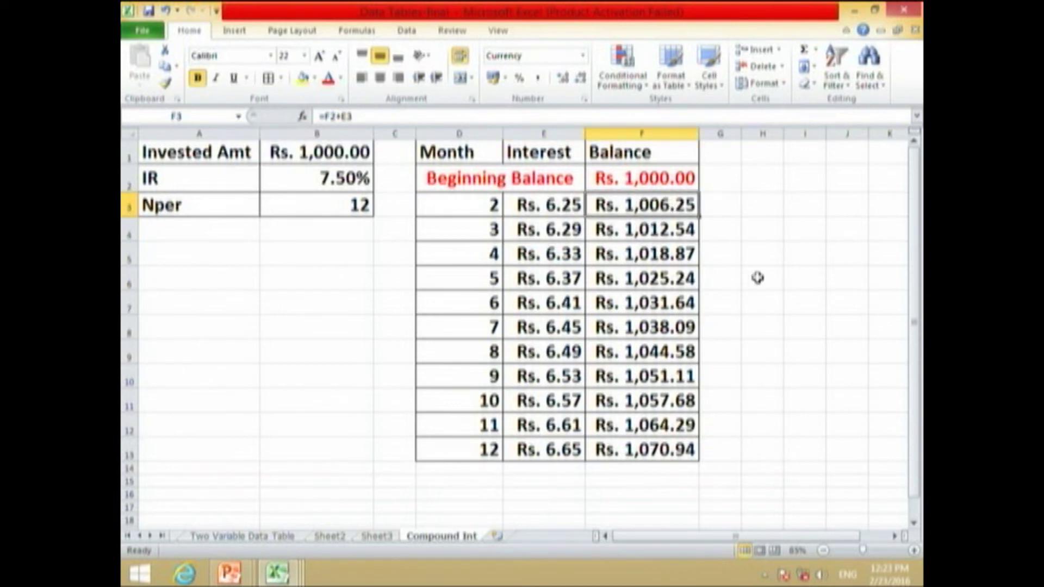
click(362, 173)
click(547, 223)
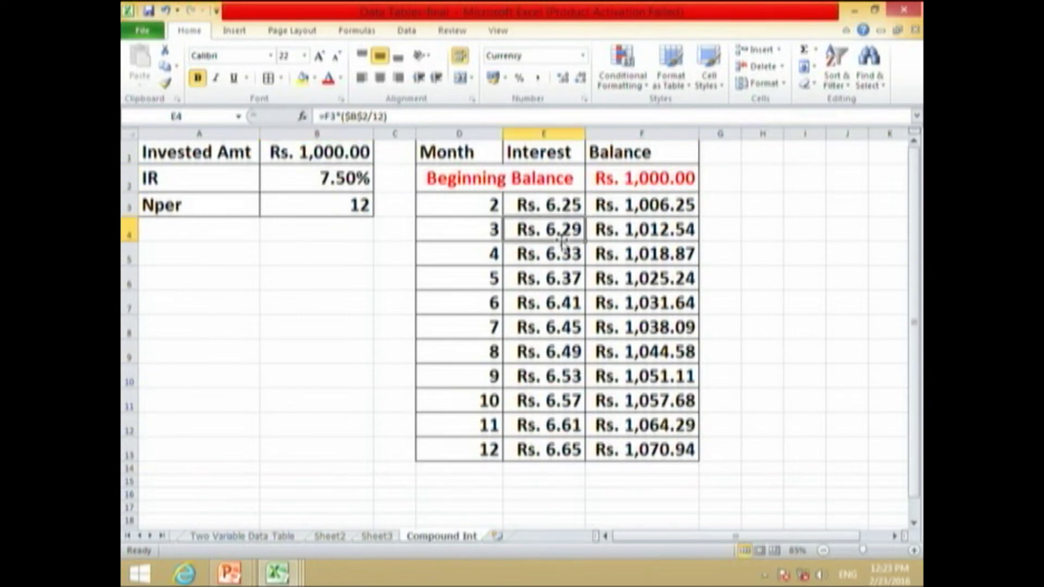
click(628, 232)
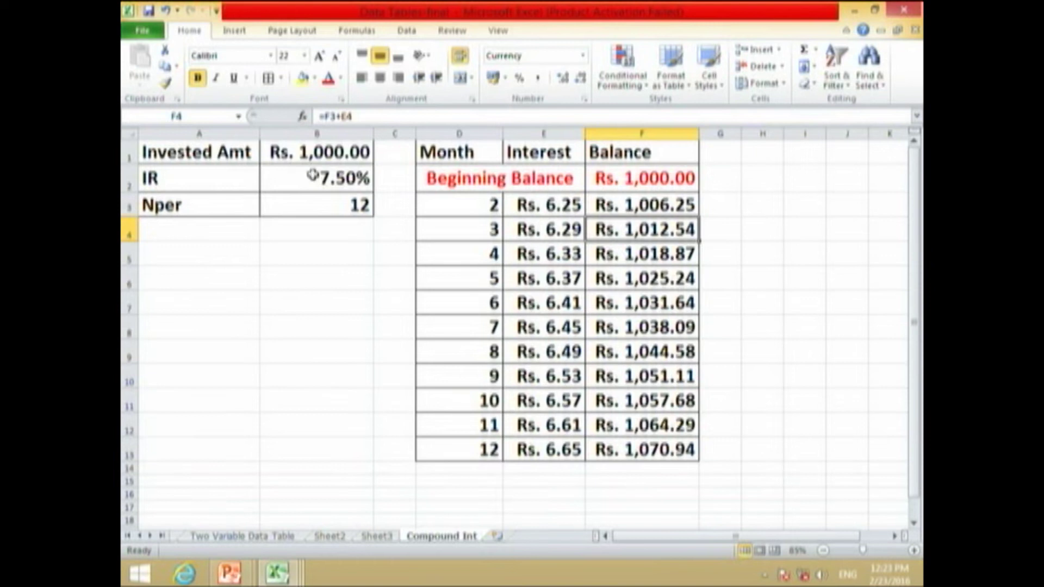
click(573, 260)
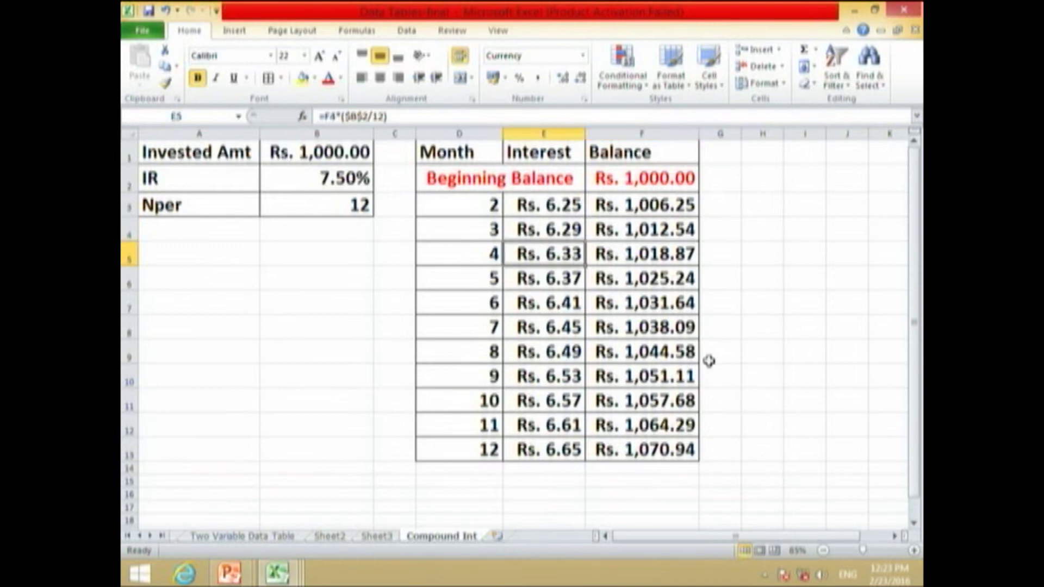
click(627, 259)
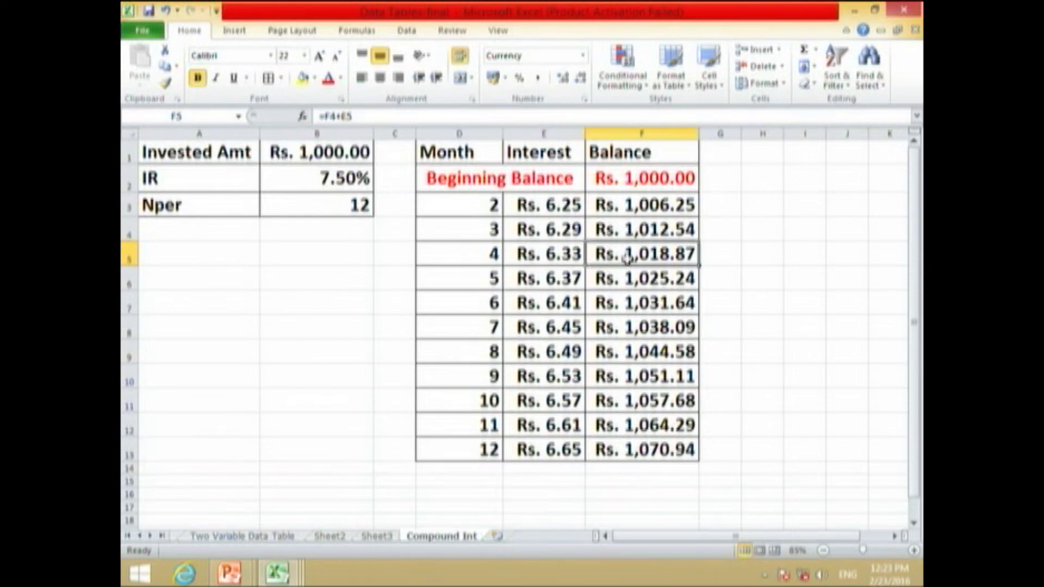
Examine the Balance column down to the last month in F13 against the invested amount and number of periods.
drag(674, 179, 687, 459)
click(742, 454)
click(688, 453)
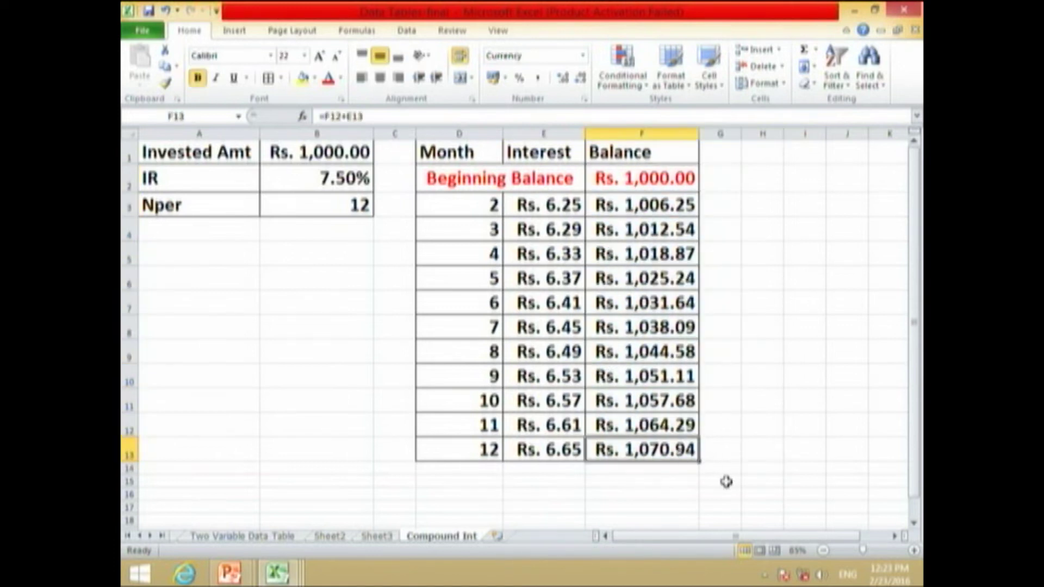
click(322, 159)
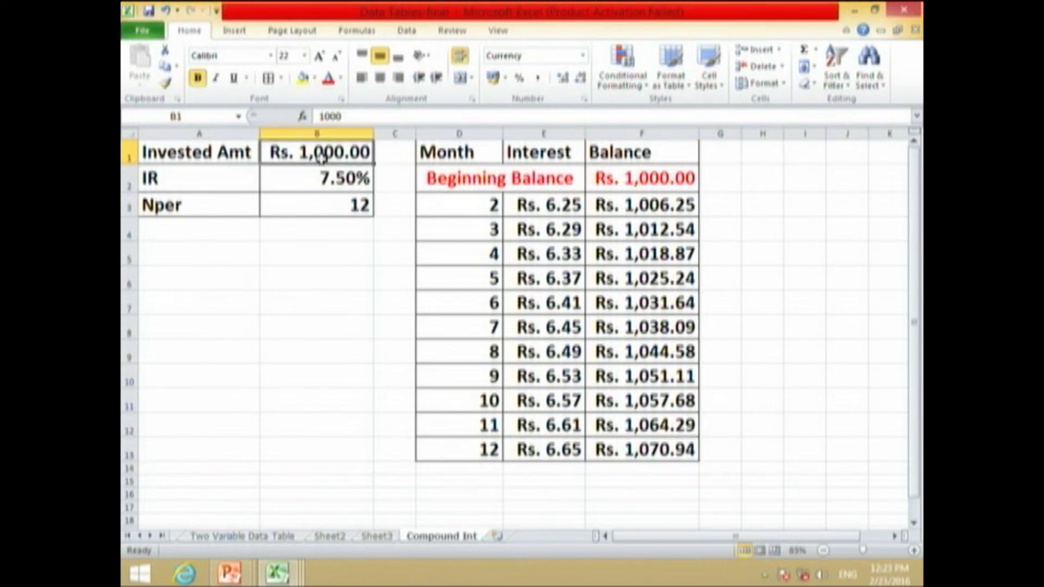
click(344, 211)
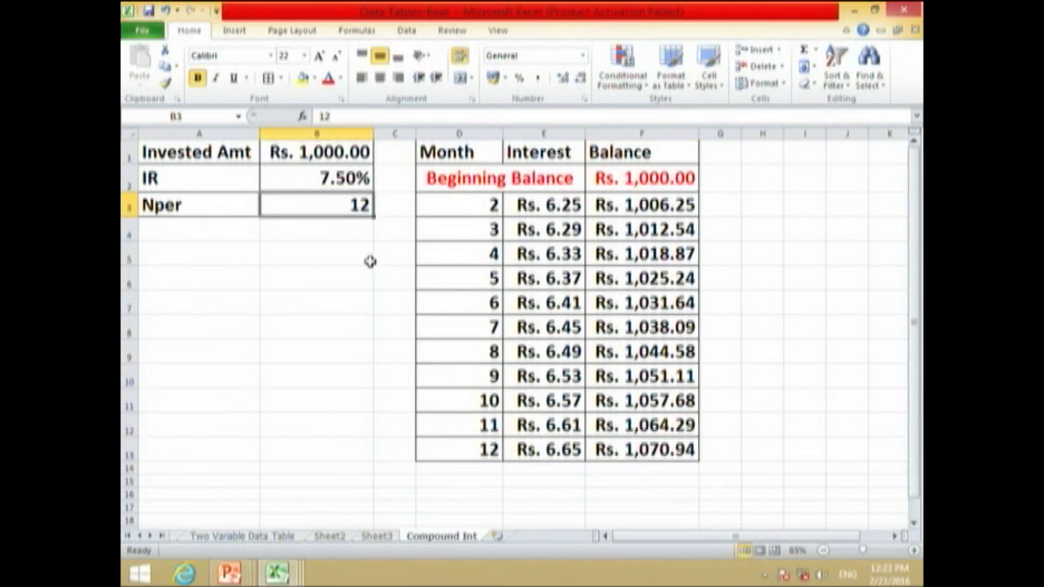
click(346, 245)
click(684, 446)
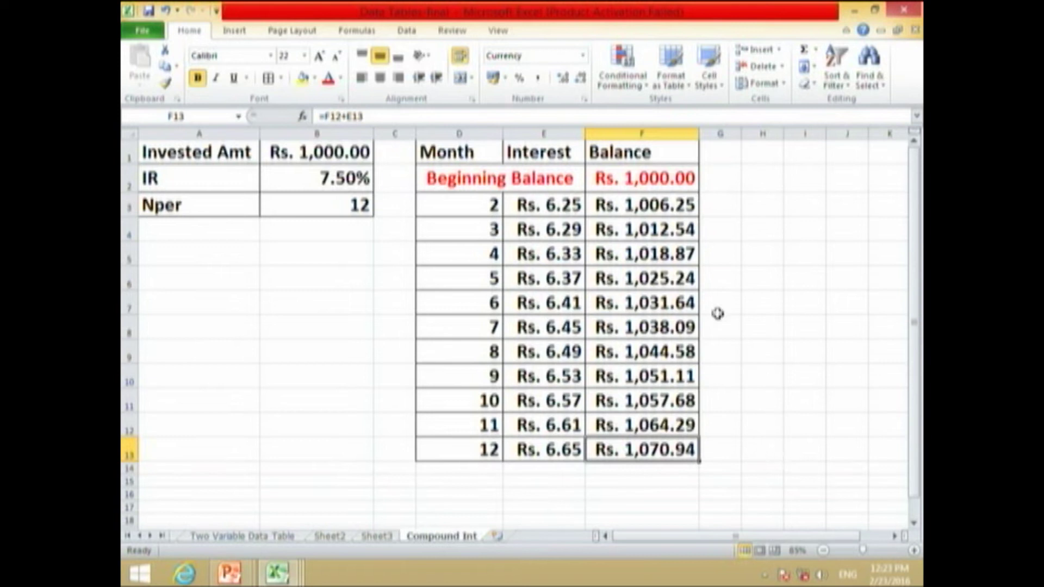
Sum the Balance values F2:F13 in cell F14.
drag(660, 185, 674, 462)
click(816, 49)
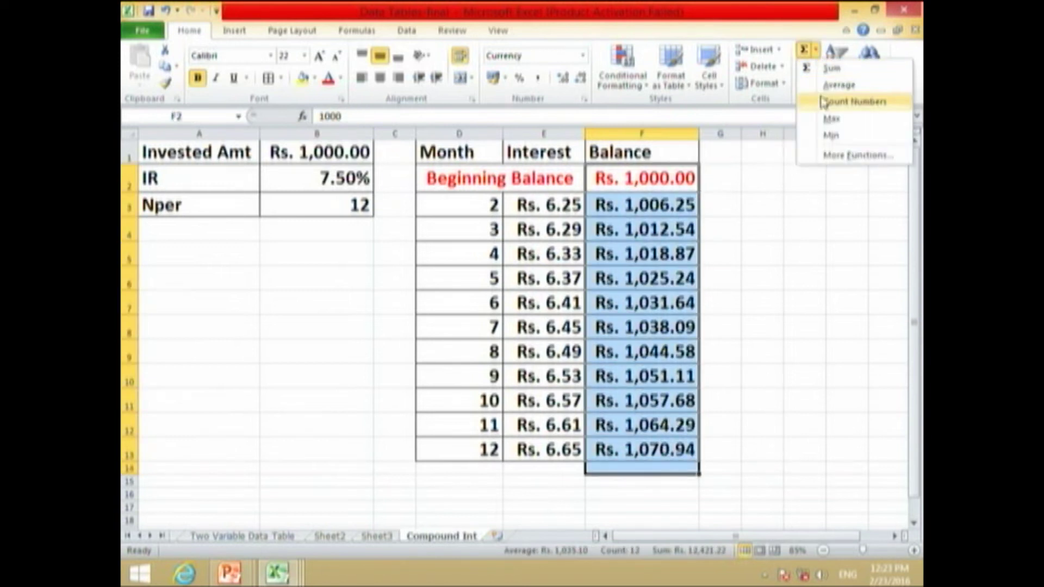
click(831, 68)
click(798, 421)
Set the font size of the total in F14 to 26.
click(671, 465)
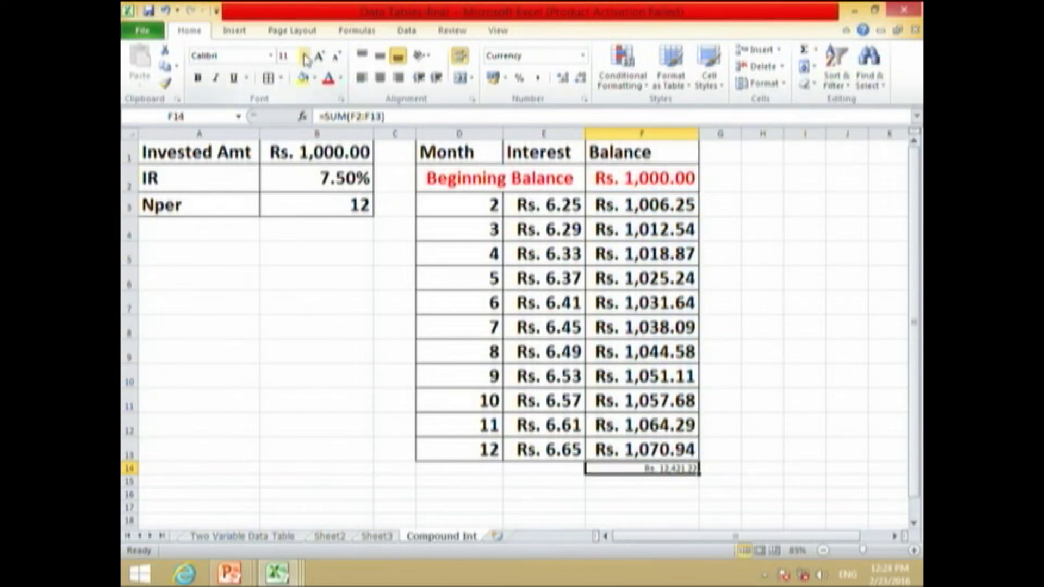
click(303, 56)
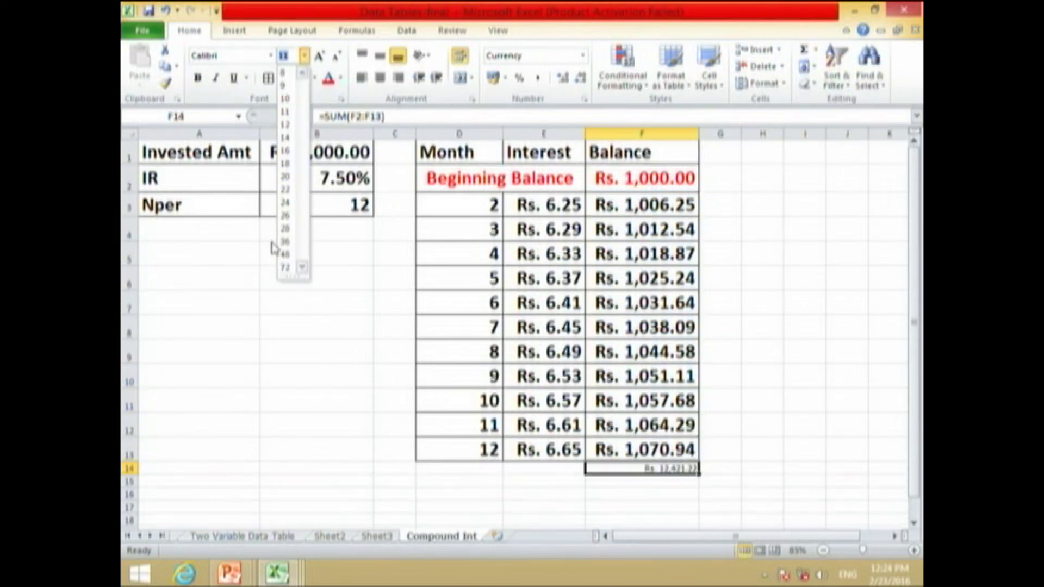
click(285, 267)
click(303, 56)
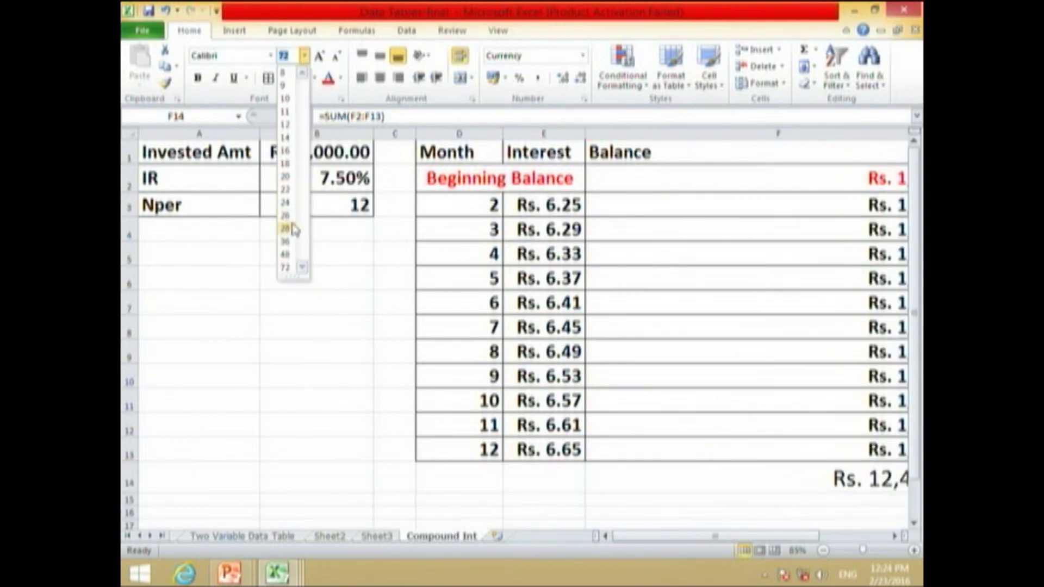
click(286, 216)
click(603, 382)
Narrow column F and fit its width to the balances and the total in F14.
scroll(641, 389, up, 2)
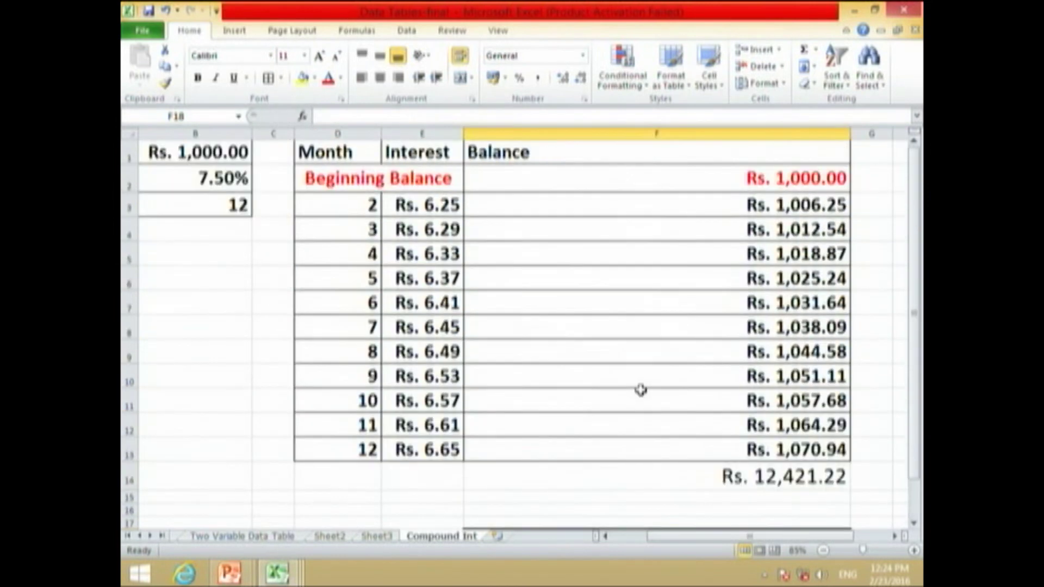
scroll(816, 230, down, 2)
drag(678, 132, 514, 137)
drag(515, 132, 507, 131)
scroll(524, 202, up, 1)
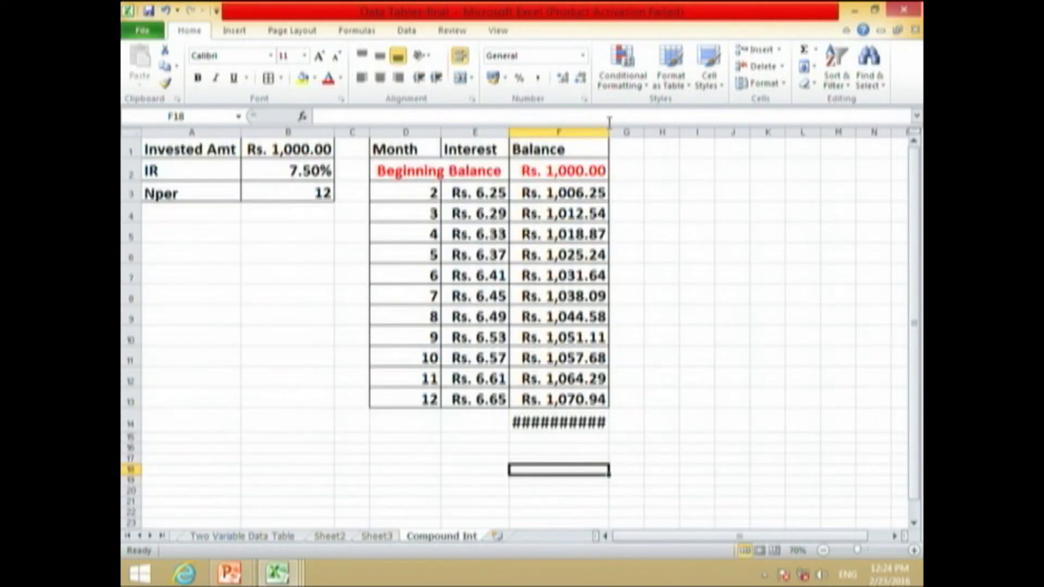
double_click(609, 132)
Make the balance total in F14 bold.
click(598, 420)
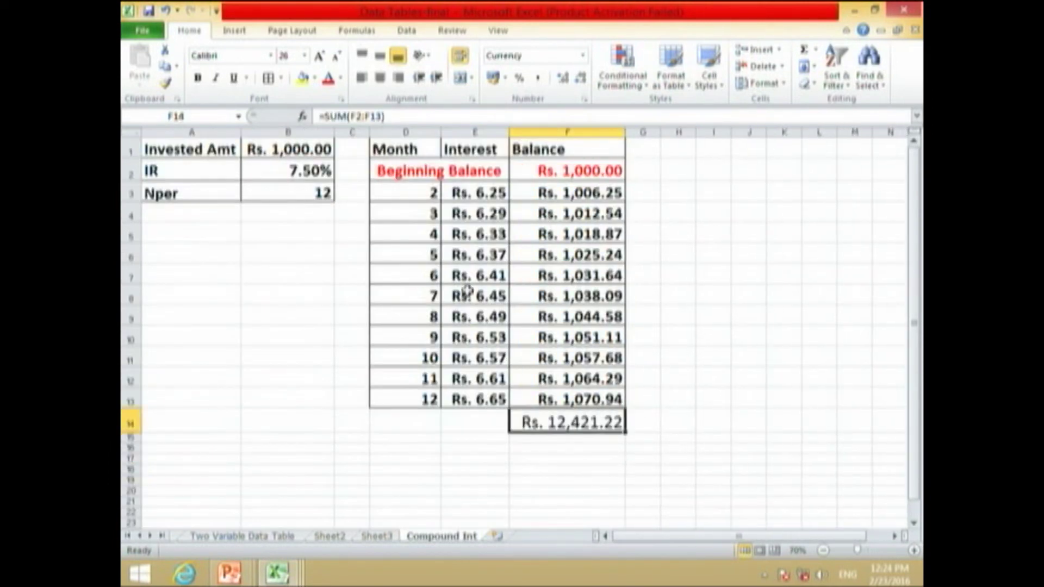
click(198, 77)
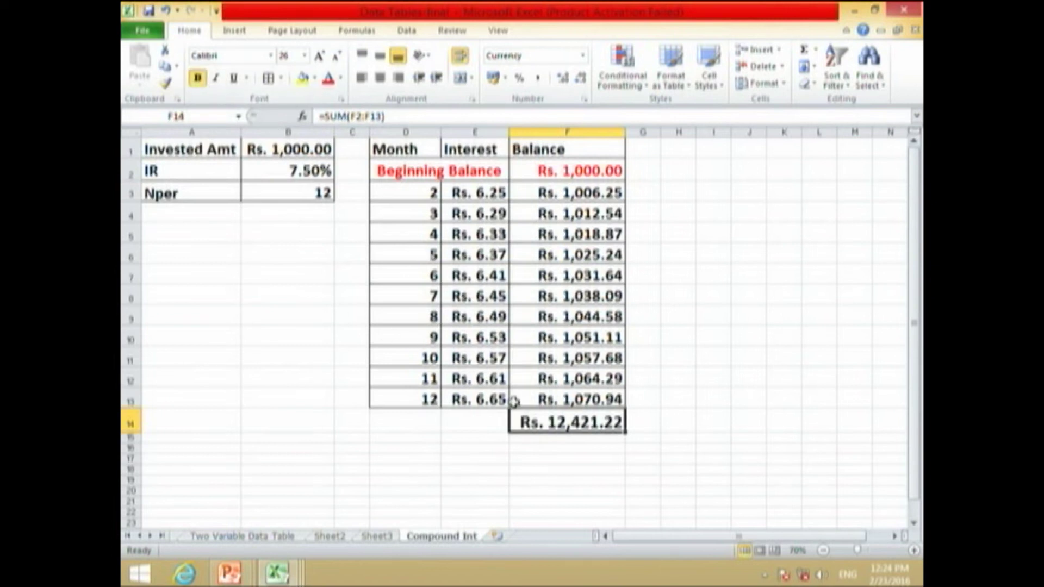
scroll(575, 446, up, 1)
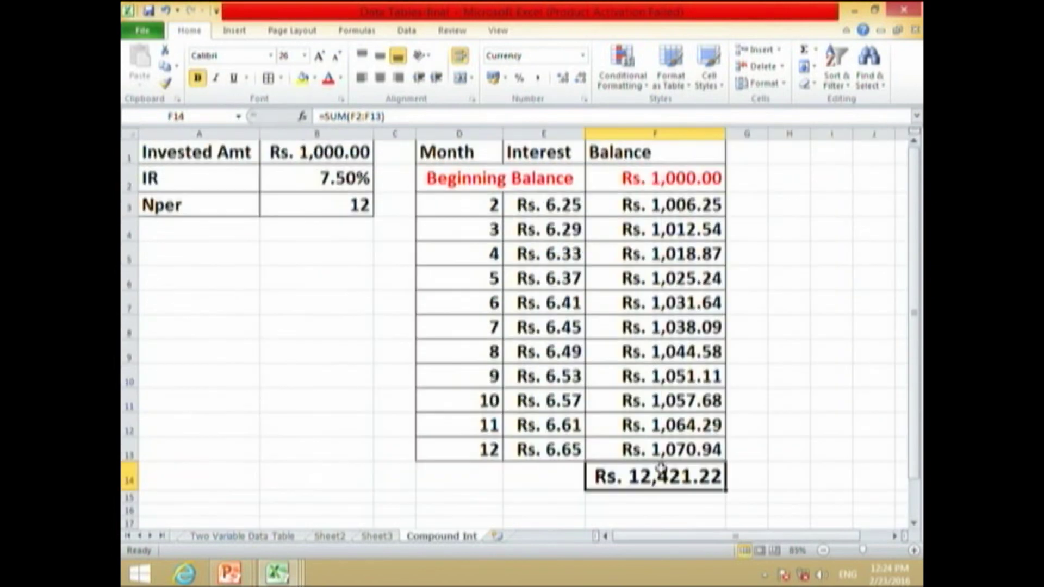
Compare the invested amount in B1 and the interest rate in B2 with the balance total in F14.
click(297, 162)
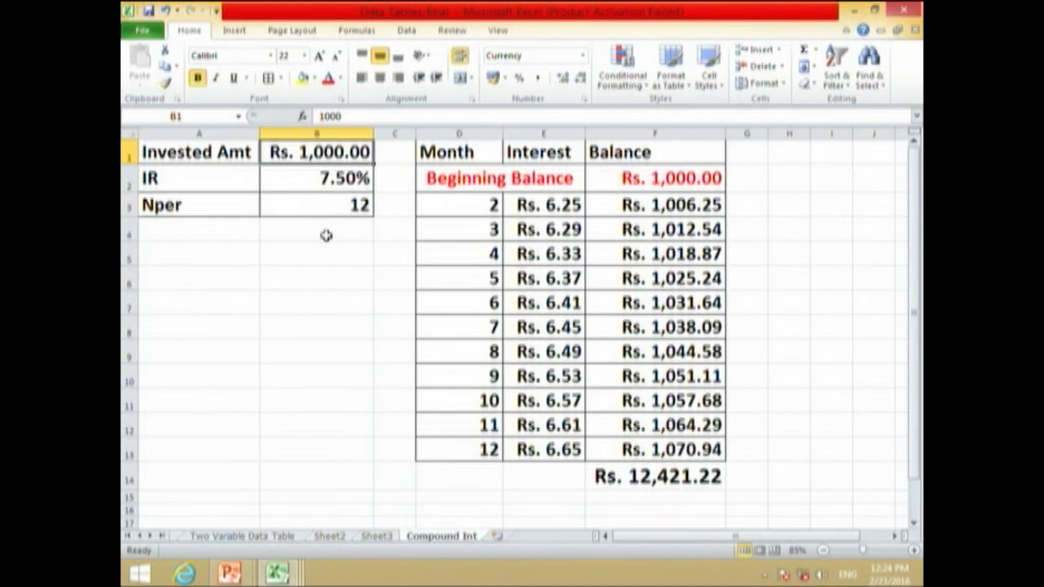
click(605, 470)
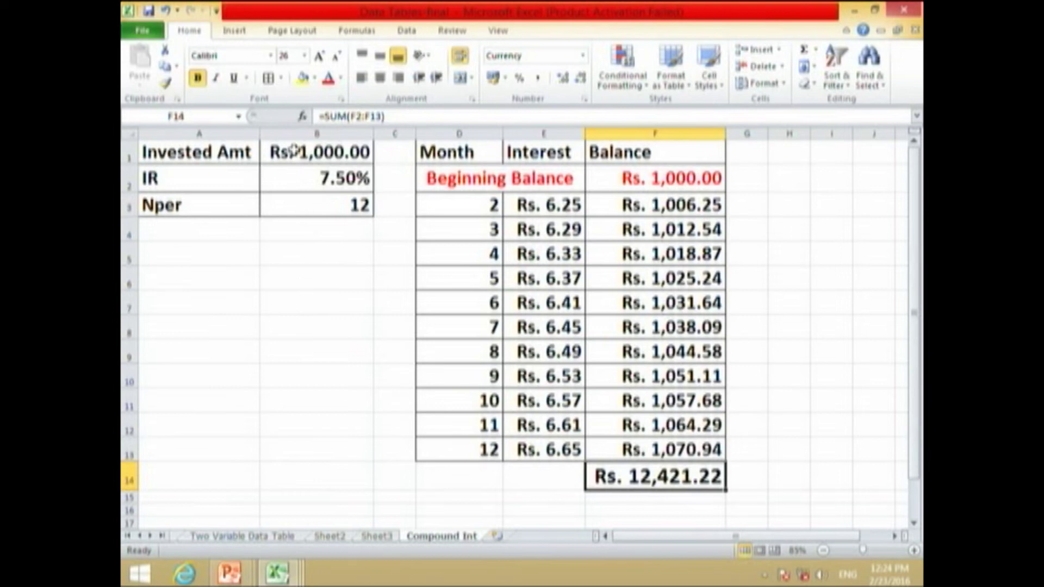
drag(294, 151, 289, 179)
Switch to the PivotTable_190412 and Pivot Table workbooks and close both without saving the changes.
click(358, 333)
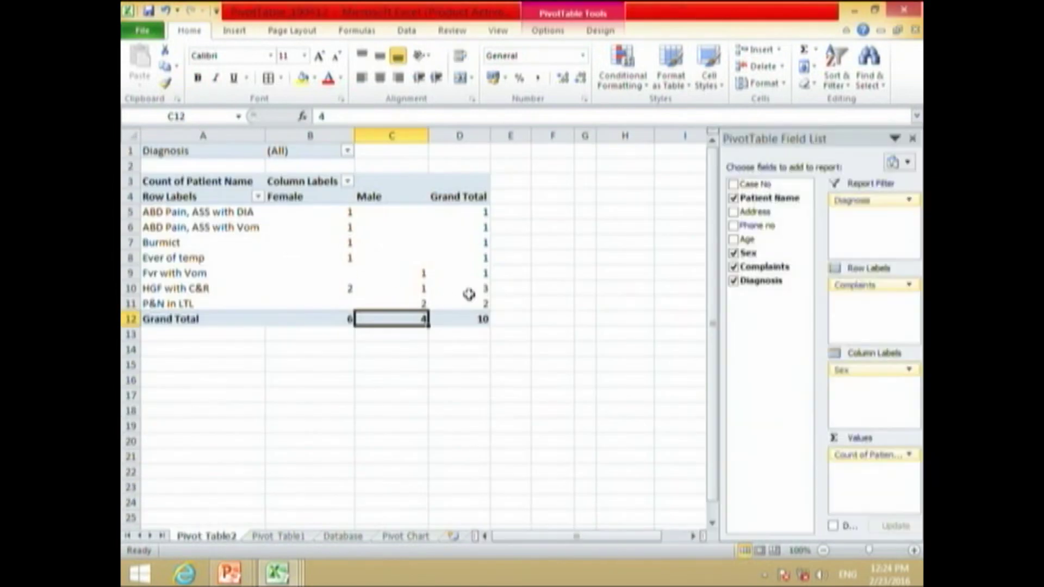
key(alt+Tab)
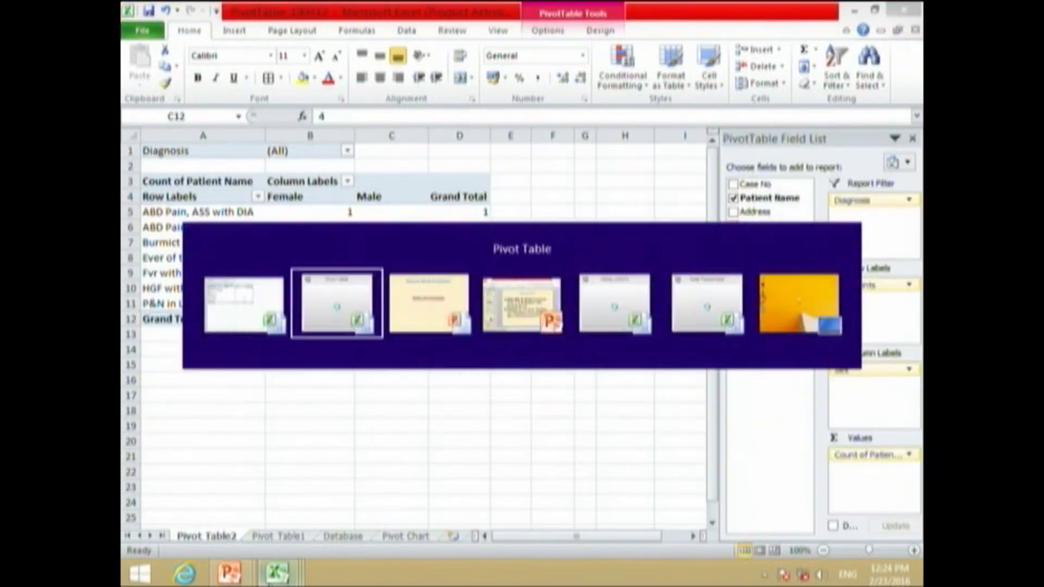
mouse_move(293, 575)
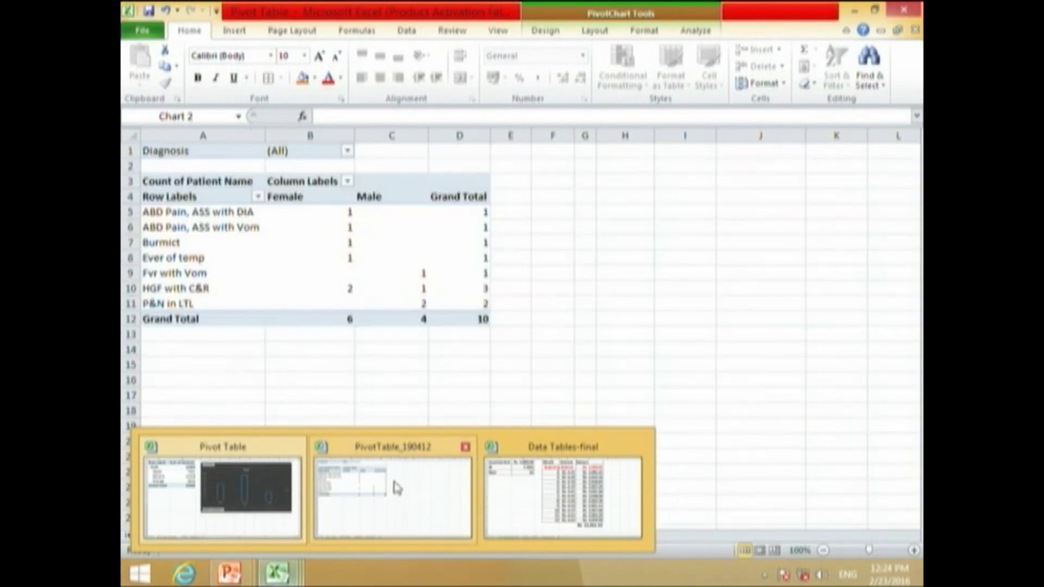
click(396, 495)
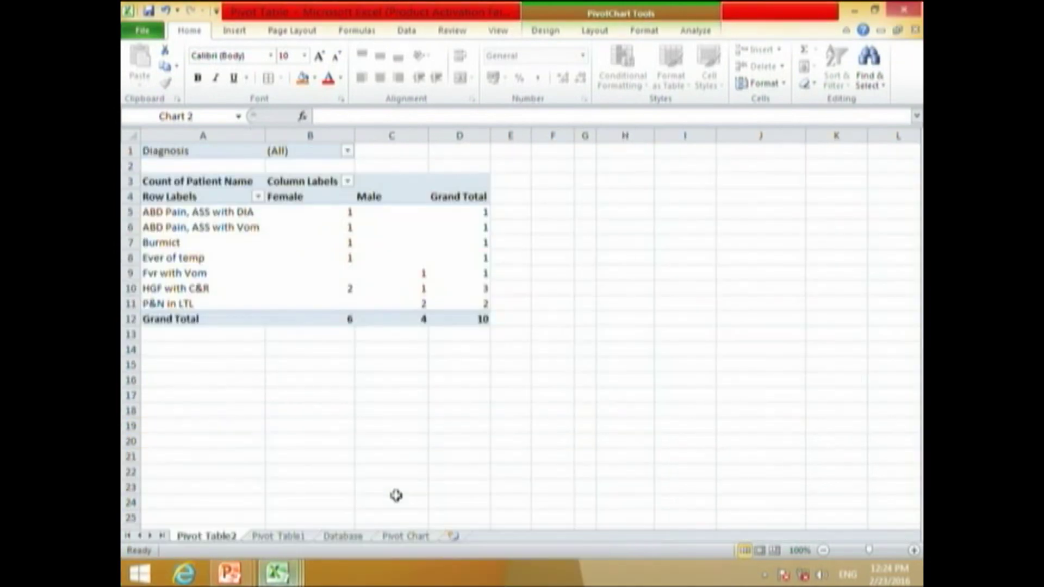
click(903, 9)
click(546, 320)
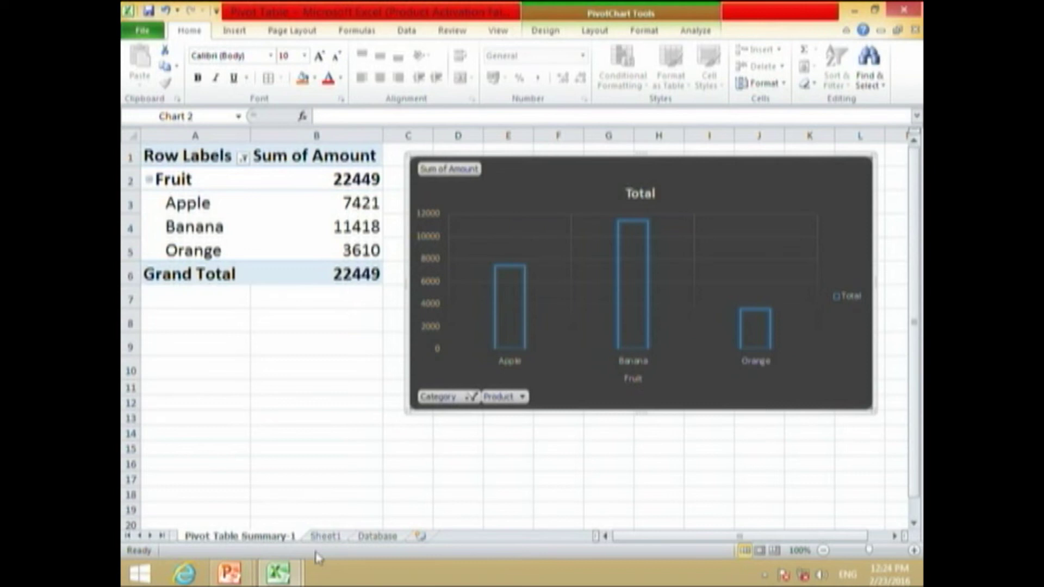
click(901, 12)
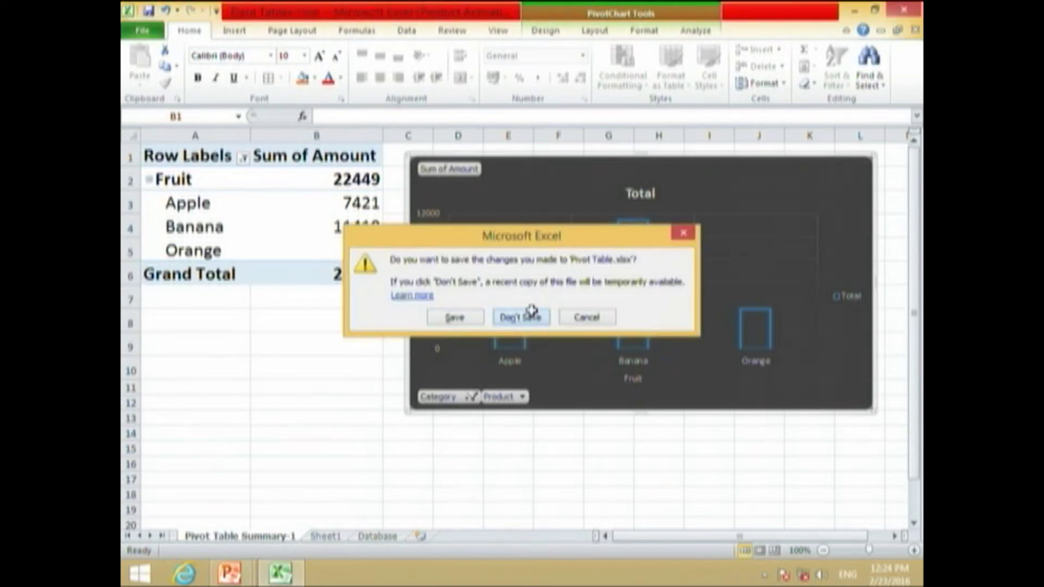
click(533, 313)
Return to the Compound Int sheet of the Data Tables-final workbook and select the interest rate in B2.
click(282, 573)
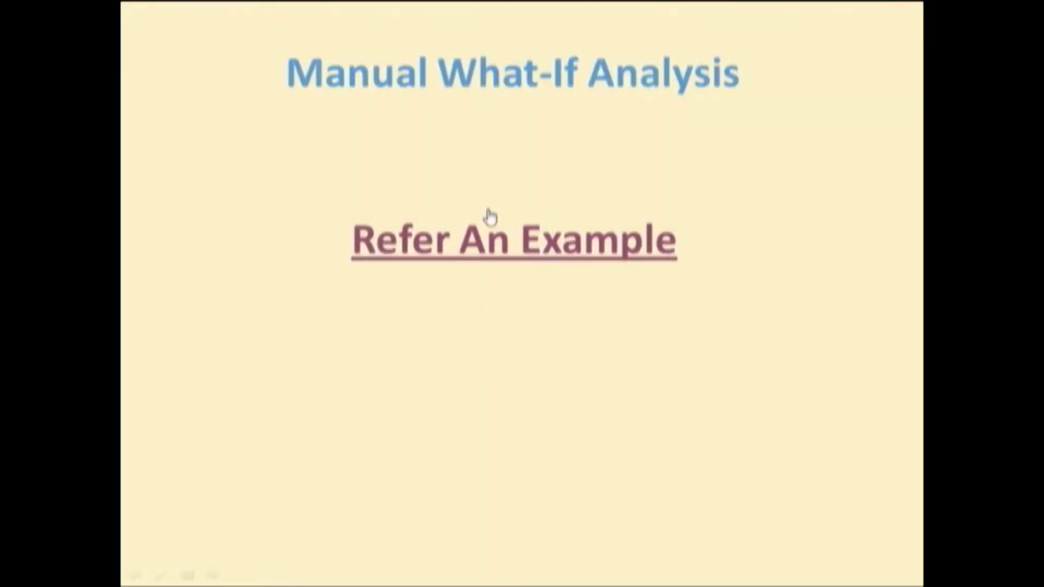
click(659, 255)
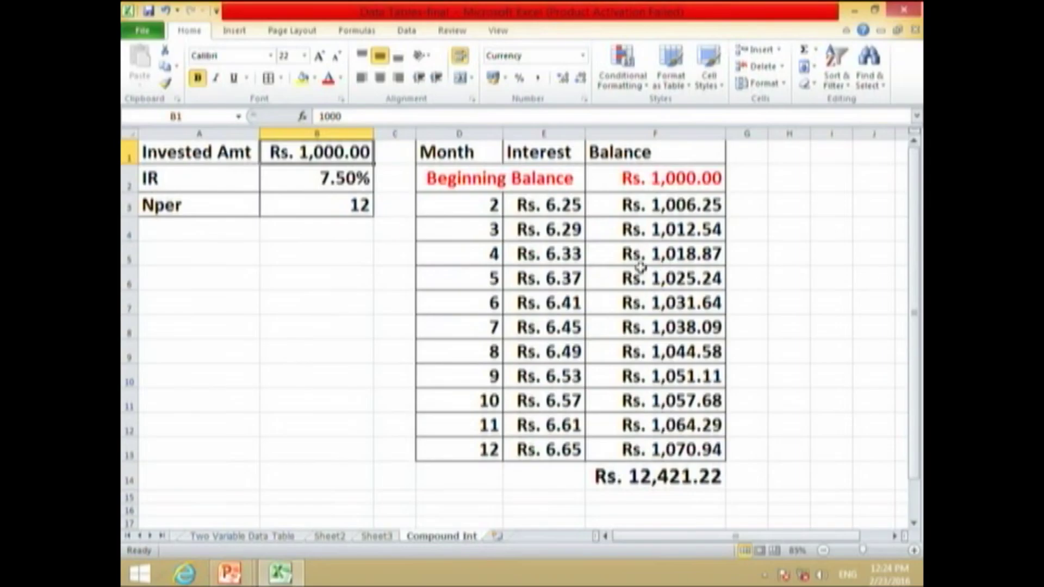
click(319, 181)
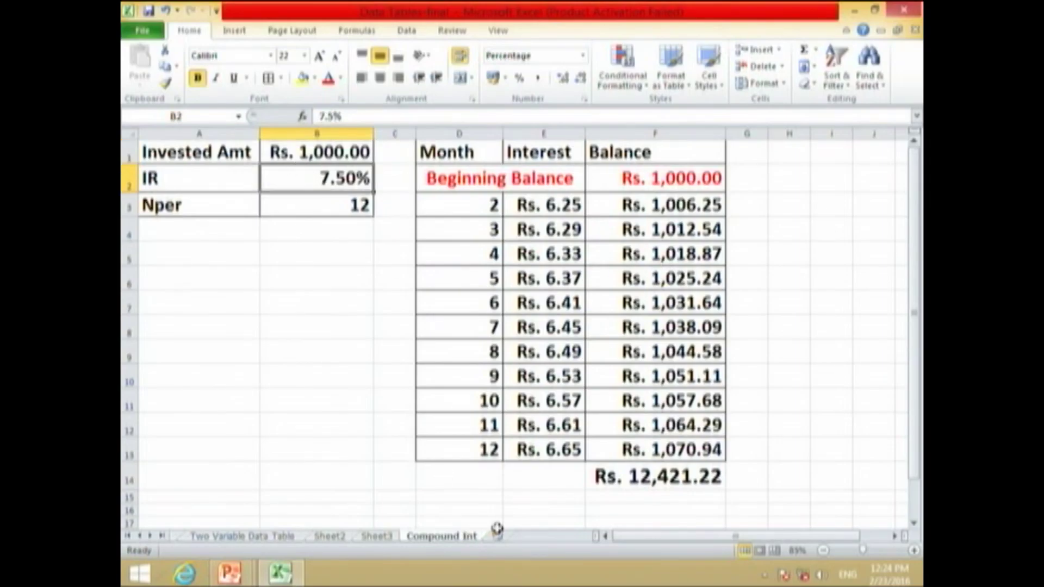
Set the interest rate in B2 to 8% and inspect the total beneath the Balance column.
text(8)
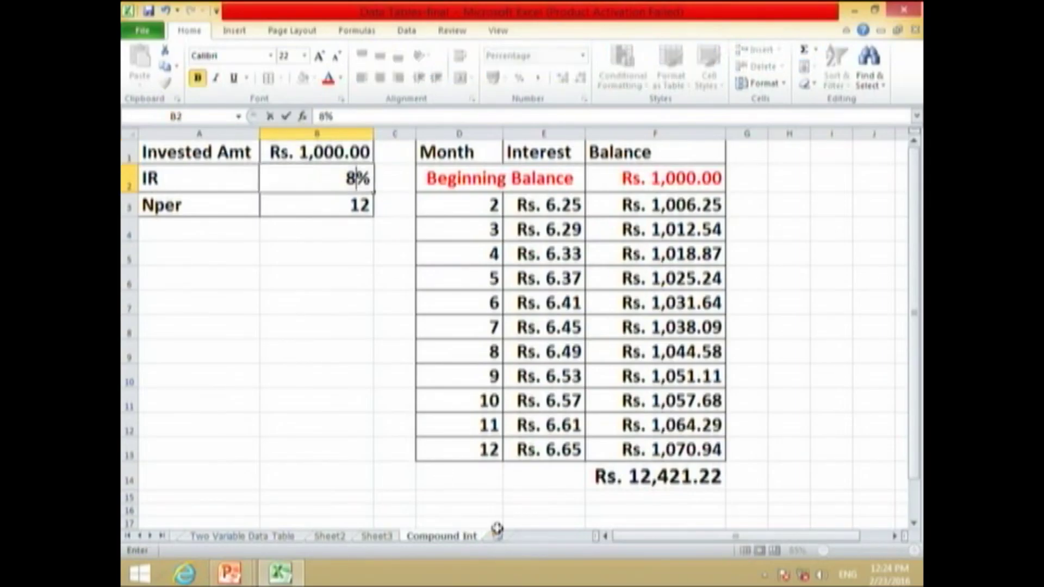
key(alt+Tab)
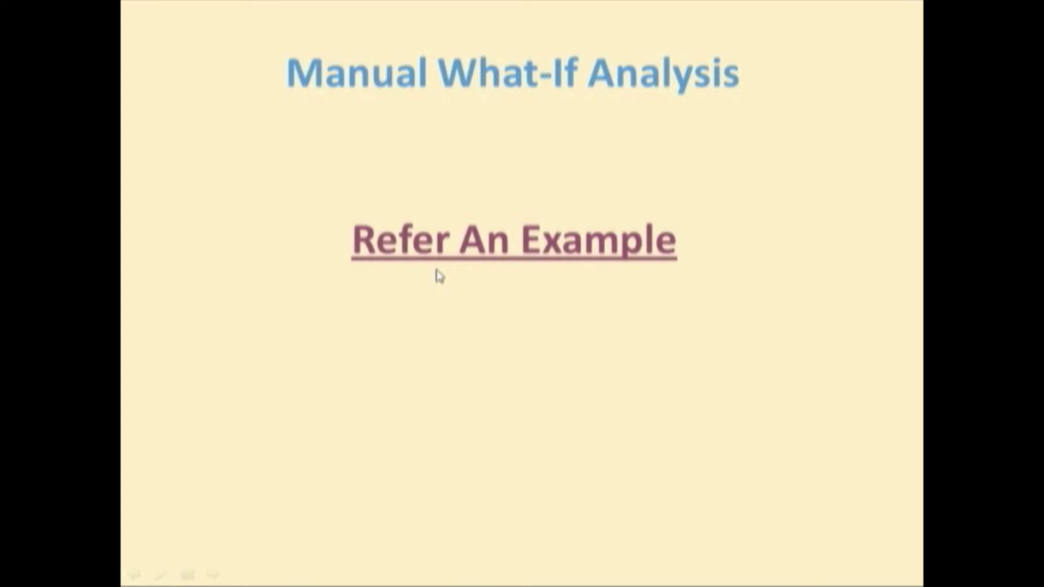
key(alt+Tab)
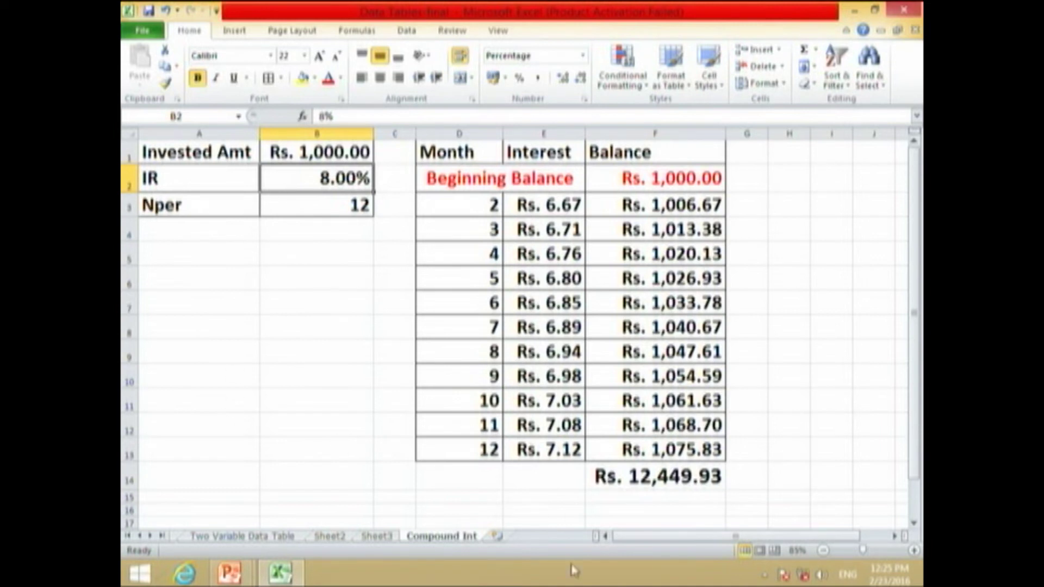
click(698, 484)
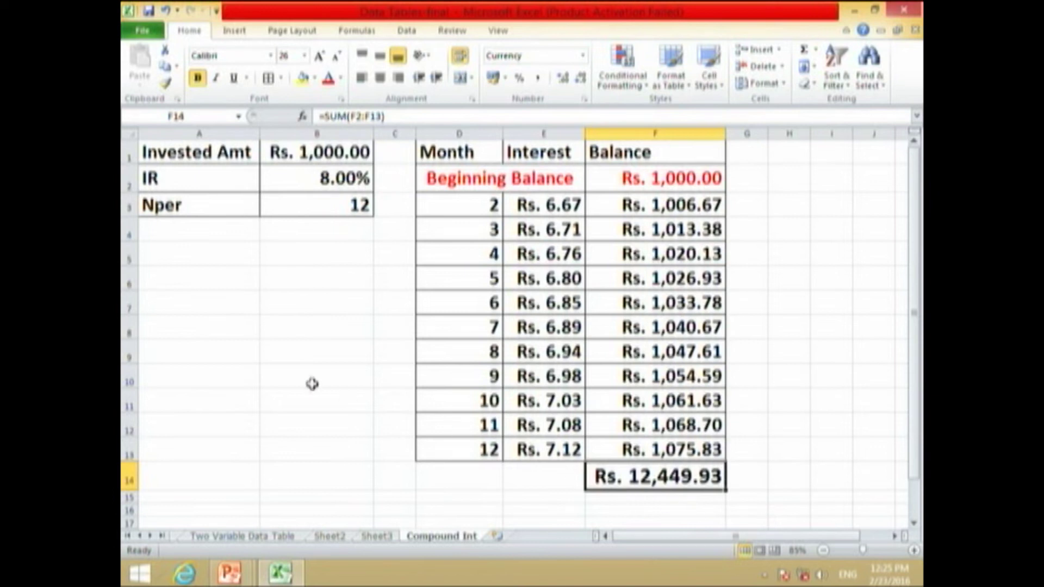
Set the interest rate in B2 to 9.5% and check the Balance total in F14.
click(316, 175)
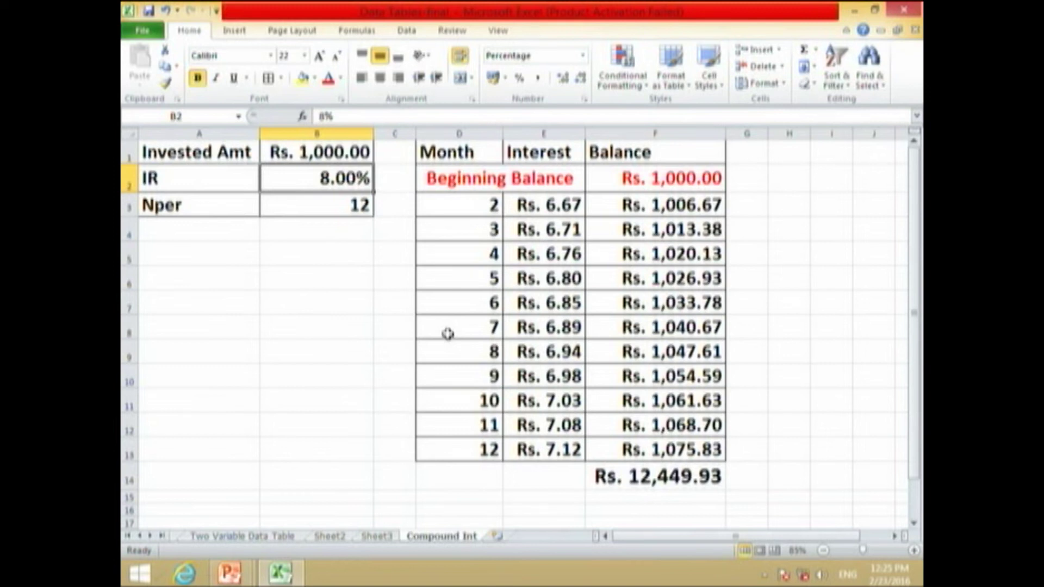
text(9.5)
key(Return)
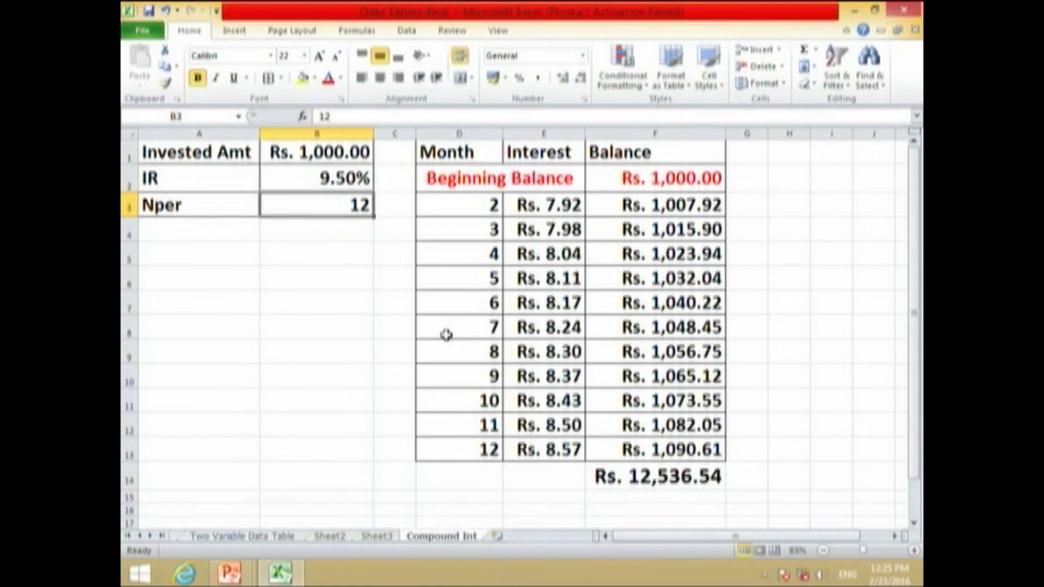
click(666, 481)
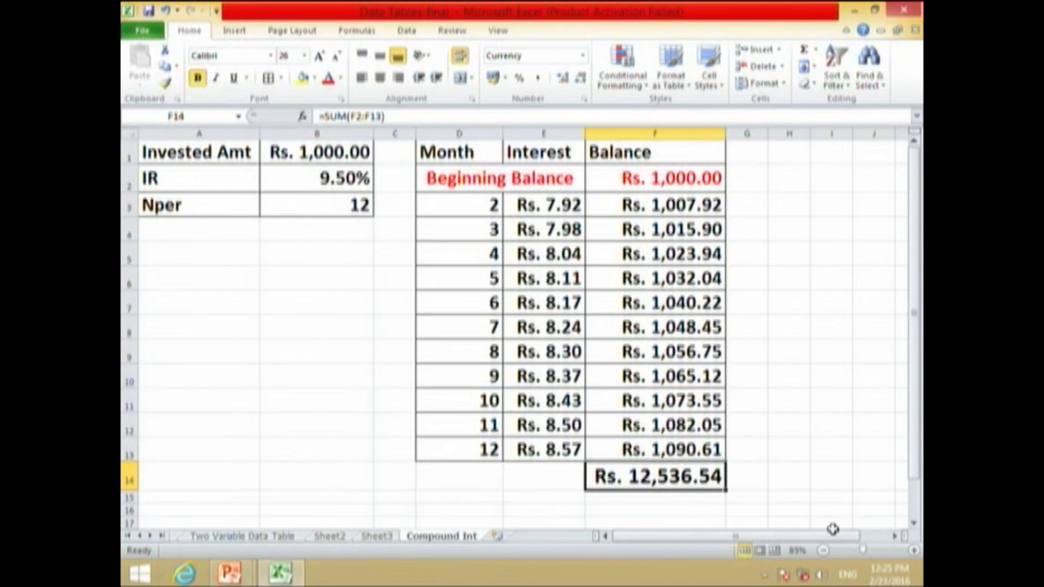
Examine the interest rate cell, the monthly balances from F3 down and the sum in F14.
click(346, 180)
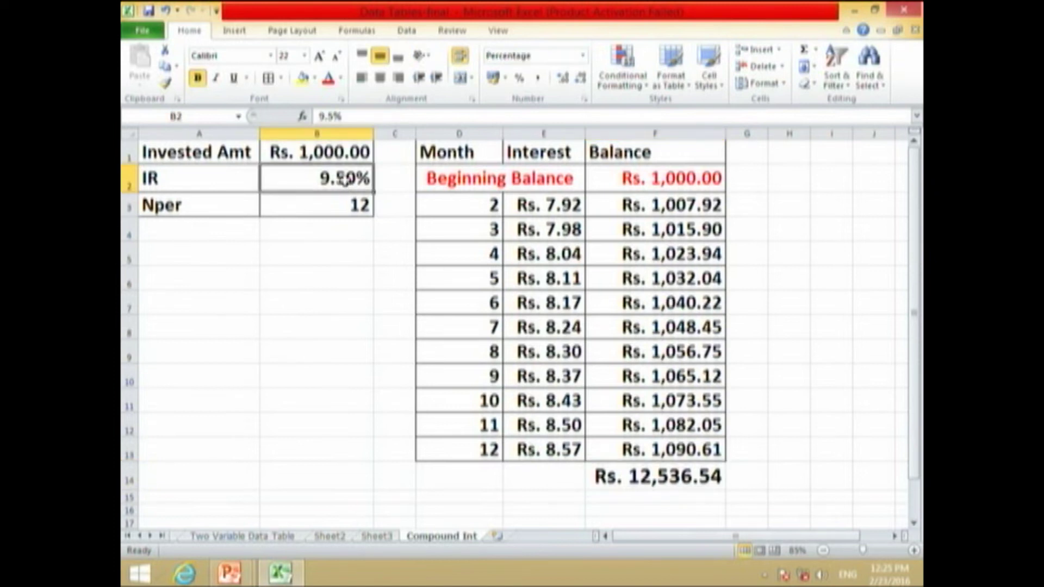
right_click(346, 180)
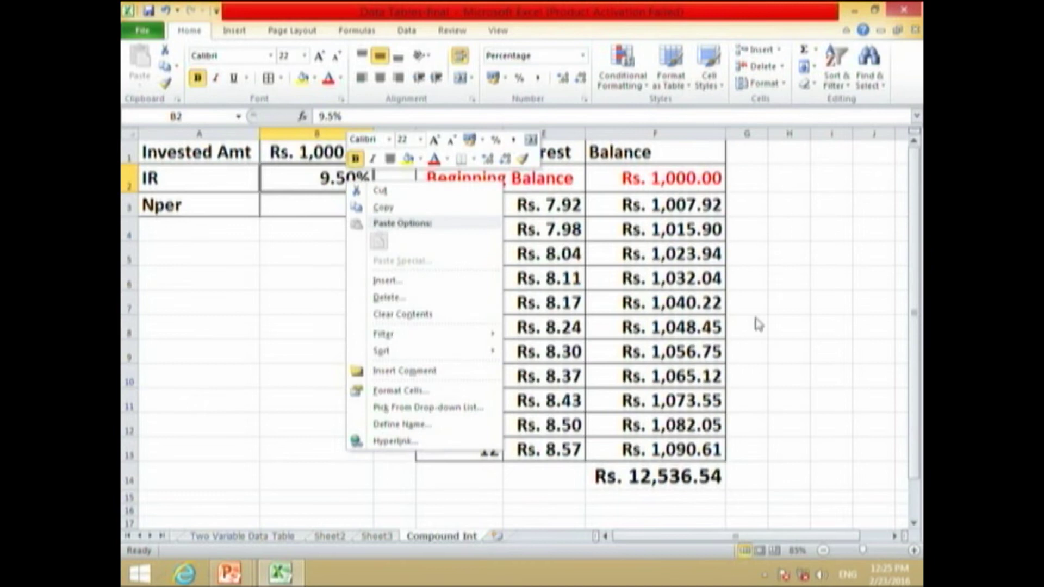
click(687, 204)
drag(689, 205, 686, 476)
click(674, 451)
click(683, 477)
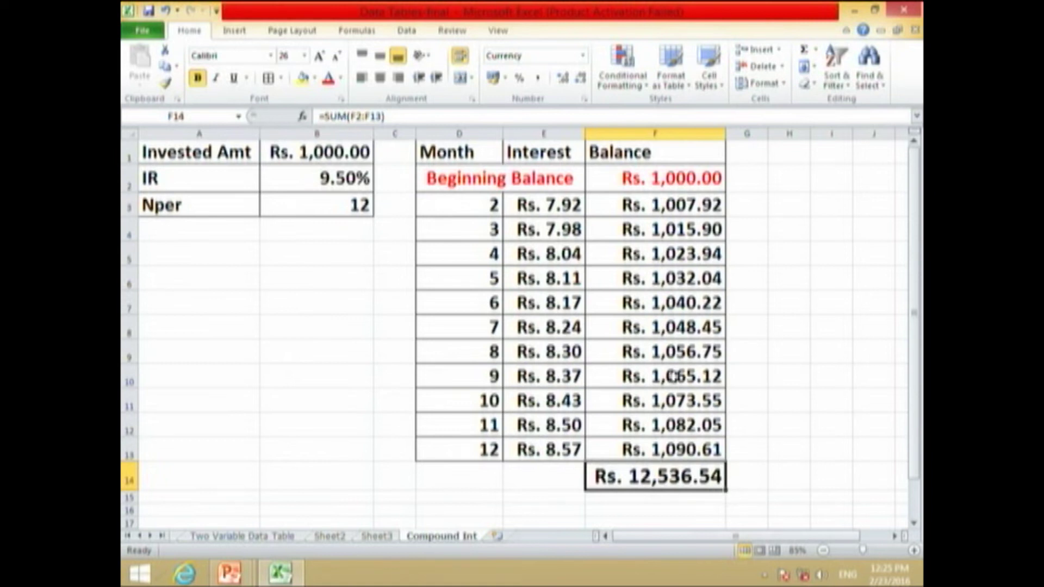
Set the interest rate in B2 to 10% and review the Balance total and the whole monthly interest table.
click(309, 181)
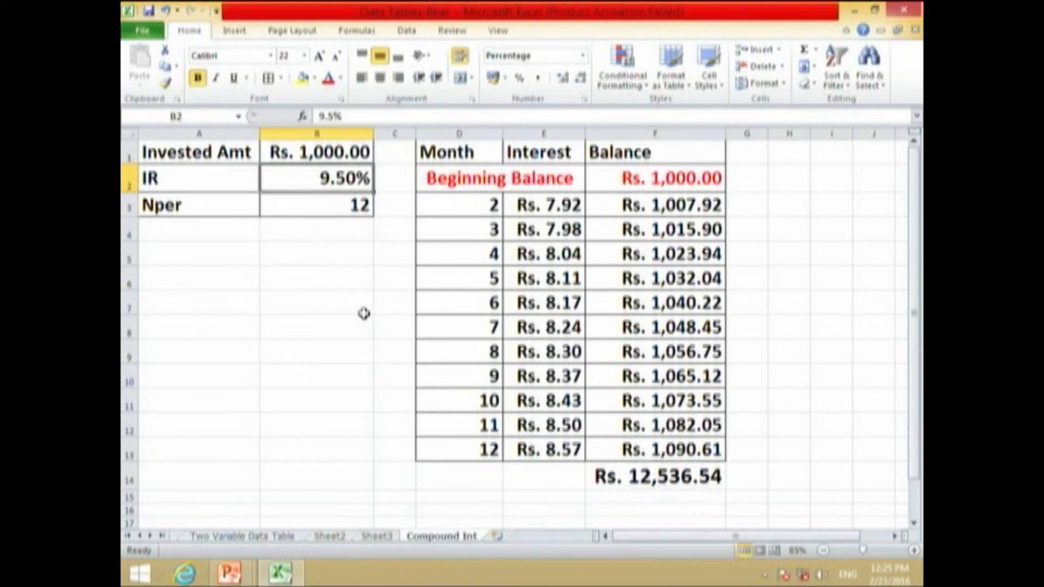
text(10)
key(Return)
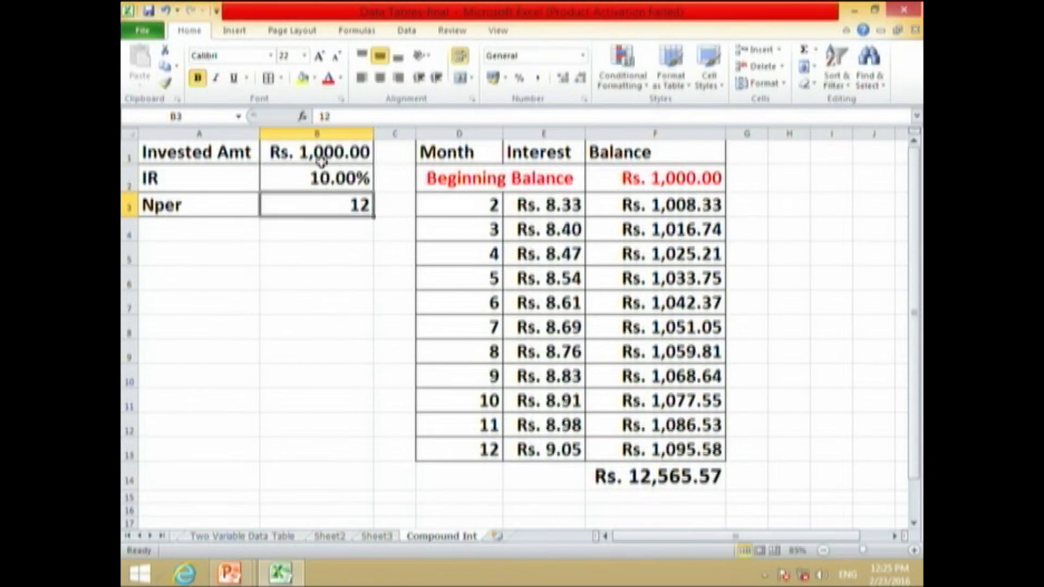
click(323, 182)
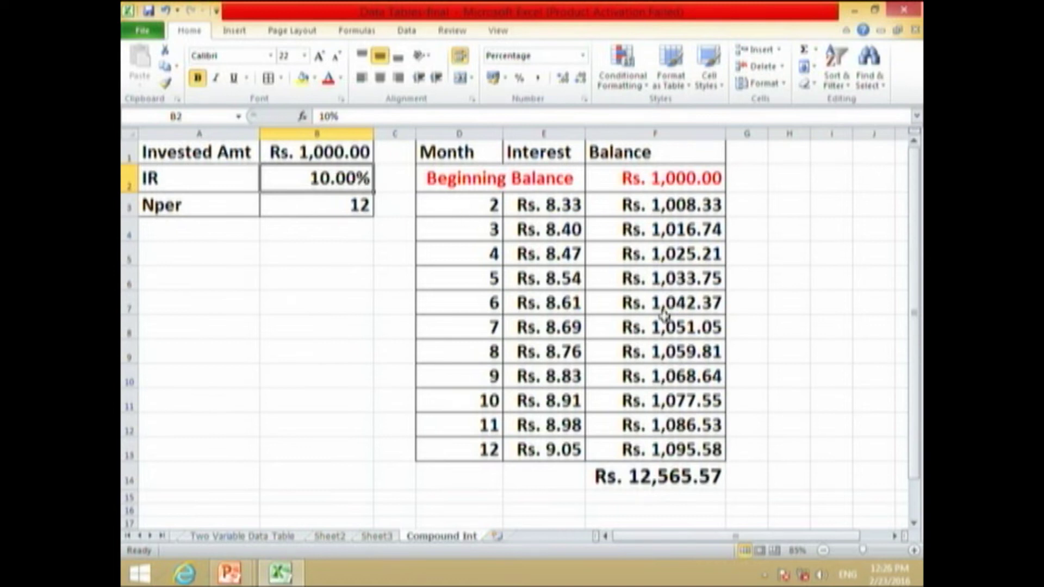
click(667, 481)
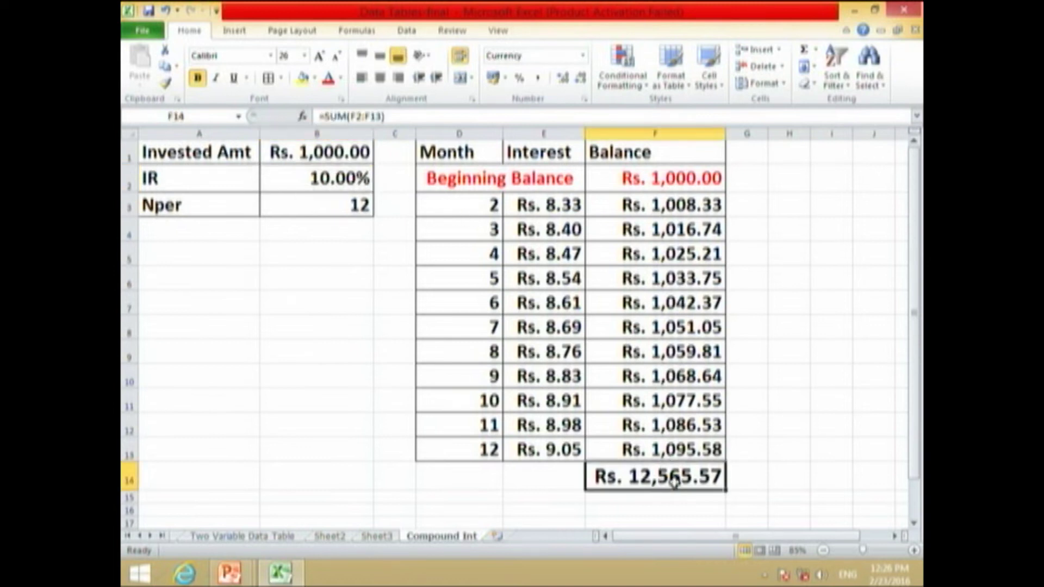
drag(683, 478, 454, 134)
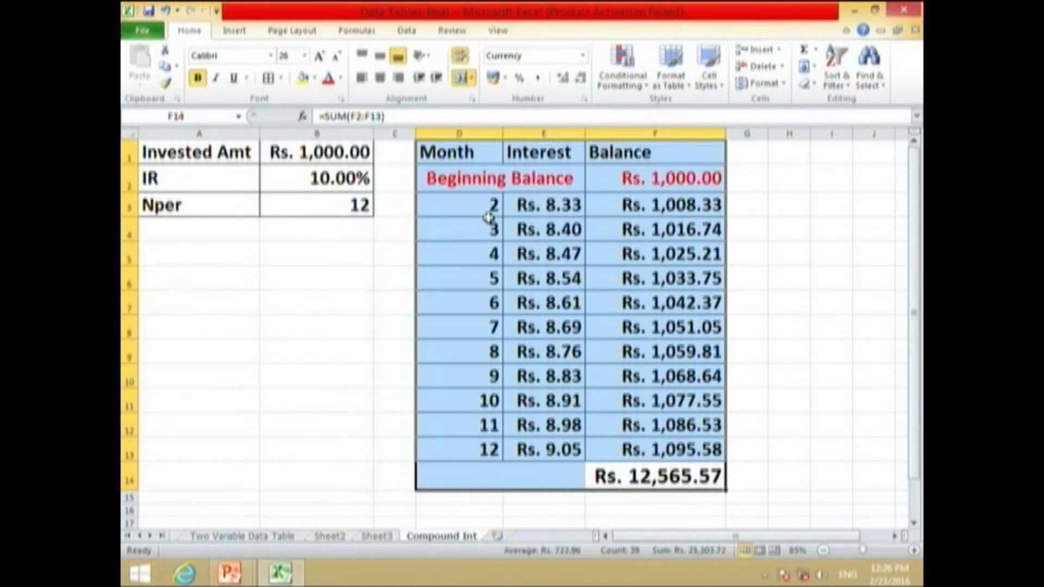
click(531, 325)
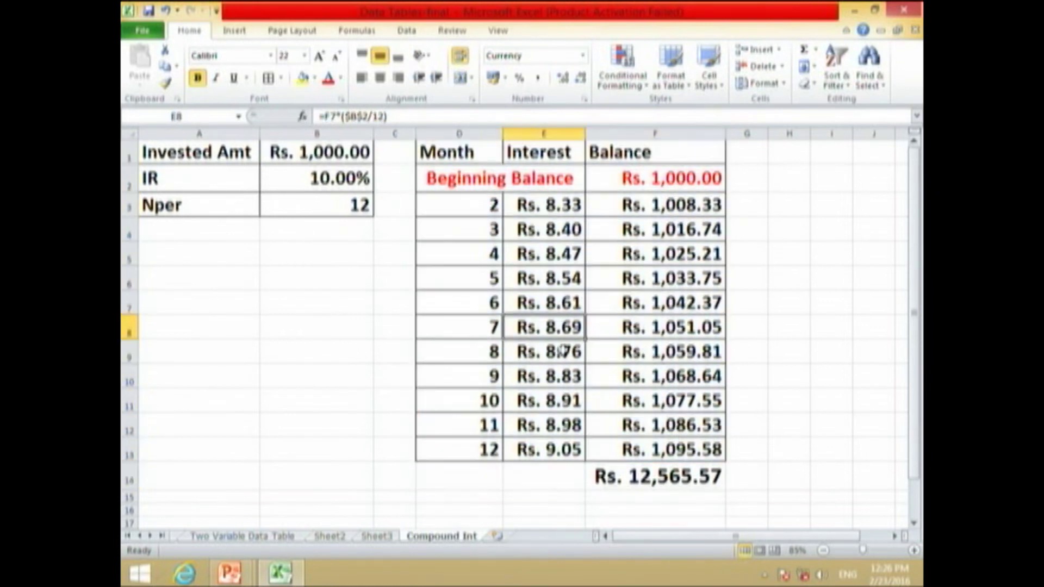
Switch to the PowerPoint slide show, advance to the Using Data Table example slide and follow its link back to the workbook.
key(alt+Tab)
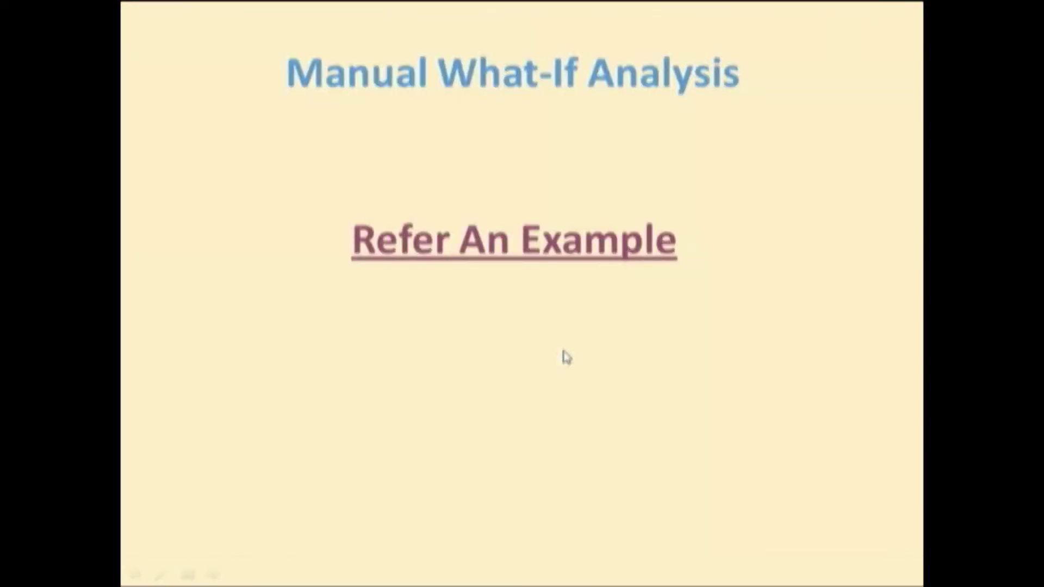
click(566, 356)
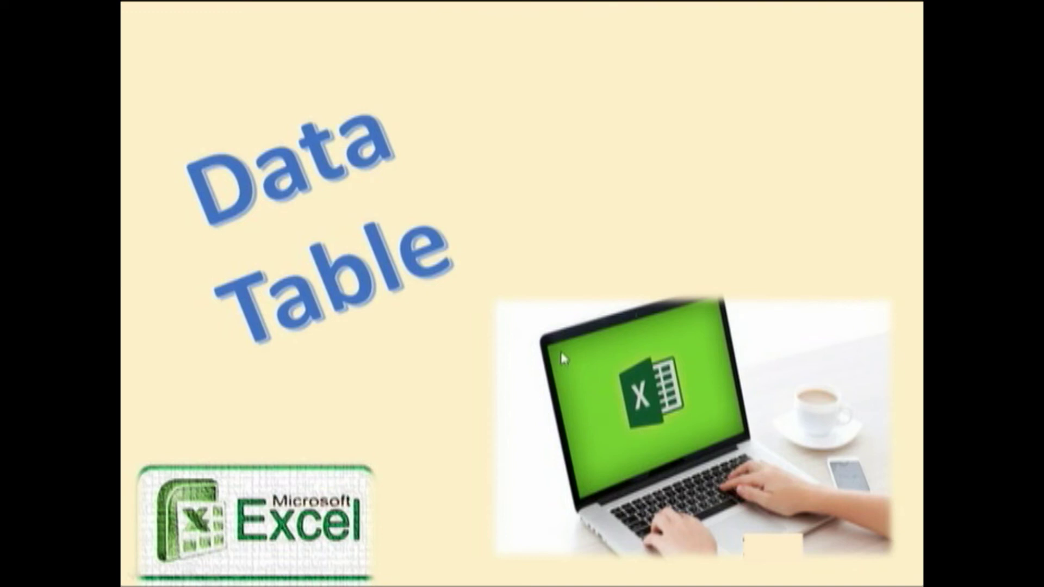
click(560, 350)
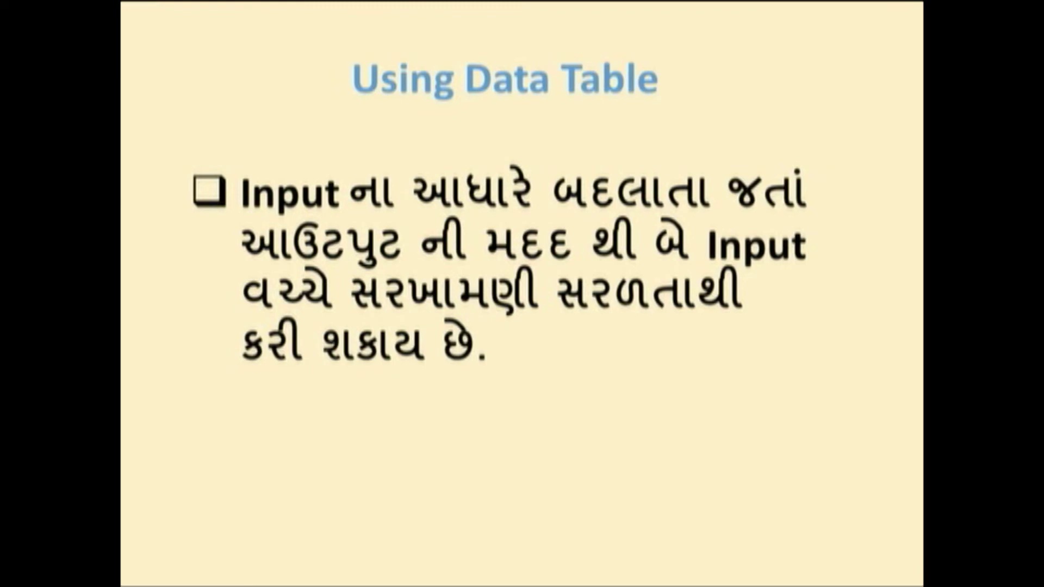
key(Right)
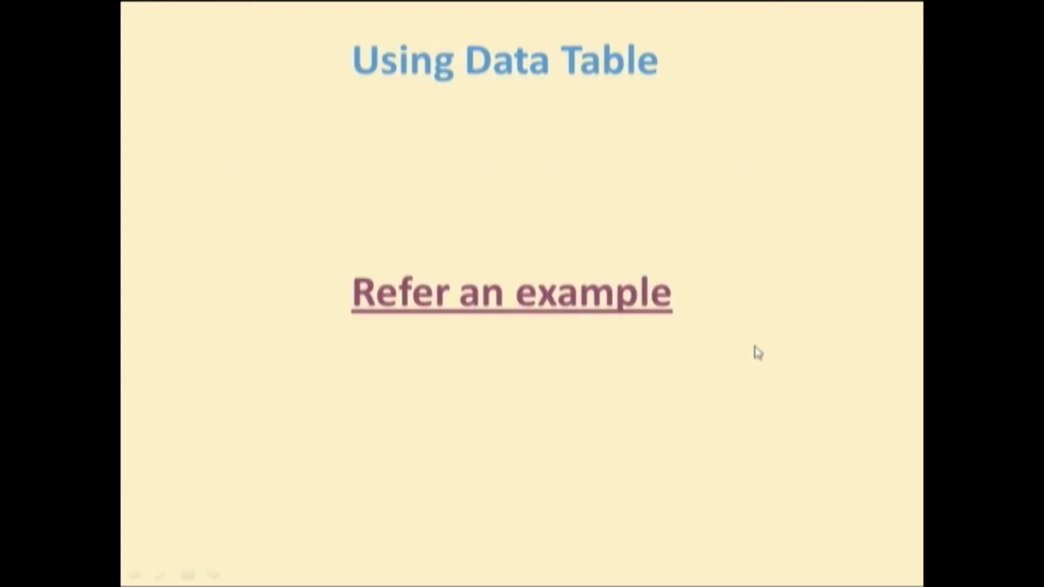
click(611, 294)
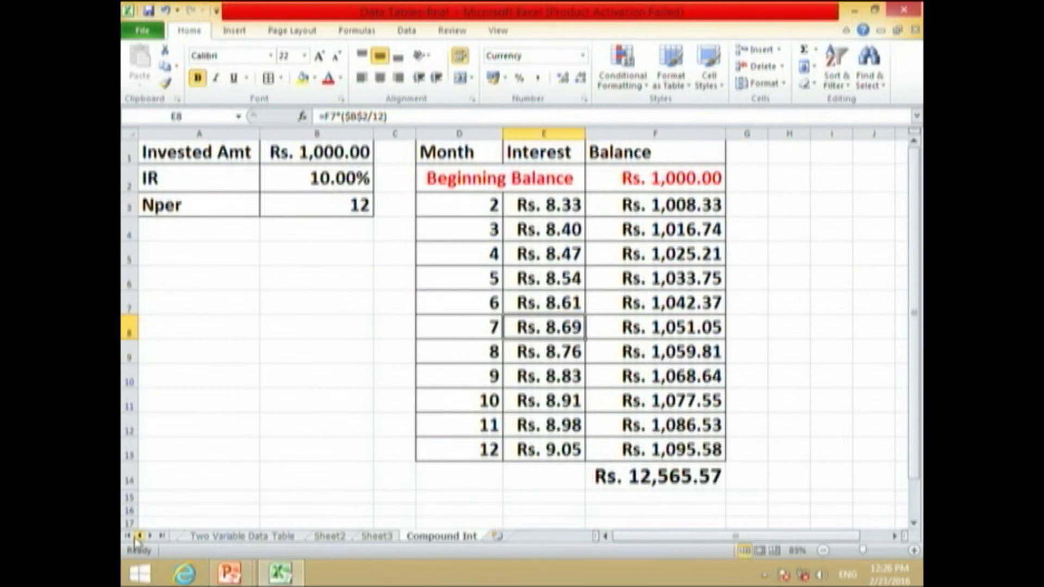
Open the One Variable Data Table worksheet and enlarge its view to 145%.
click(140, 536)
click(217, 539)
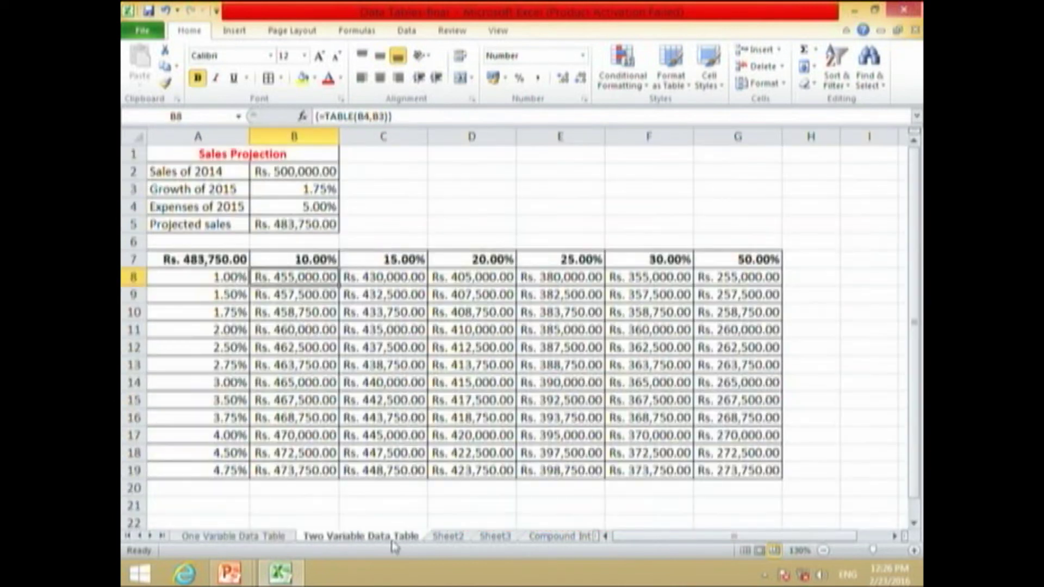
click(387, 537)
click(274, 537)
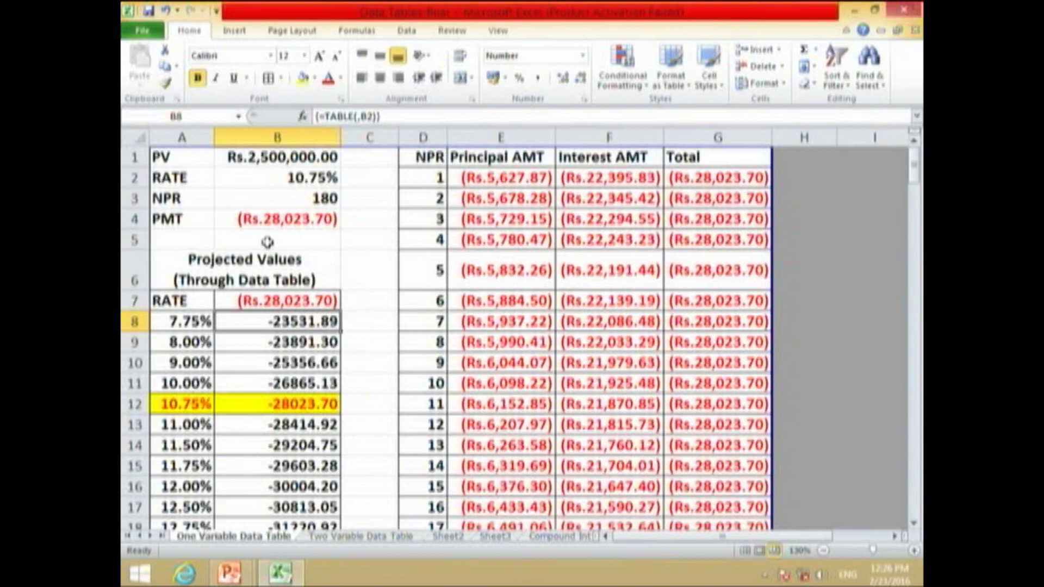
ctrl+scroll(304, 261, up, 1)
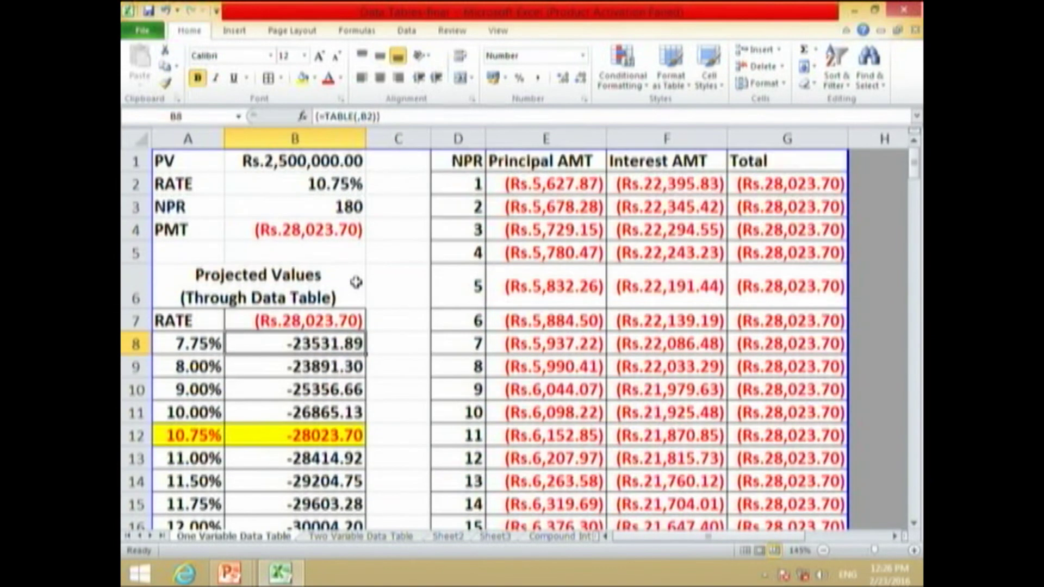
Examine the loan's PV, RATE and NPR inputs and the PMT formula in B4.
click(292, 165)
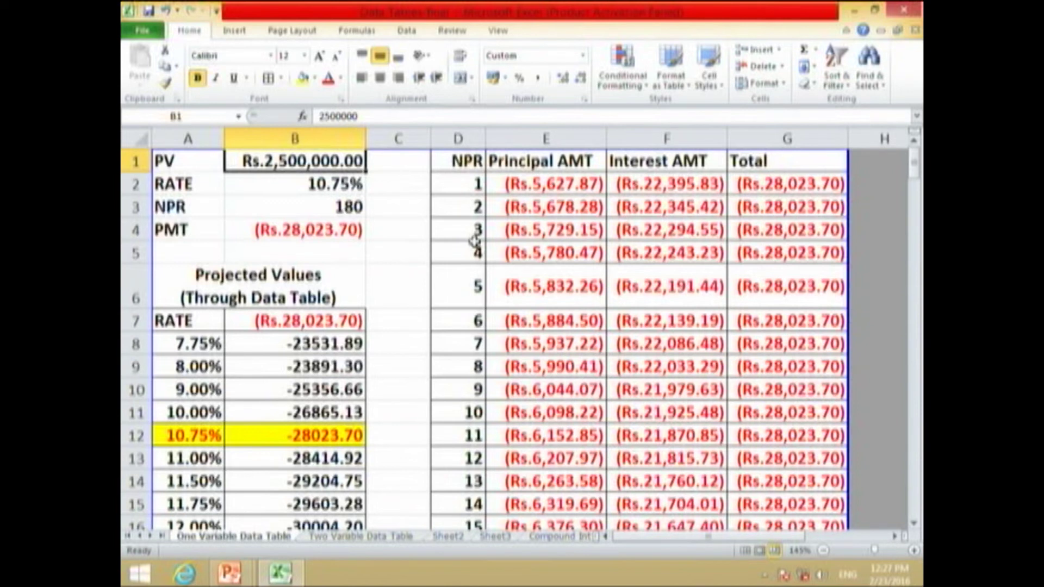
key(Down)
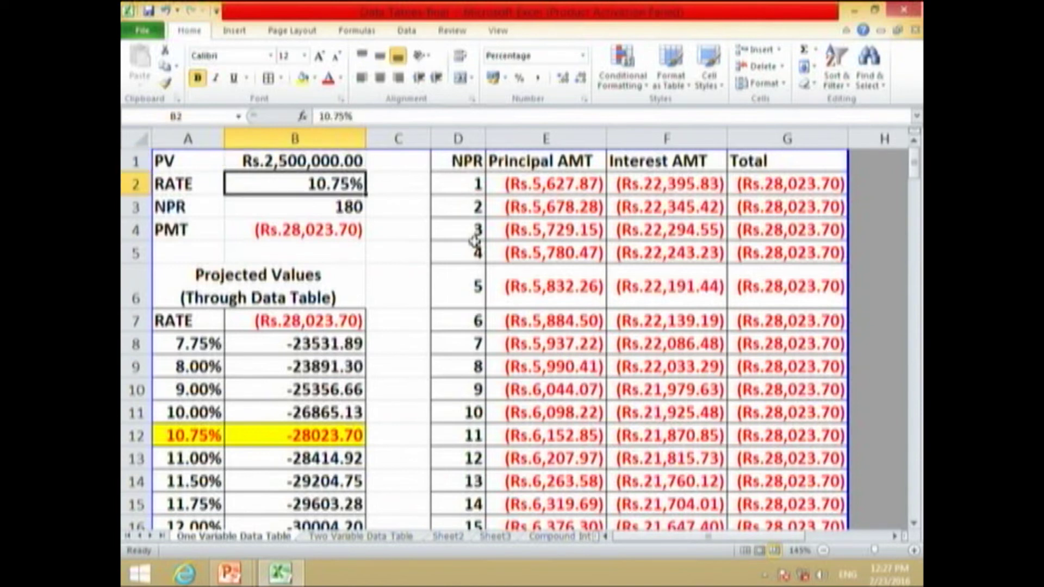
key(Down)
right_click(474, 241)
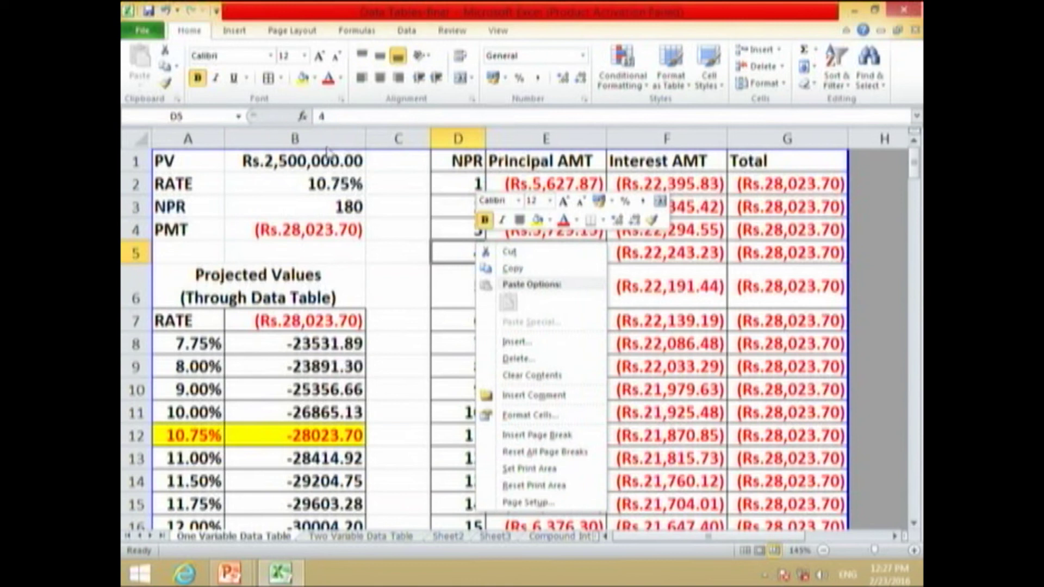
click(308, 202)
ctrl+scroll(267, 218, up, 1)
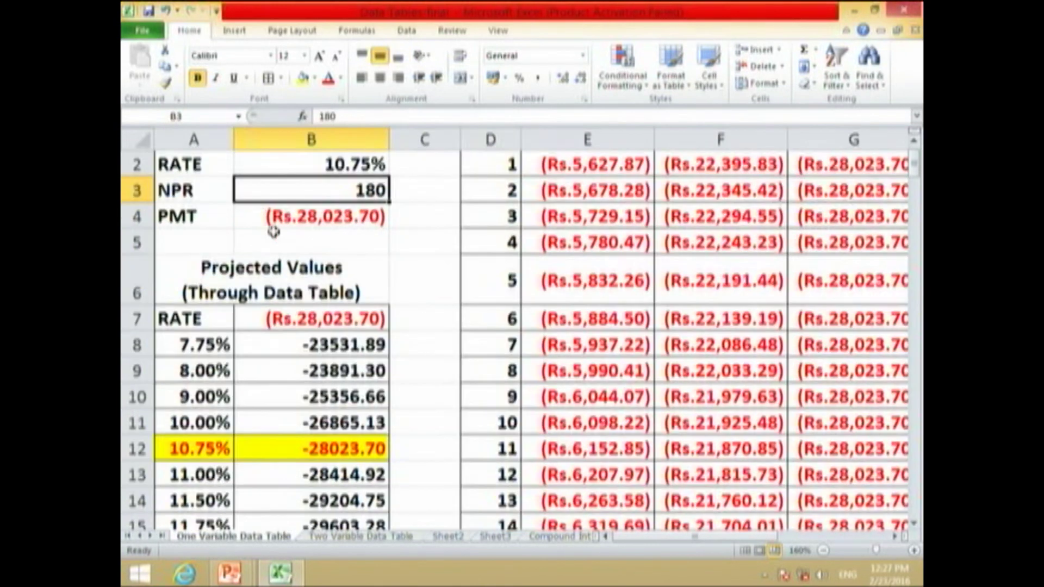
scroll(272, 239, up, 1)
key(Down)
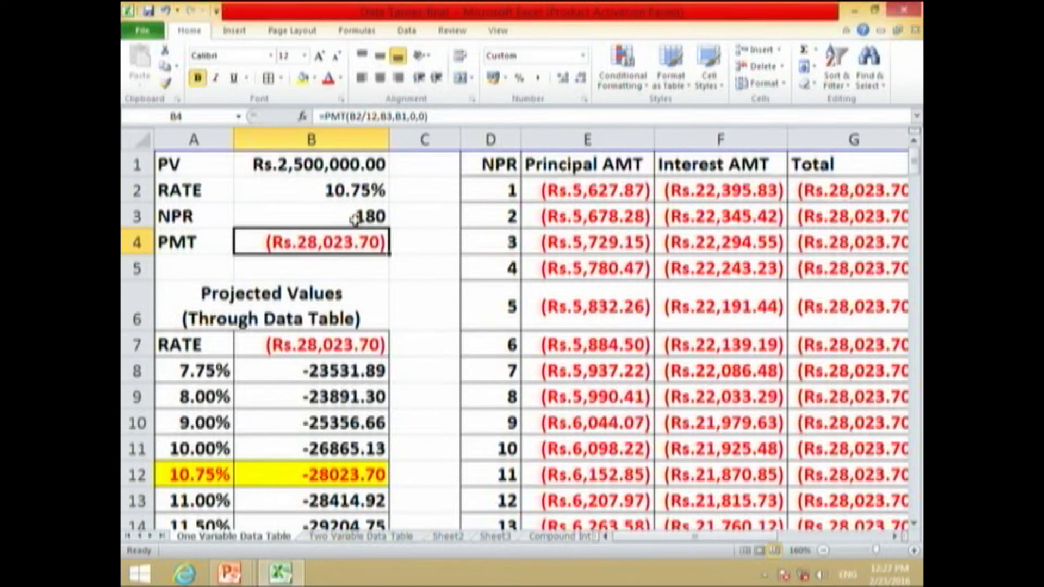
drag(354, 219, 353, 242)
Select the Total amounts from G2 down through all 180 periods to review the monthly payments.
ctrl+scroll(601, 298, down, 3)
drag(646, 174, 634, 501)
scroll(712, 461, up, 20)
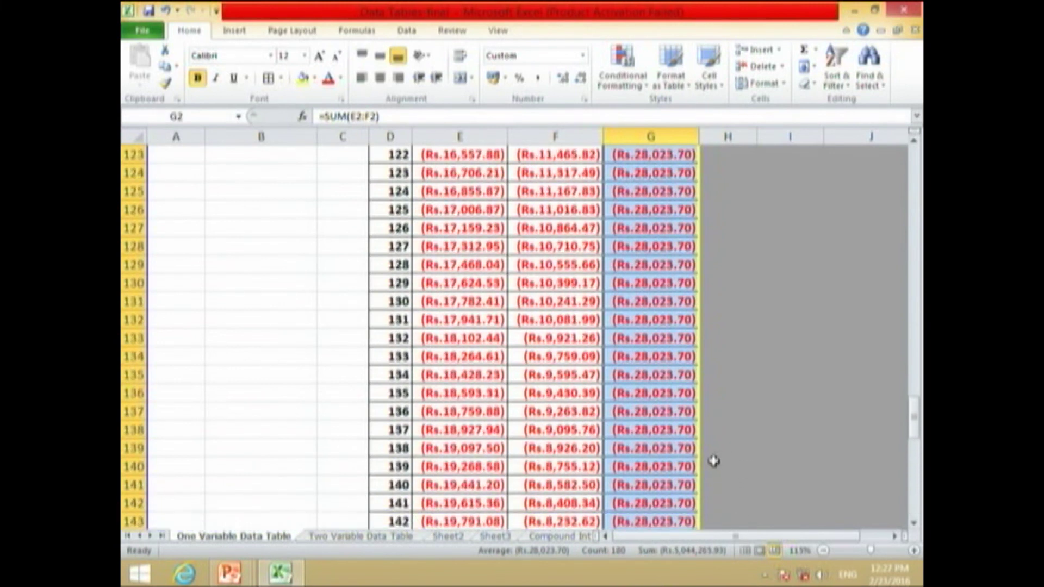
scroll(705, 466, up, 7)
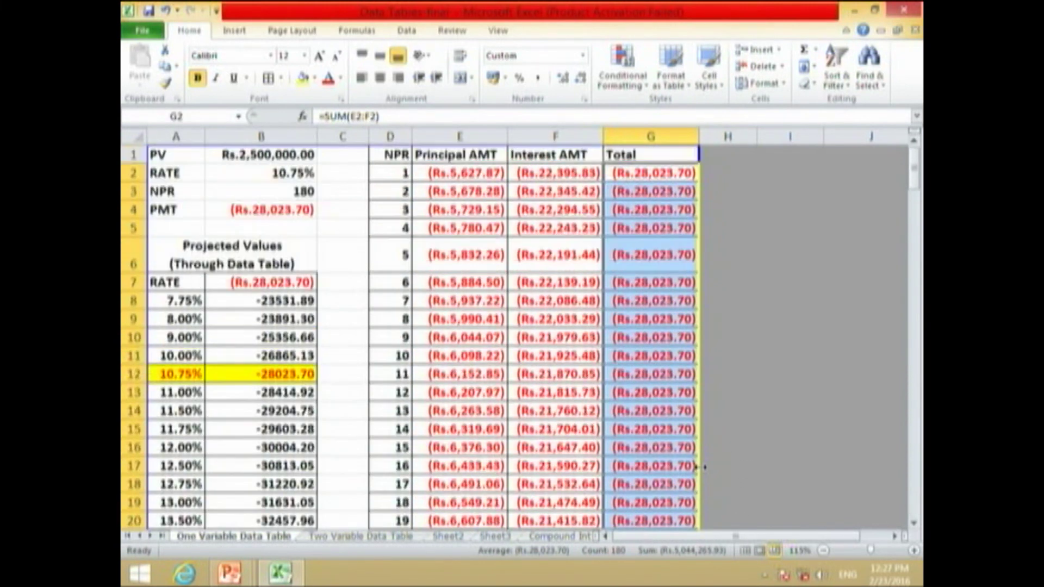
Examine the principal formula in E2 and the interest formula in F2 for the first loan period.
click(428, 176)
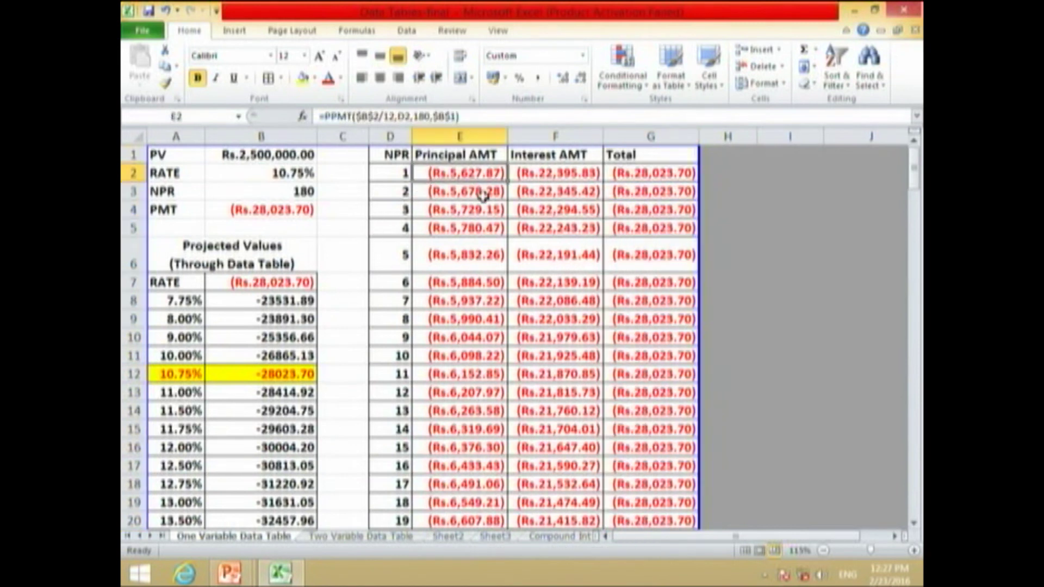
scroll(447, 180, up, 2)
click(447, 180)
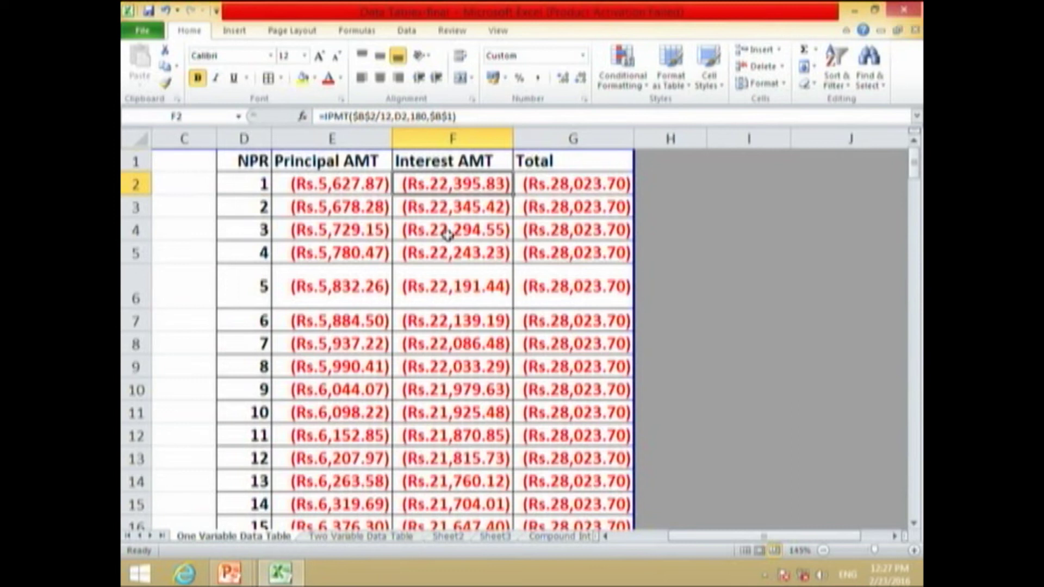
Go down the Interest AMT column from F2 to period 180 in F181 to review how monthly interest changes.
key(Down)
key(Down)
key(Down)
key(Down)
key(Down)
key(Down)
key(Down)
key(Down)
key(Down)
key(Down)
key(Down)
key(Down)
key(Down)
key(Down)
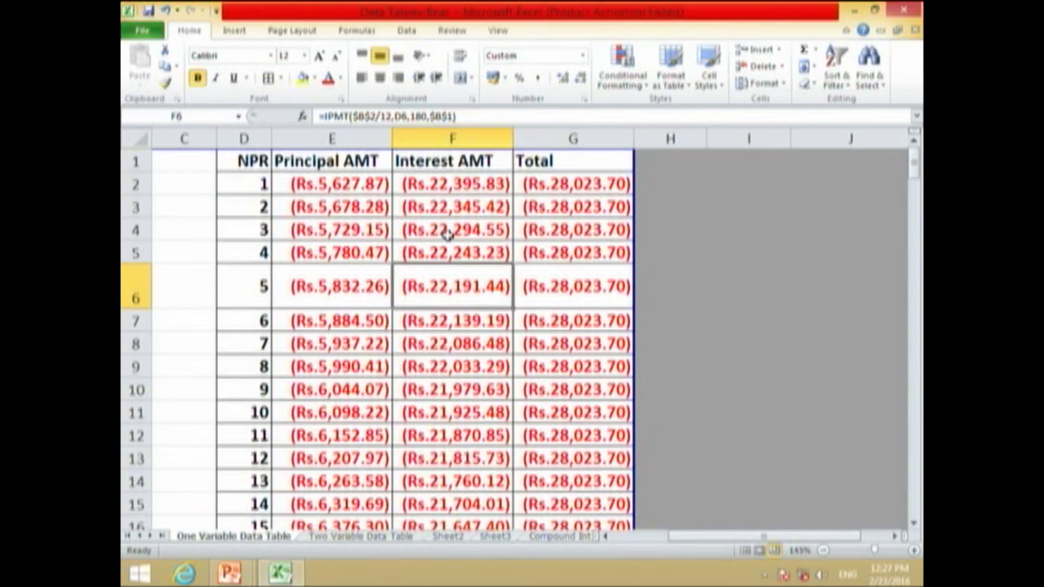
key(Down)
key(Down)
key(Down)
key(Down)
key(Down)
key(Down)
key(Down)
key(Down)
key(Down)
key(Down)
key(Down)
key(Down)
key(Down)
key(Down)
key(Down)
key(Down)
key(Down)
key(Down)
key(Down)
key(Down)
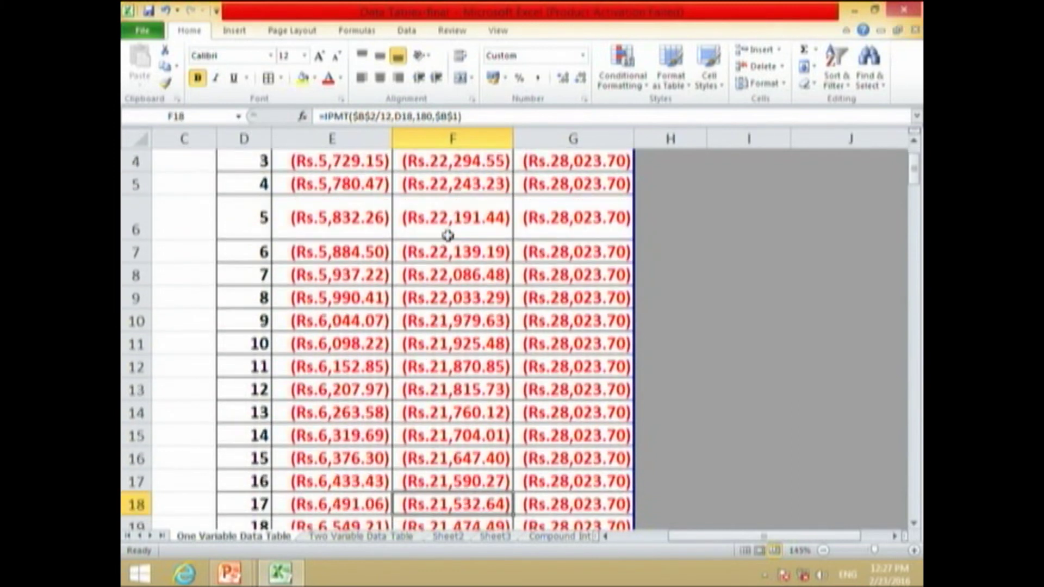
key(Down)
key(Down)
key(Down)
key(Down)
key(Down)
key(Down)
key(Down)
key(Down)
key(Down)
key(Down)
key(Down)
key(Down)
key(Down)
key(Down)
key(Down)
key(Down)
key(Down)
key(Down)
key(Down)
key(Down)
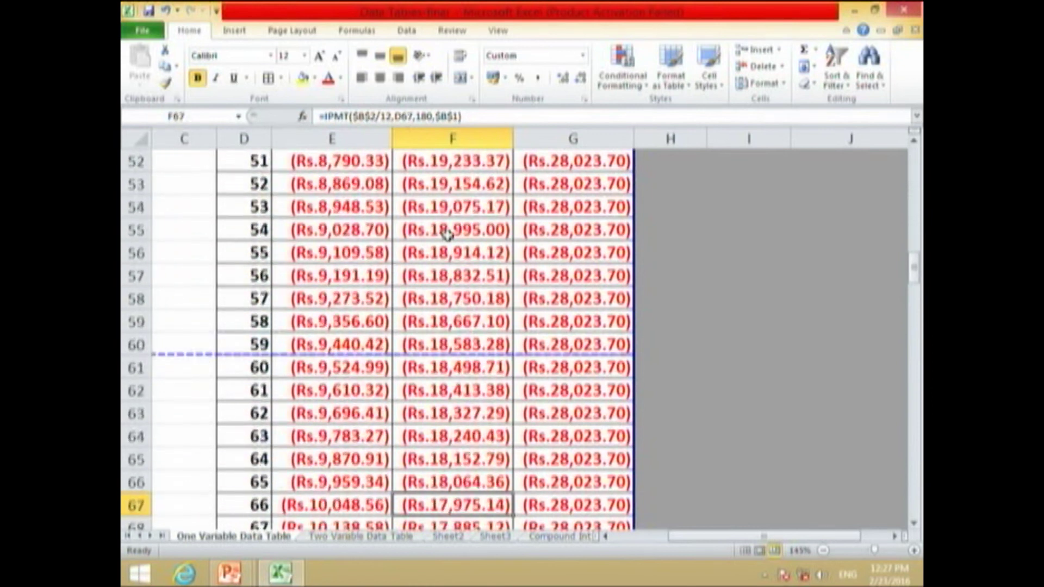
key(Down)
key(Down)
key(Down)
key(Down)
key(Down)
key(Down)
key(Down)
key(Down)
key(Down)
key(Down)
key(Down)
key(Down)
key(Down)
key(Down)
key(Down)
key(Down)
key(Down)
key(Down)
key(Down)
key(Down)
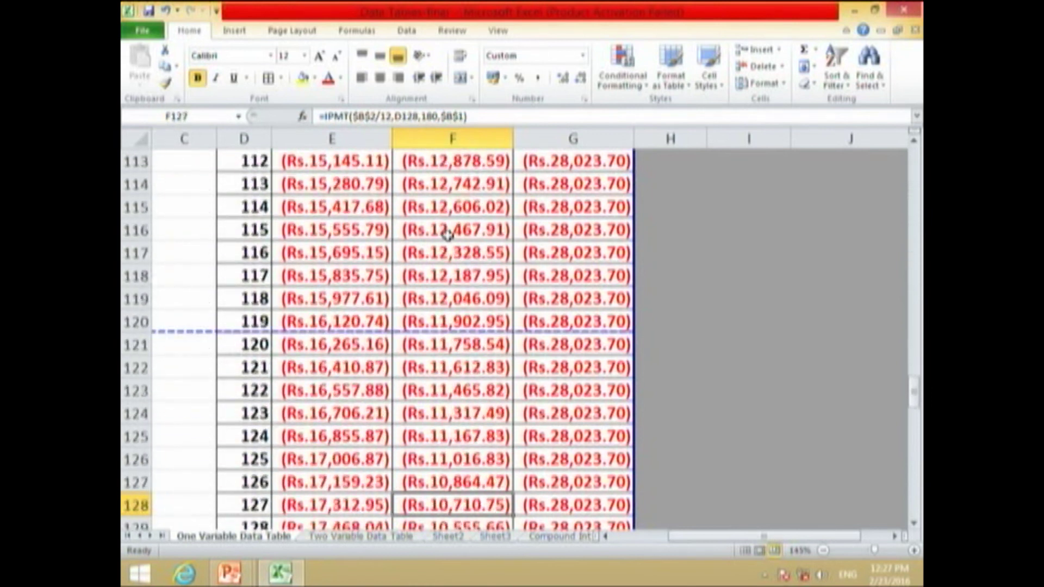
key(Down)
key(Down)
key(Down)
key(Down)
key(Down)
key(Down)
key(Down)
key(Down)
key(Down)
key(Down)
key(Down)
key(Down)
key(Down)
key(Down)
key(Down)
key(Down)
key(Down)
key(Down)
key(Down)
key(Down)
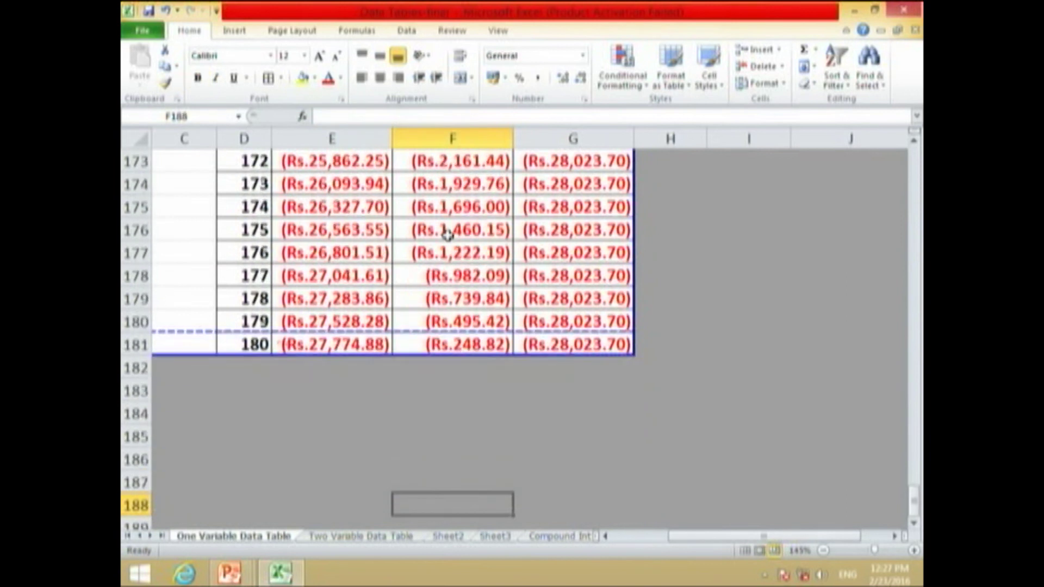
key(Up)
key(Up)
key(Up)
key(Up)
key(Up)
key(Up)
key(Up)
key(Up)
key(Up)
key(Up)
key(Up)
key(Up)
key(Up)
key(Up)
key(Up)
key(Up)
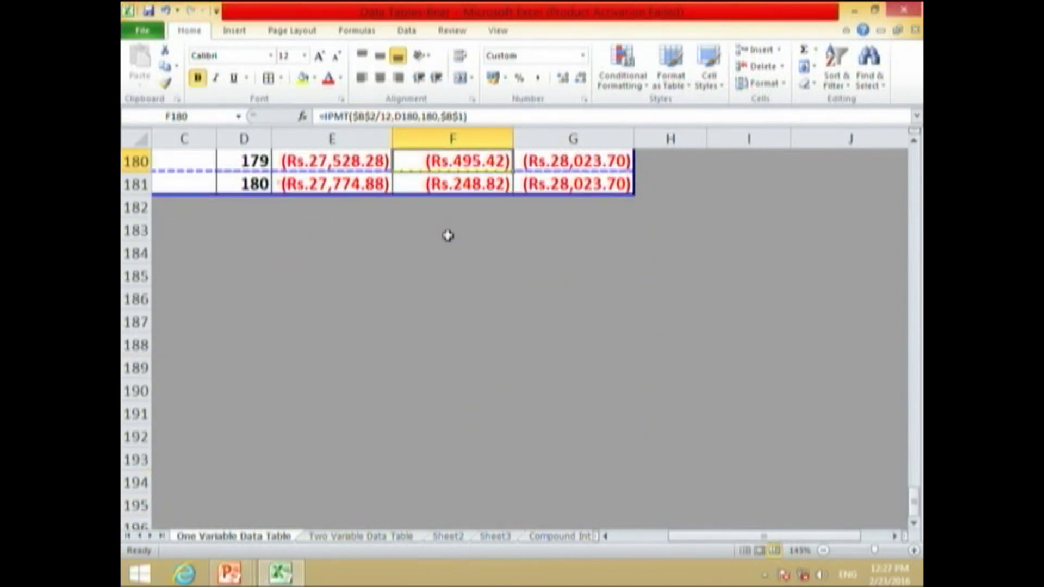
key(Down)
key(Down)
key(Down)
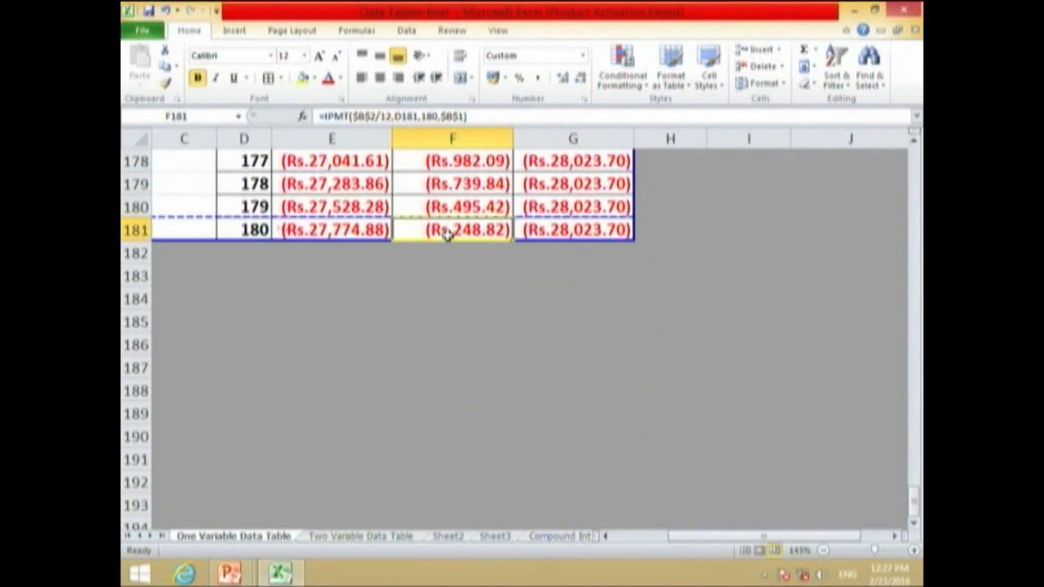
Return to the start of the schedule and compare the Principal AMT, Interest AMT and Total columns by selecting E6:E14 and G2:G14.
scroll(447, 233, up, 6)
scroll(432, 239, up, 20)
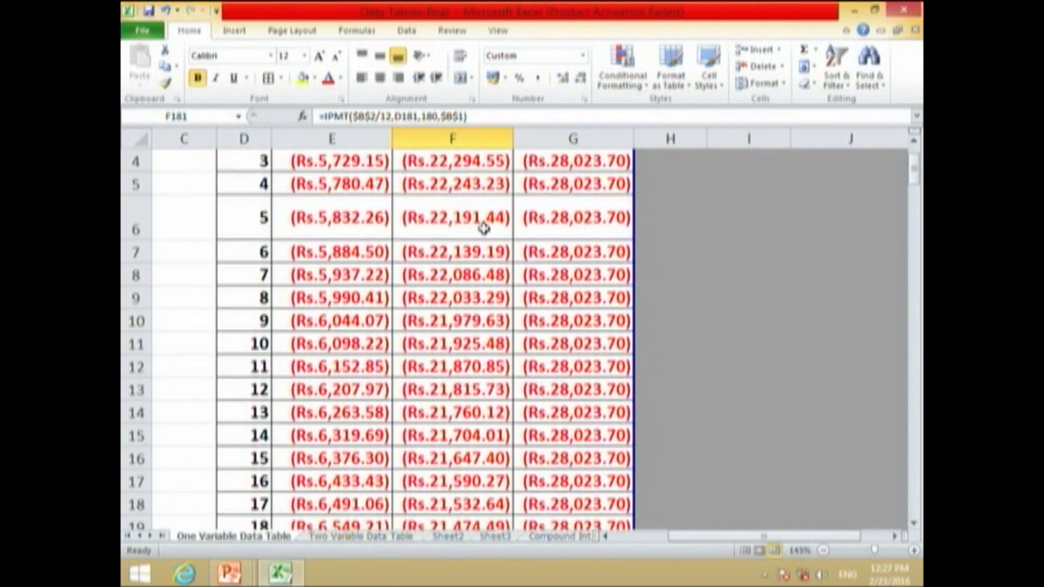
drag(482, 226, 482, 340)
drag(354, 414, 359, 223)
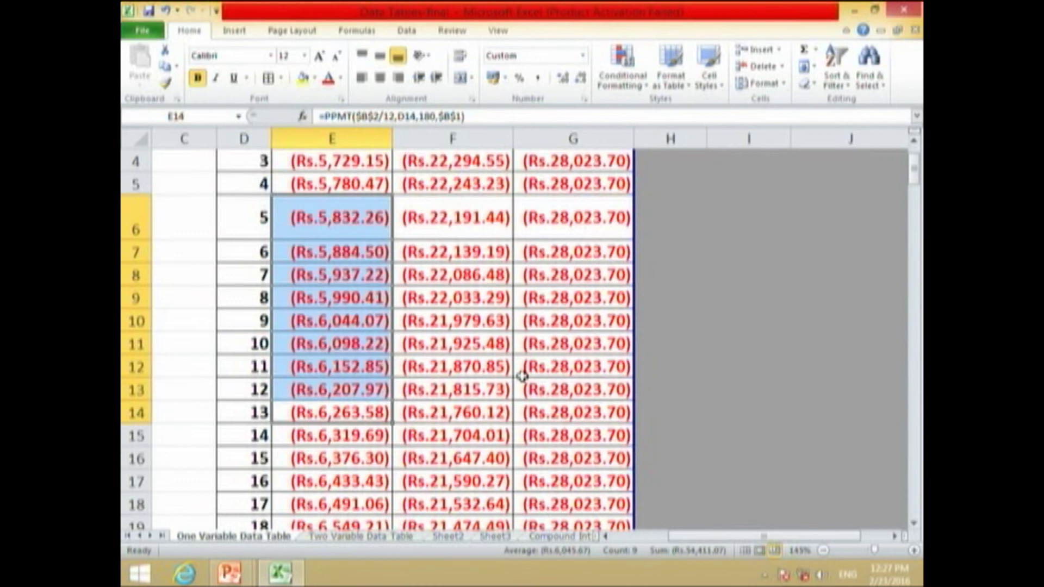
scroll(521, 399, up, 1)
drag(708, 538, 674, 538)
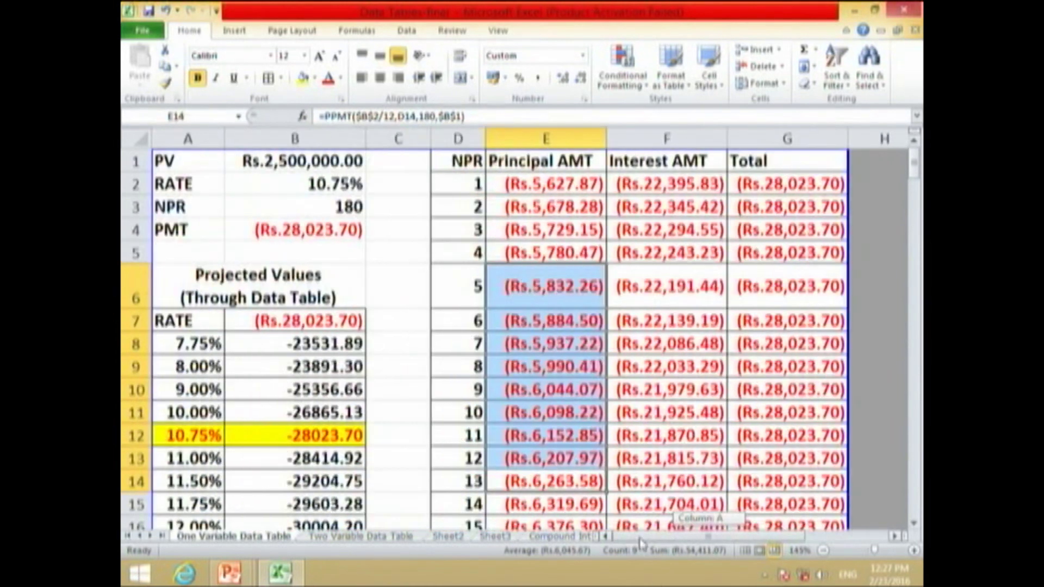
click(760, 278)
drag(767, 187, 782, 516)
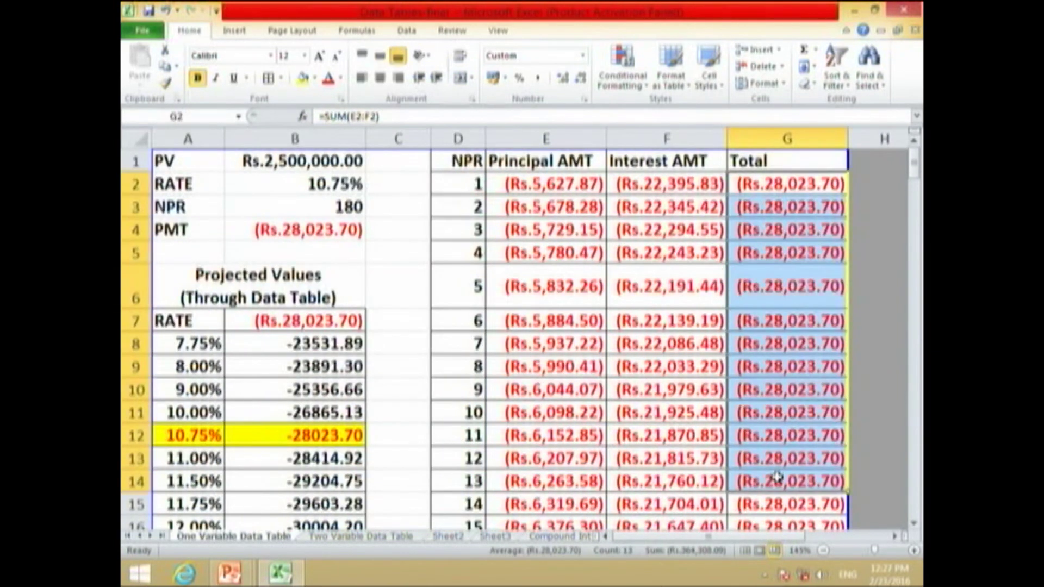
click(665, 389)
Examine the Projected Values heading, the TABLE formula in B8 and the RATE input in B2 that it refers to.
click(288, 297)
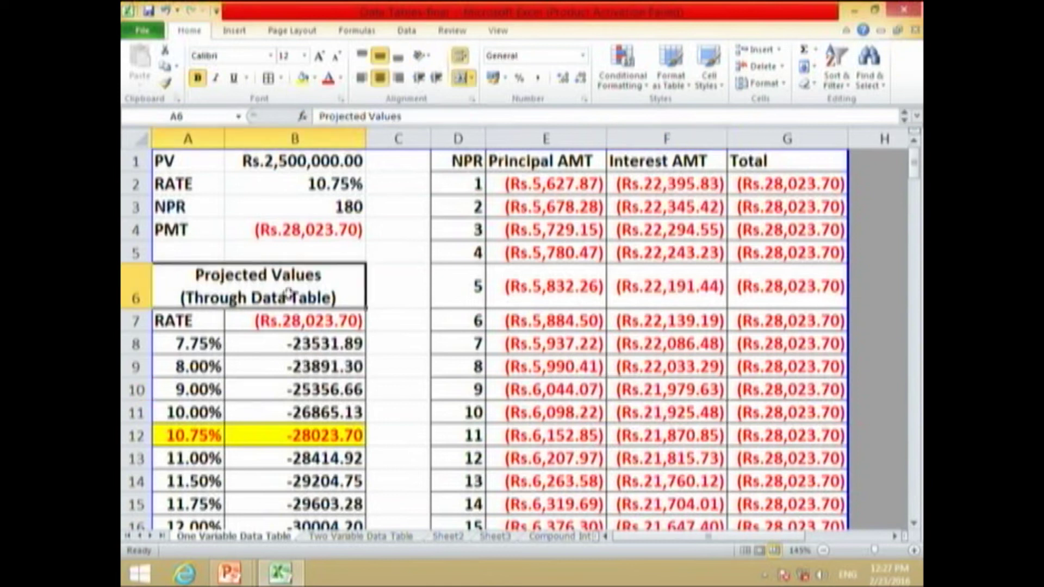
scroll(373, 402, up, 1)
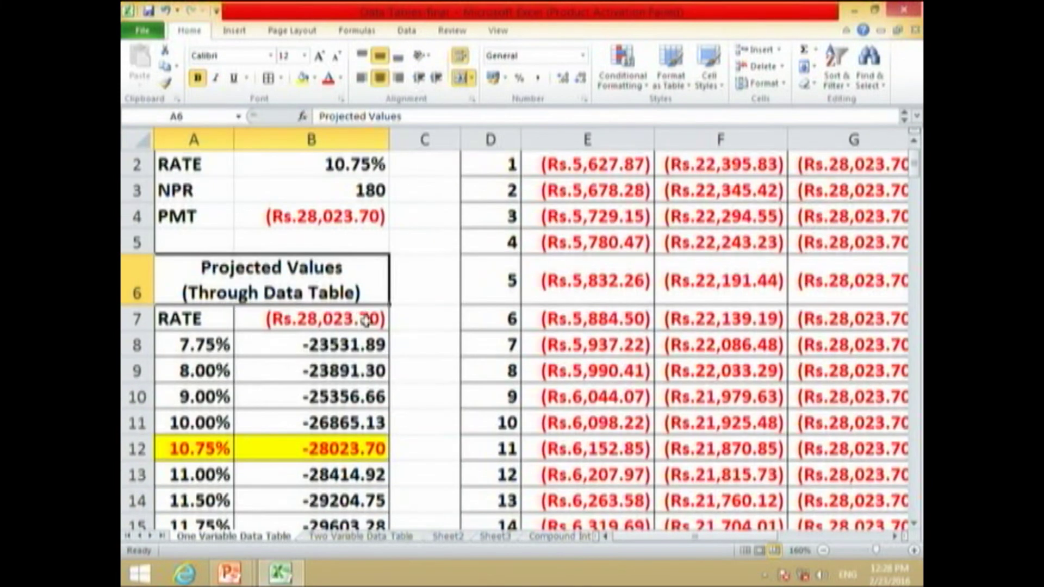
scroll(364, 326, down, 1)
click(307, 266)
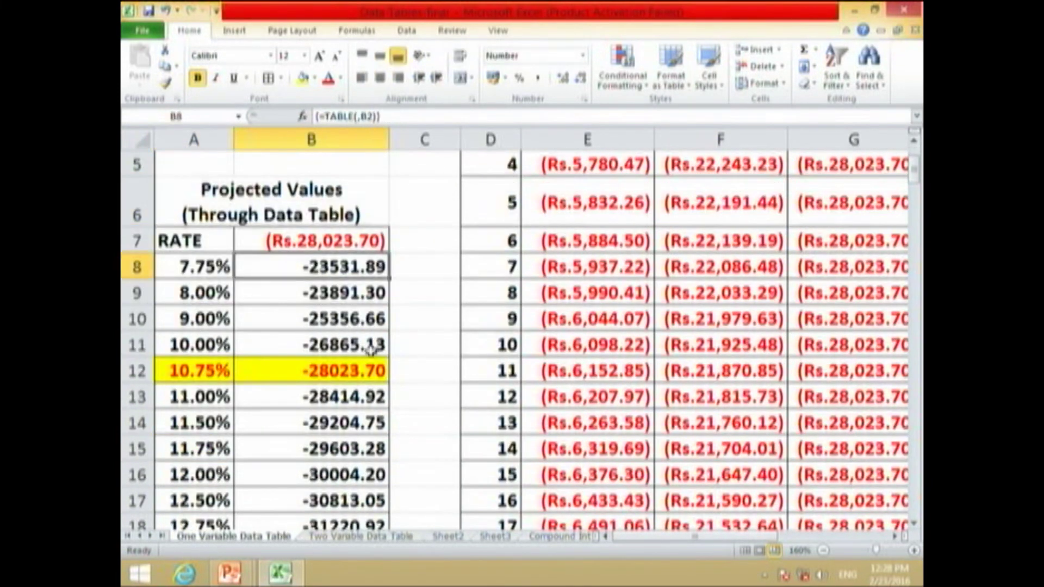
scroll(367, 348, up, 2)
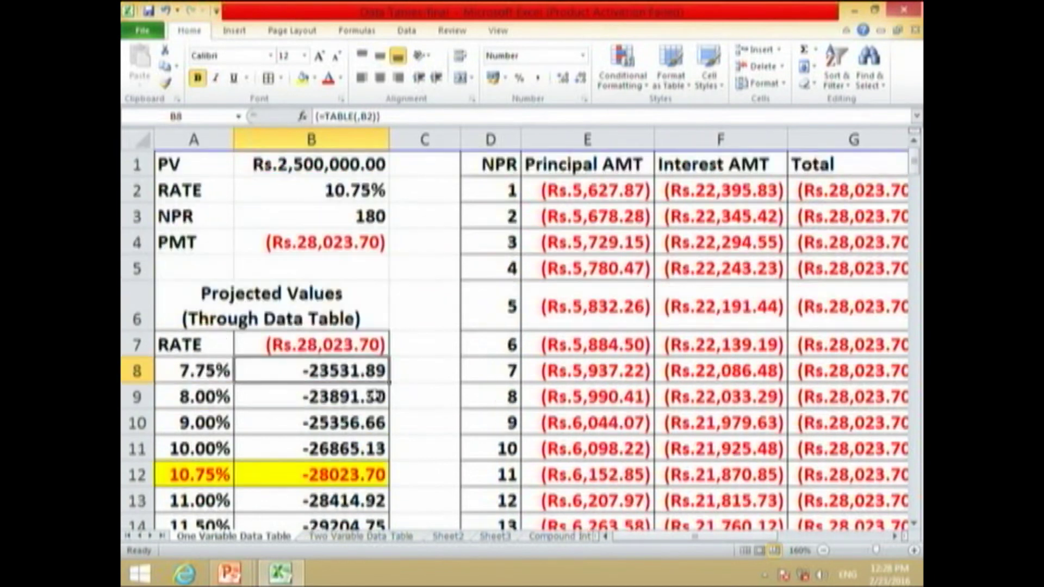
click(319, 193)
scroll(200, 442, down, 1)
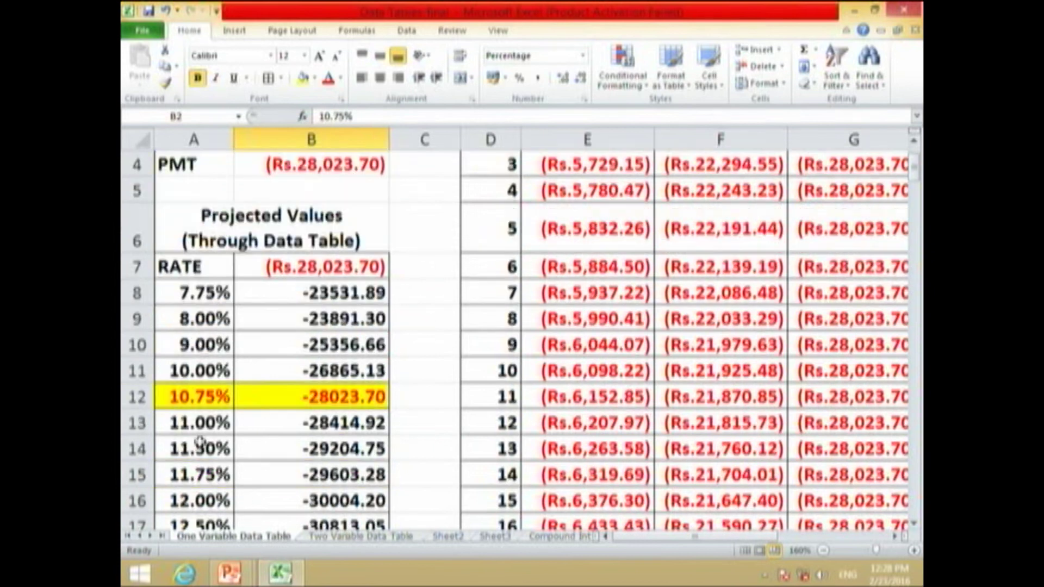
Clear the projected payments from B8 downward, and undo the clearing.
drag(185, 395, 320, 395)
drag(318, 301, 337, 503)
key(Delete)
scroll(365, 454, up, 5)
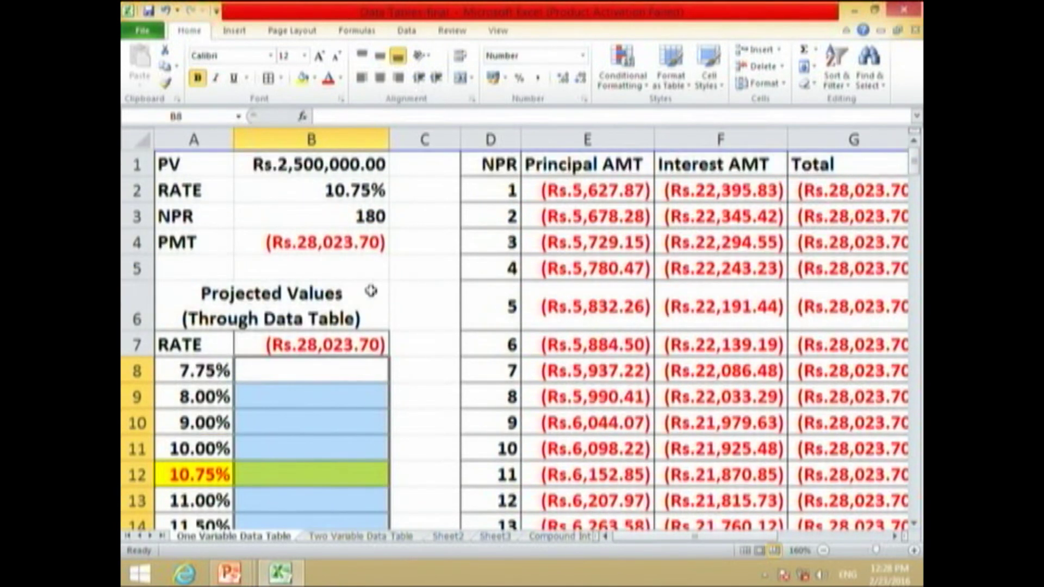
key(ctrl+z)
Clear the data table's projected payments in B8:B28, leaving the rates in column A.
click(333, 370)
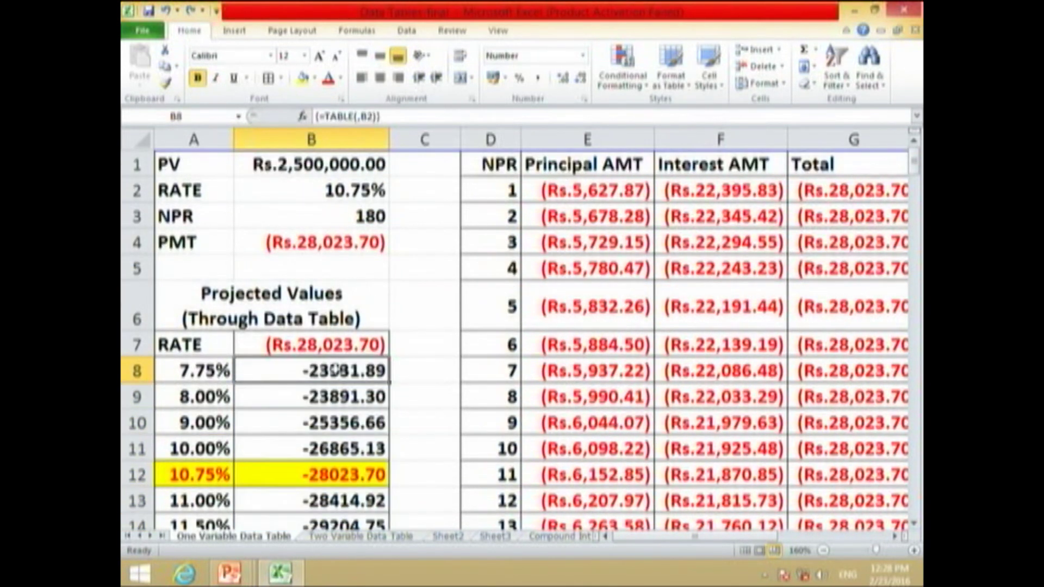
drag(333, 369, 352, 477)
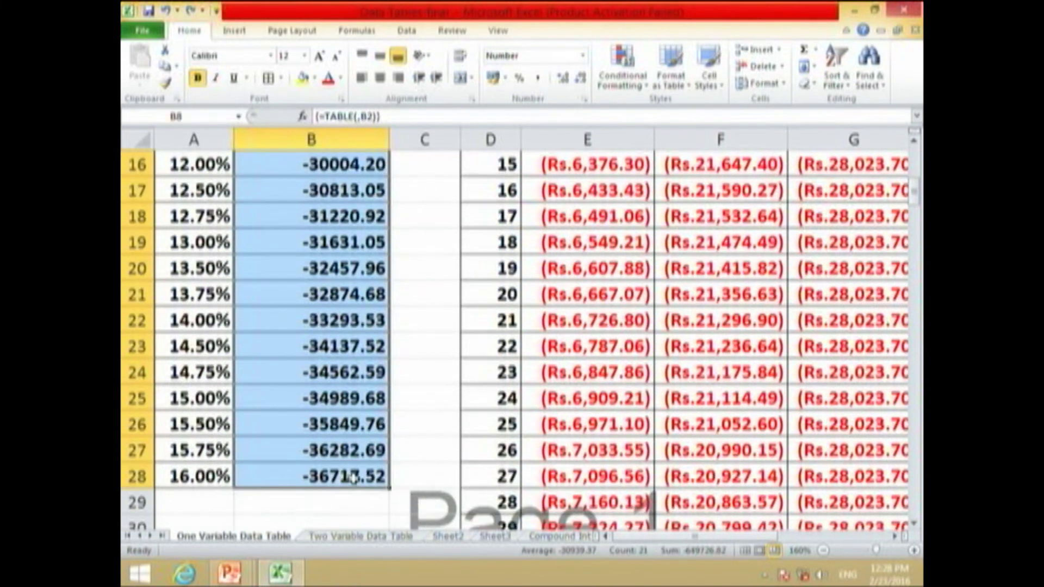
key(Delete)
Examine the RATE input in B2 and the PMT formula in B4 that uses it.
scroll(375, 434, up, 5)
click(320, 198)
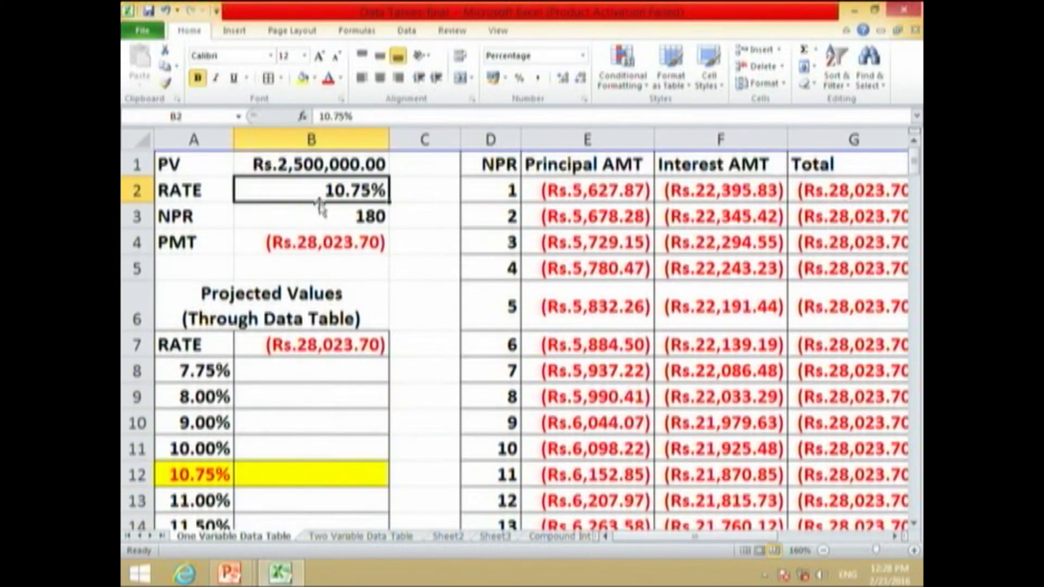
click(304, 239)
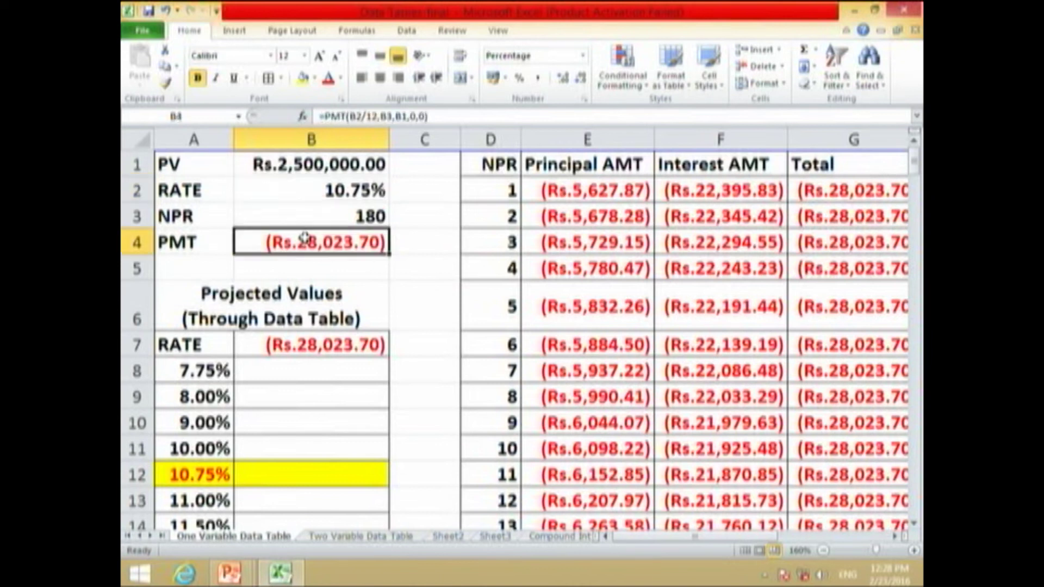
click(331, 192)
Examine the first interest rates from A8 downward and the empty payment cells beside them in column B.
click(215, 372)
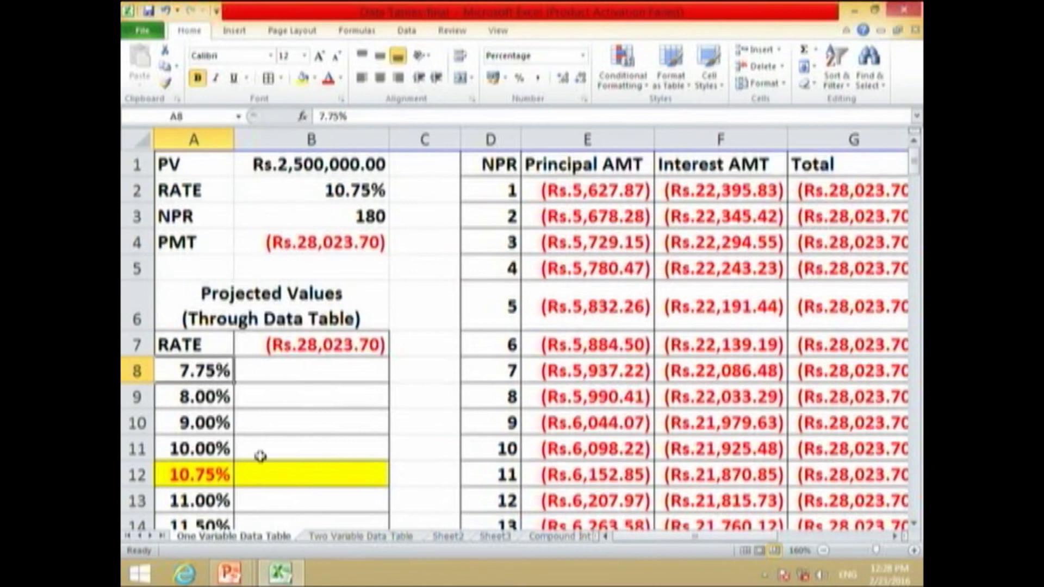
scroll(256, 481, down, 1)
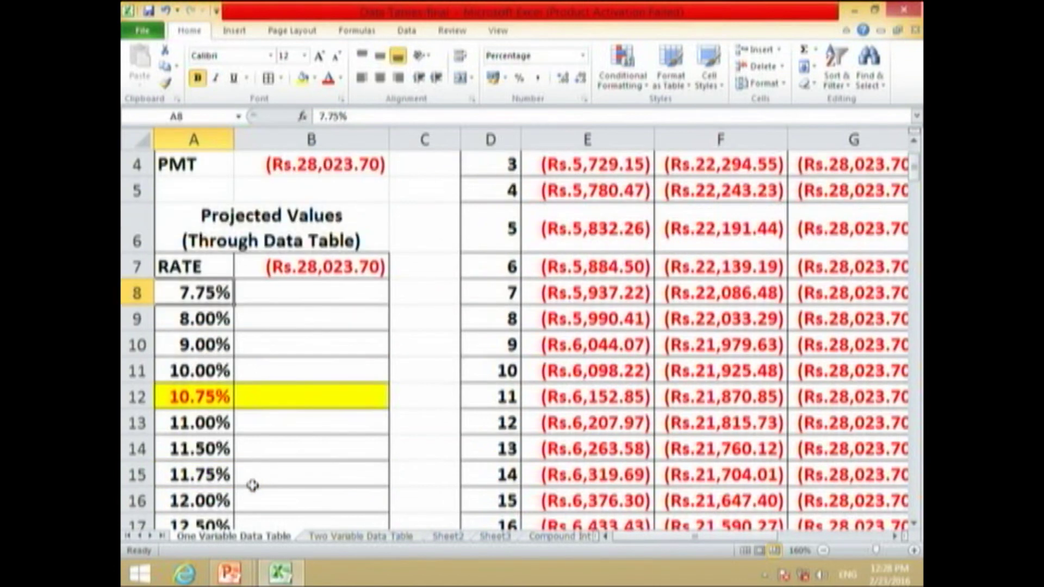
key(Down)
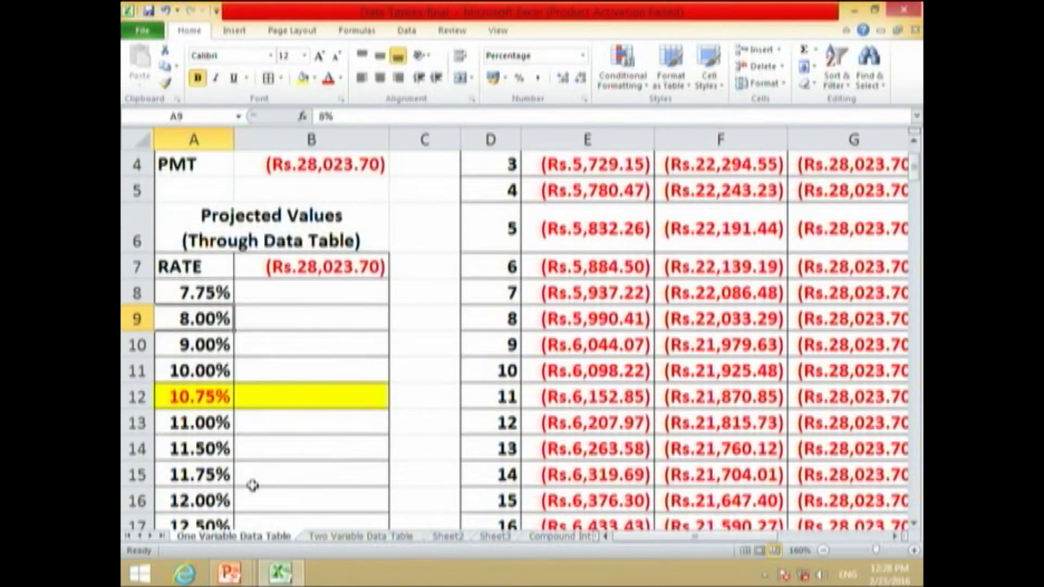
click(298, 288)
click(217, 351)
key(Right)
key(Down)
key(Left)
key(Down)
key(Down)
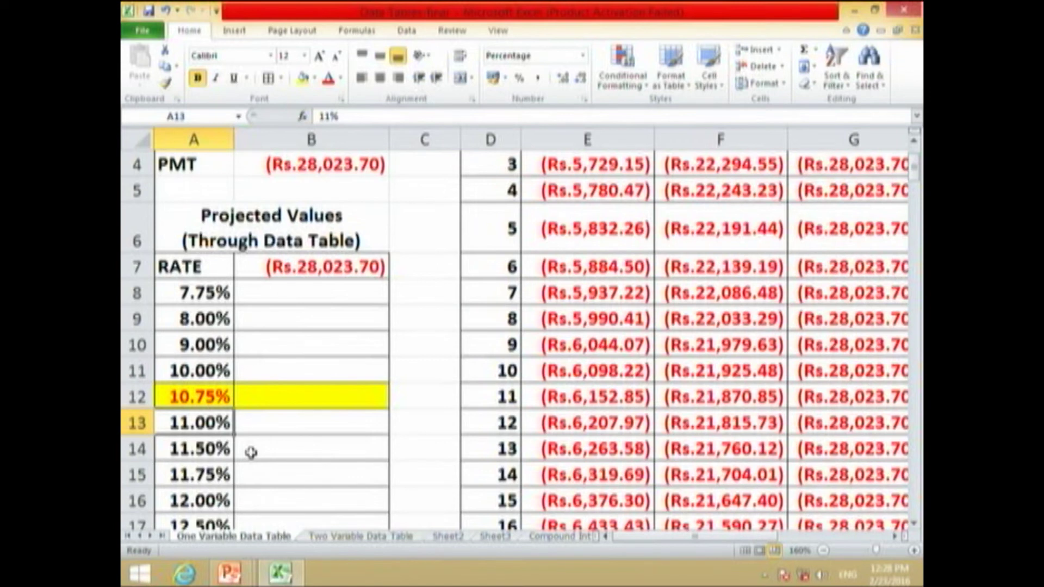
Go through the remaining interest rates in column A down to A28 and the matching empty cell B28.
key(Down)
key(Down)
key(Down)
key(Down)
key(Down)
key(Down)
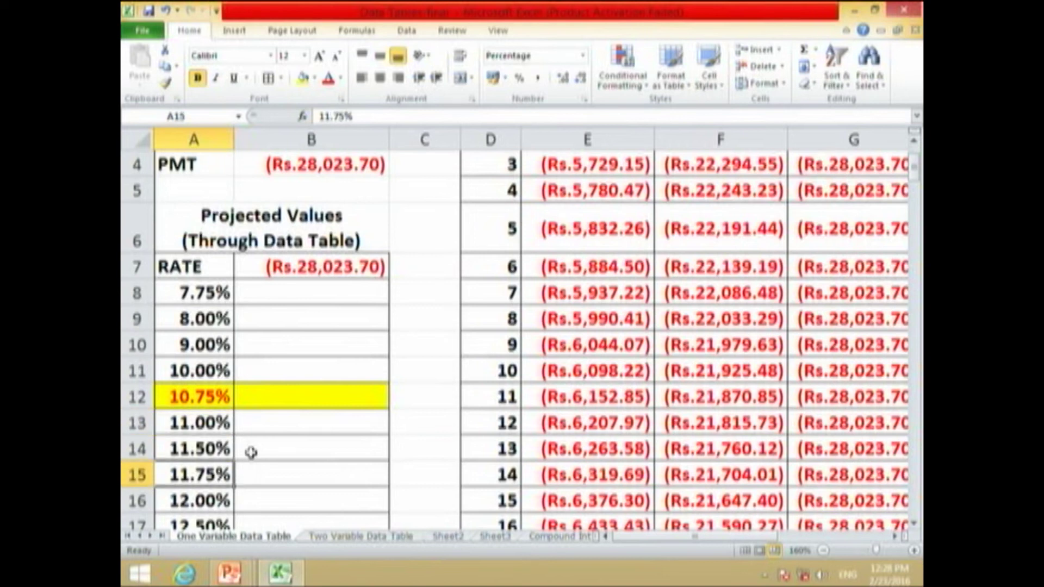
key(Down)
key(Down)
key(Down)
key(Down)
key(Down)
key(Down)
key(Down)
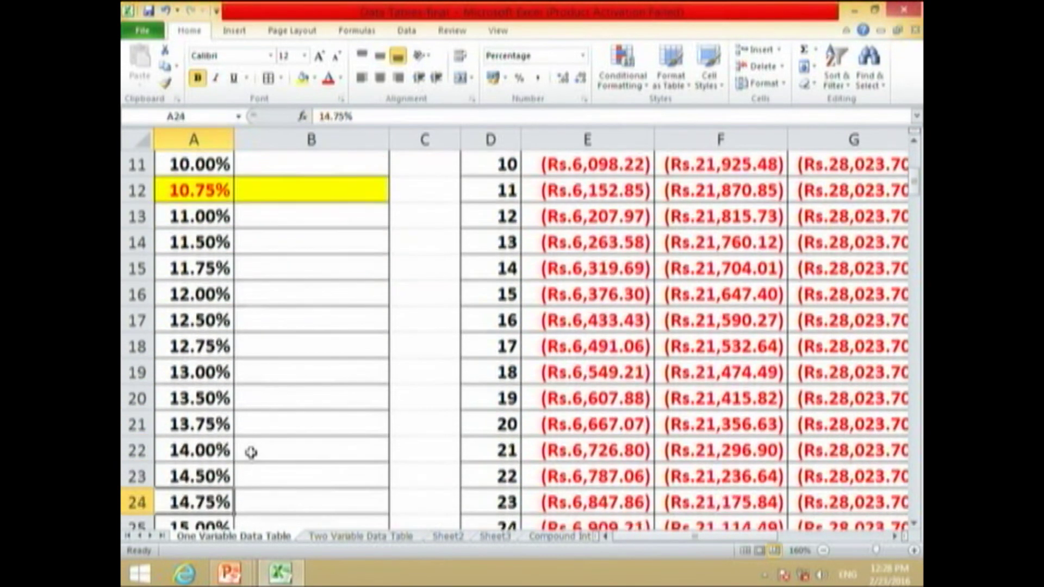
key(Up)
key(Up)
key(Up)
key(Up)
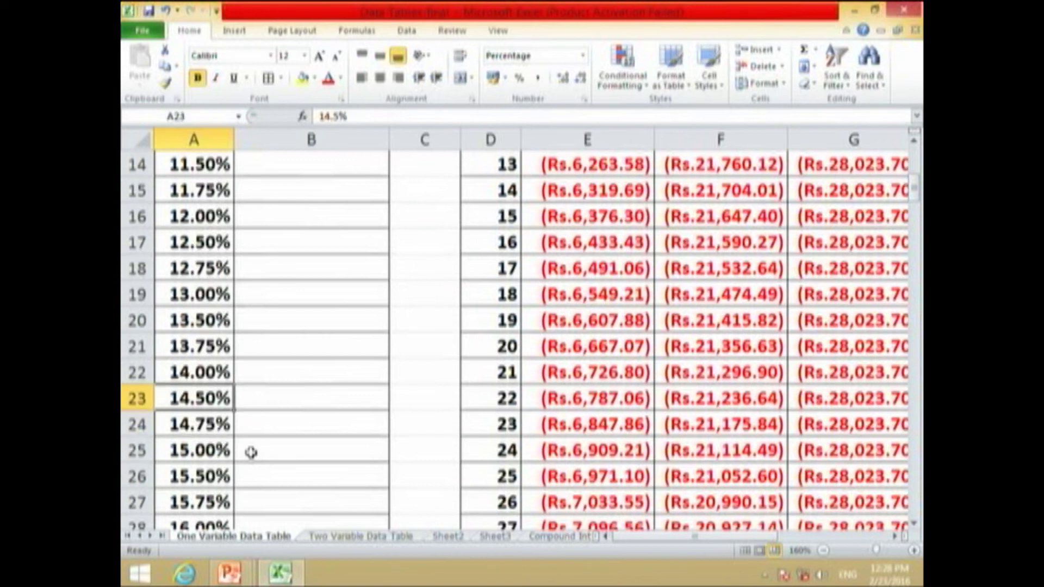
key(Down)
key(Up)
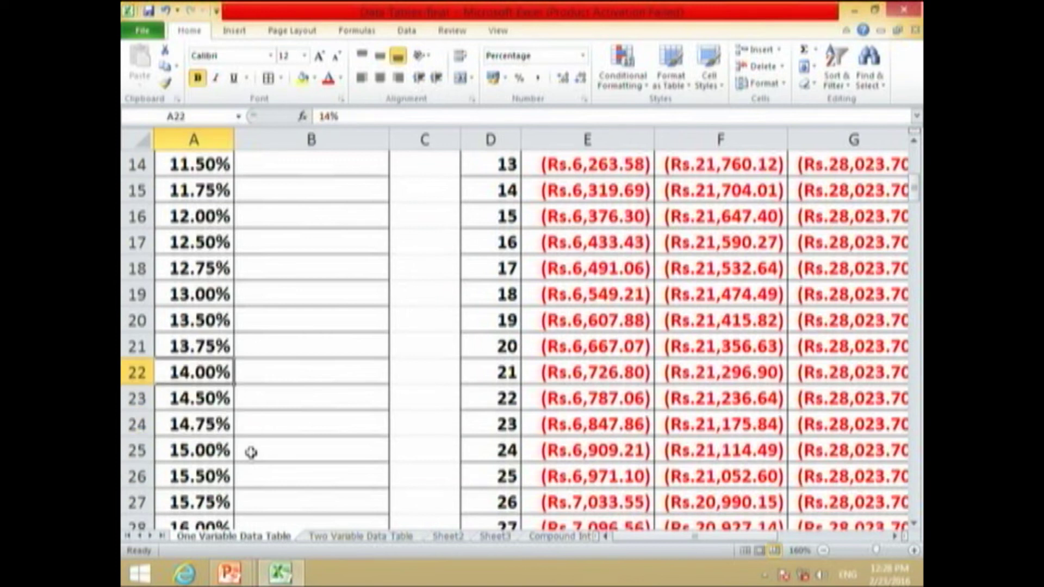
key(Right)
key(Down)
key(Left)
key(Down)
key(Right)
key(Down)
key(Right)
key(Down)
key(Down)
key(Down)
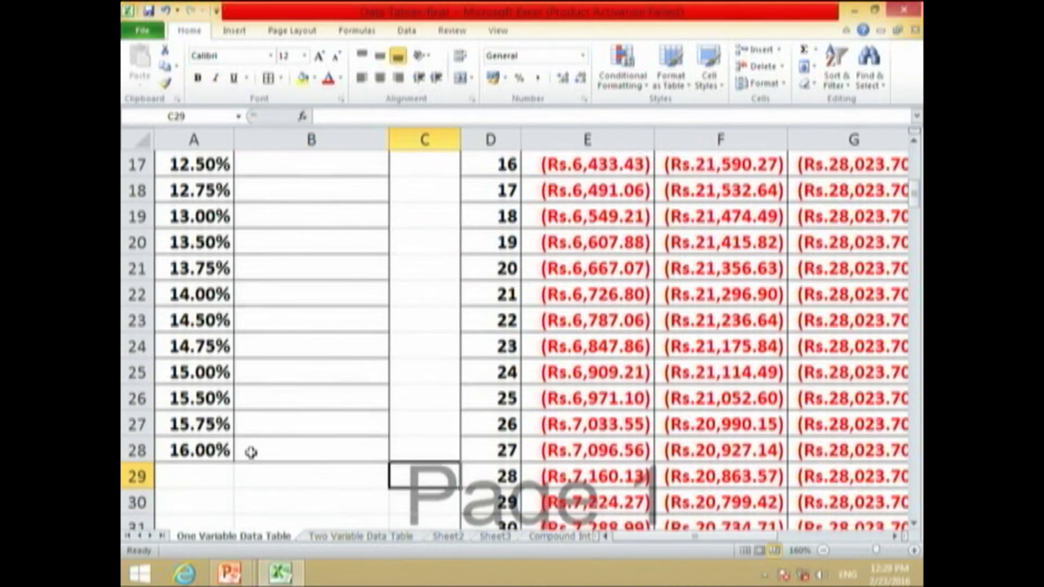
key(Left)
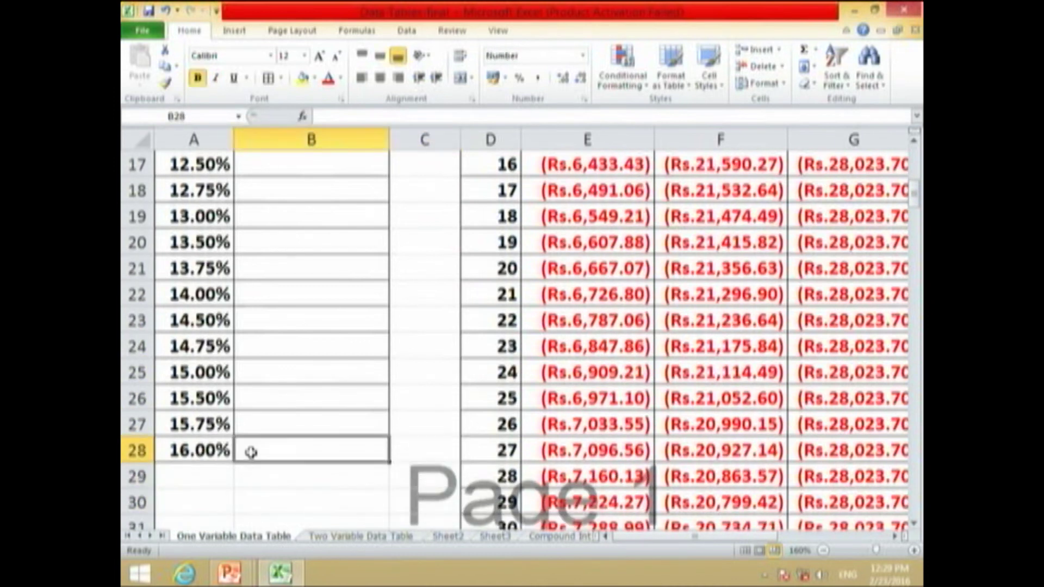
Create a one-variable data table on A7:B28 with RATE cell B2 as the column input cell.
click(266, 476)
click(263, 442)
drag(263, 442, 171, 160)
scroll(238, 249, up, 1)
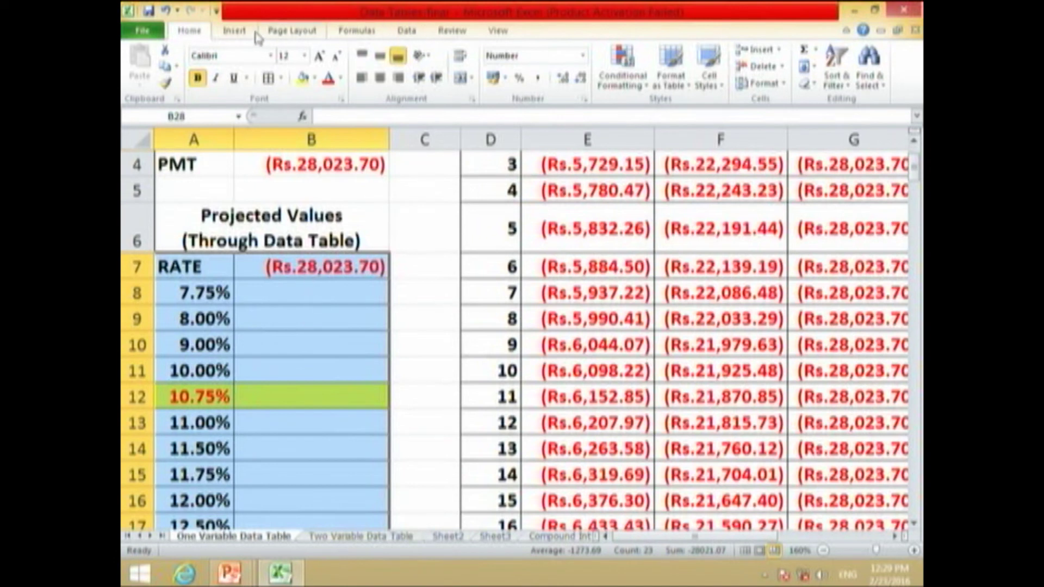
click(405, 34)
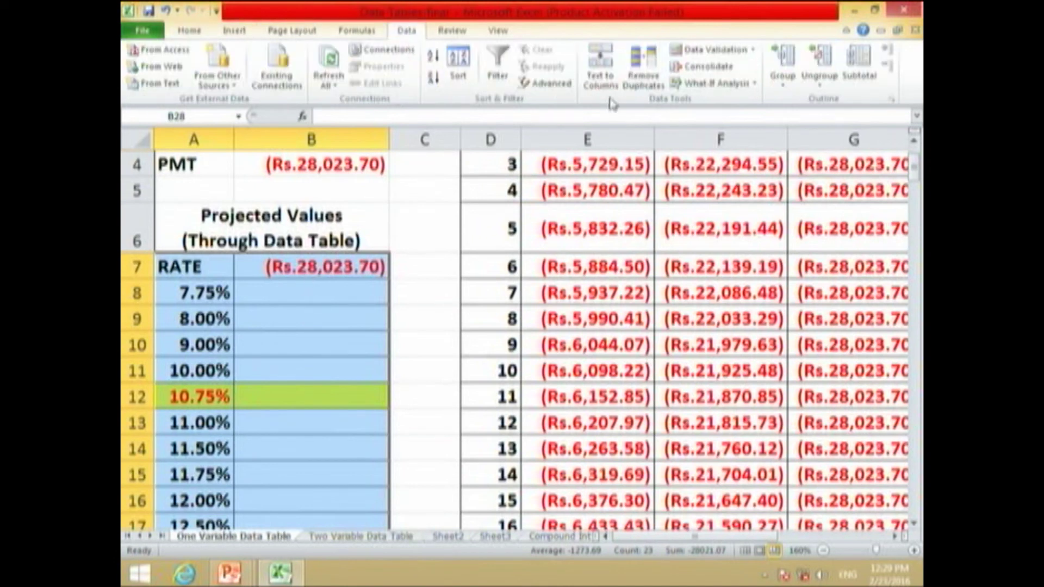
click(752, 50)
click(748, 80)
click(754, 84)
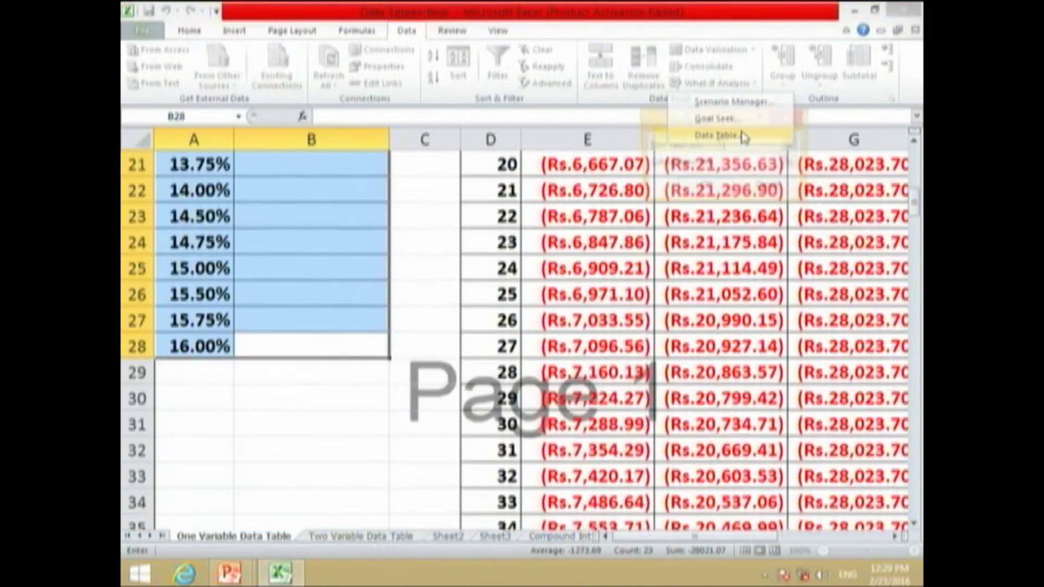
click(744, 136)
drag(918, 220, 918, 162)
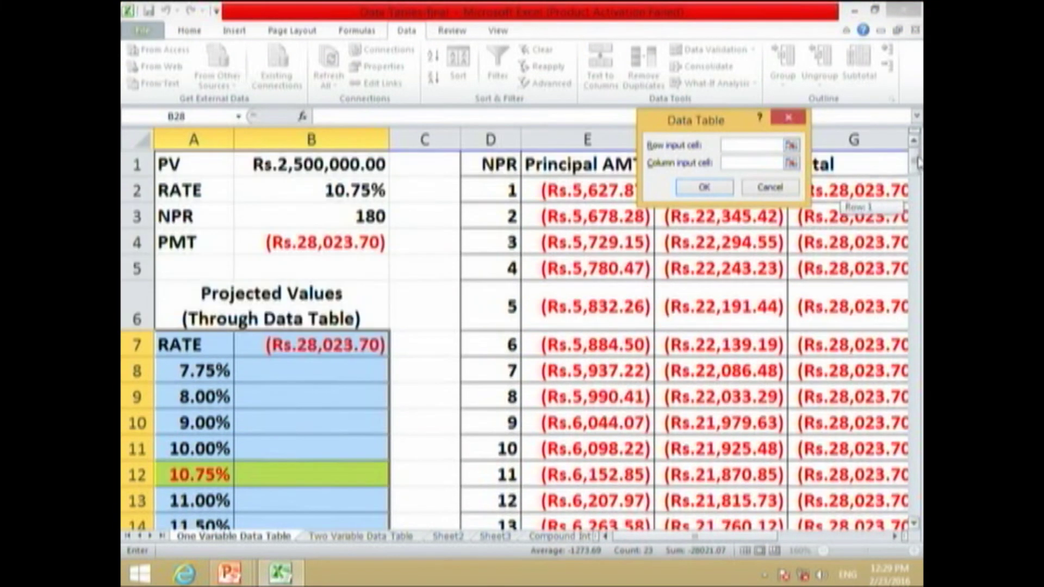
click(738, 164)
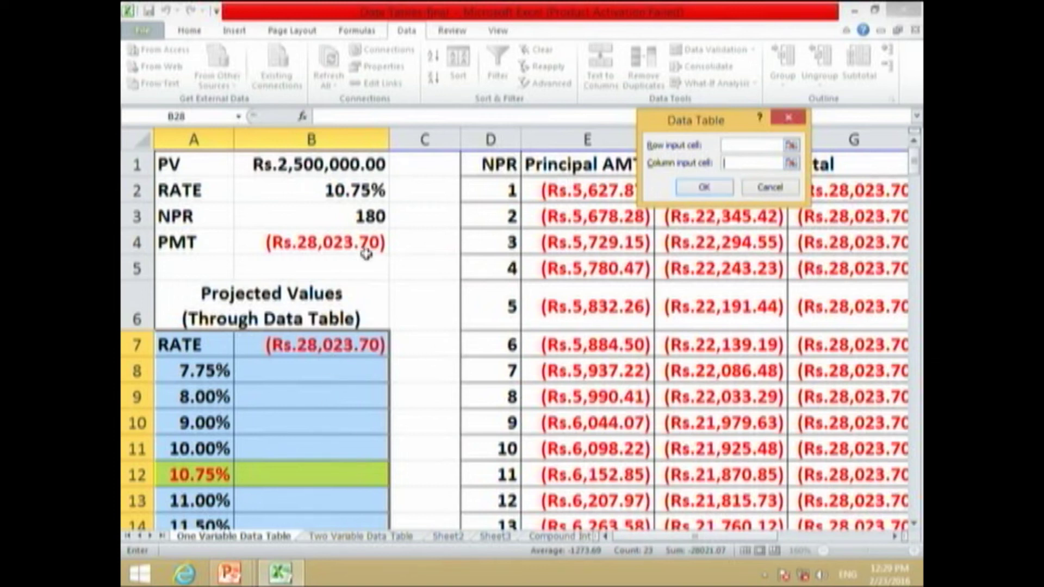
click(308, 193)
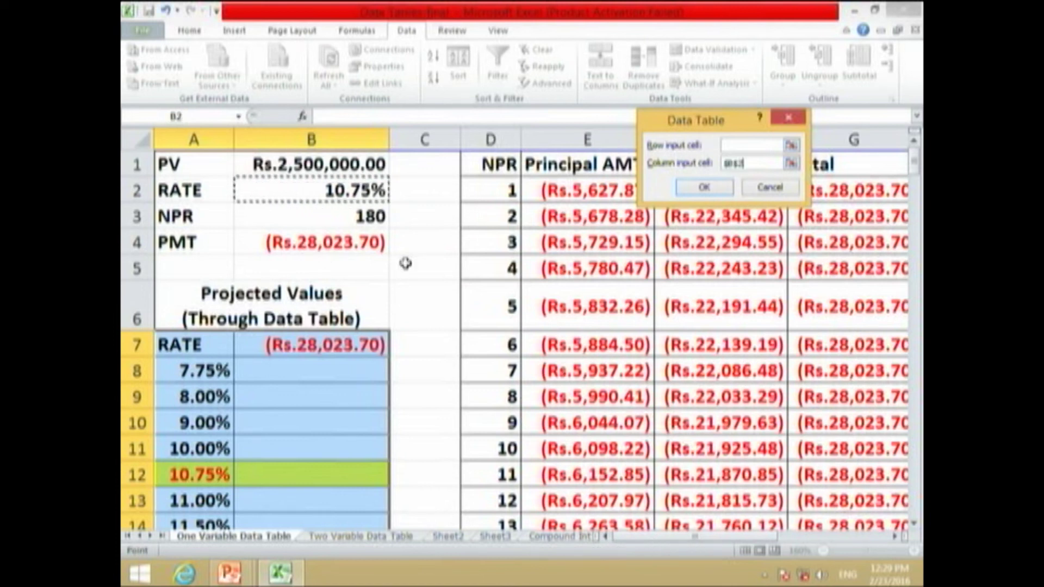
click(698, 188)
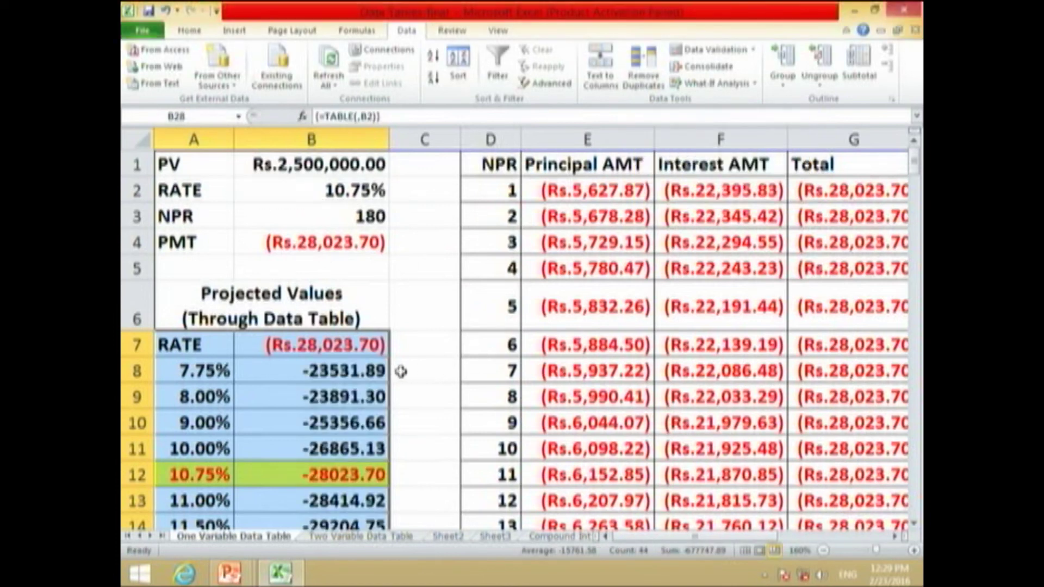
Review the projected payments down to row 28 and the TABLE formula in B8 for the 7.75% rate.
scroll(400, 369, down, 5)
scroll(387, 372, down, 1)
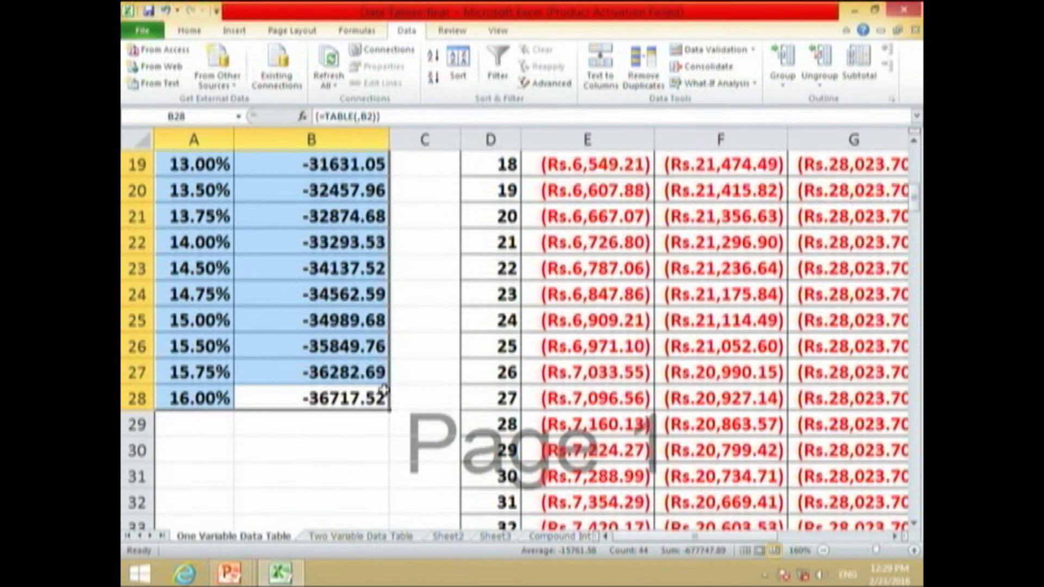
scroll(384, 388, up, 6)
scroll(136, 376, down, 1)
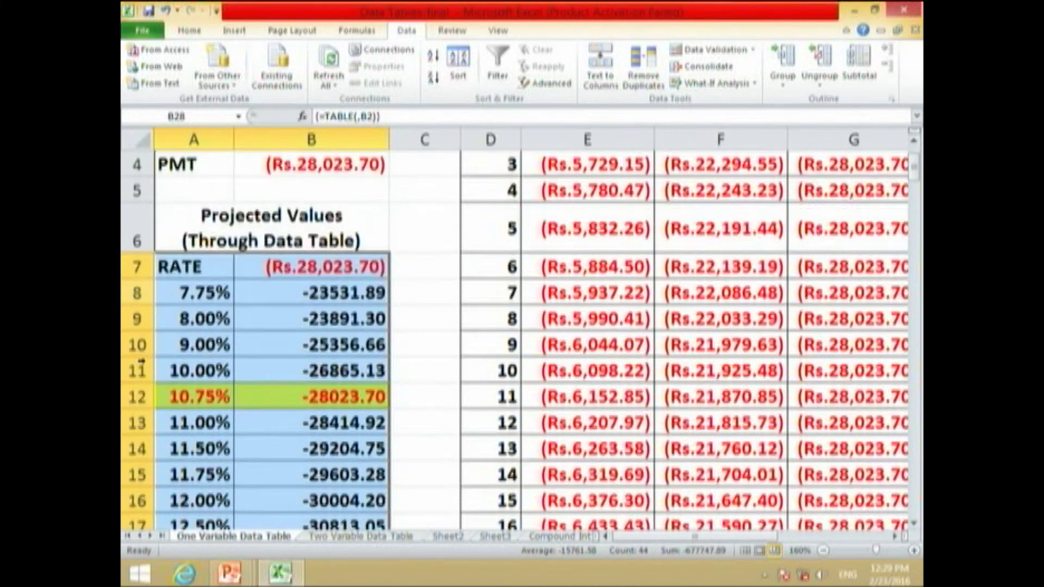
click(180, 293)
key(Right)
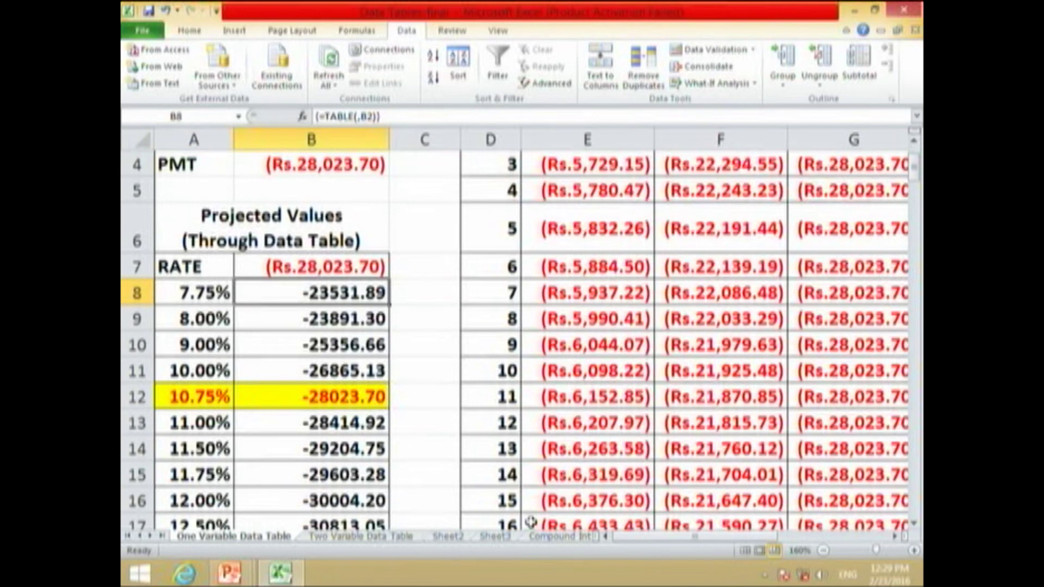
Compare the projected payments for the 10.75% and 11.50% rates with the original loan inputs and PMT.
click(208, 400)
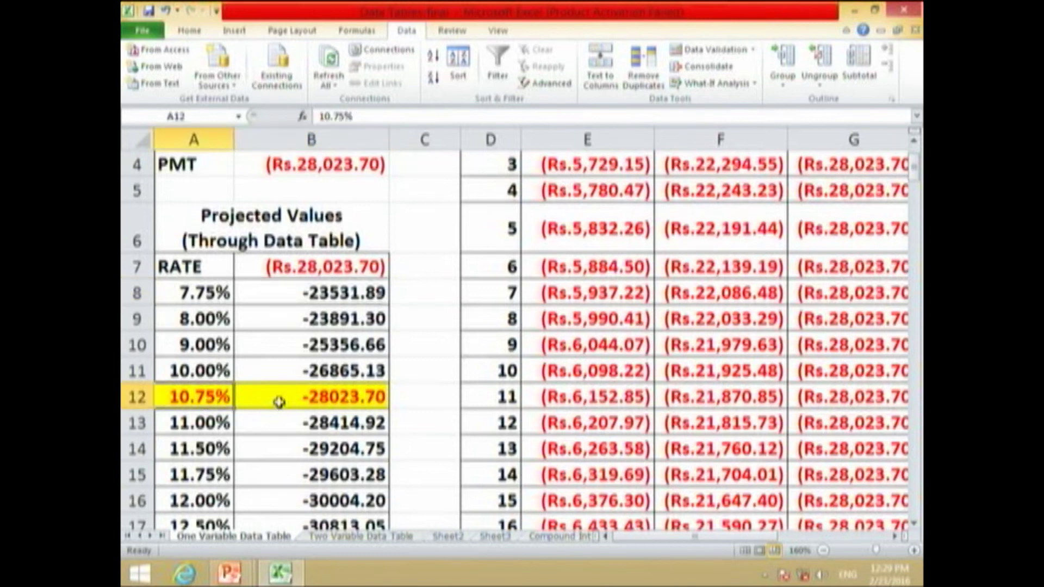
click(279, 402)
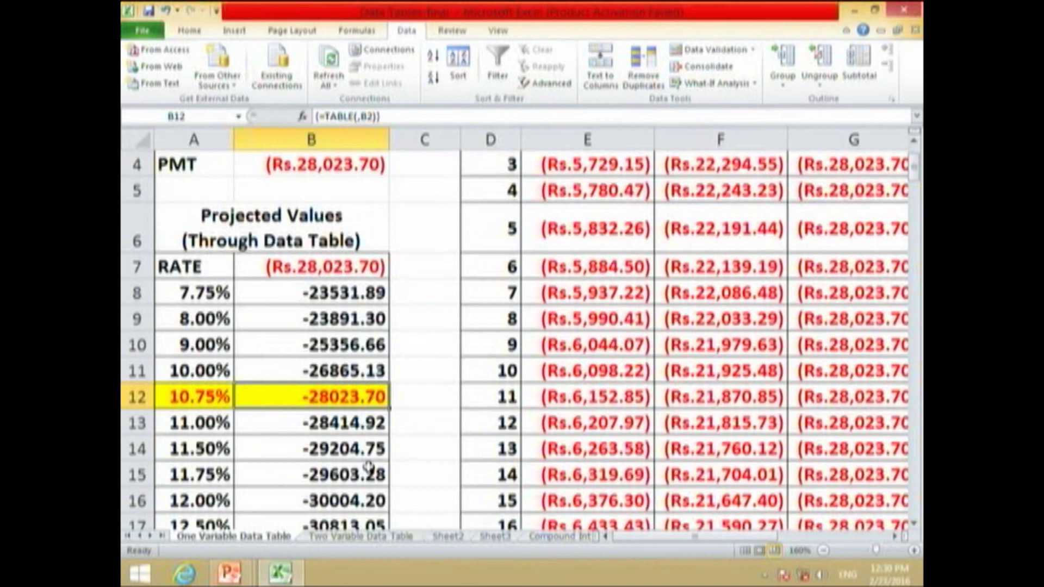
scroll(368, 466, down, 1)
click(185, 346)
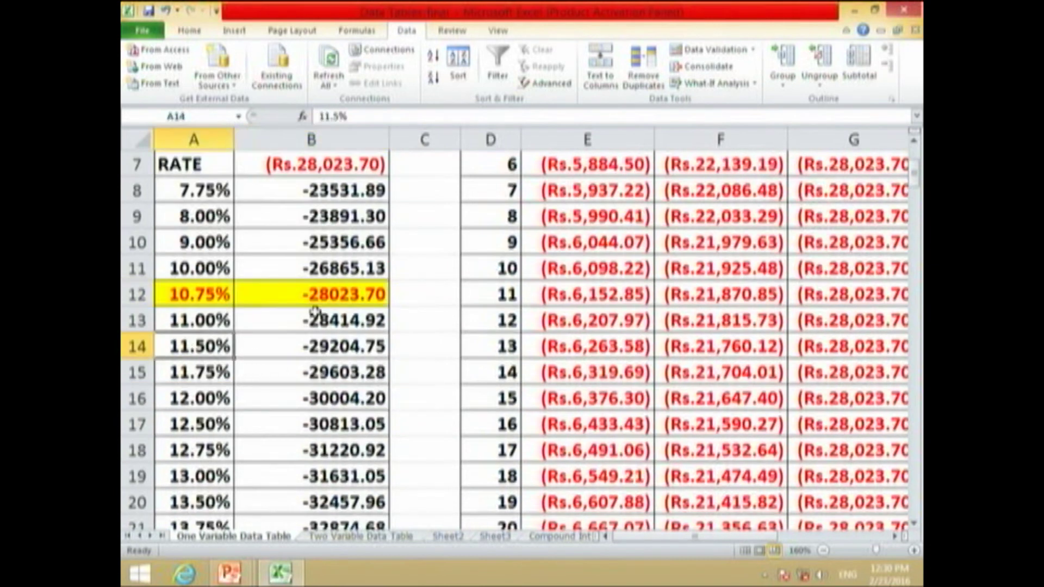
click(308, 343)
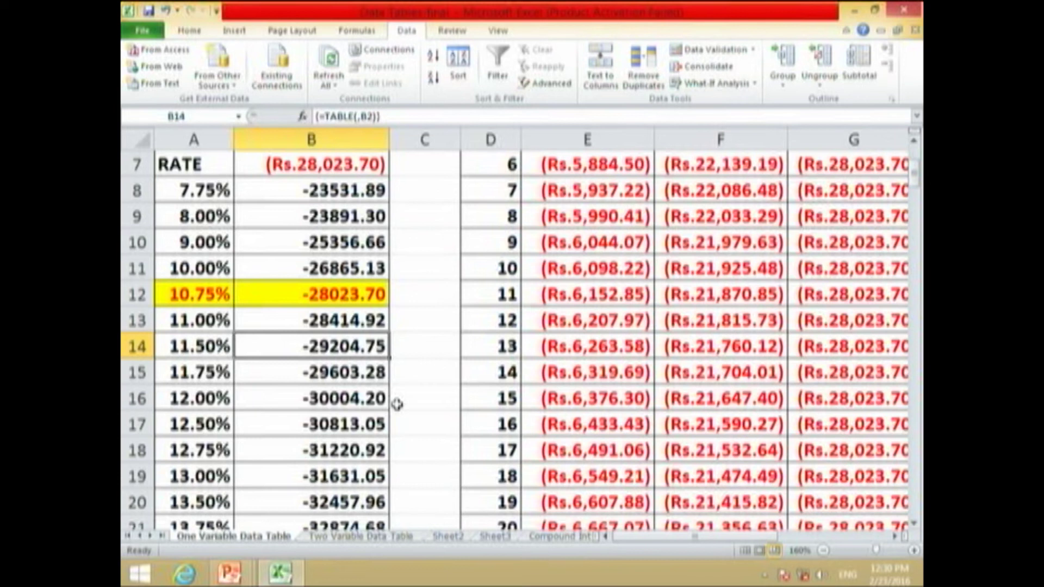
scroll(397, 404, up, 2)
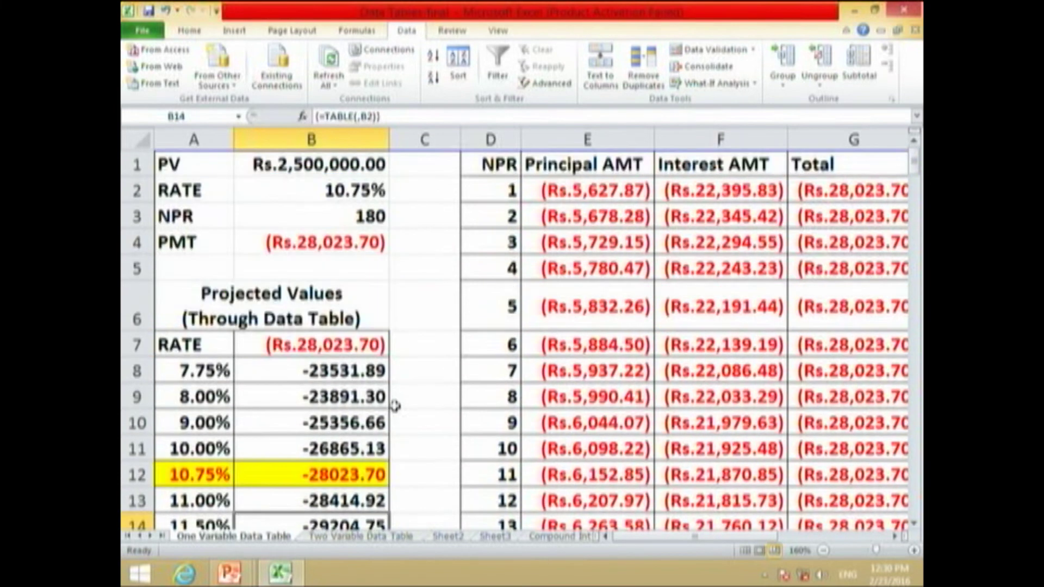
scroll(394, 405, down, 5)
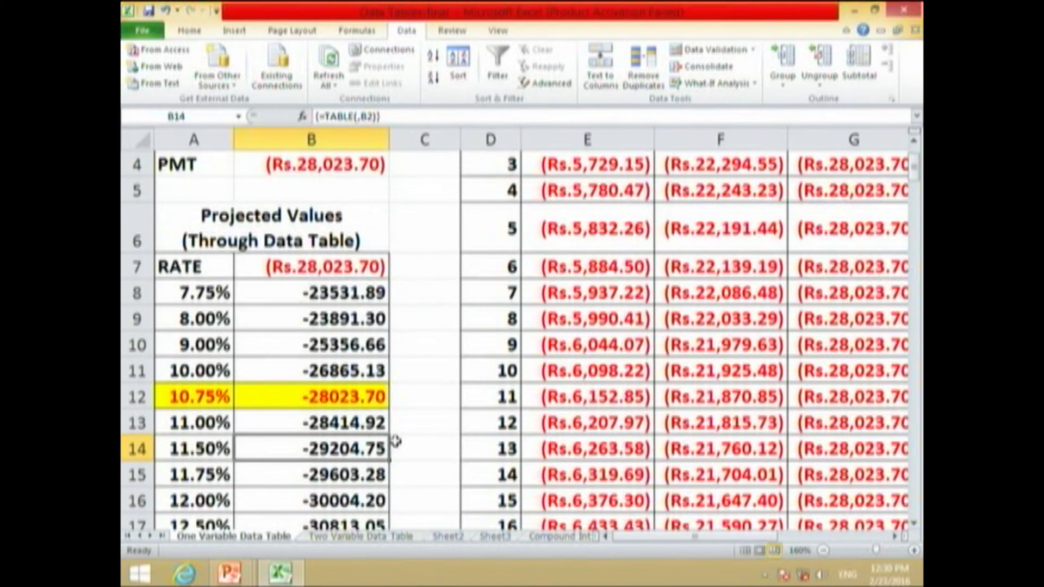
scroll(381, 391, up, 5)
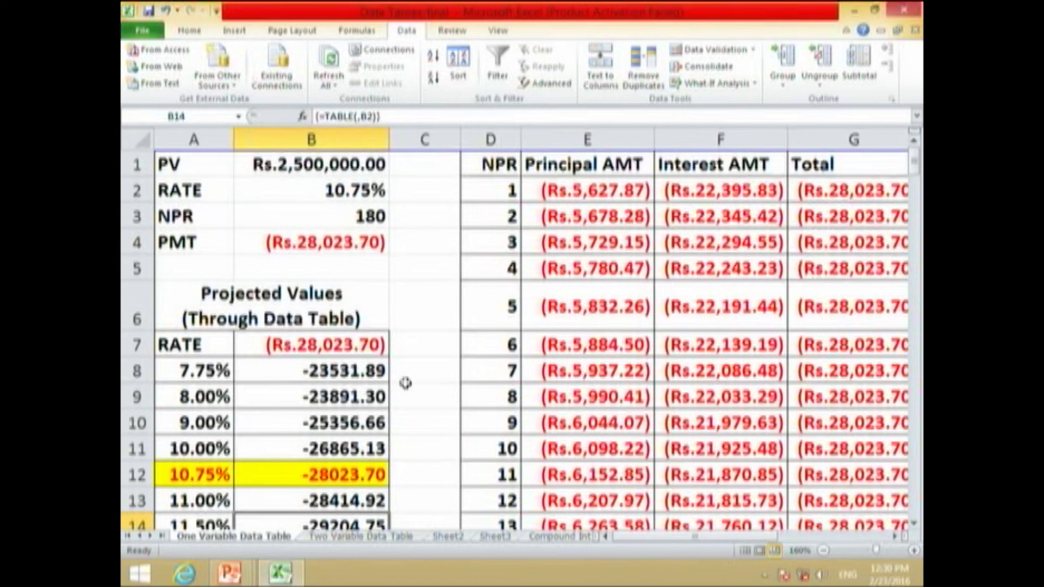
Switch to the Two Variable Data Table sheet and enlarge its view to 145%.
click(383, 540)
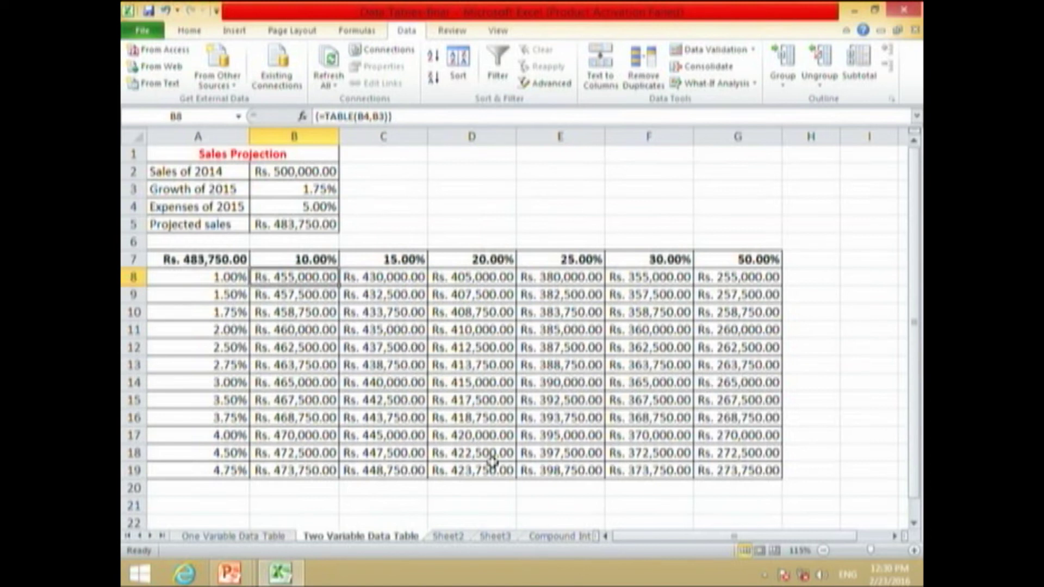
right_click(380, 436)
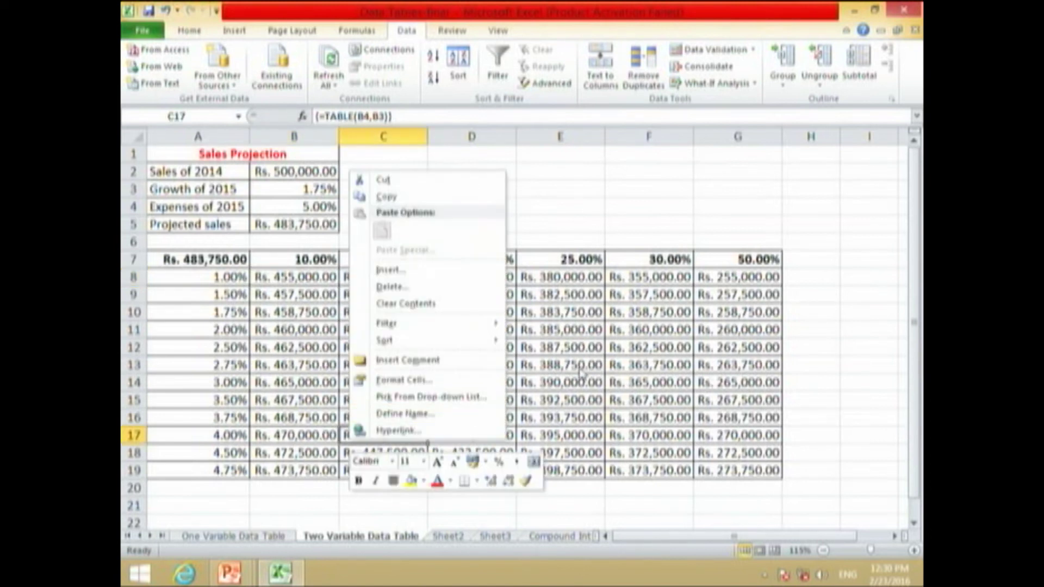
key(Escape)
ctrl+scroll(347, 263, up, 3)
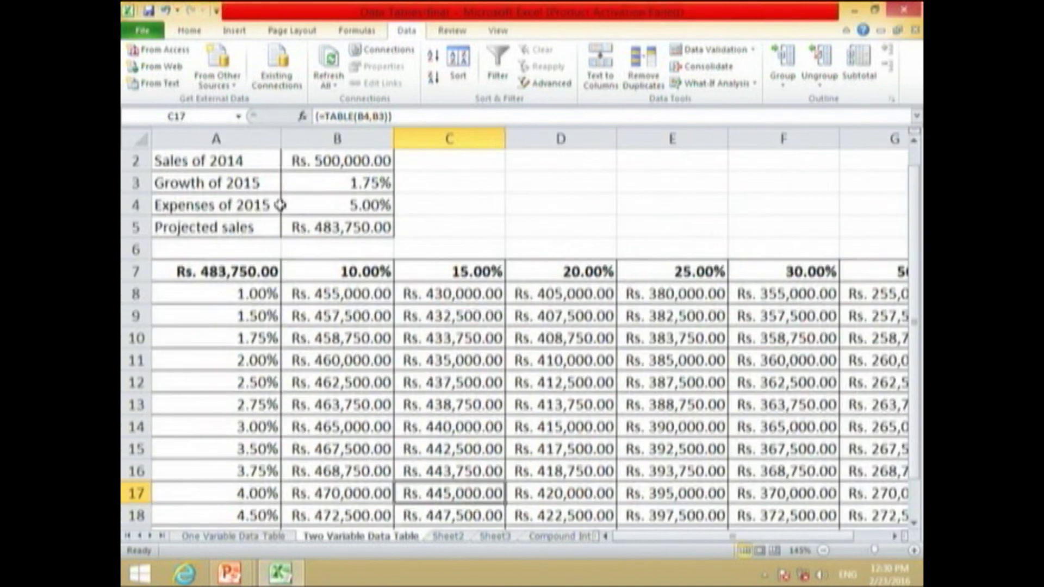
Examine the Sales of 2014, Growth of 2015 and Expenses of 2015 inputs in B2:B4 of the Sales Projection.
click(253, 161)
click(263, 185)
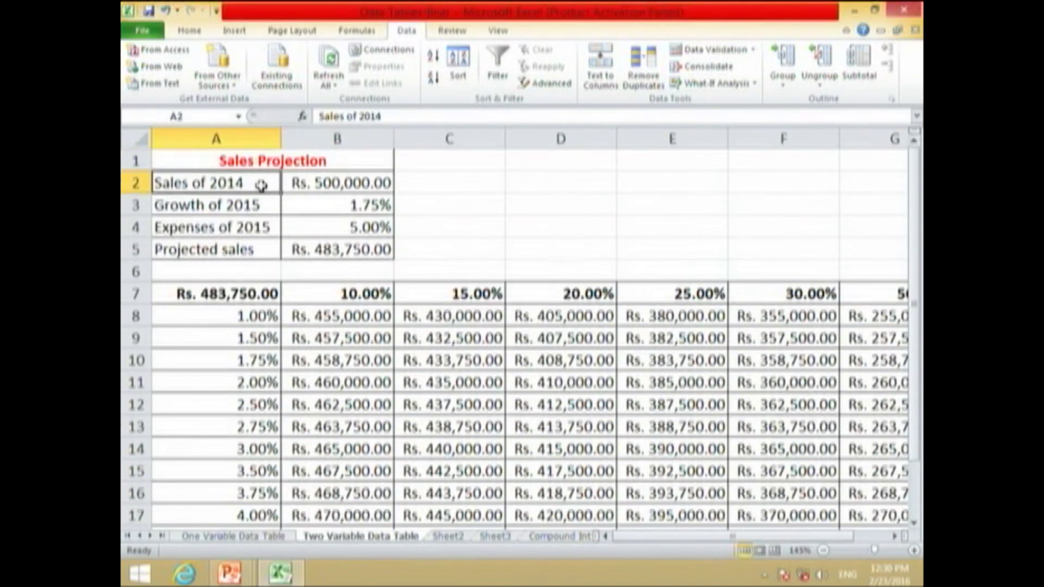
click(366, 187)
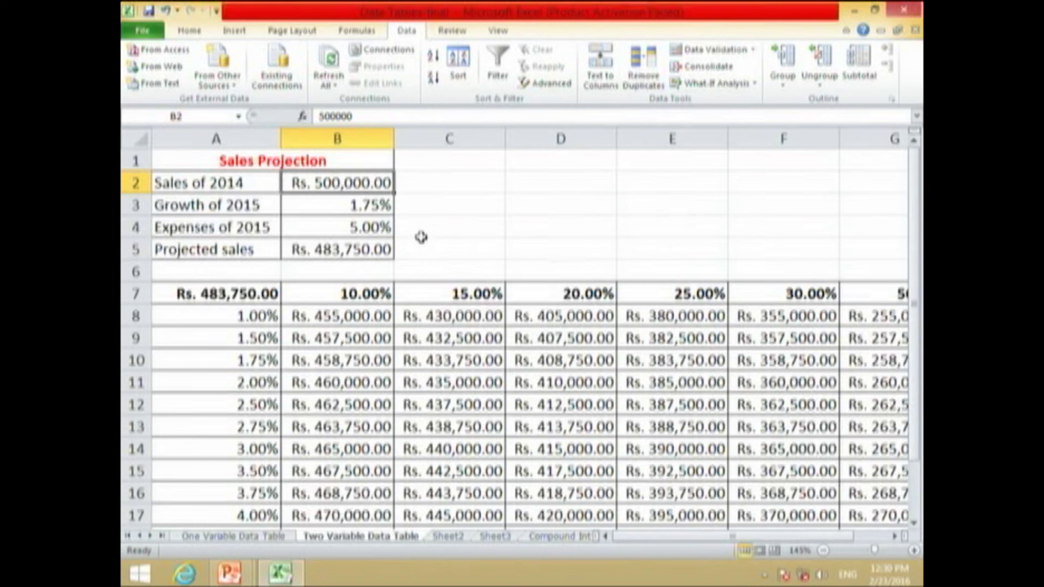
click(357, 202)
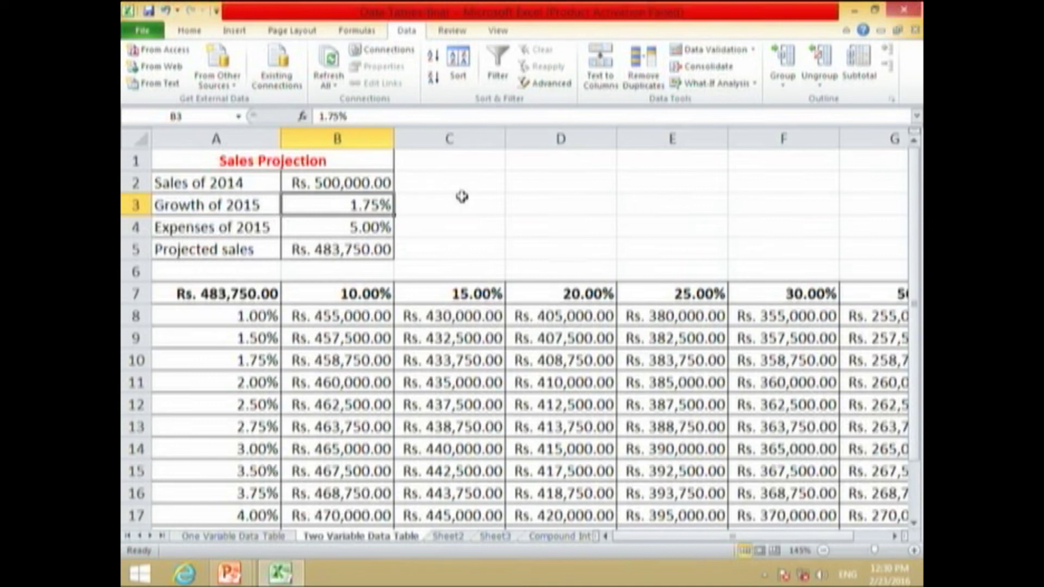
key(Down)
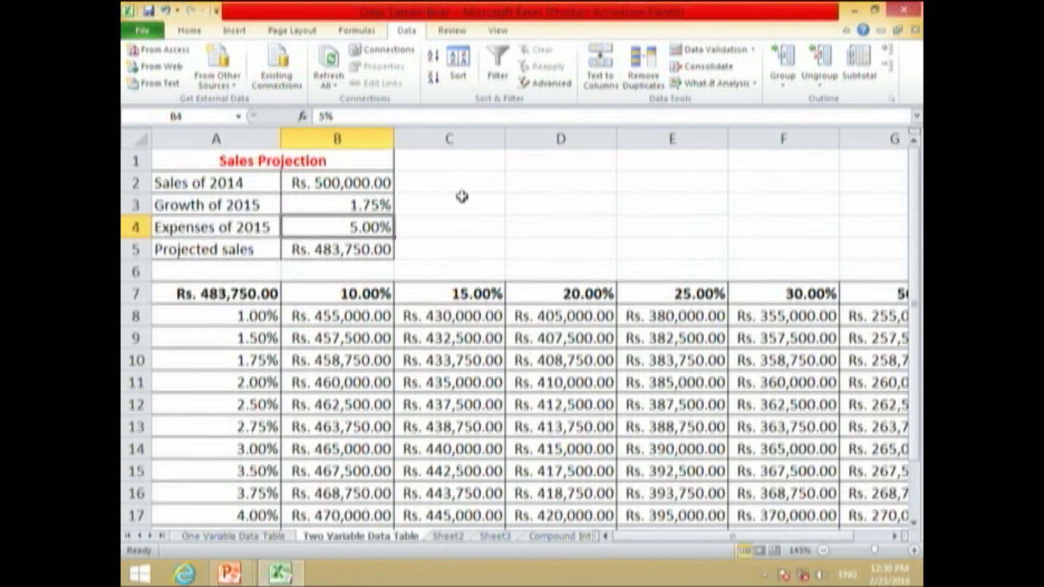
key(Up)
key(Down)
key(Up)
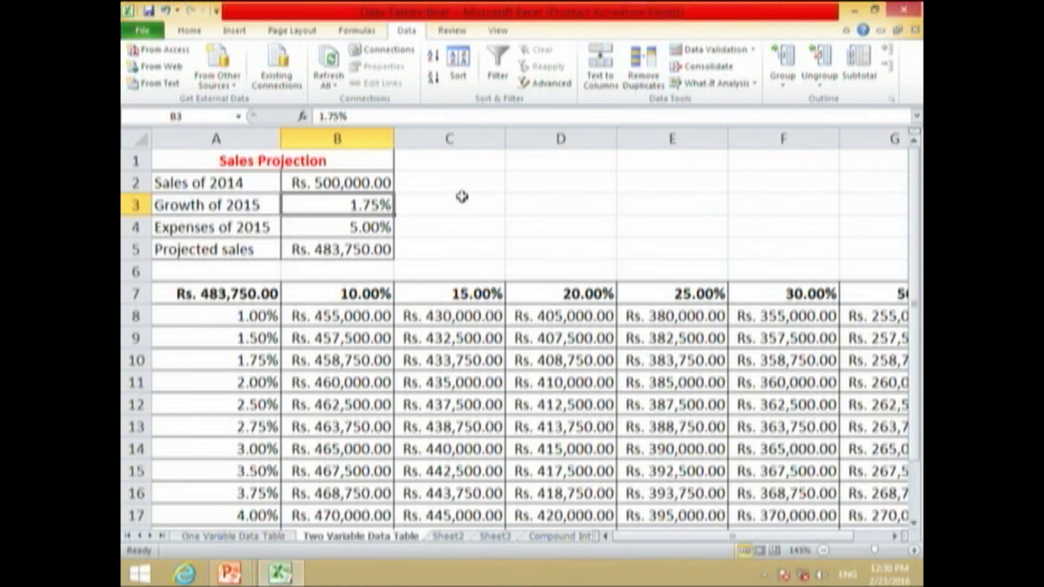
Examine the Projected sales formula in B5 and the growth and expense cells it references.
key(Down)
key(Down)
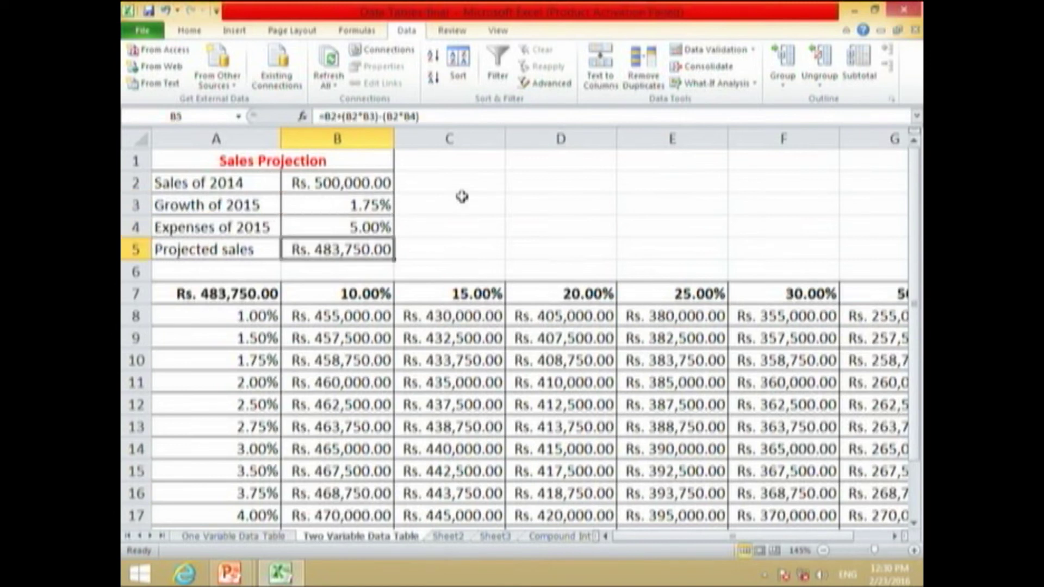
key(F2)
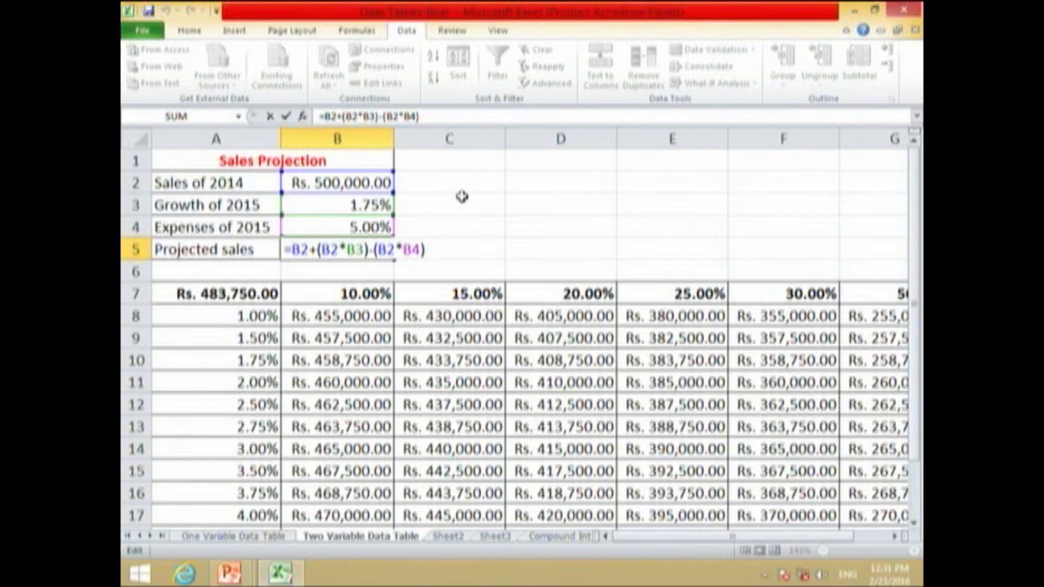
key(Return)
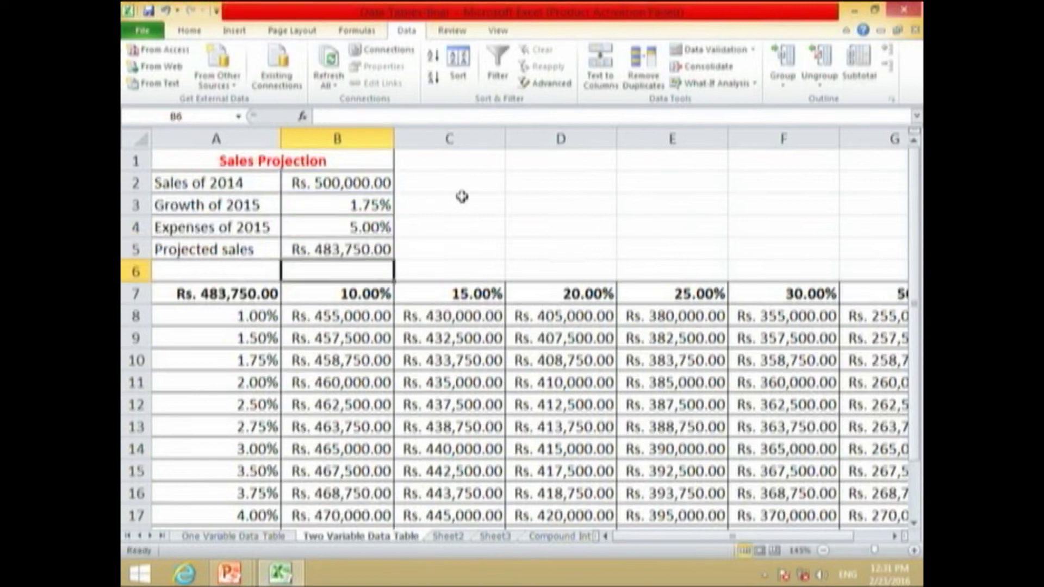
Clear the existing data table results from B8:G19, keeping the growth and expense rates around them.
click(381, 315)
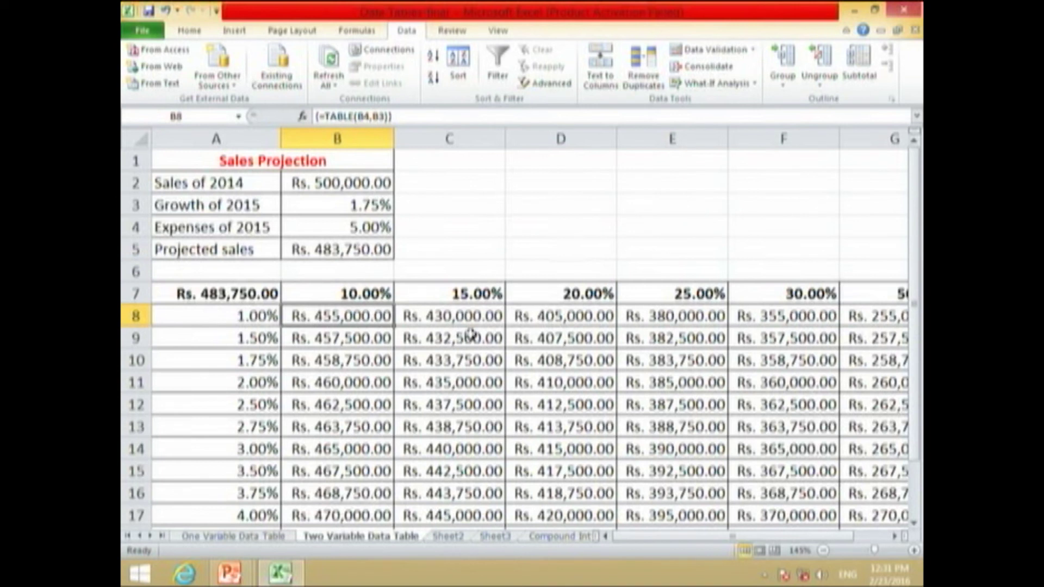
ctrl+scroll(466, 338, down, 2)
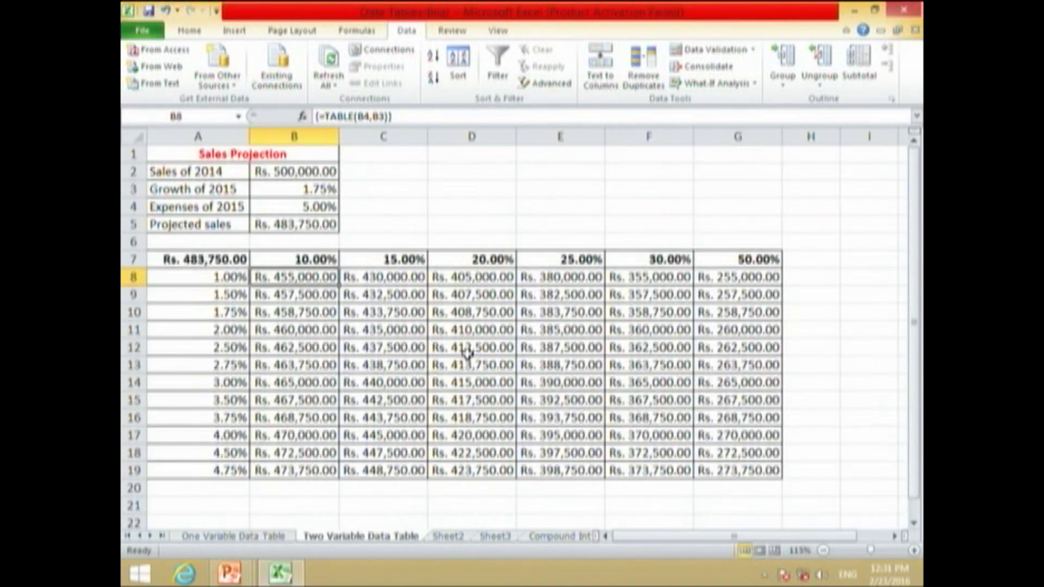
drag(303, 288, 745, 473)
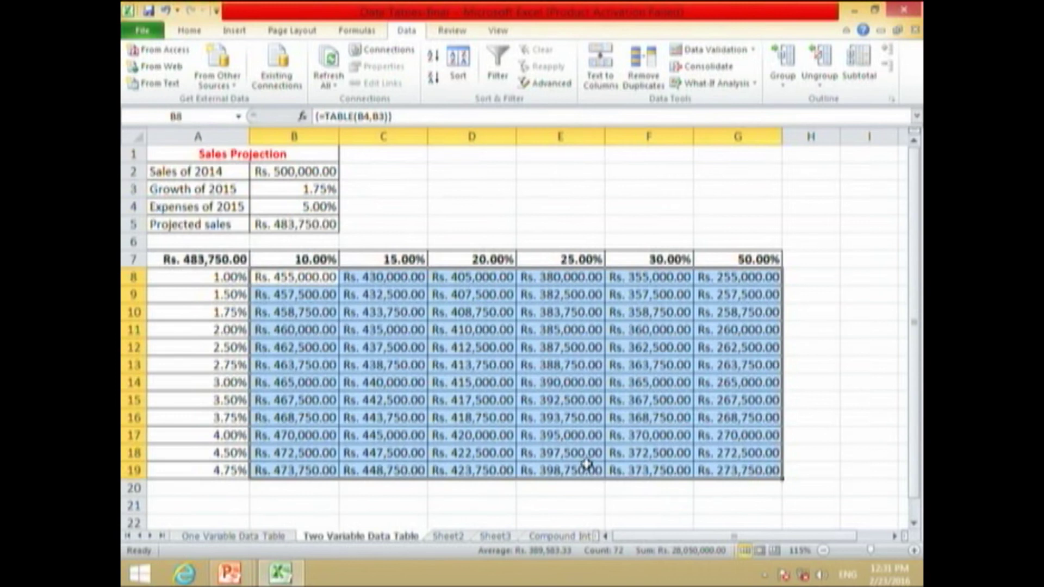
key(Delete)
Examine the growth rates in A8:A19, the expense rates in B7:G7 and the Projected sales formula in B5.
drag(199, 274, 226, 468)
click(210, 260)
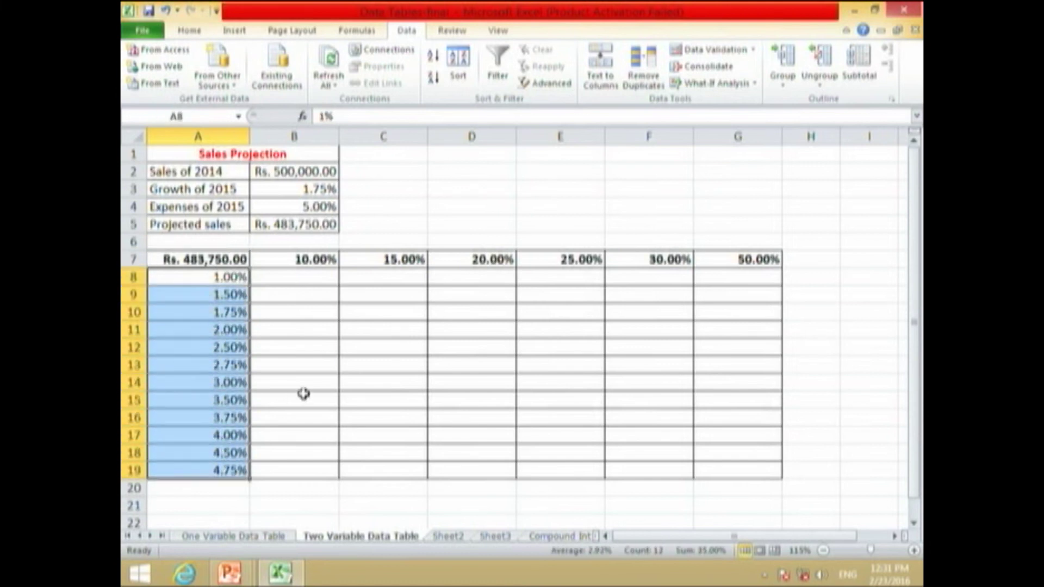
drag(282, 258, 689, 266)
drag(201, 276, 204, 453)
drag(303, 260, 771, 261)
click(190, 281)
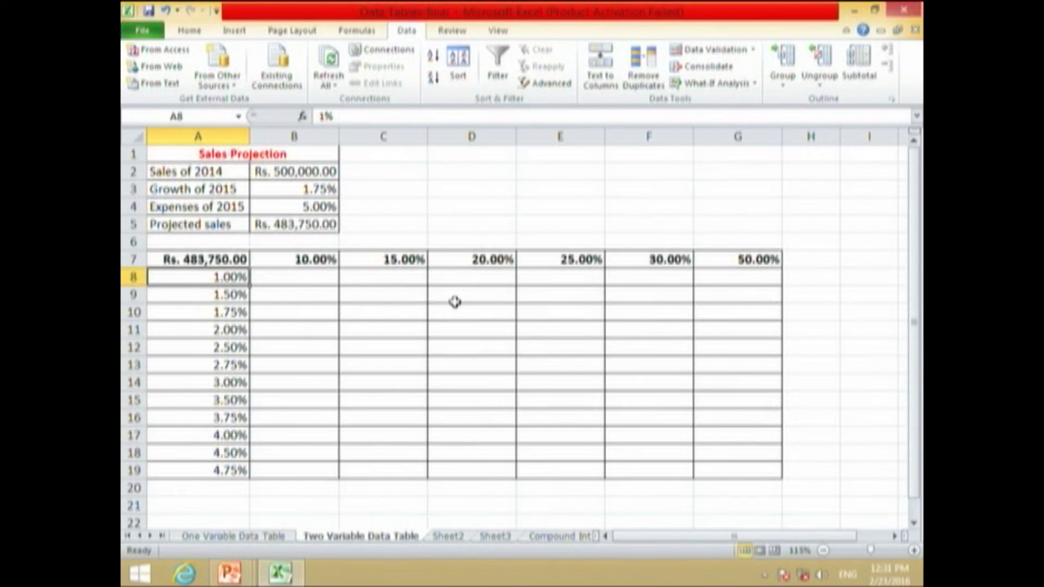
click(310, 280)
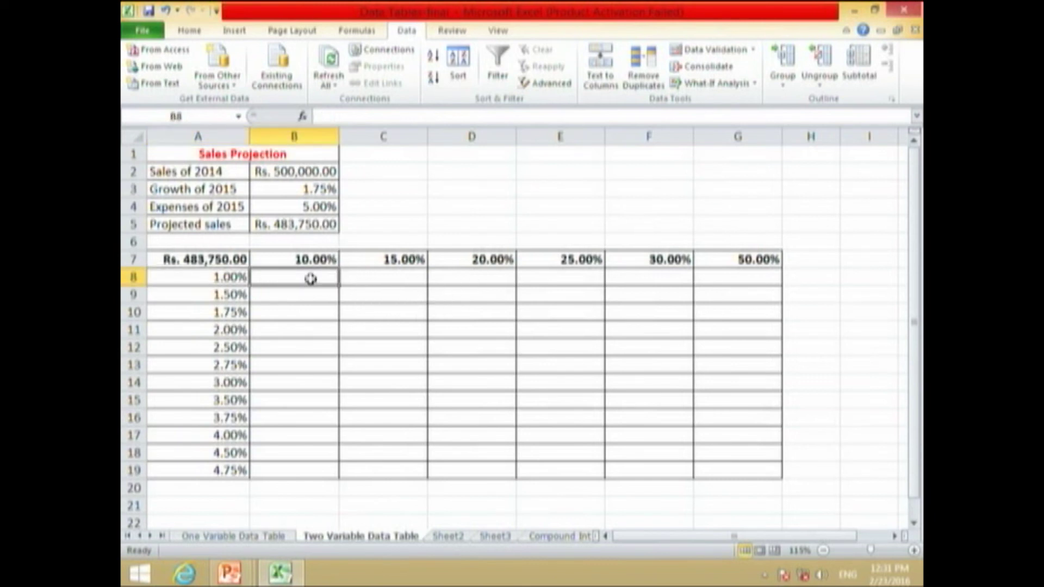
click(222, 277)
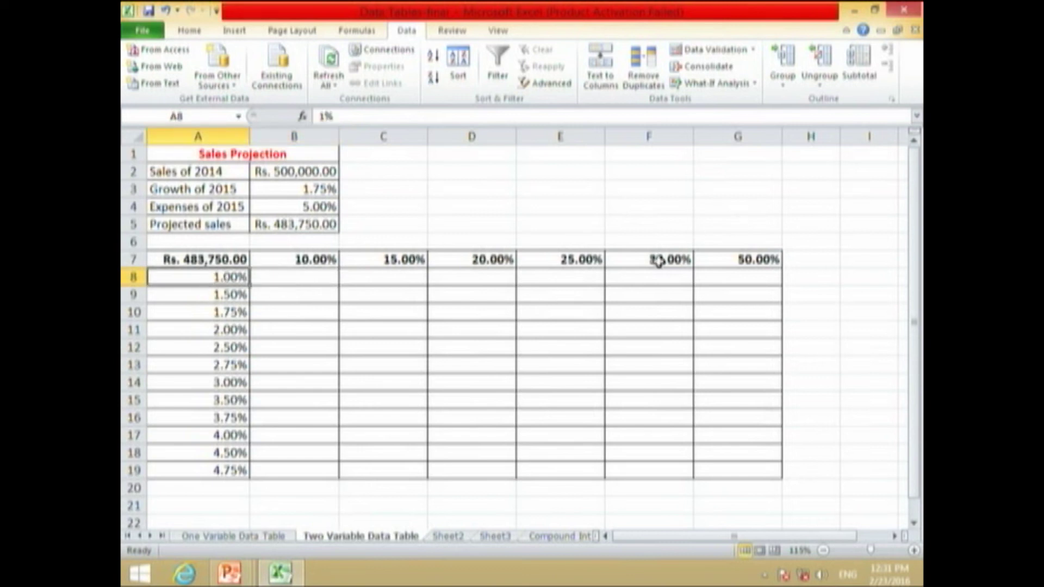
click(635, 277)
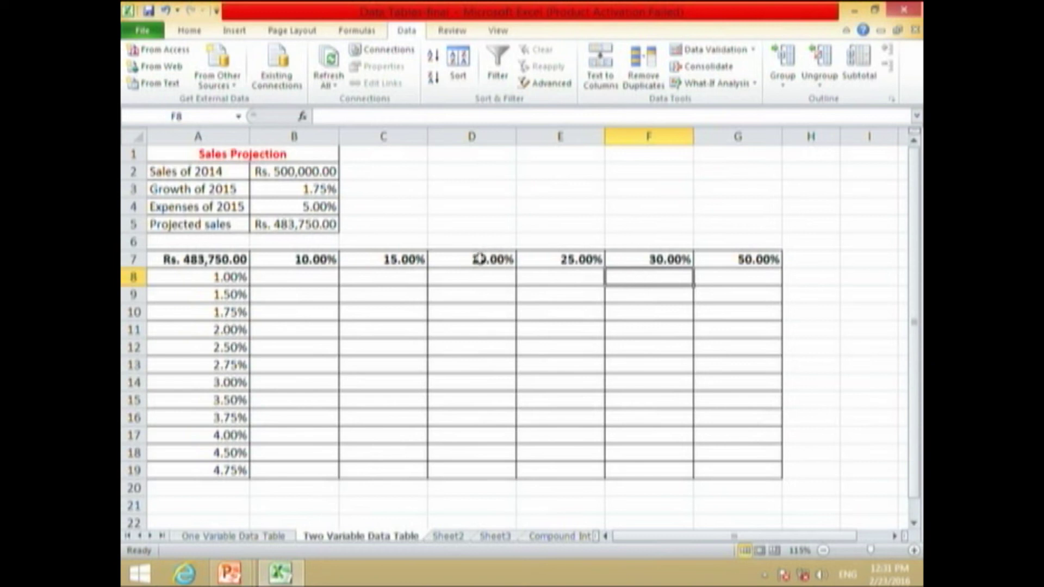
click(260, 225)
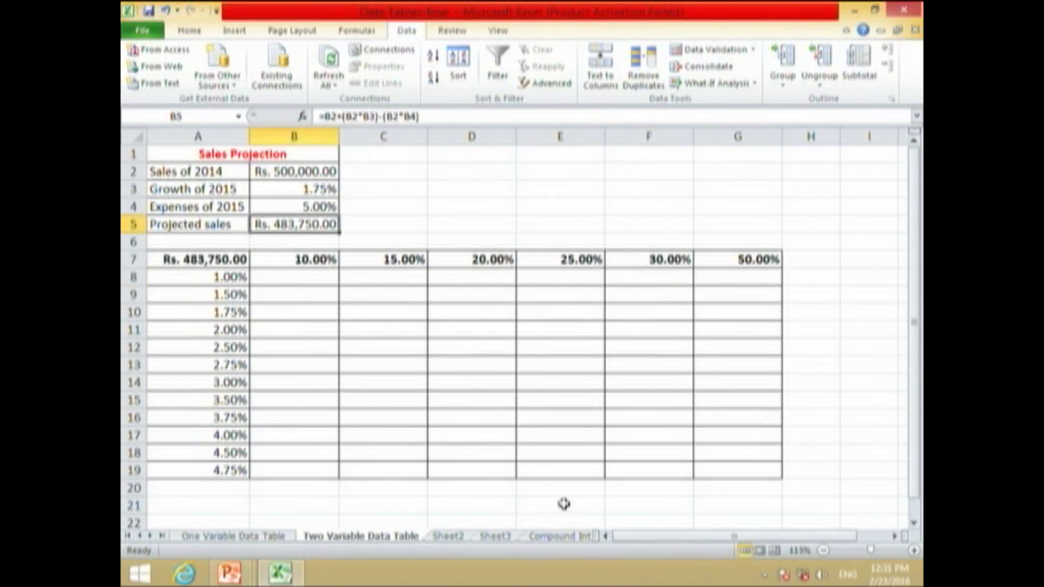
Create a two-variable data table over A7:G19 with B4 as the row input cell and B3 as the column input cell.
drag(717, 477, 159, 261)
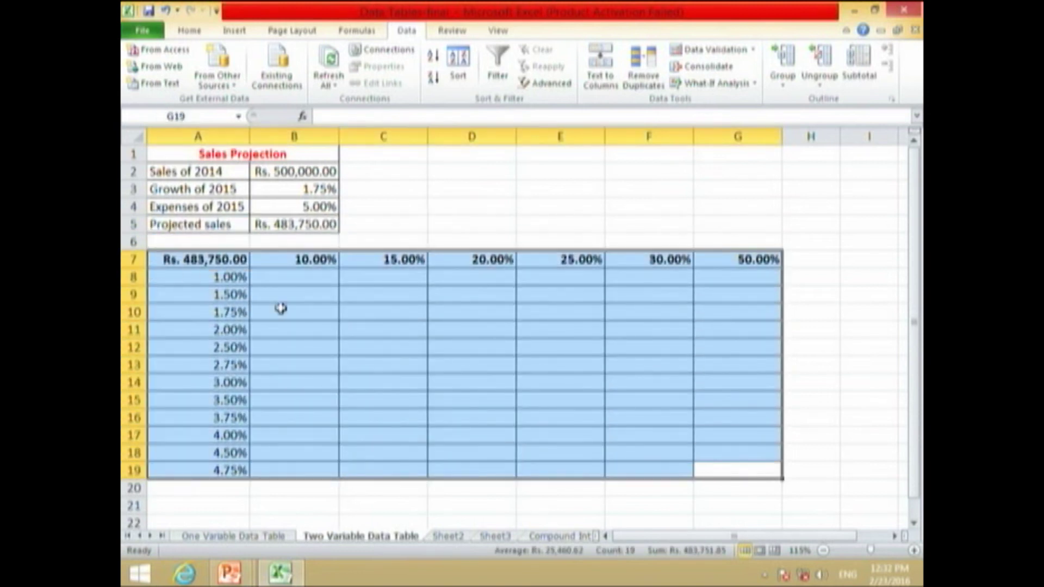
click(280, 312)
drag(706, 471, 163, 261)
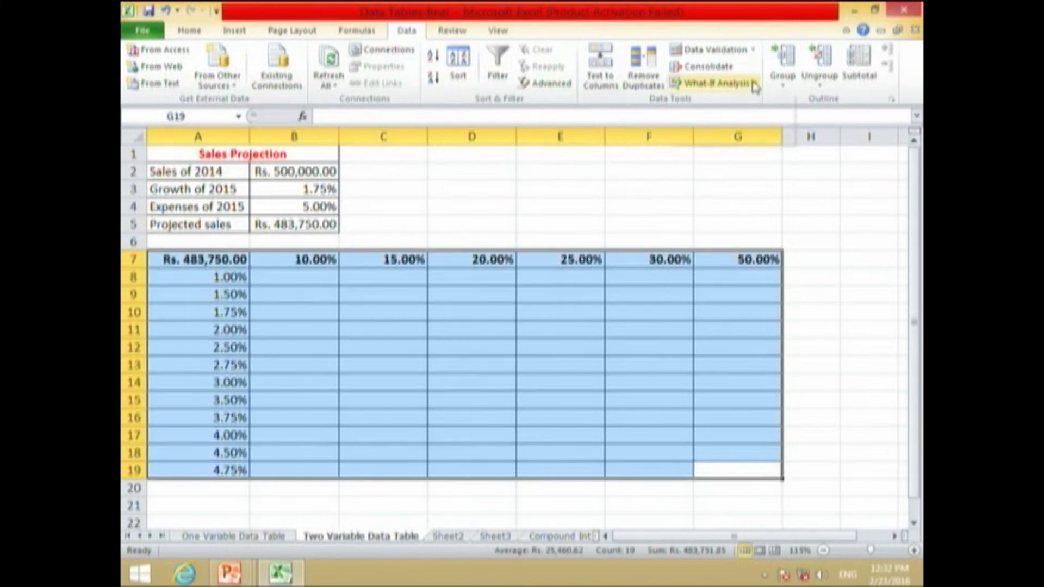
click(716, 82)
click(746, 136)
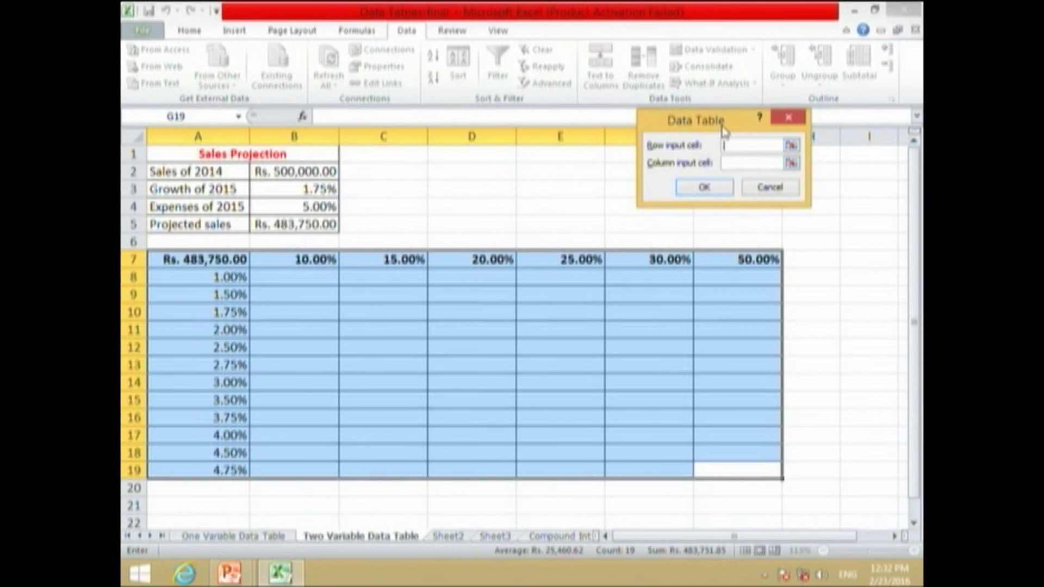
drag(726, 124, 625, 148)
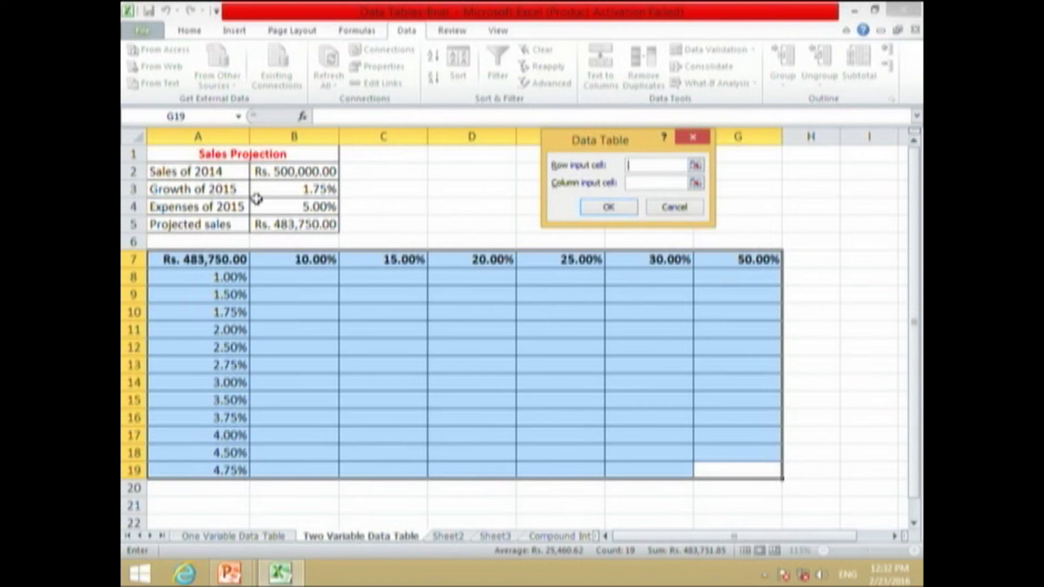
drag(607, 142, 461, 154)
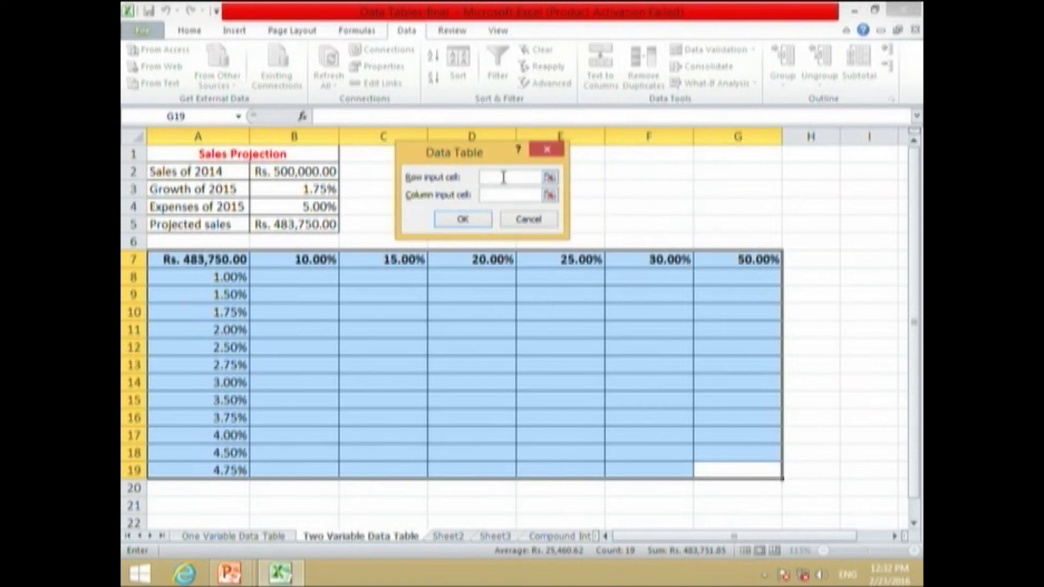
click(319, 207)
click(509, 196)
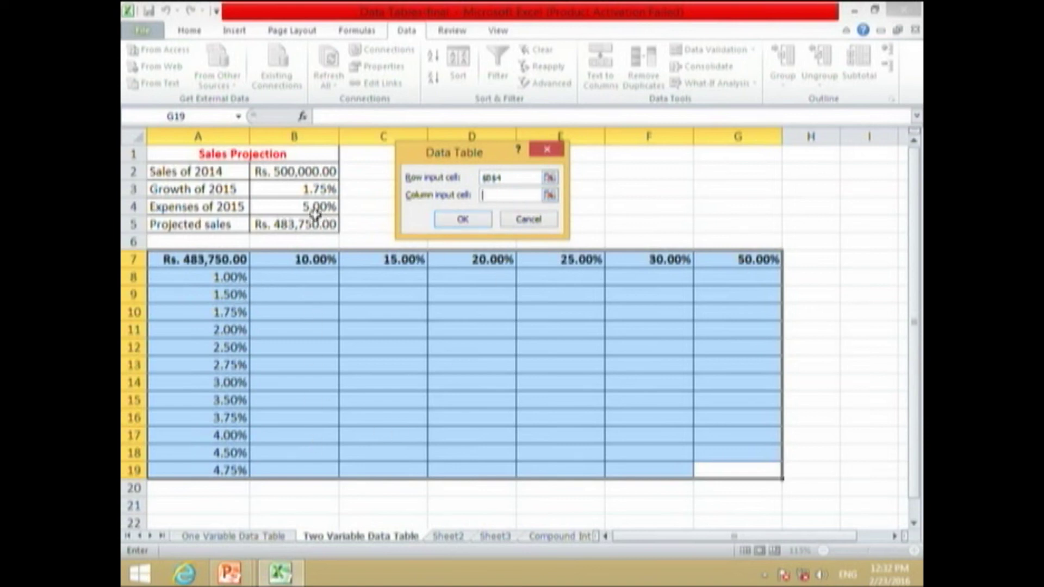
click(302, 188)
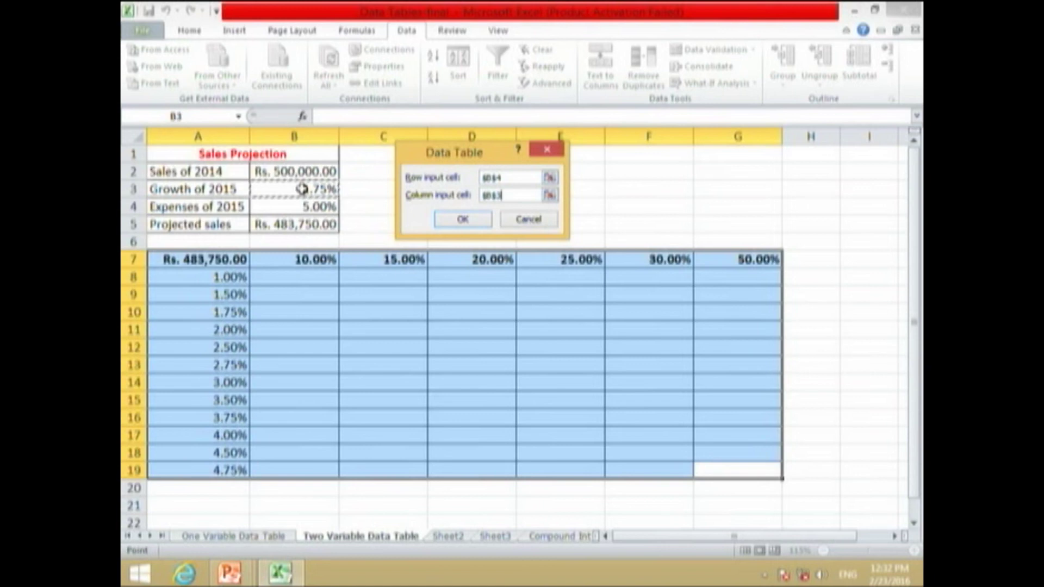
click(463, 223)
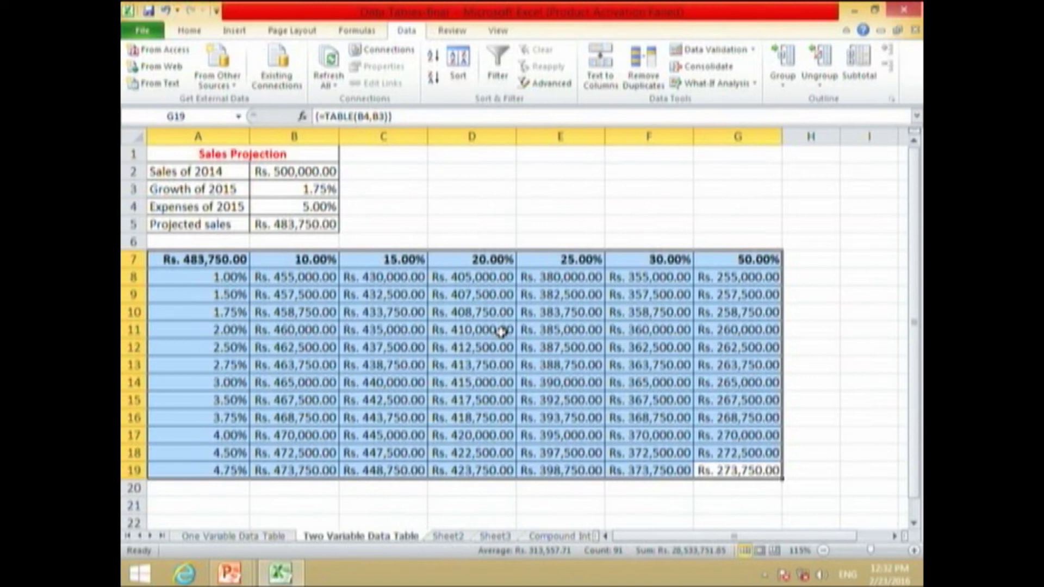
Compare the growth rates of 1.00% and 1.50% in the data table with the original growth, expenses and projected sales in B3:B5.
scroll(416, 343, up, 1)
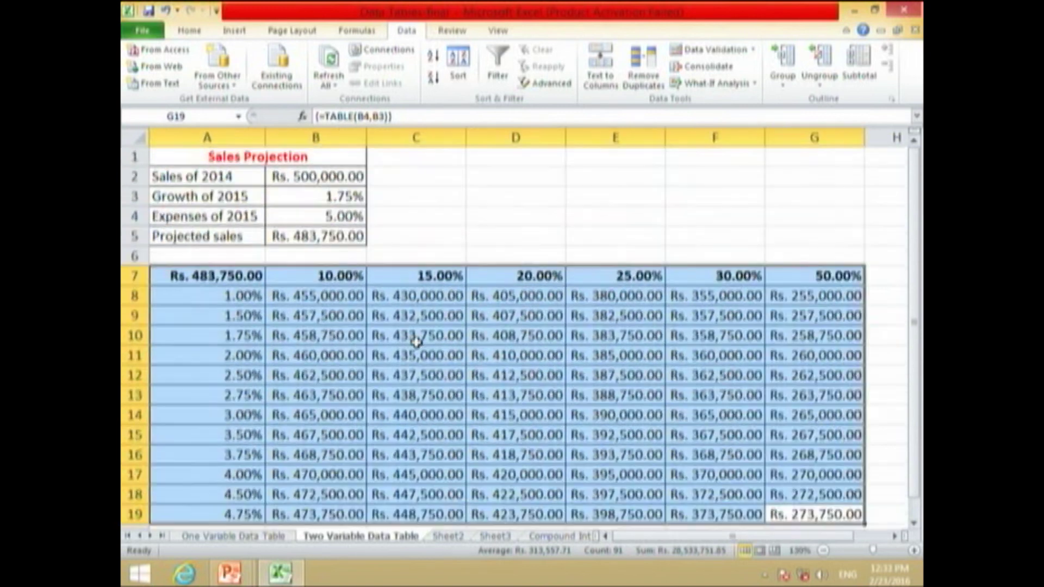
click(352, 360)
click(203, 293)
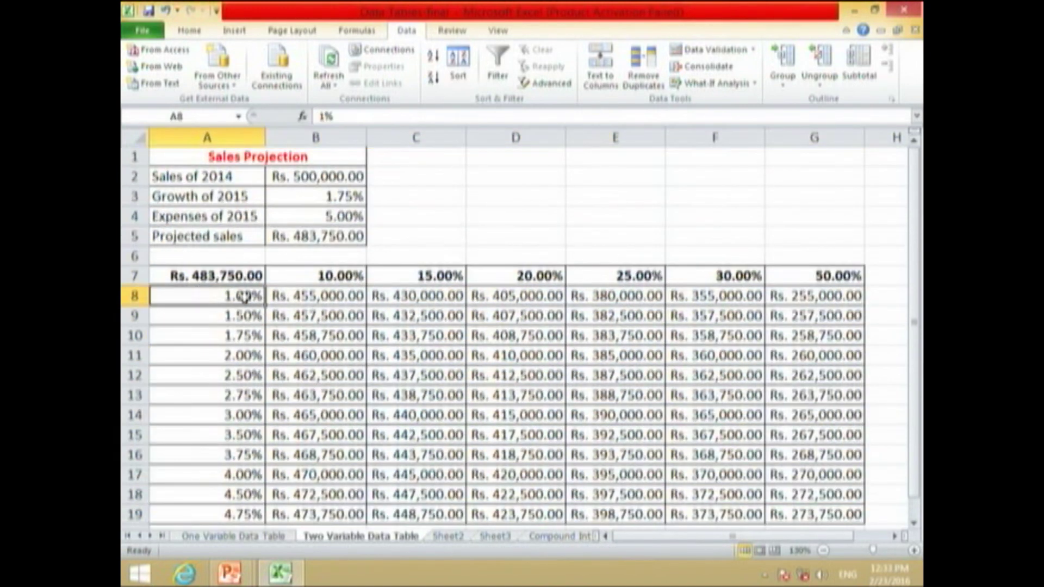
click(302, 236)
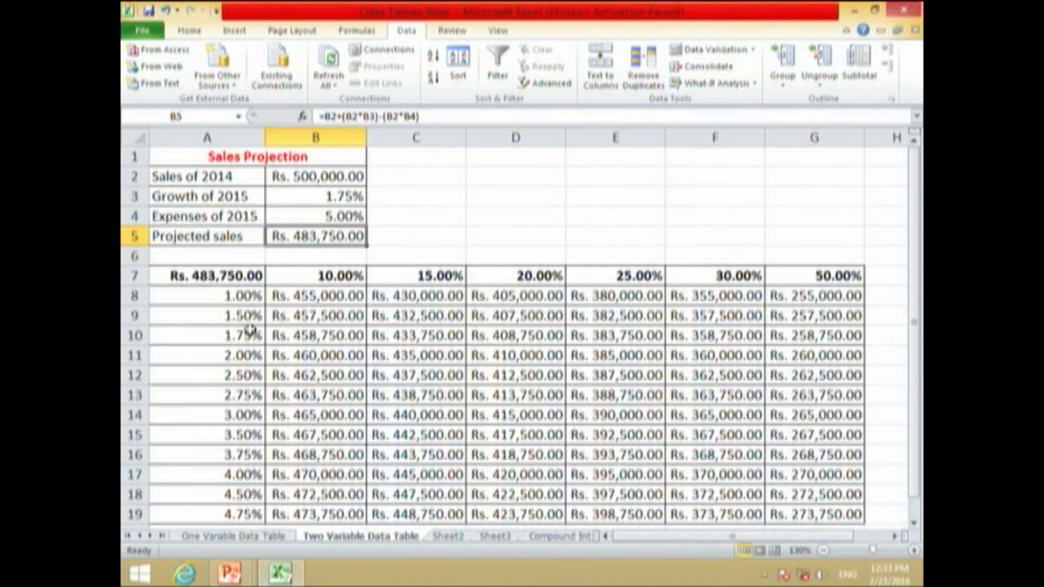
click(306, 196)
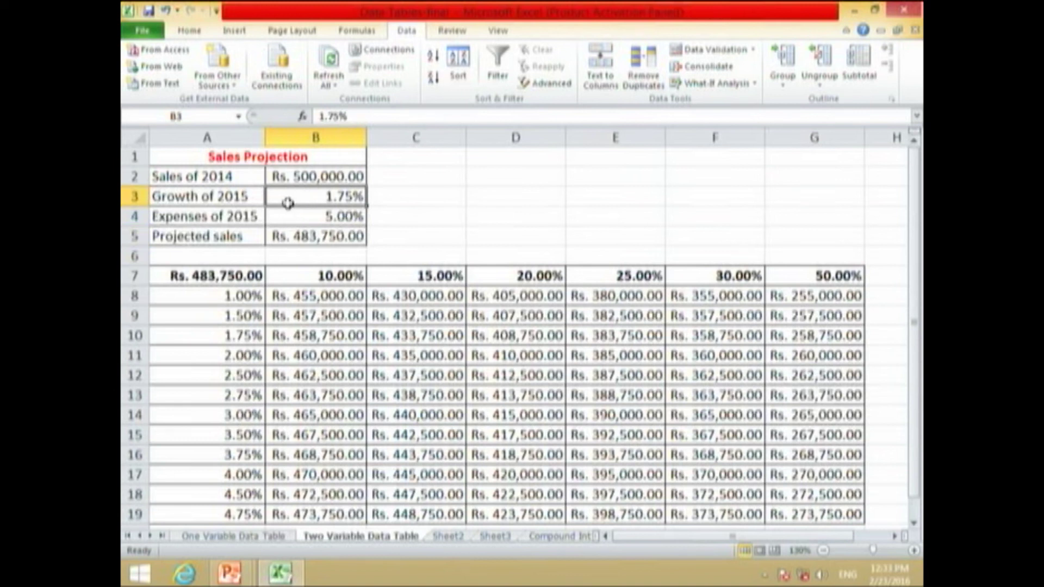
click(233, 317)
click(303, 216)
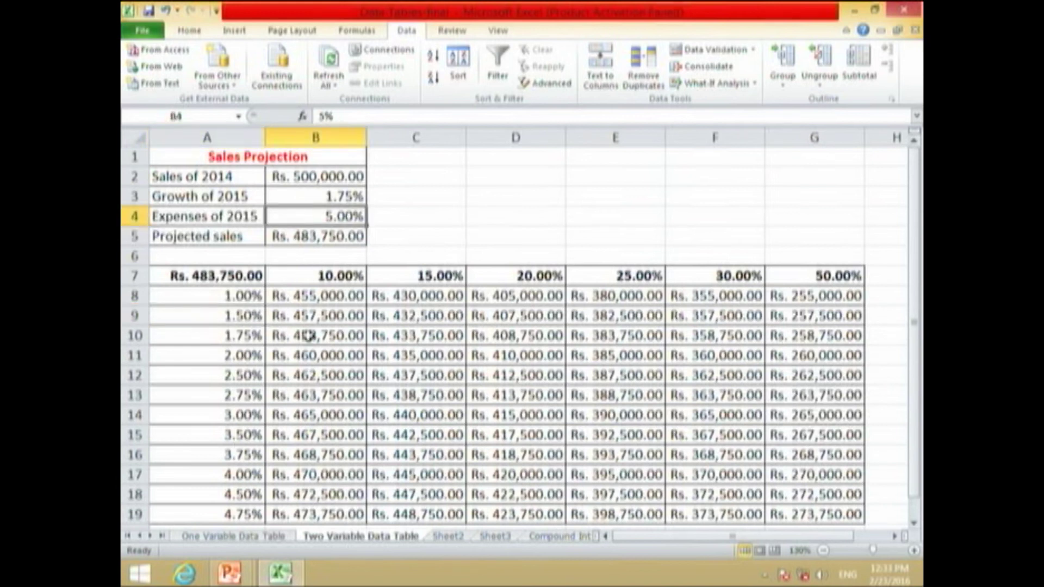
Review the projected sales for 1.50% growth with 15% expenses and for 1.75% growth with 20% expenses.
drag(219, 318, 415, 316)
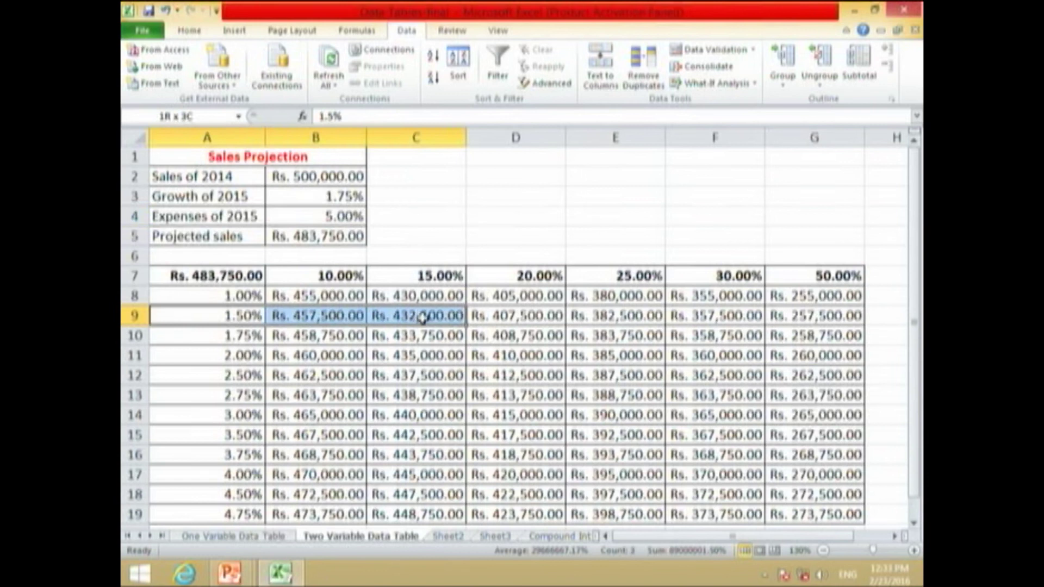
click(415, 317)
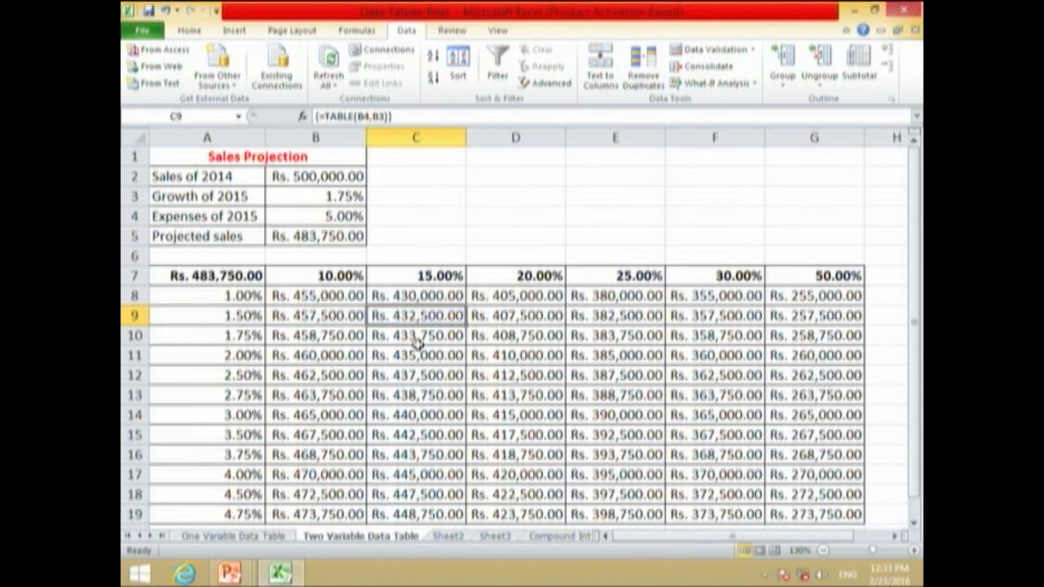
ctrl+scroll(418, 342, up, 1)
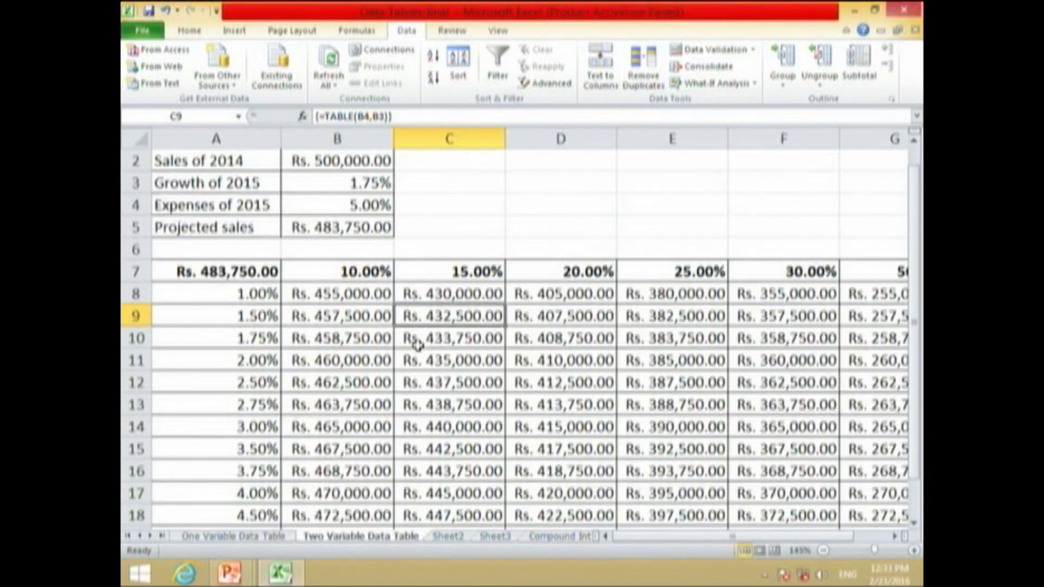
ctrl+scroll(418, 344, up, 1)
click(456, 335)
ctrl+scroll(227, 227, down, 2)
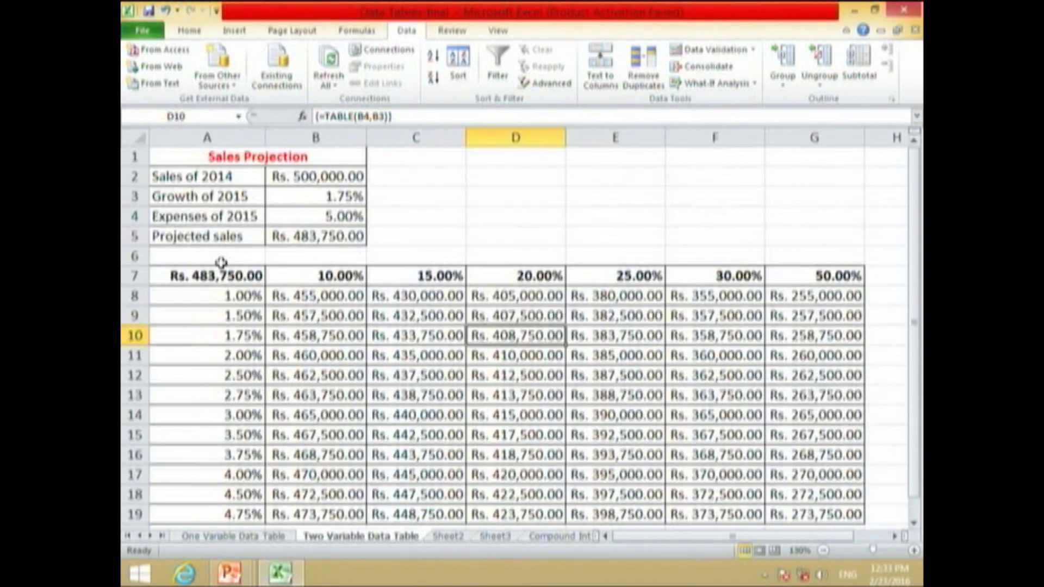
click(409, 319)
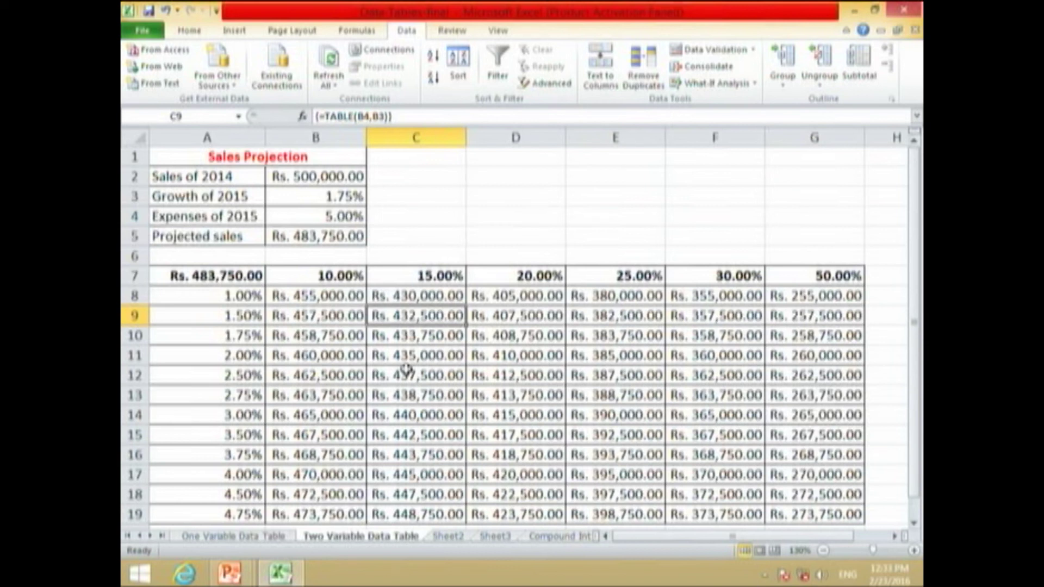
Switch to the PowerPoint slide show and advance to the slide explaining Scenario Manager.
key(alt+Tab)
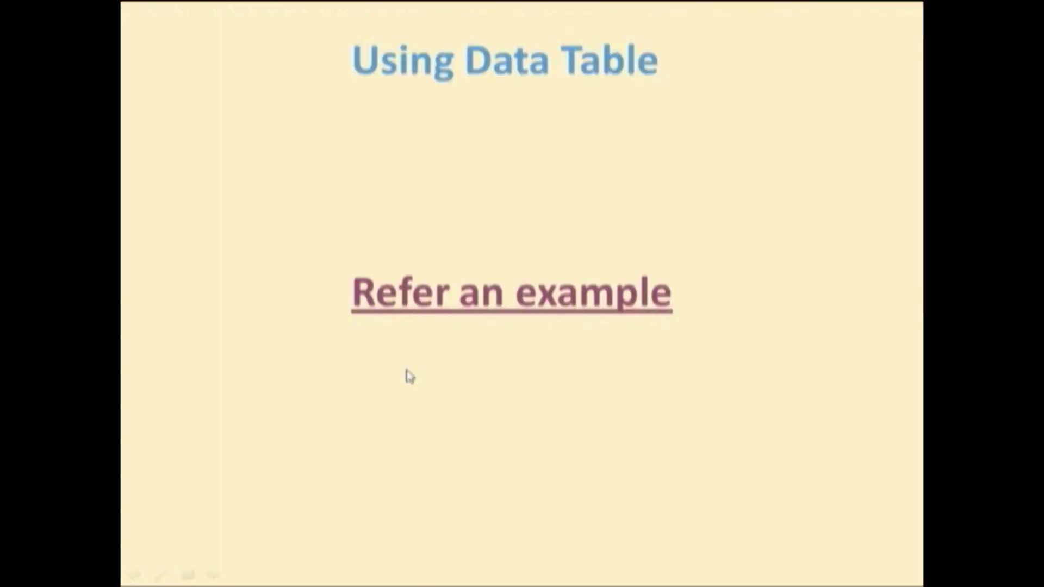
key(Right)
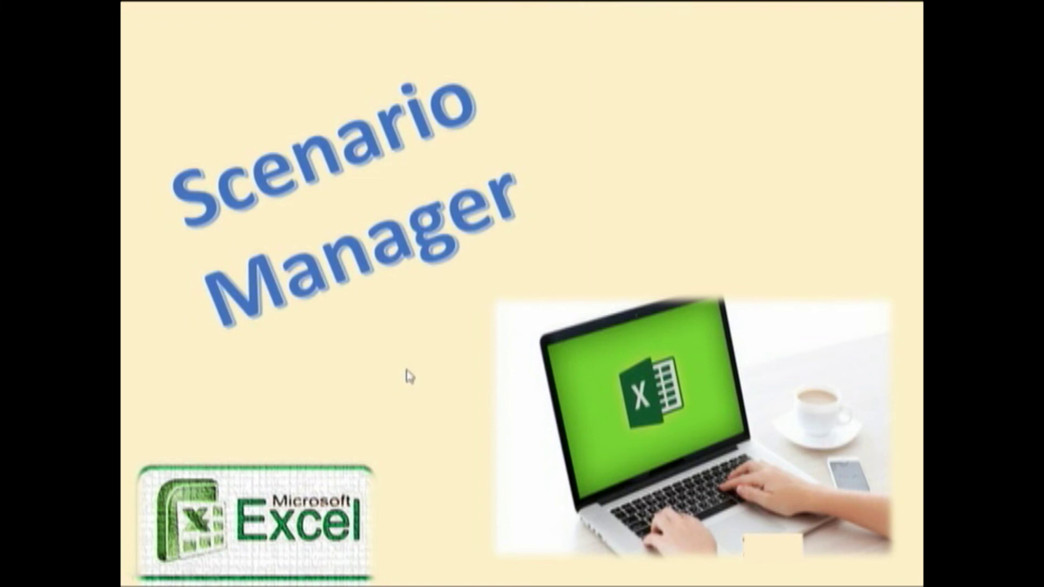
key(Right)
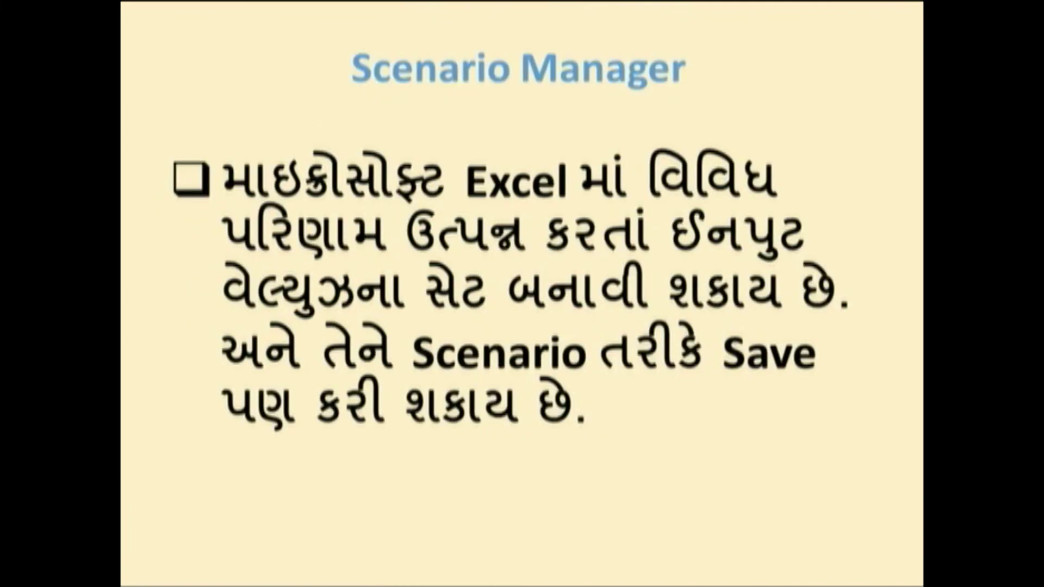
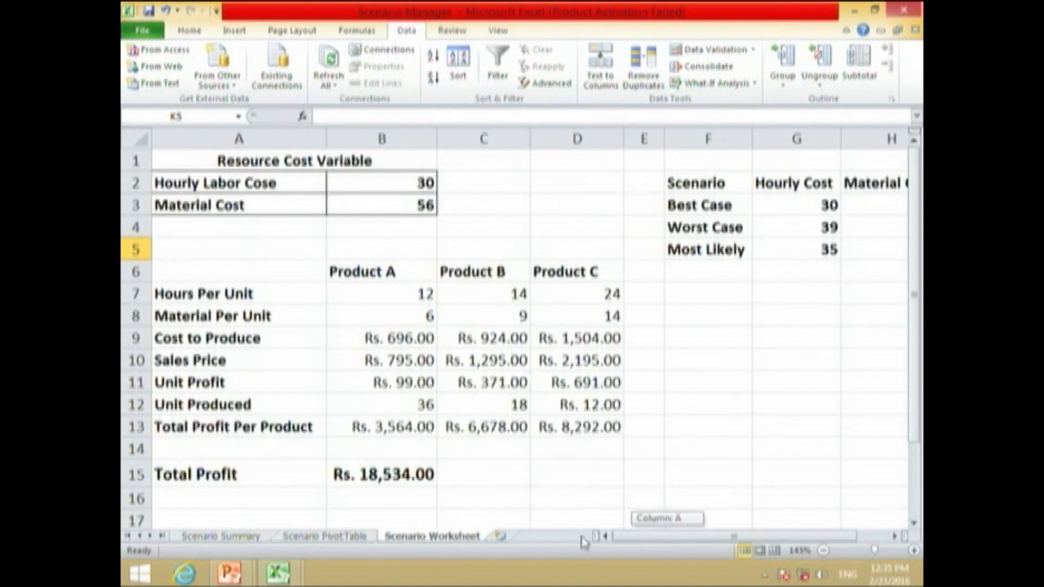
Enlarge the Scenario Worksheet view to 220% around the Resource Cost Variable heading in A1.
click(264, 163)
scroll(361, 341, up, 5)
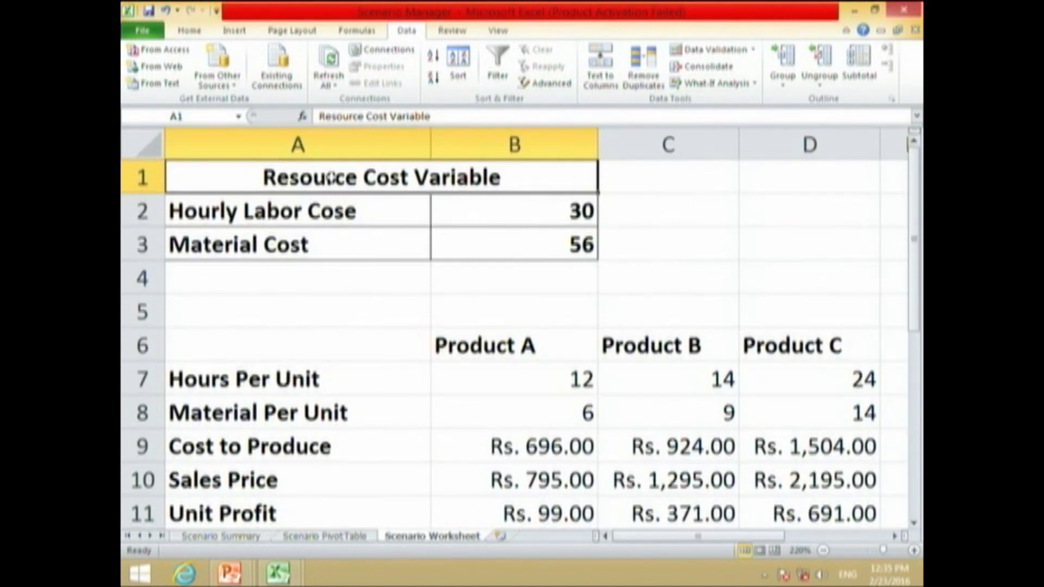
Correct the misspelled label in A2 to read Hourly Labor Cost.
scroll(339, 209, up, 2)
click(320, 228)
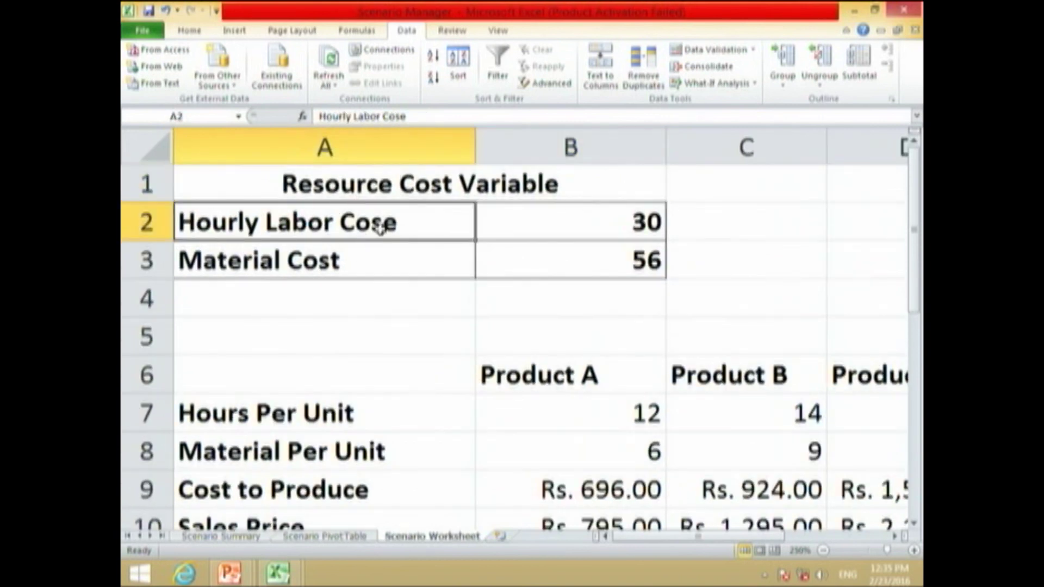
click(546, 230)
drag(307, 223, 549, 234)
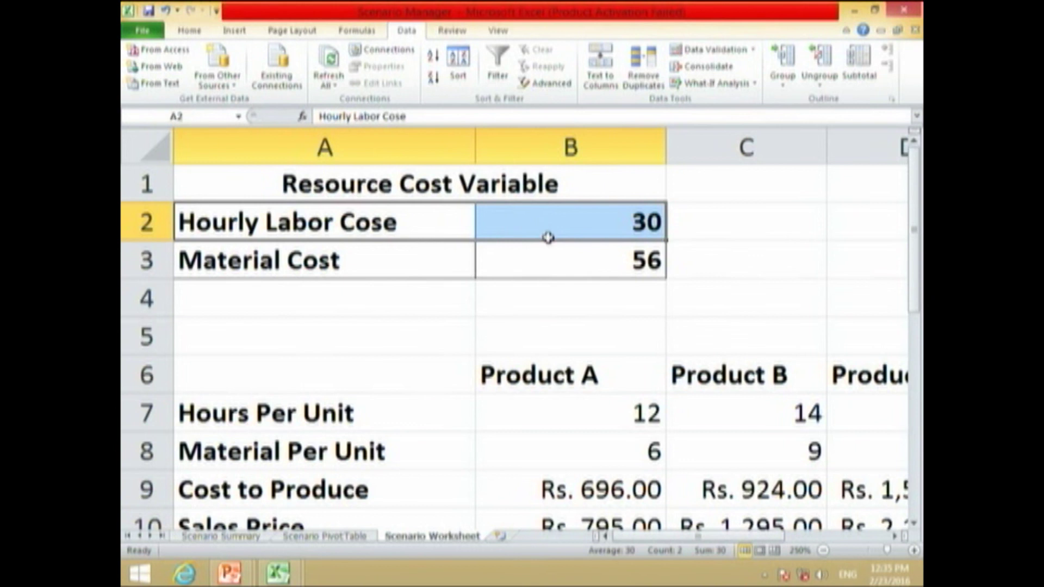
double_click(415, 223)
key(BackSpace)
text(t)
key(Return)
Review the hourly labor and material cost inputs in B2:B3 and the Product A to Product C headings in row 6.
click(507, 236)
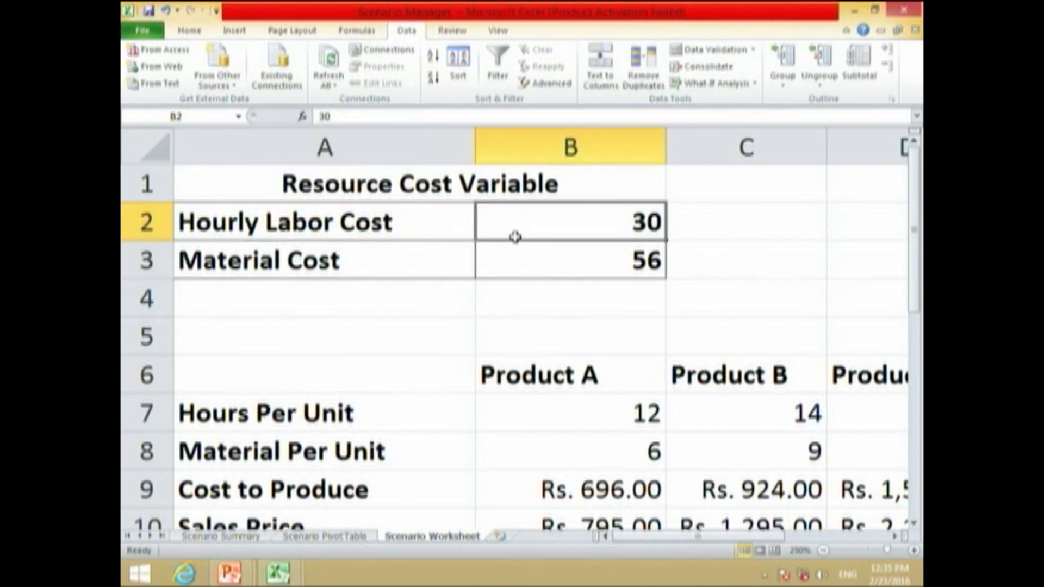
click(356, 270)
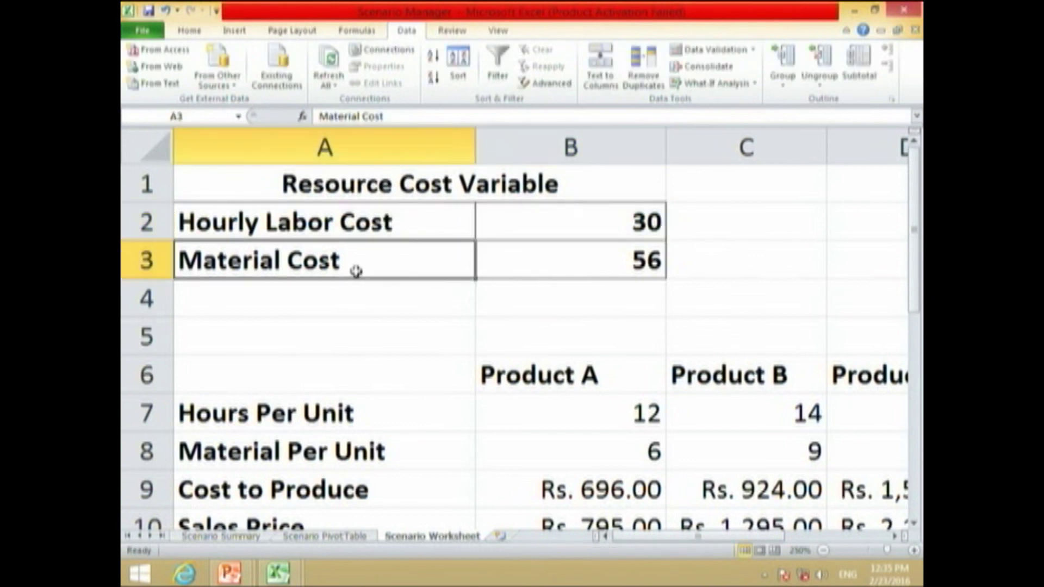
click(632, 285)
scroll(493, 430, down, 1)
scroll(493, 431, down, 2)
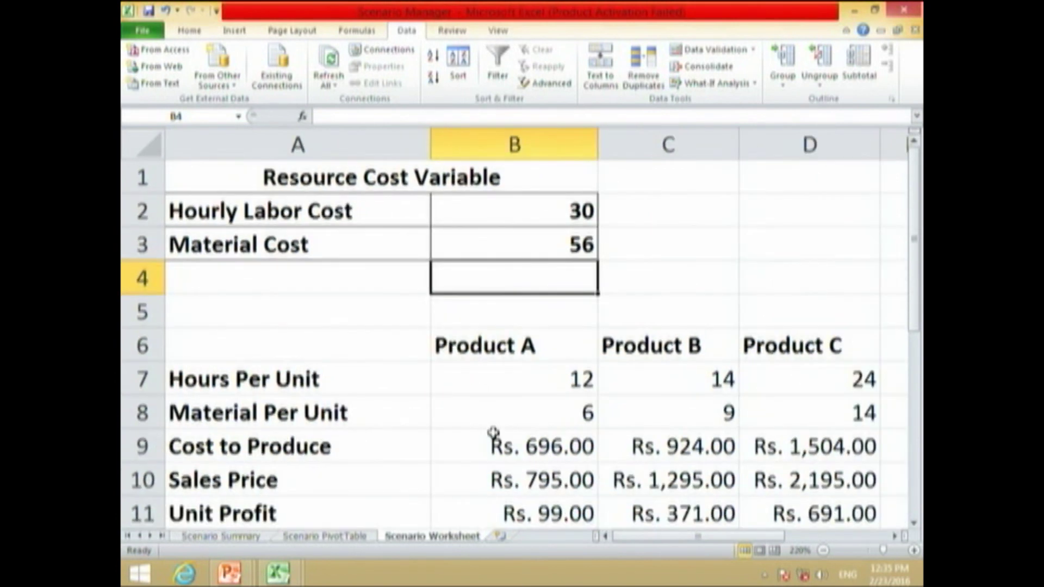
drag(465, 333, 772, 333)
scroll(498, 396, down, 1)
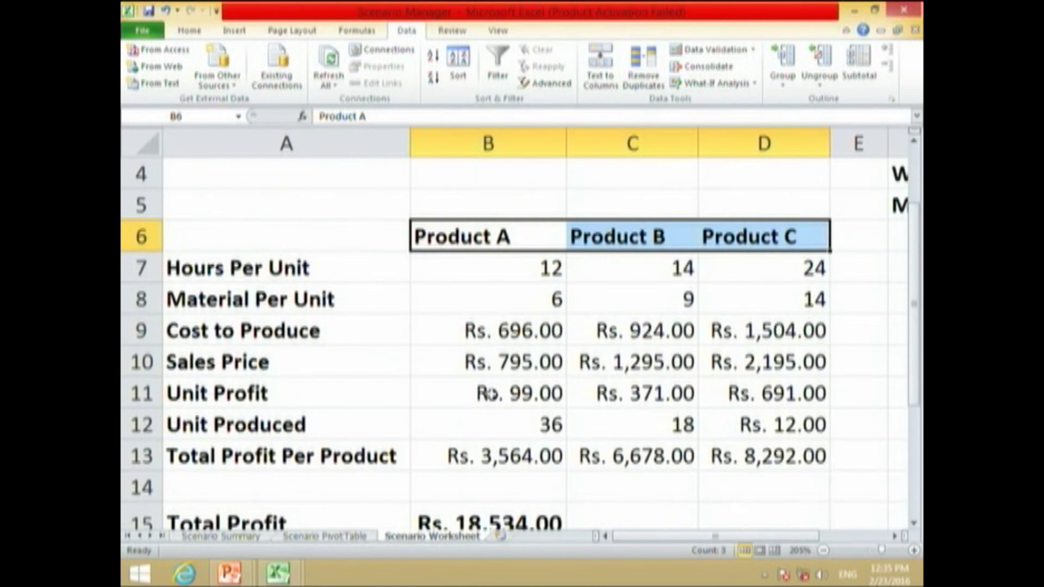
Review the Hours Per Unit values for Products A, B and C in row 7.
click(210, 268)
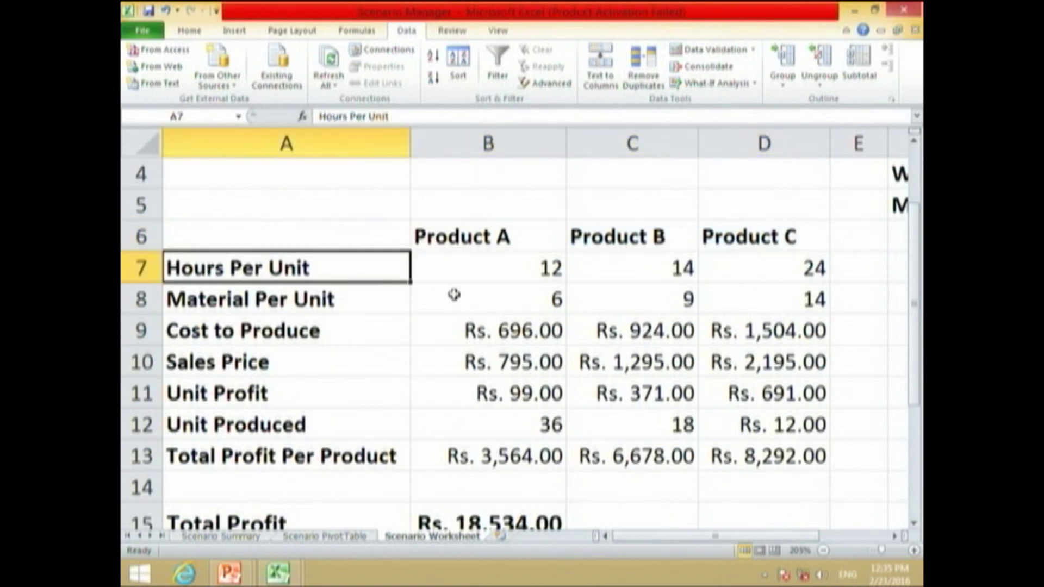
scroll(453, 299, down, 1)
scroll(451, 300, up, 1)
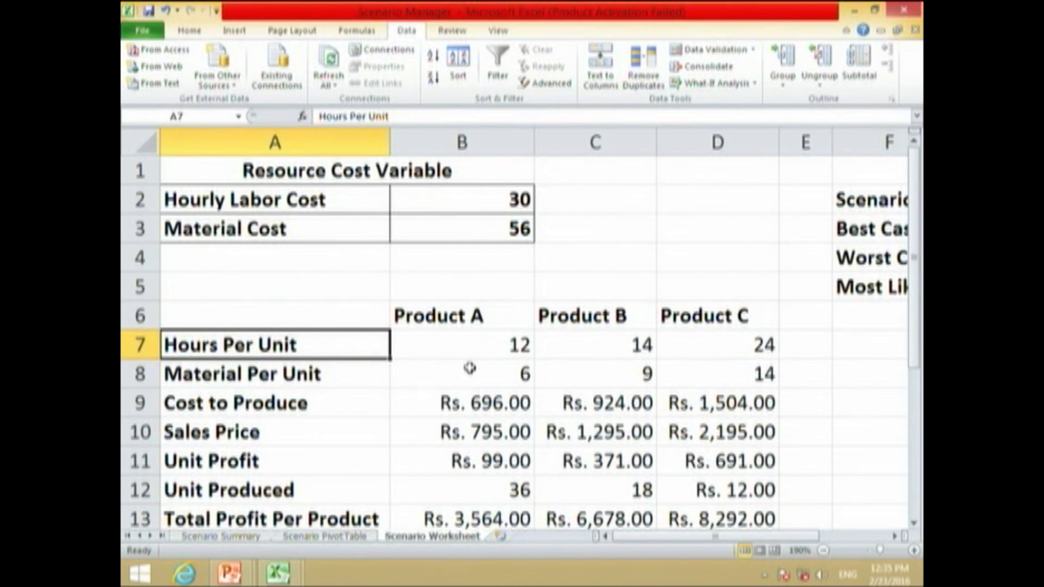
click(481, 356)
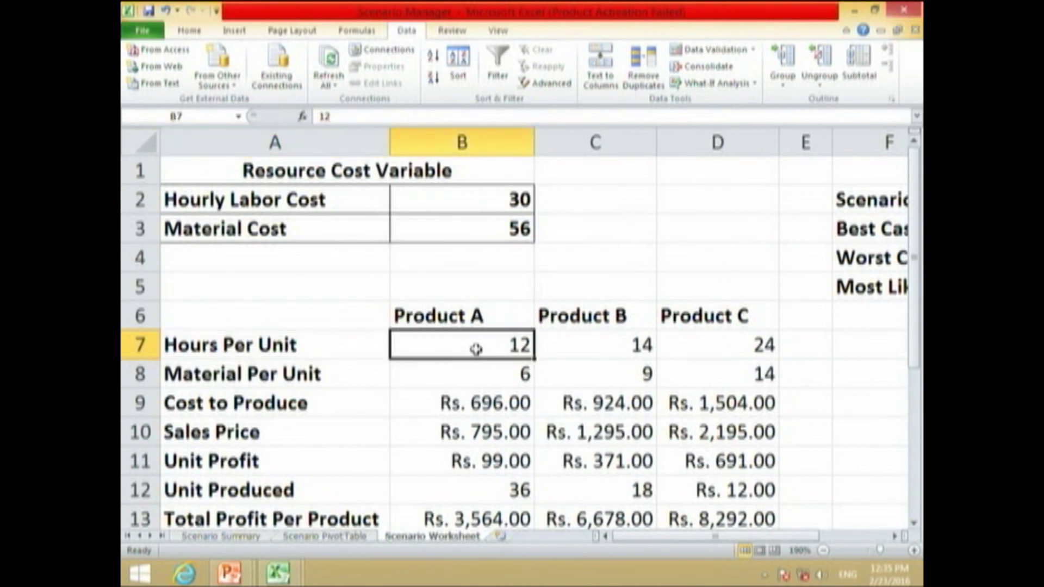
click(610, 344)
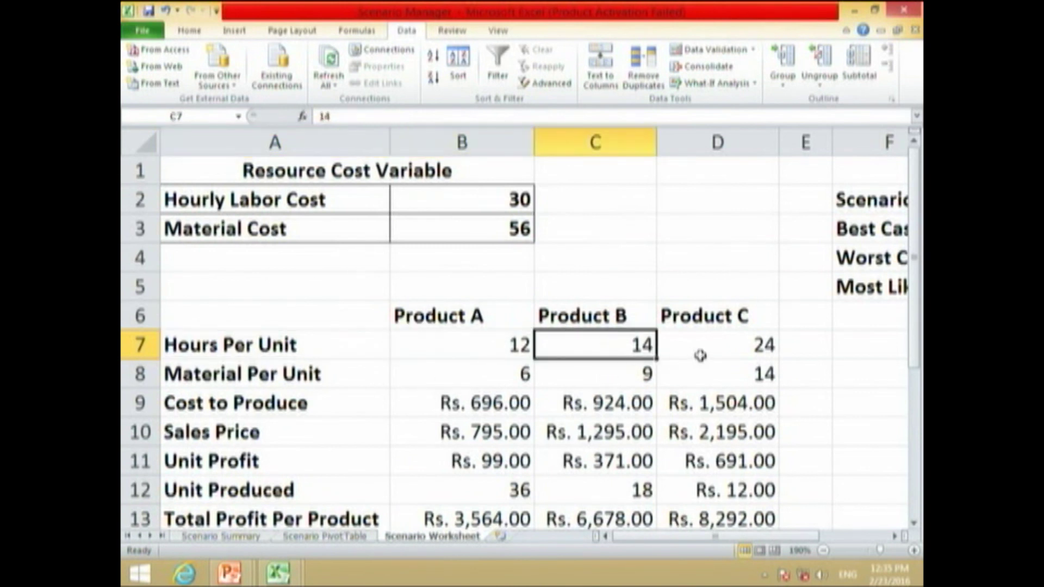
click(720, 342)
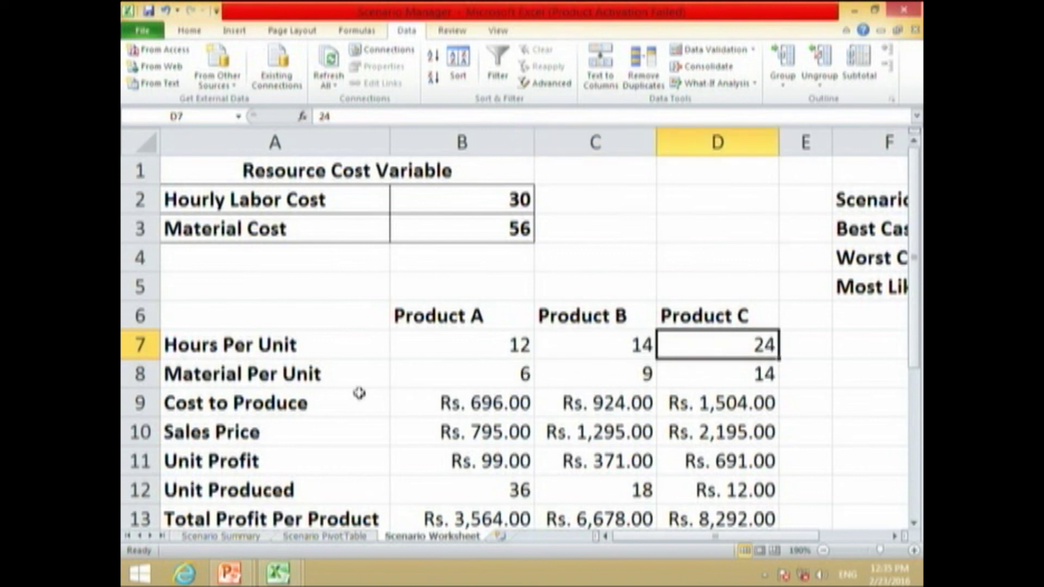
Review the Material Per Unit values for Products A, B and C in row 8.
click(507, 374)
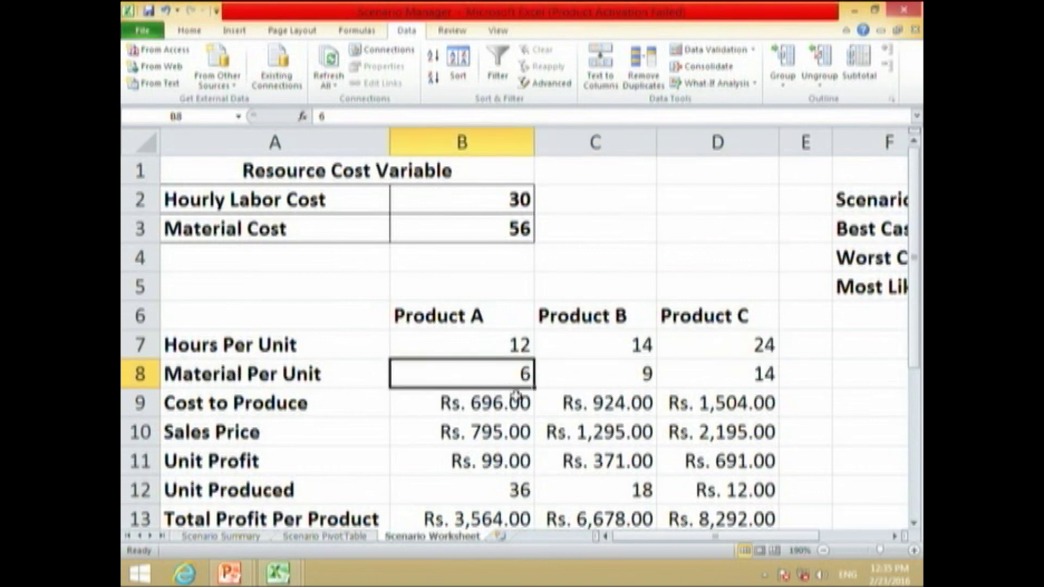
click(607, 363)
click(747, 378)
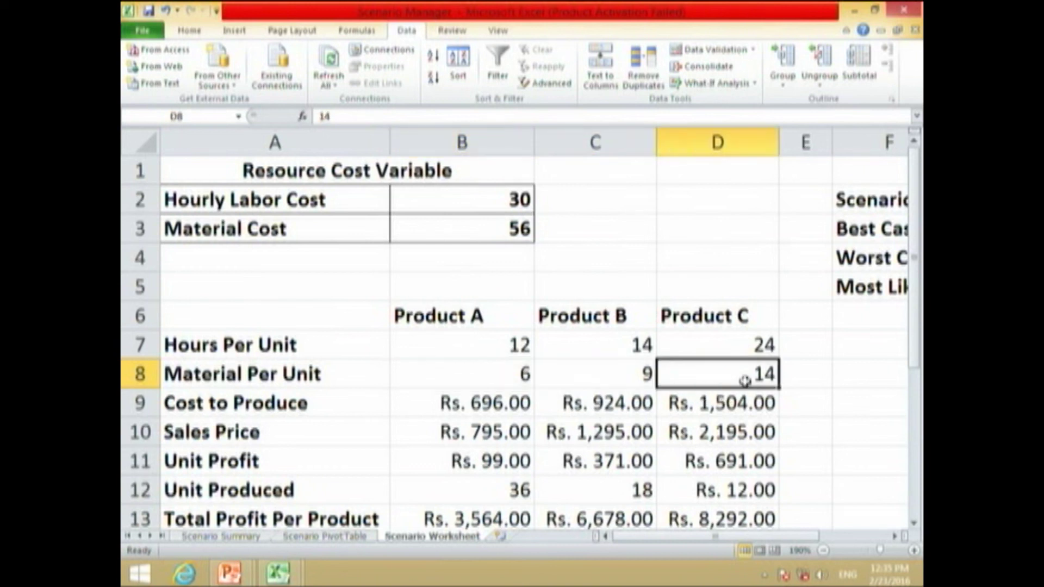
scroll(481, 443, down, 1)
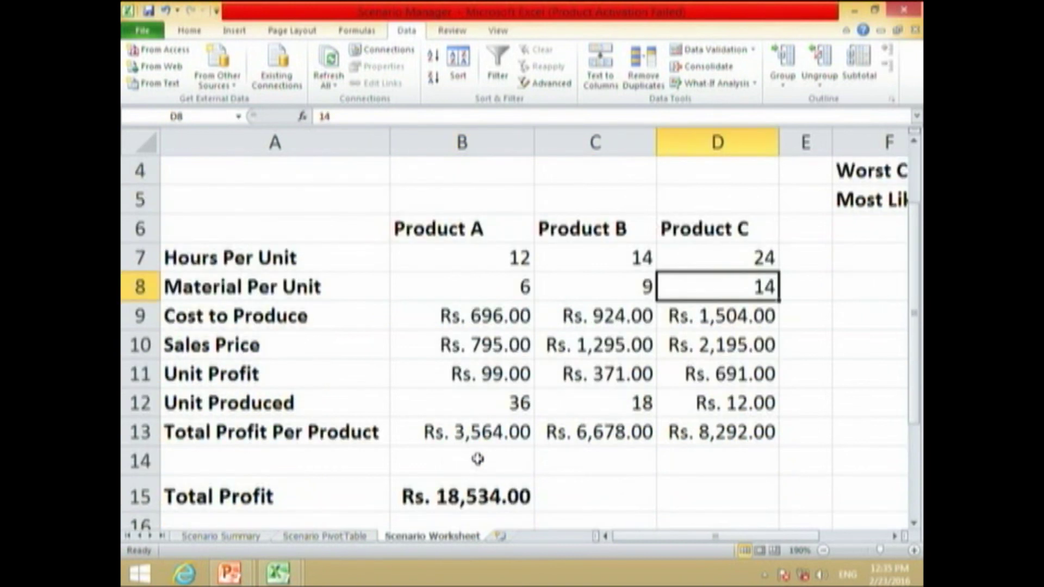
scroll(477, 459, up, 1)
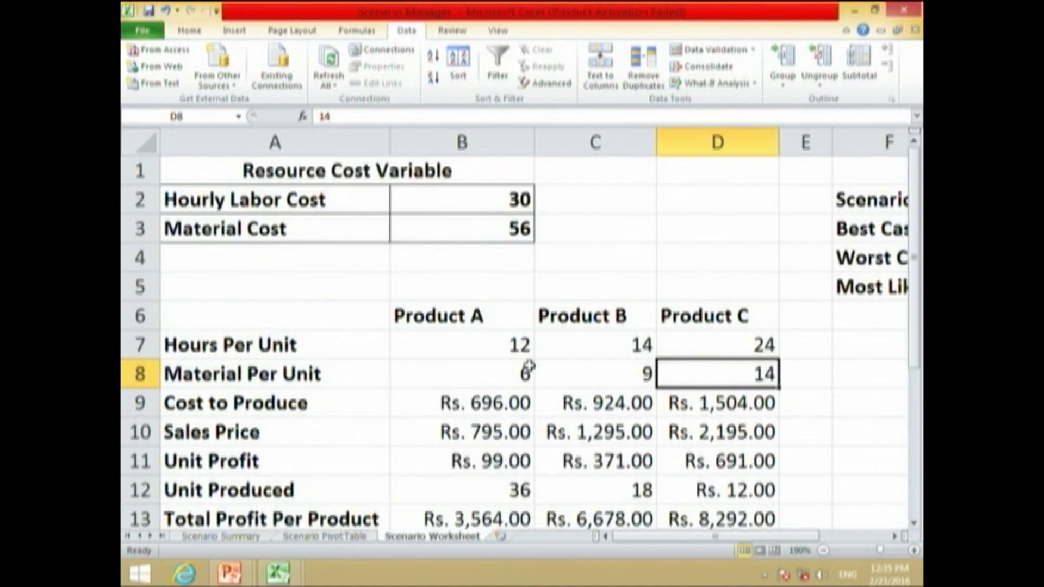
click(513, 375)
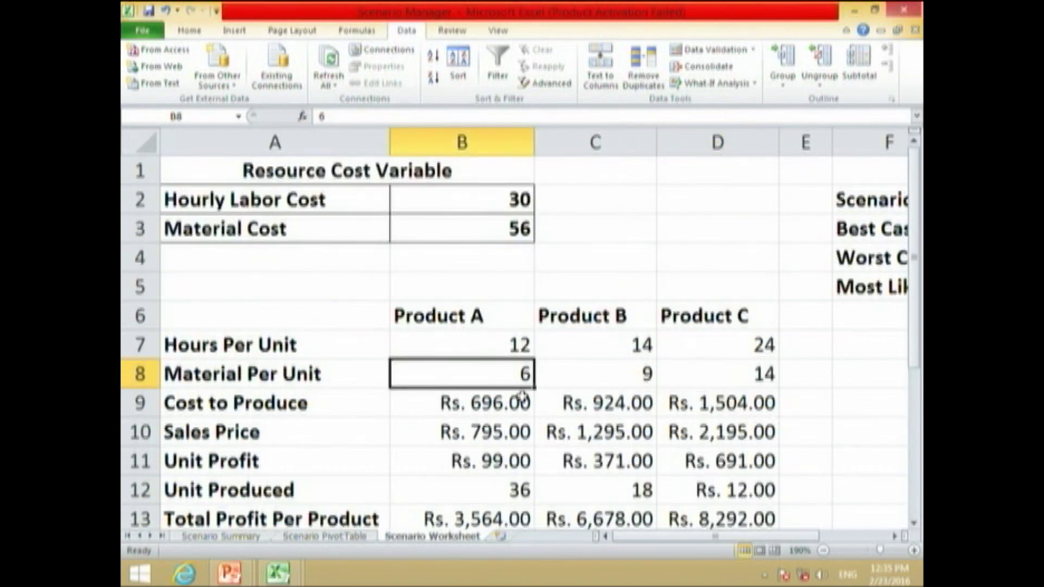
click(603, 371)
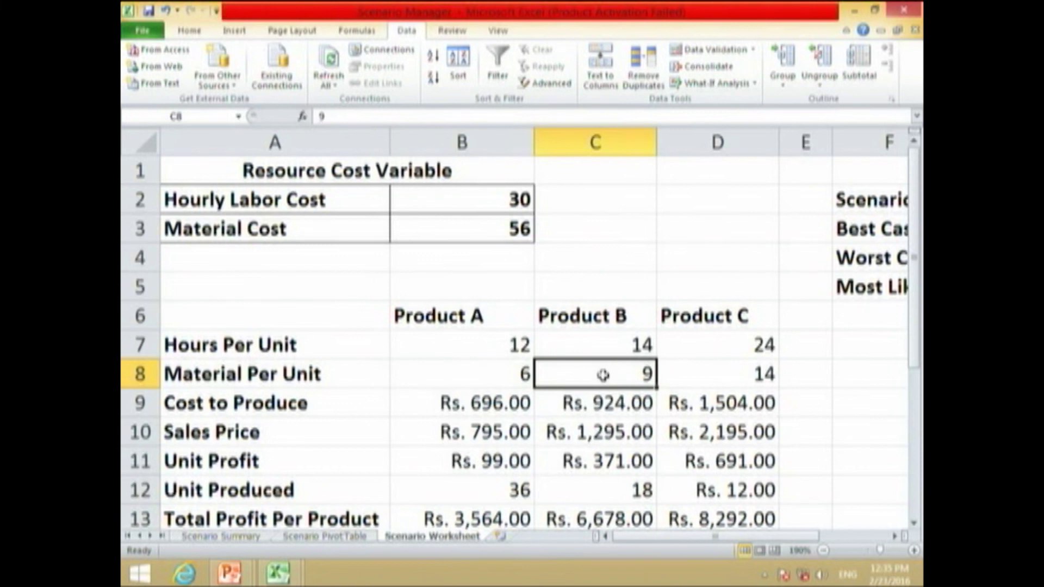
click(694, 380)
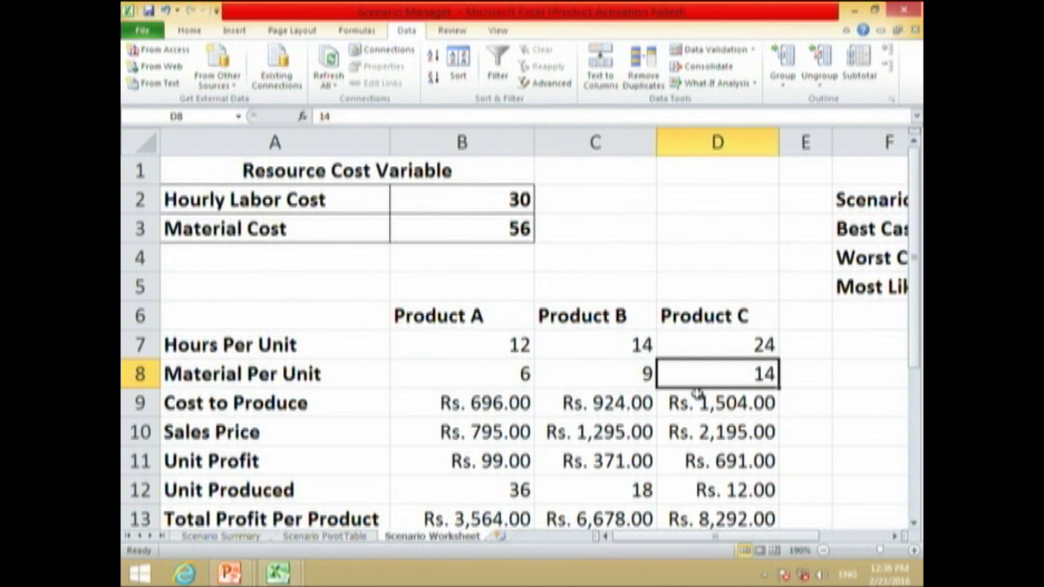
Inspect Product A's Cost to Produce formula in B9 and the cells it references.
click(470, 405)
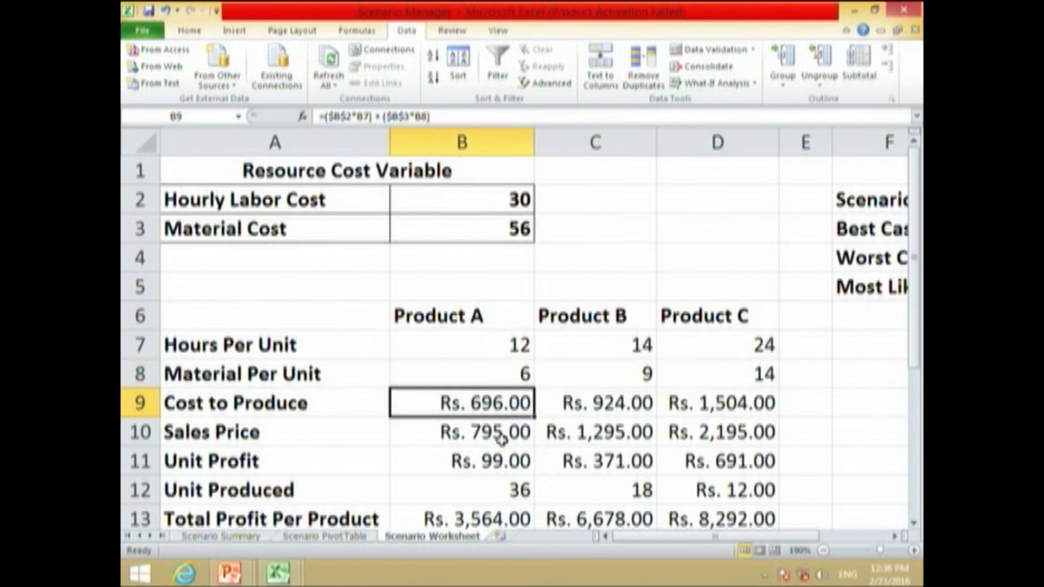
scroll(493, 438, down, 1)
scroll(493, 438, up, 1)
key(F2)
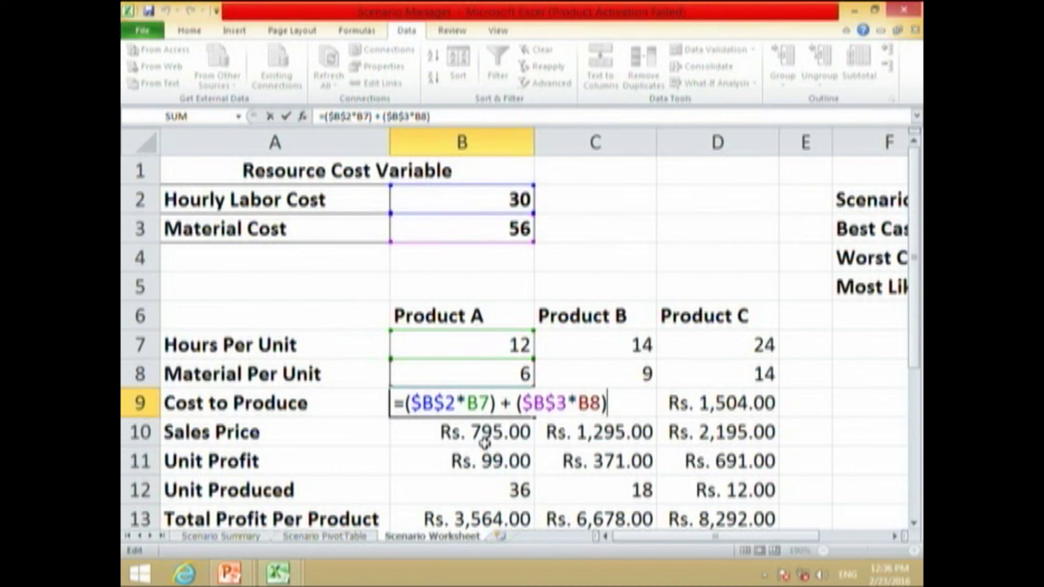
key(ctrl+Return)
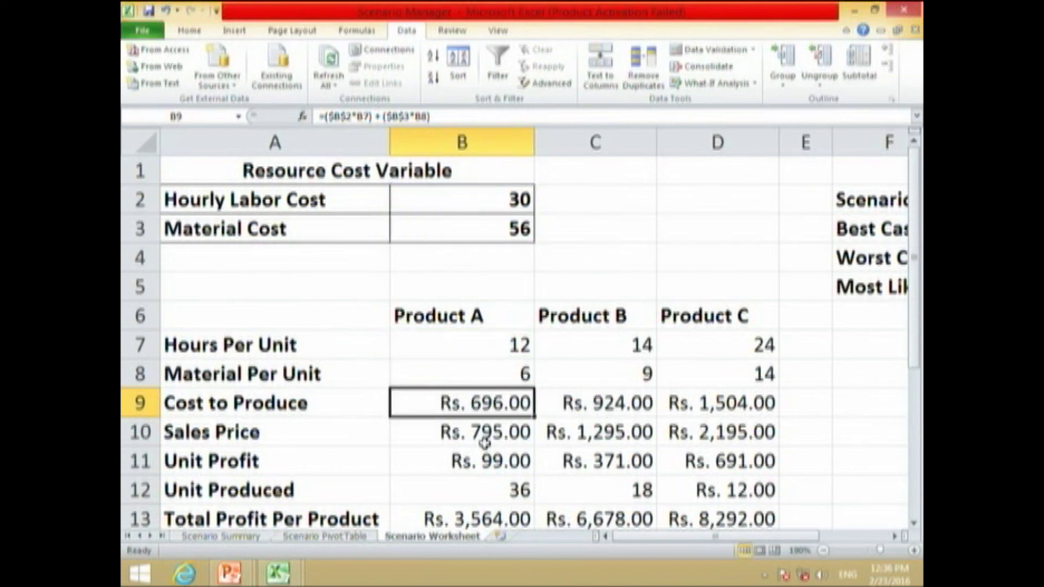
Compare Product A's sales price in B10 with its cost to produce in B9.
click(484, 443)
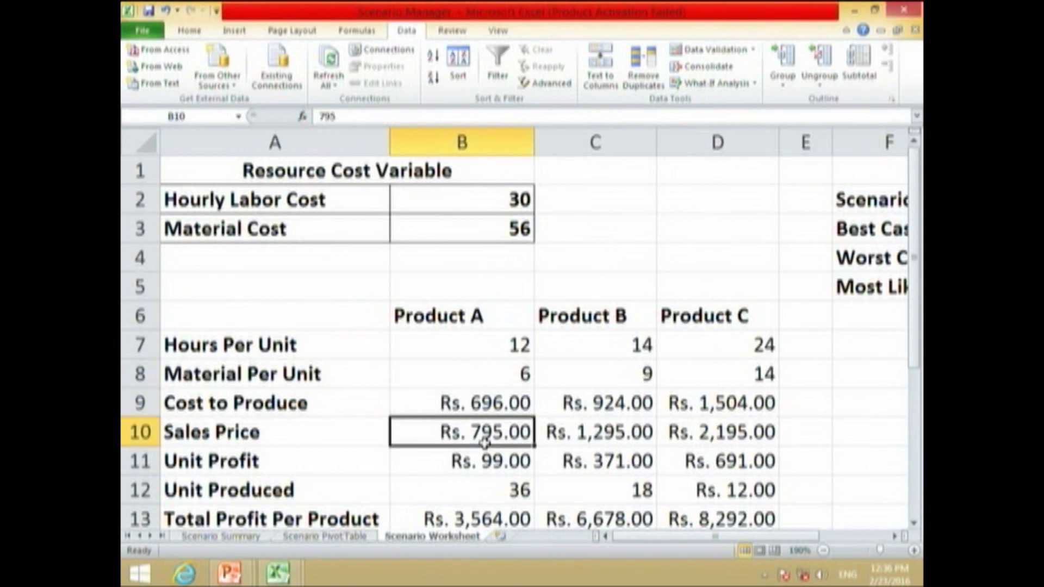
click(478, 414)
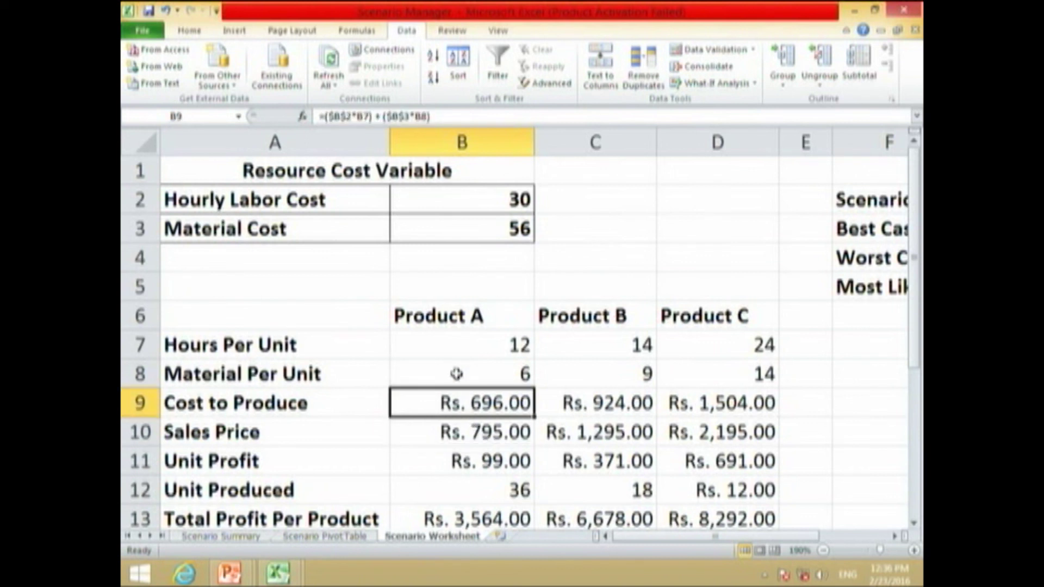
click(465, 318)
click(485, 405)
scroll(481, 435, down, 1)
click(485, 345)
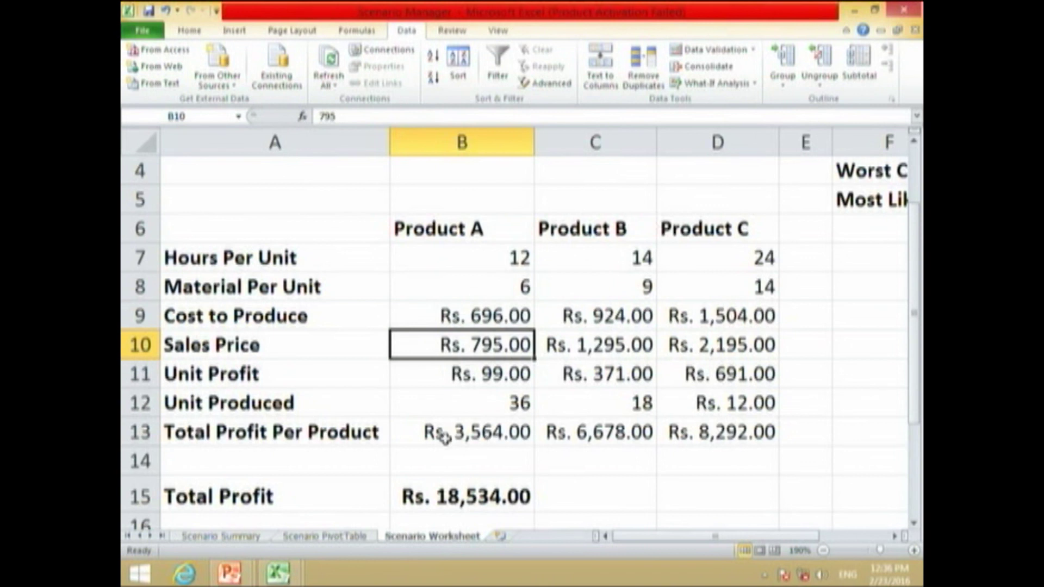
Examine Product A's unit profit formula, units produced and total profit formula in B11:B13.
click(265, 372)
click(489, 375)
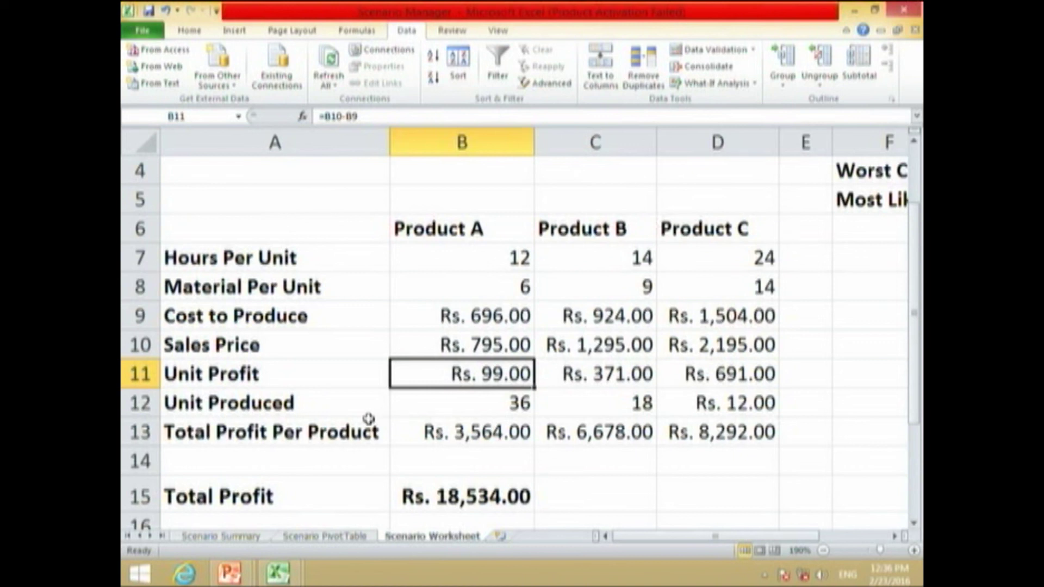
click(464, 412)
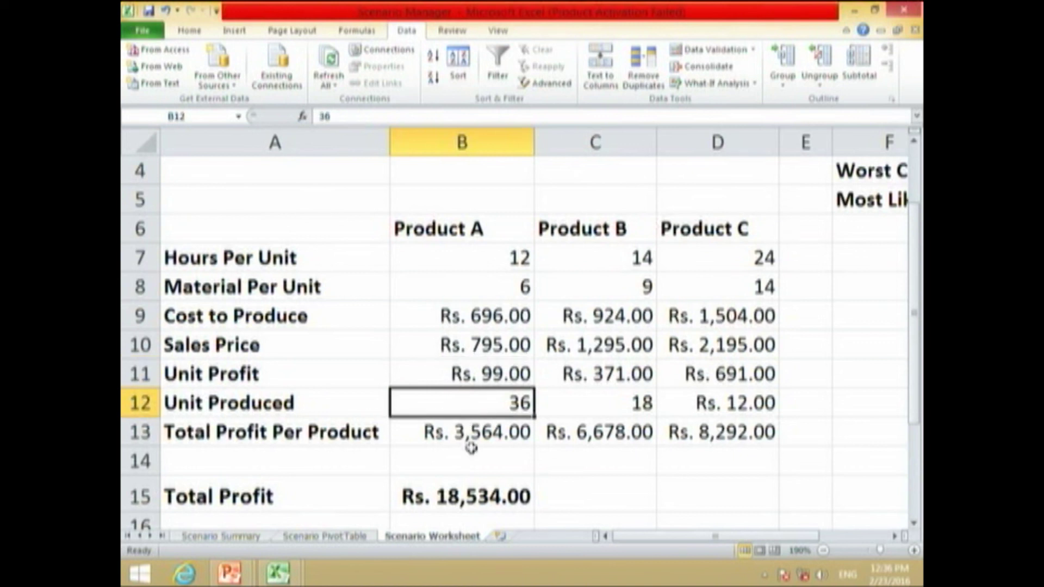
drag(487, 374, 493, 400)
click(484, 433)
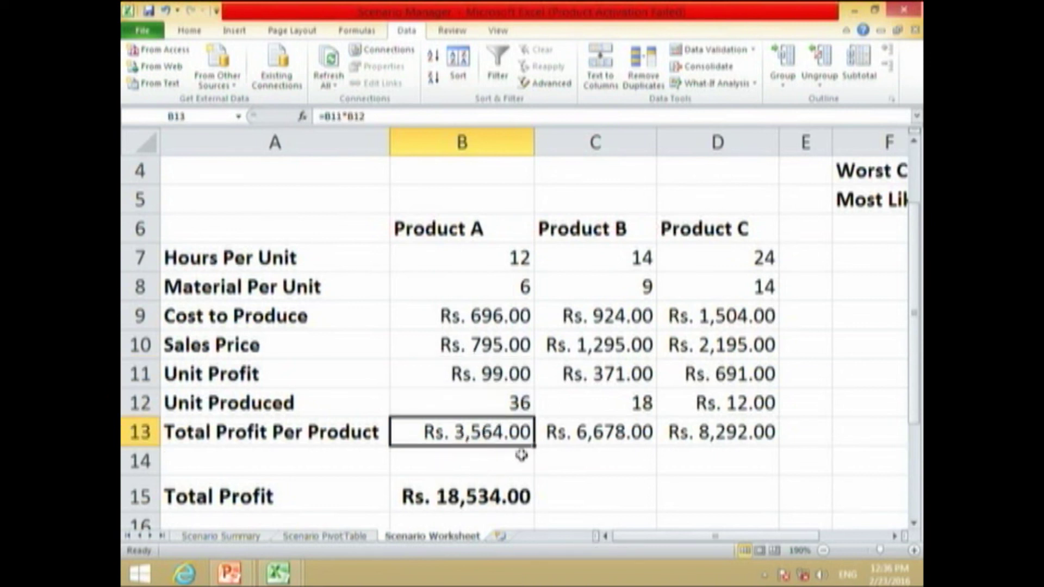
Trace how units produced and unit profit feed the total profit per product across Products A, B and C.
scroll(465, 303, up, 1)
drag(473, 312, 478, 546)
click(497, 376)
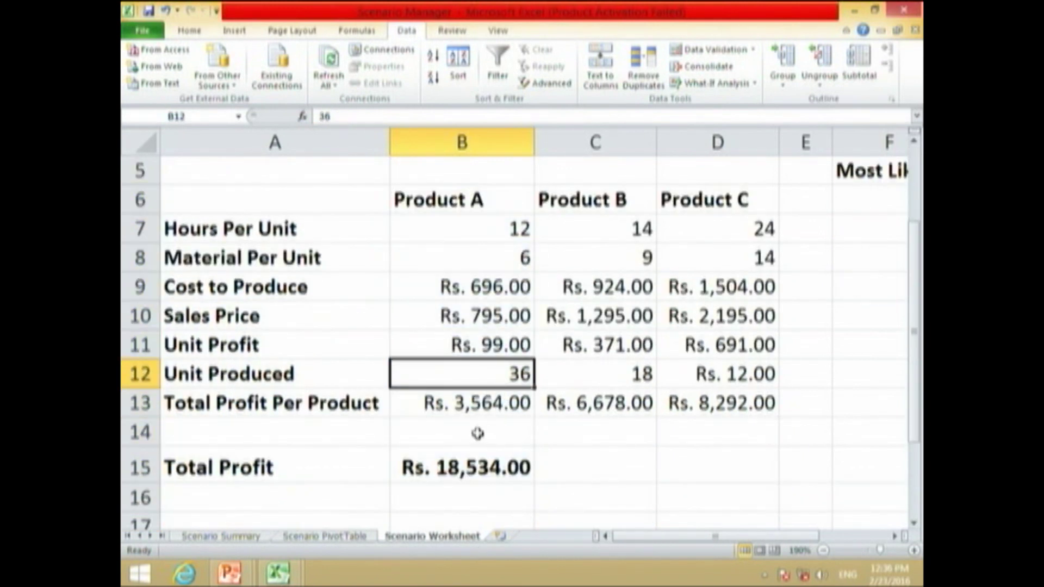
click(461, 409)
drag(601, 205, 647, 402)
click(722, 368)
Examine the Total Profit formula in B15 and the product profits in B13:D13 that it sums.
click(474, 467)
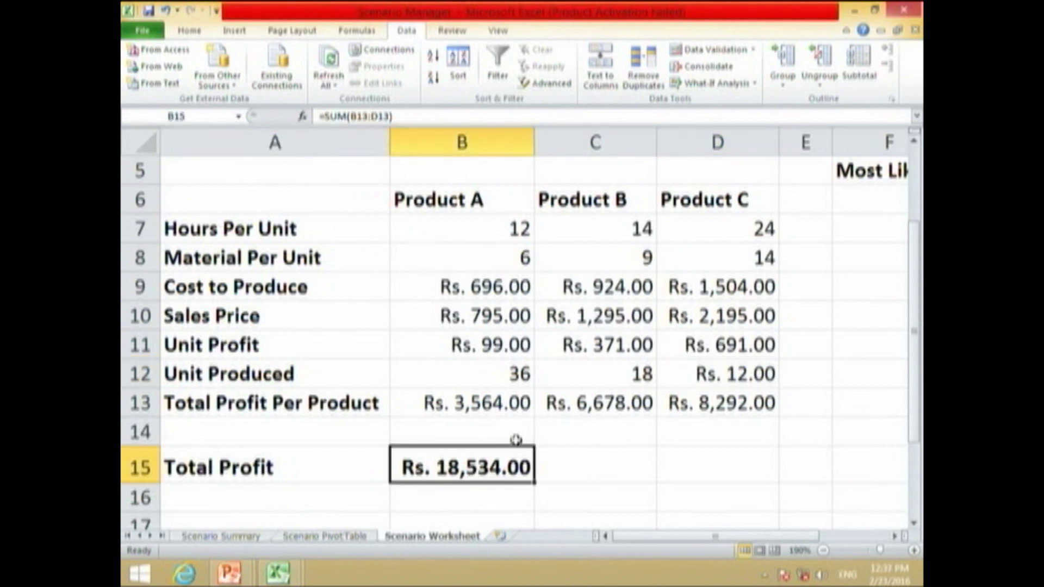
click(478, 399)
drag(479, 399, 736, 410)
click(506, 392)
click(608, 405)
click(712, 405)
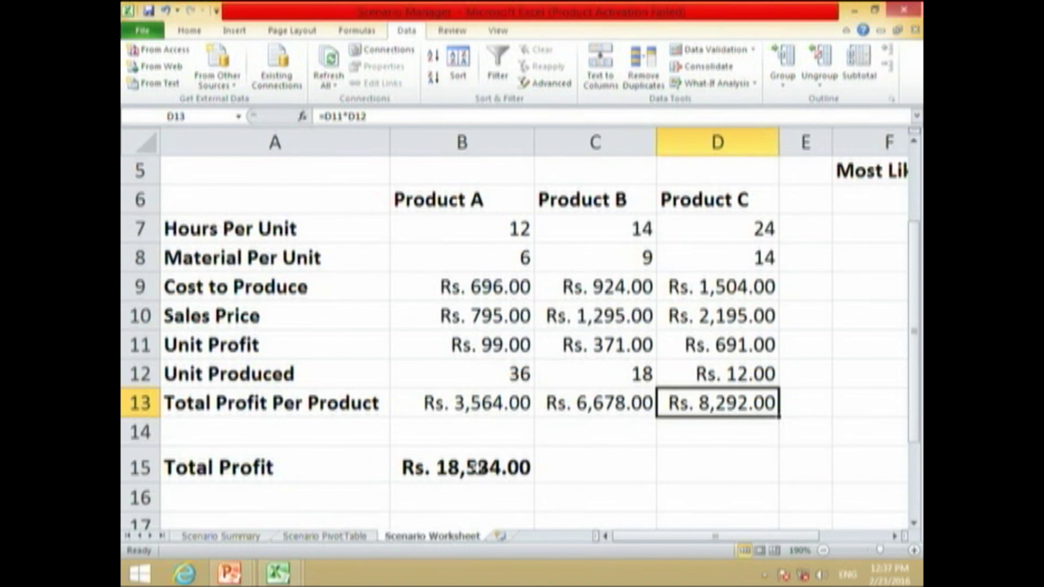
click(474, 466)
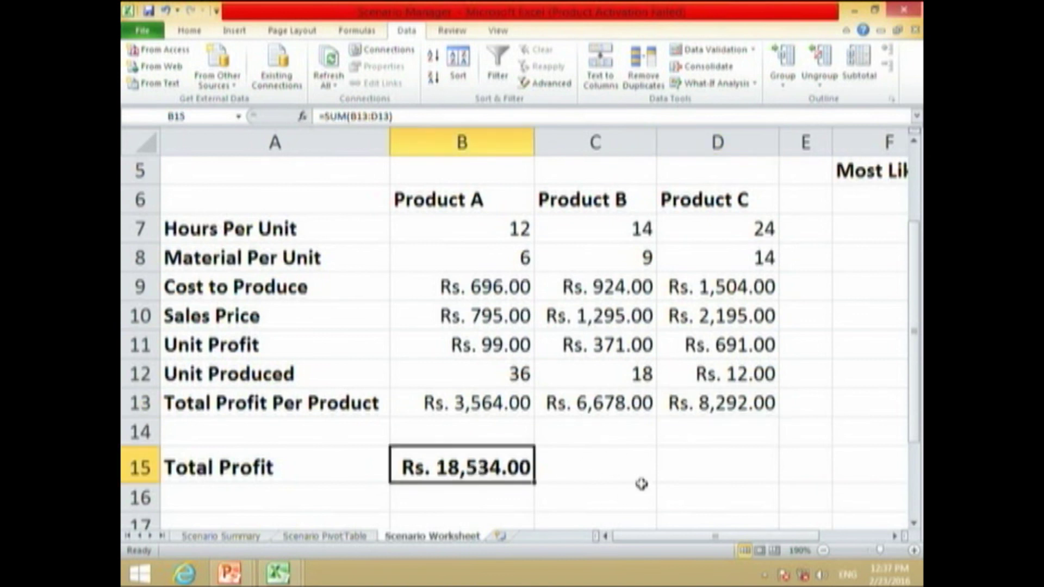
Review the scenario table in F2:H5 with its Hourly Cost and Material Cost columns.
scroll(641, 484, up, 2)
drag(745, 537, 834, 550)
drag(604, 225, 781, 298)
click(750, 344)
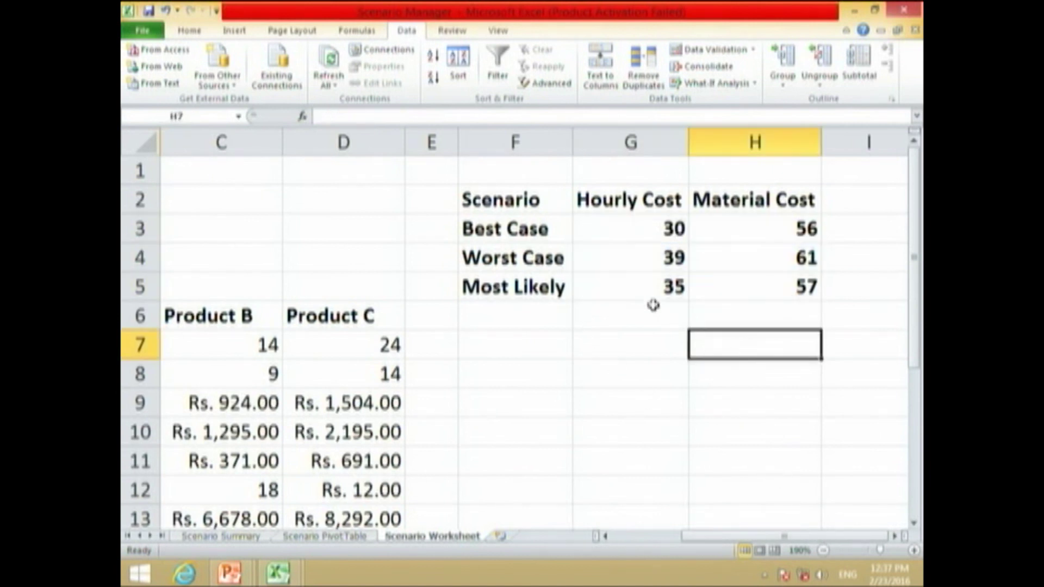
click(624, 199)
click(776, 190)
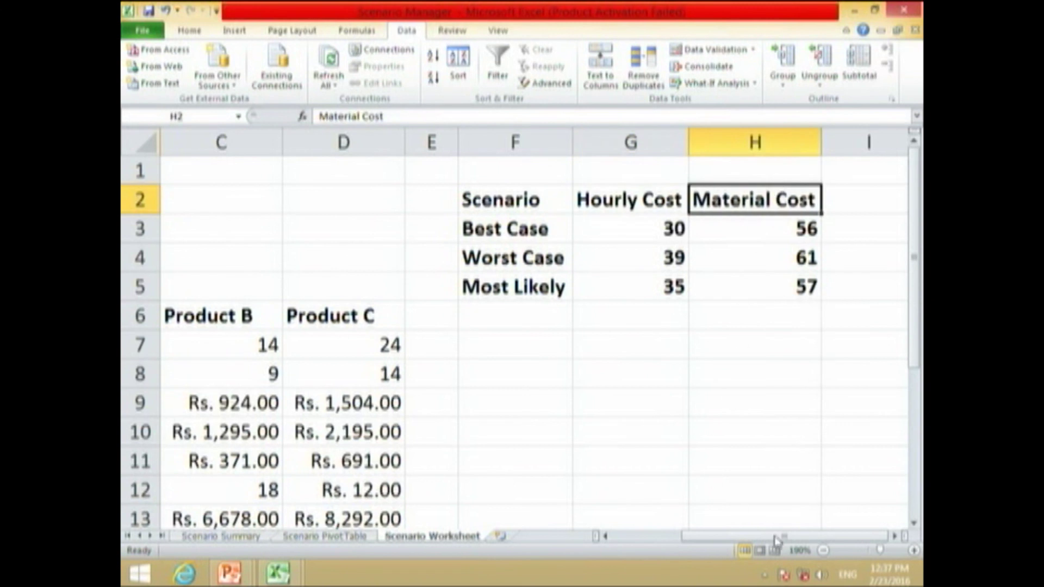
Reduce the zoom to 170% and compare the Best Case scenario in row 3 with the labor and material cost inputs in B2:B3.
click(822, 551)
click(823, 551)
drag(780, 536, 723, 536)
drag(267, 190, 264, 214)
click(468, 217)
click(894, 536)
click(894, 536)
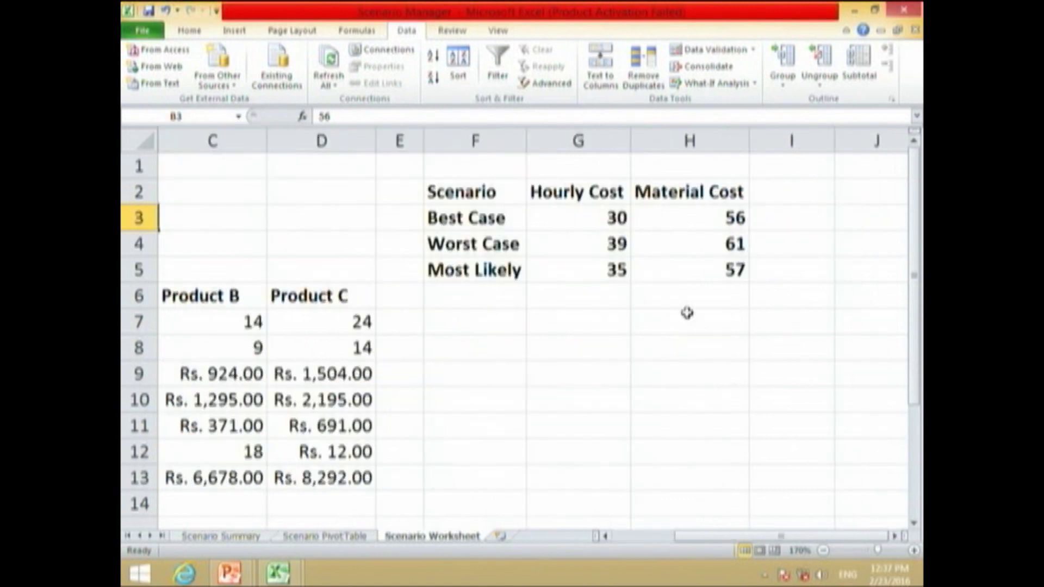
click(485, 217)
click(585, 218)
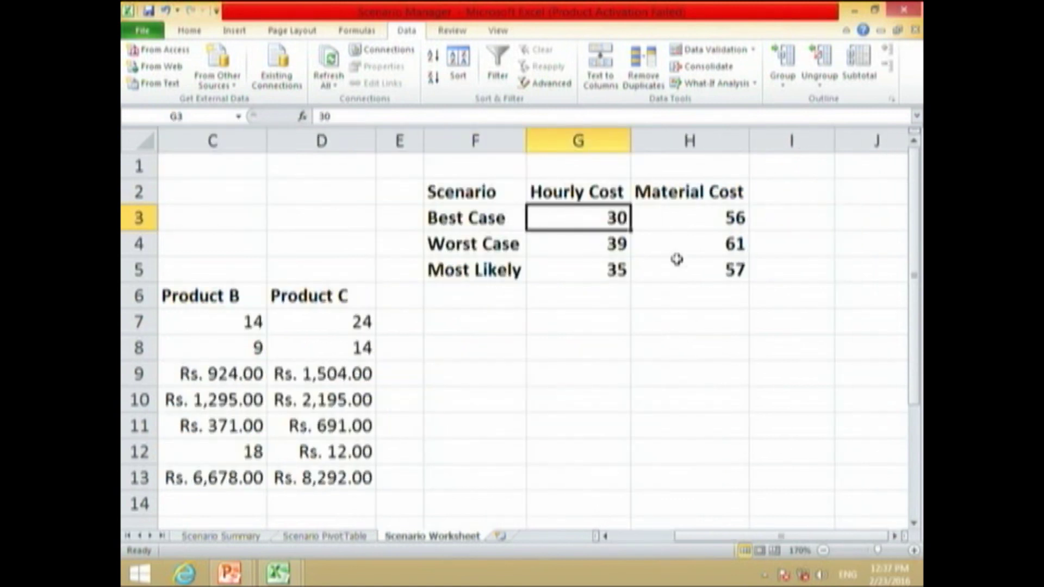
Review the hourly and material costs of the Best Case, Worst Case and Most Likely scenarios in the F2:H5 table.
click(672, 212)
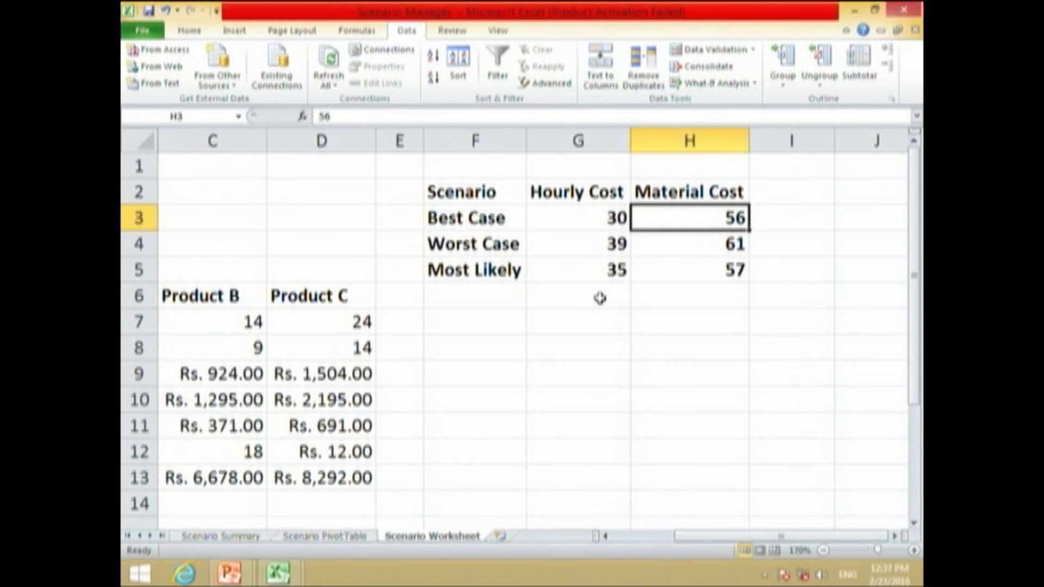
click(558, 253)
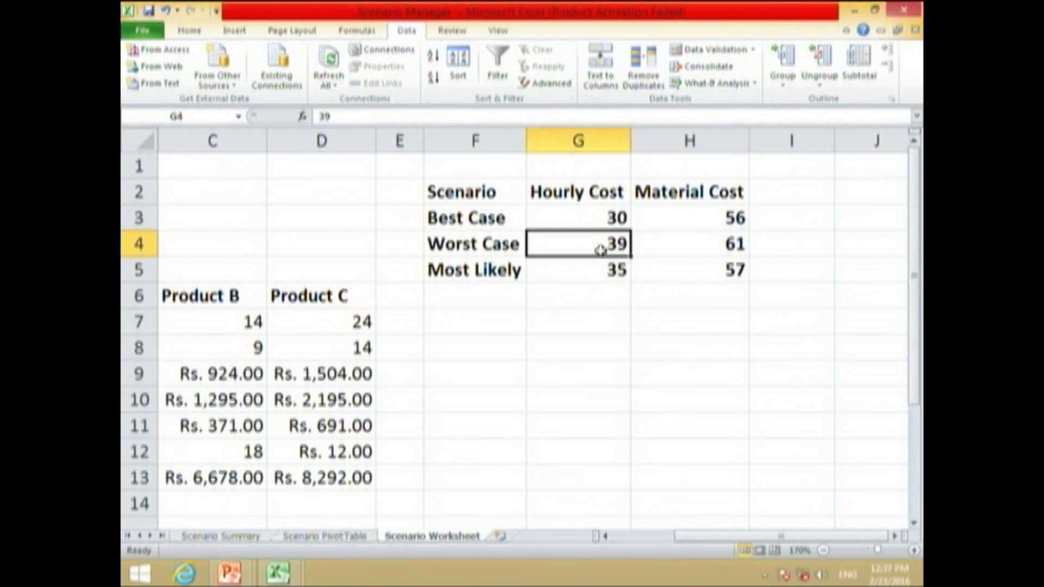
click(681, 245)
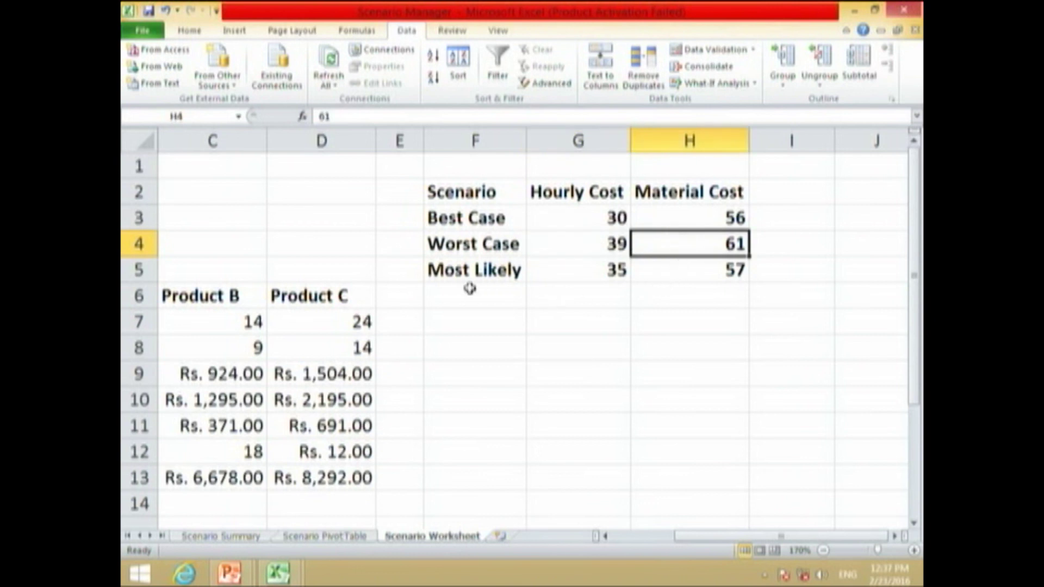
click(570, 274)
click(689, 274)
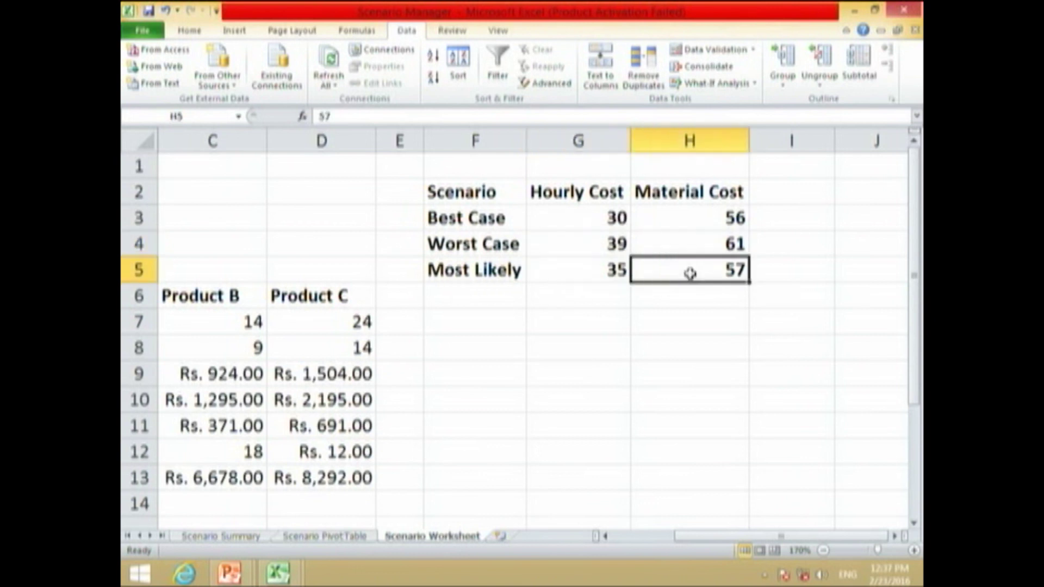
click(687, 380)
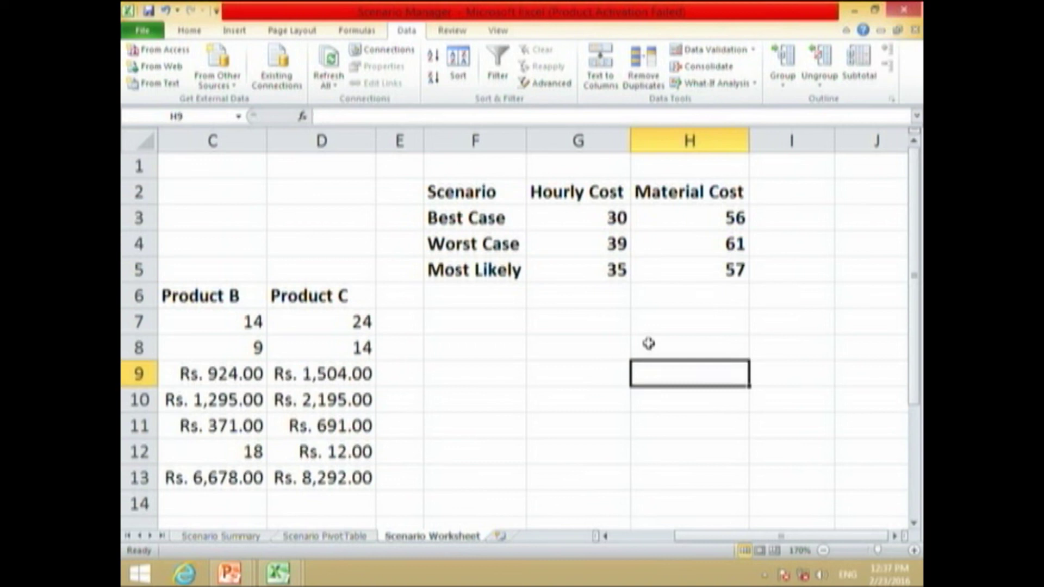
drag(642, 282, 436, 180)
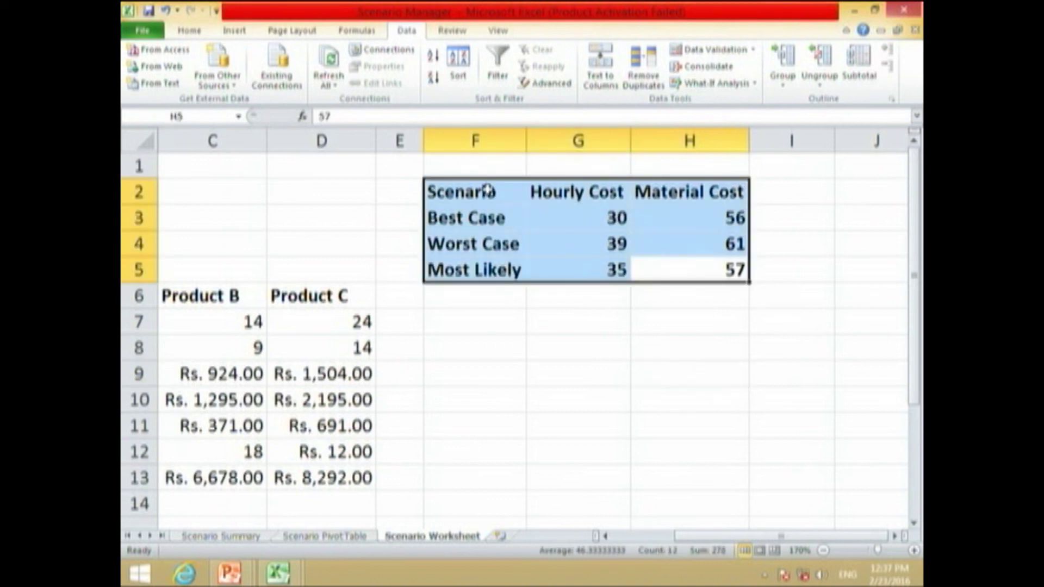
click(615, 414)
drag(723, 274, 462, 190)
click(559, 352)
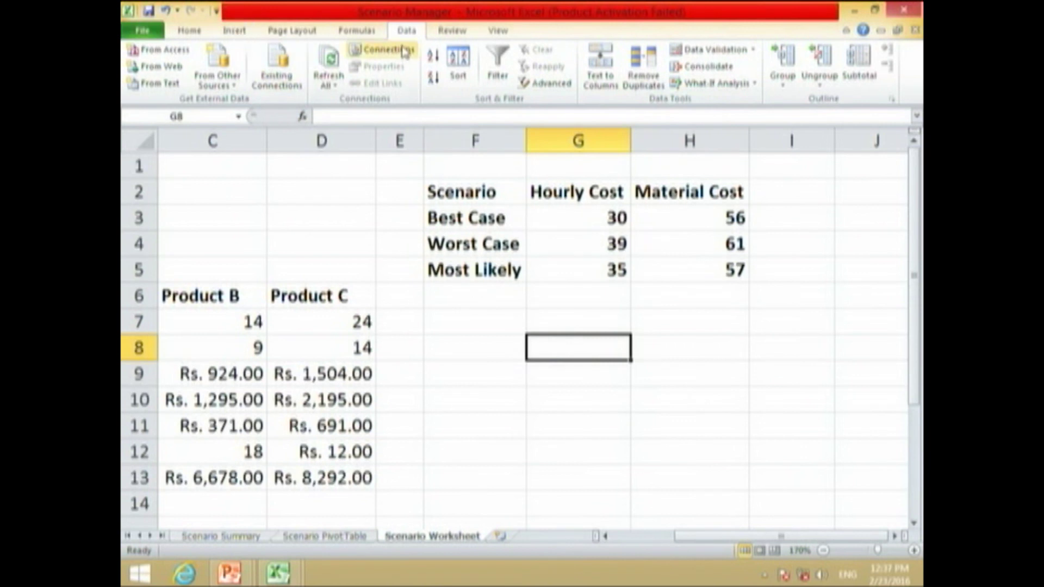
click(717, 84)
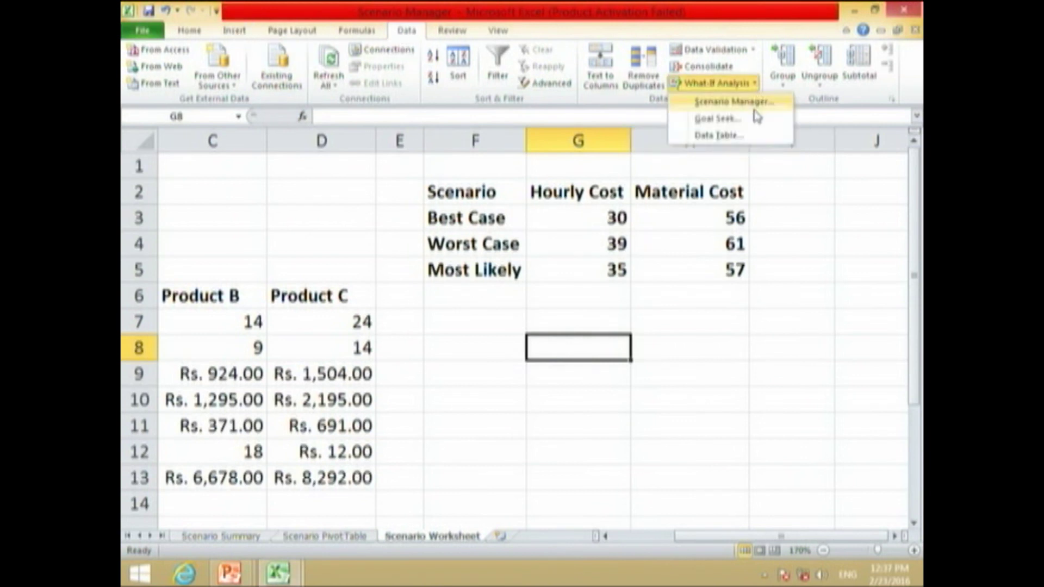
click(752, 101)
drag(473, 81, 765, 242)
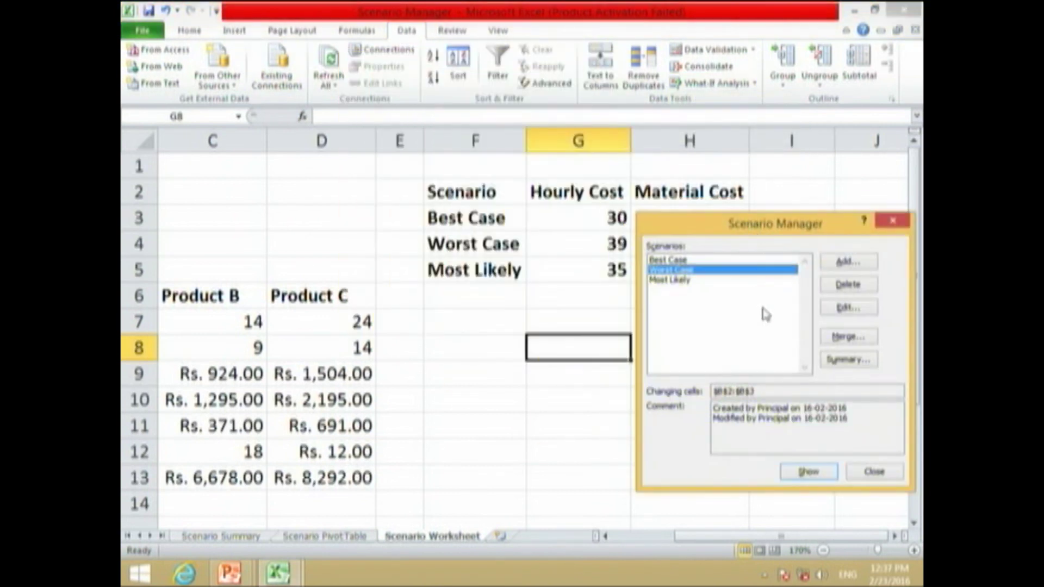
click(686, 260)
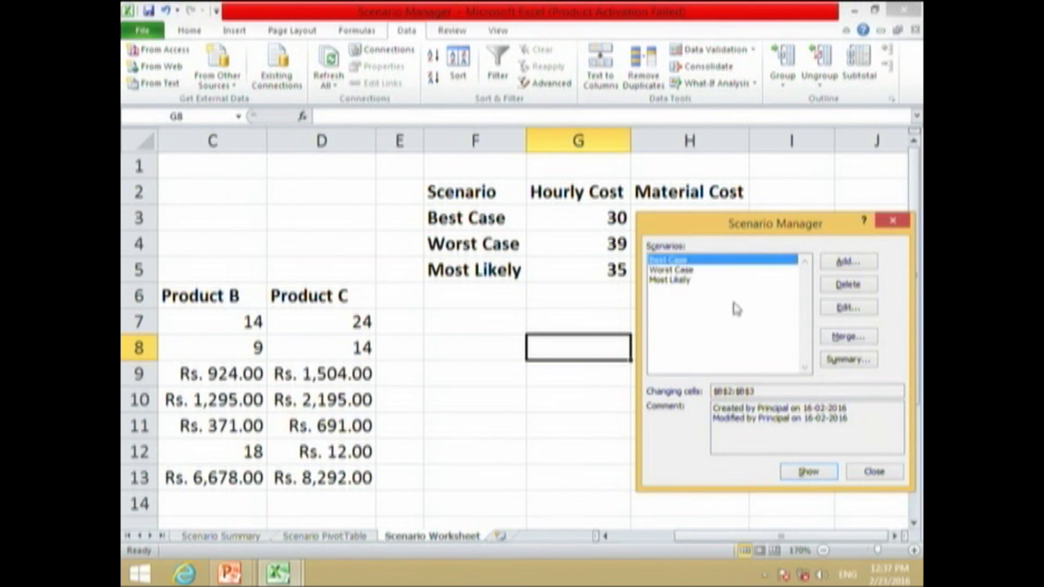
click(848, 263)
drag(750, 228, 781, 235)
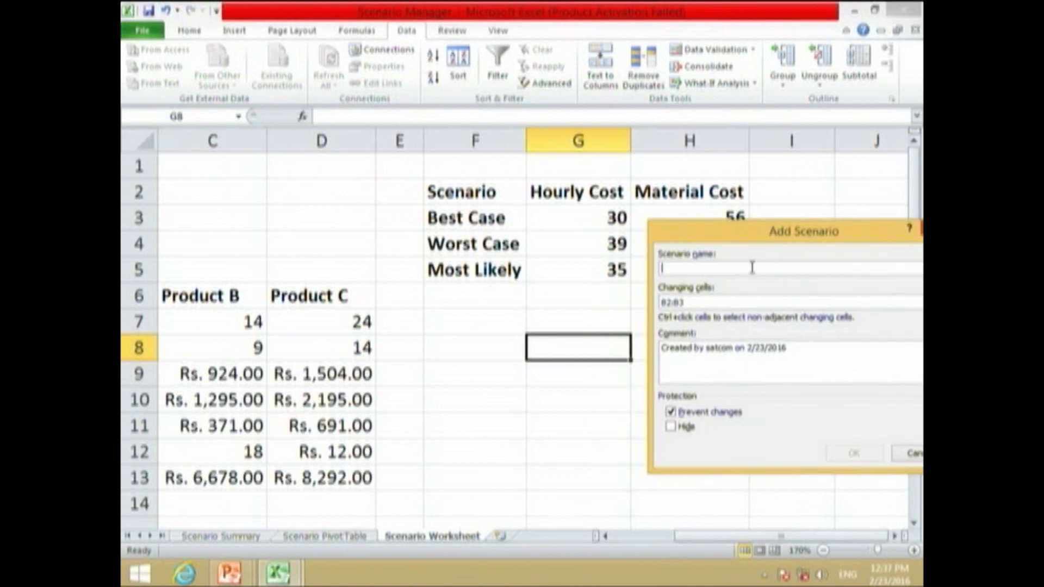
text(Best Ca)
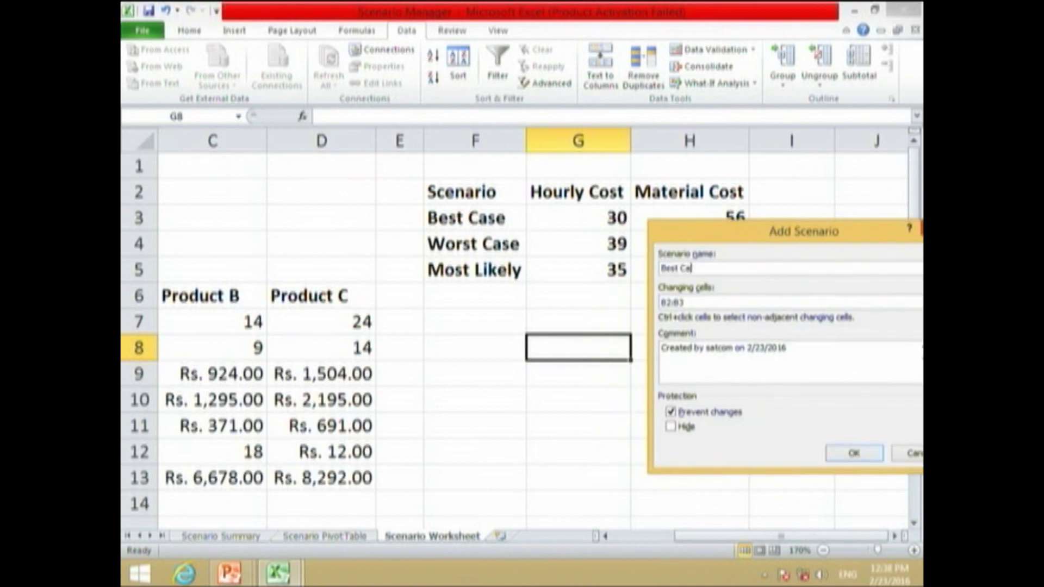
text(se-1)
drag(698, 302, 611, 304)
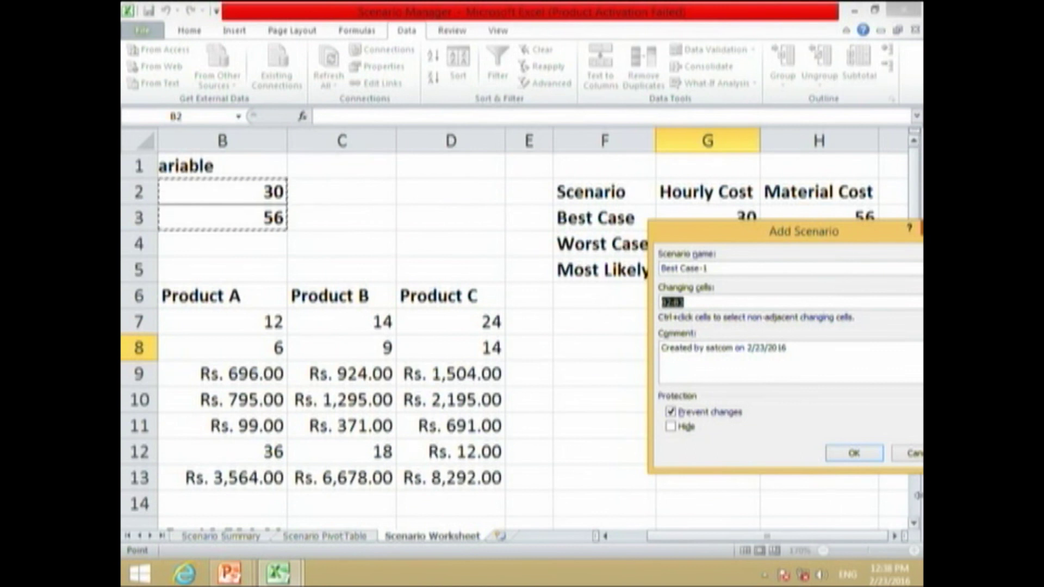
scroll(418, 201, left, 1)
click(418, 203)
drag(418, 202, 433, 223)
drag(801, 220, 498, 222)
click(550, 454)
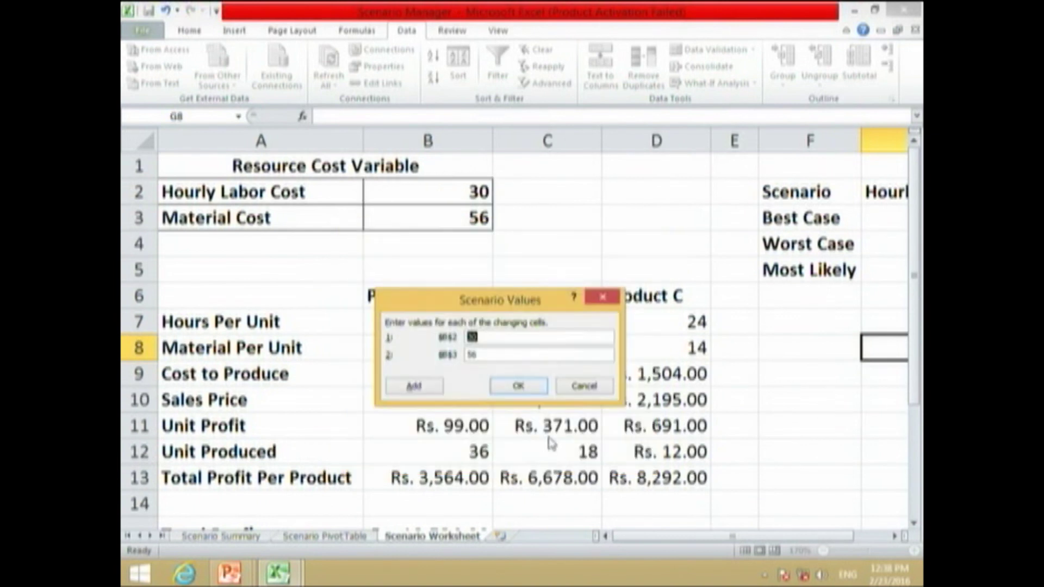
drag(495, 314, 505, 268)
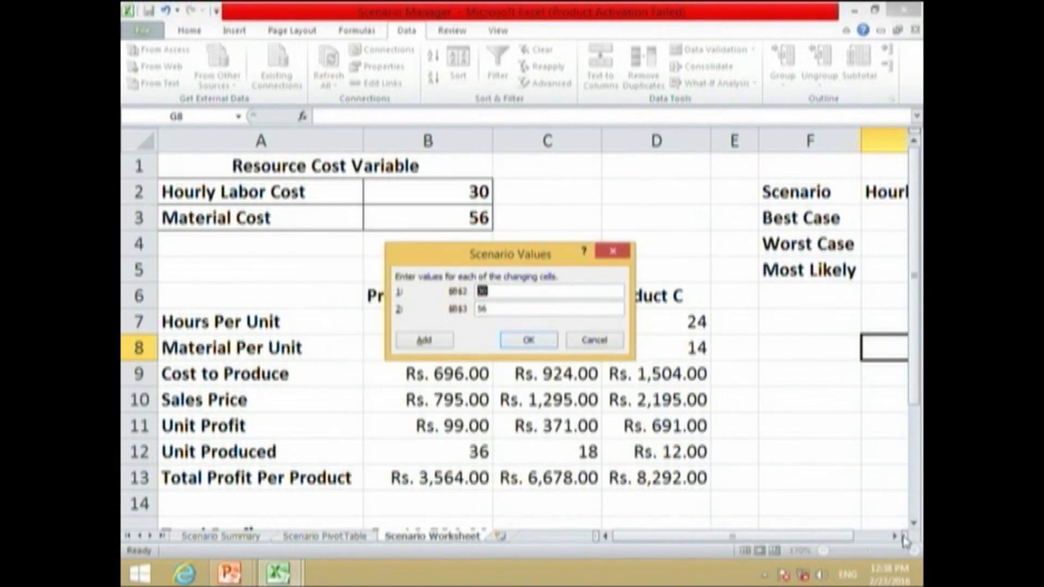
drag(541, 260, 694, 253)
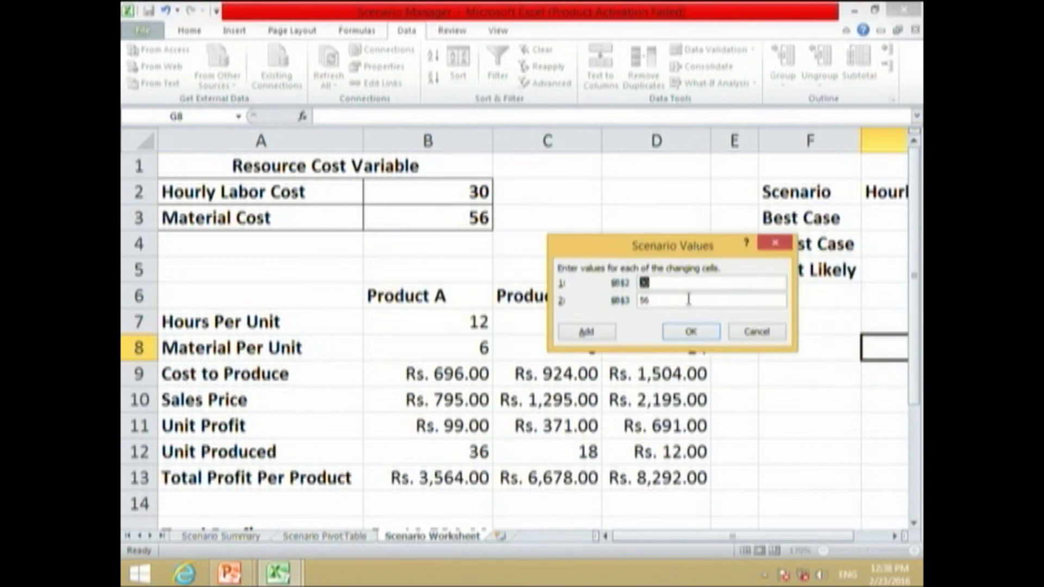
click(666, 300)
click(761, 338)
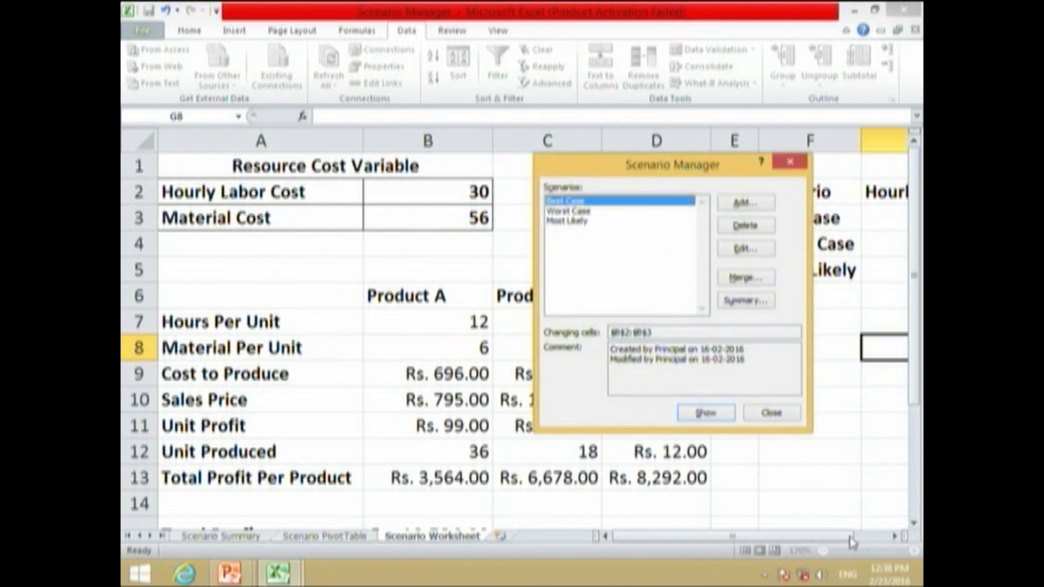
click(772, 414)
In Scenario Manager, start a new scenario named Best Case-1 with B2:B3 as its changing cells.
drag(805, 540, 840, 541)
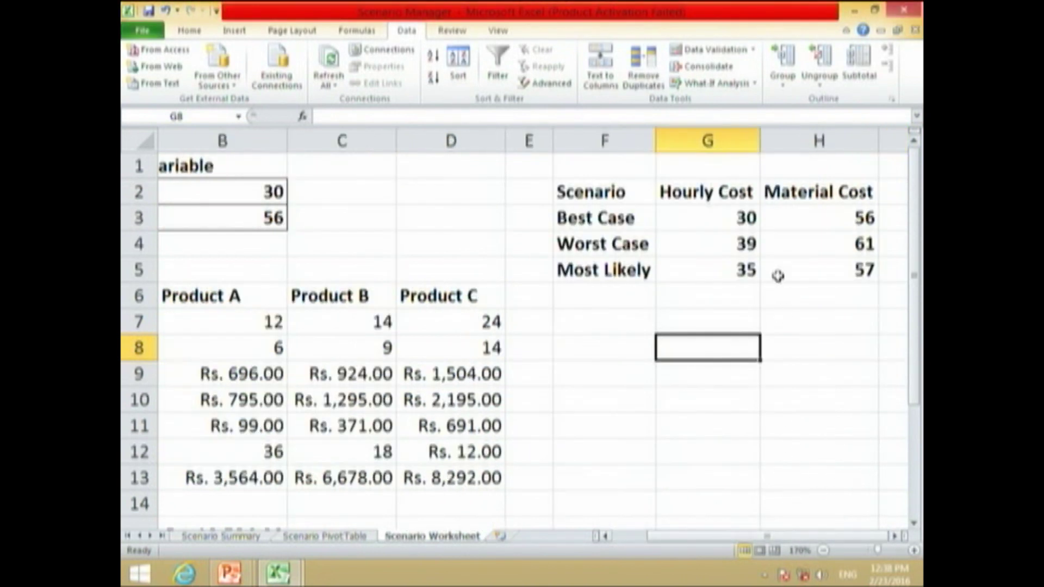
scroll(820, 300, down, 3)
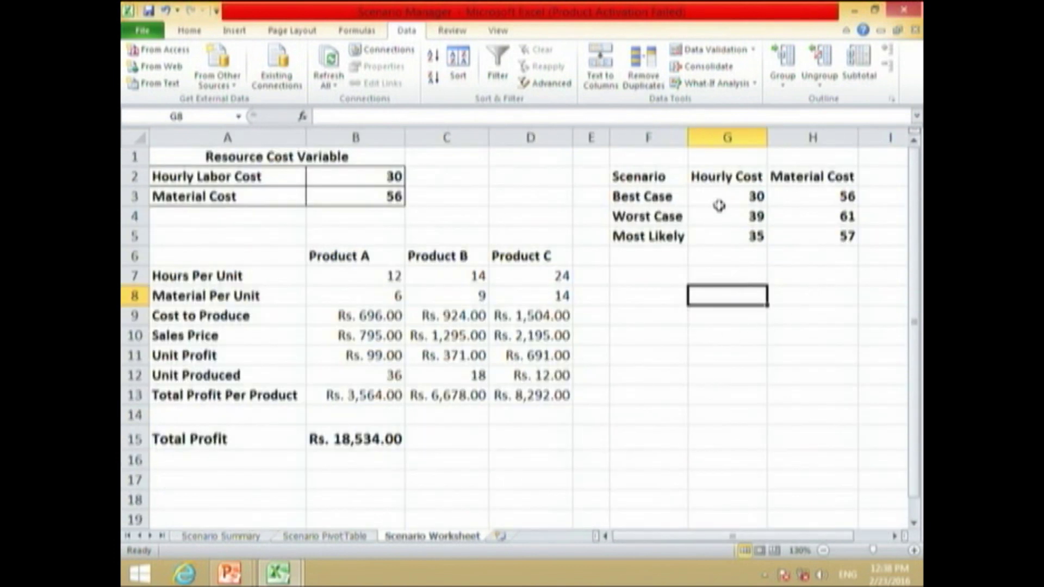
click(745, 82)
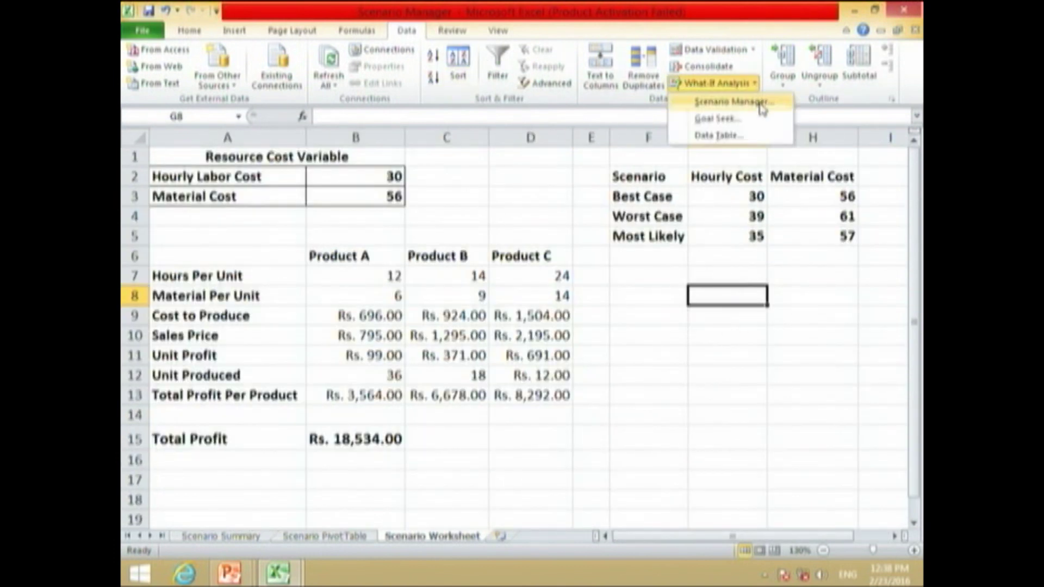
click(733, 101)
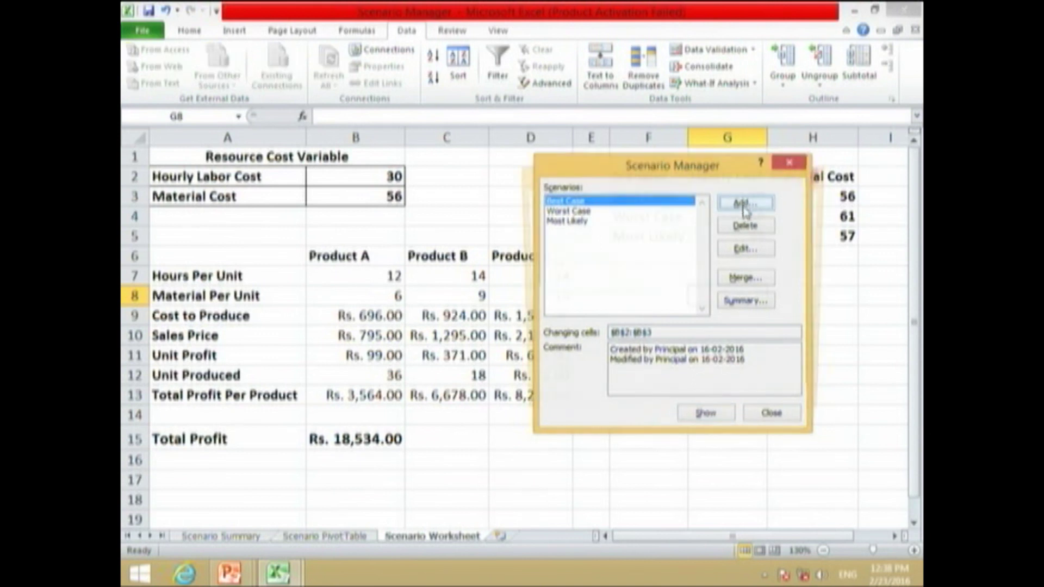
click(745, 203)
text(Bes)
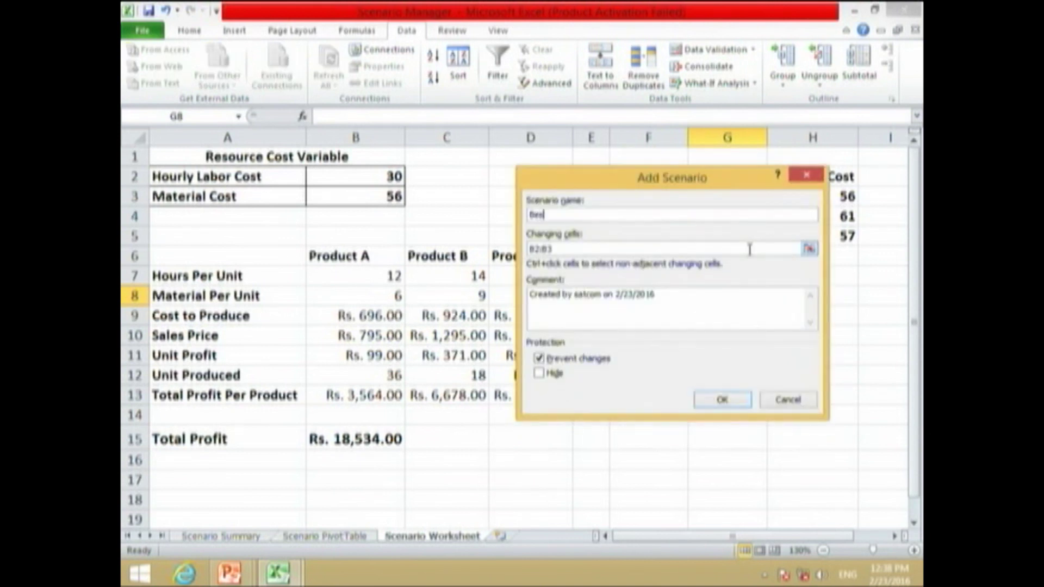
key(BackSpace)
key(BackSpace)
text(t Case -1)
click(576, 248)
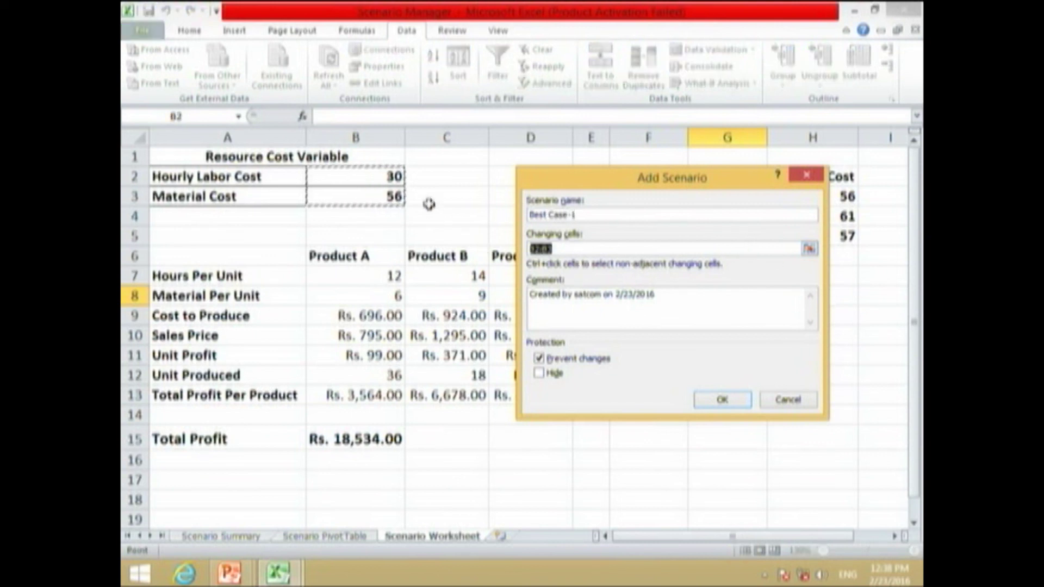
click(721, 399)
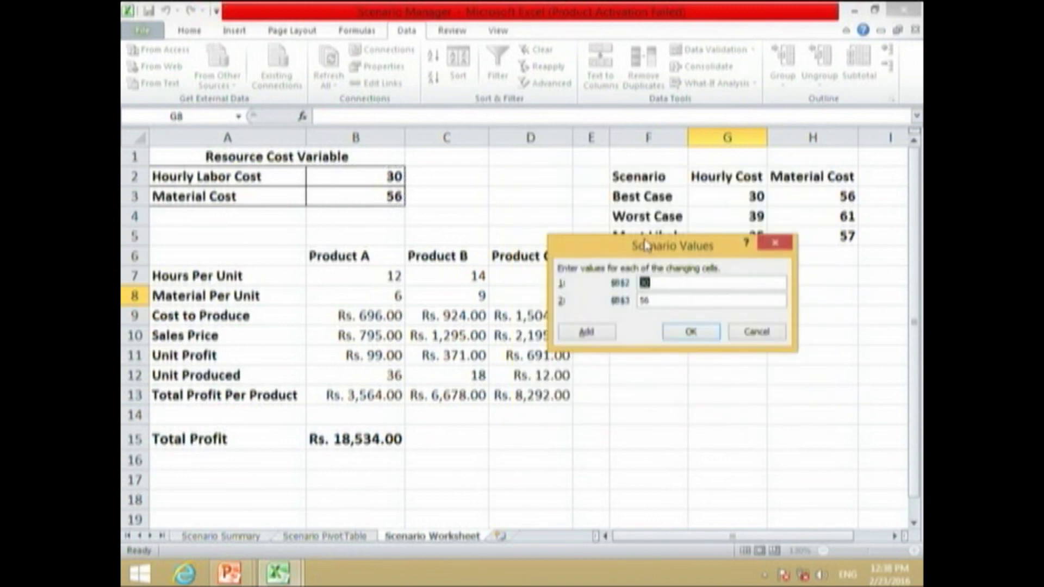
Set the Best Case-1 values to 30 for B2 and 56 for B3, and add the scenario.
drag(645, 245, 650, 279)
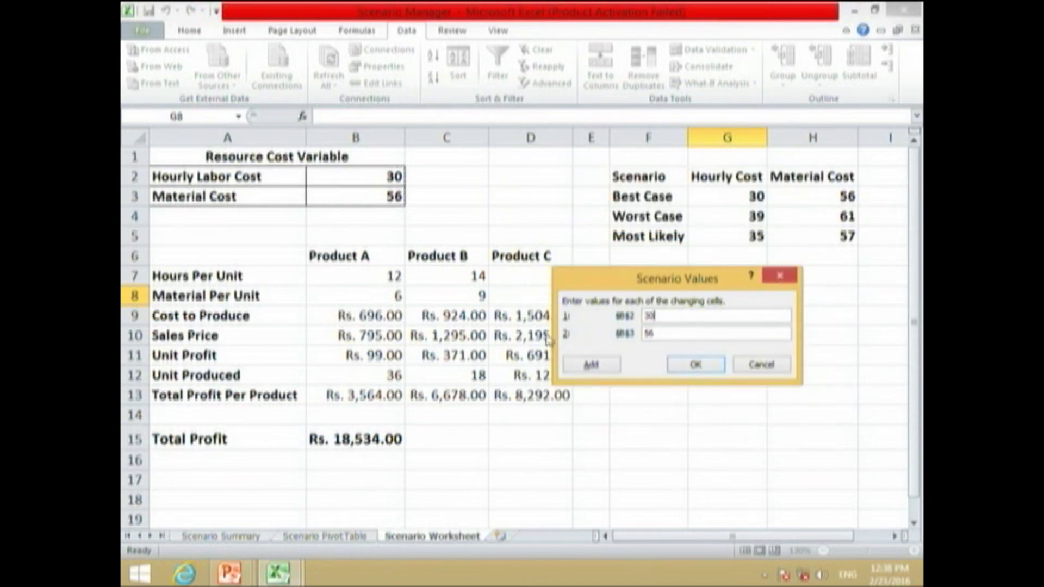
text(30)
key(Tab)
key(shift+Tab)
text(30)
click(592, 364)
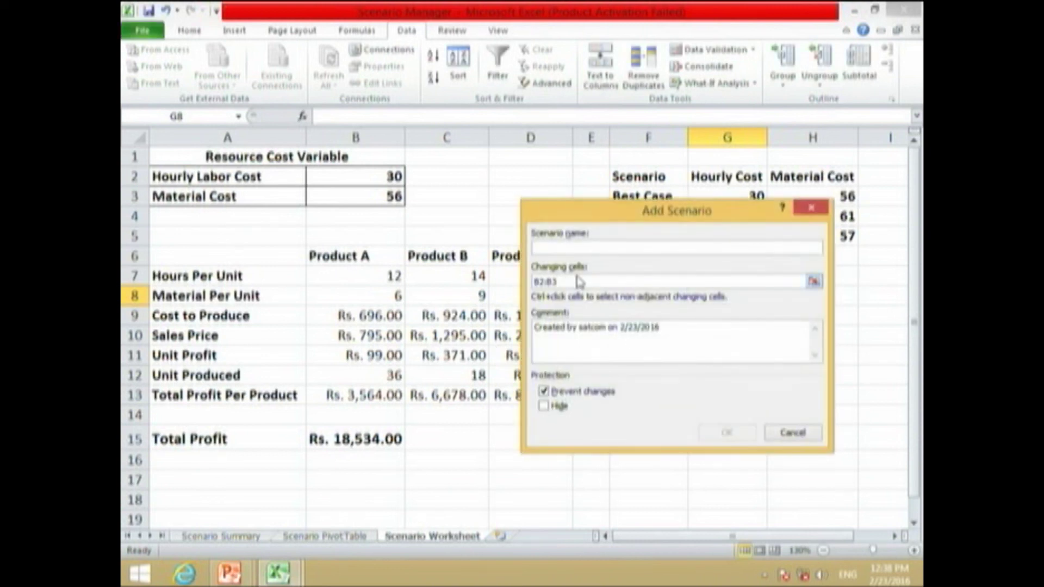
Define another scenario named Worst Case-1 with B2:B3 as its changing cells.
drag(543, 211, 401, 274)
text(Worst)
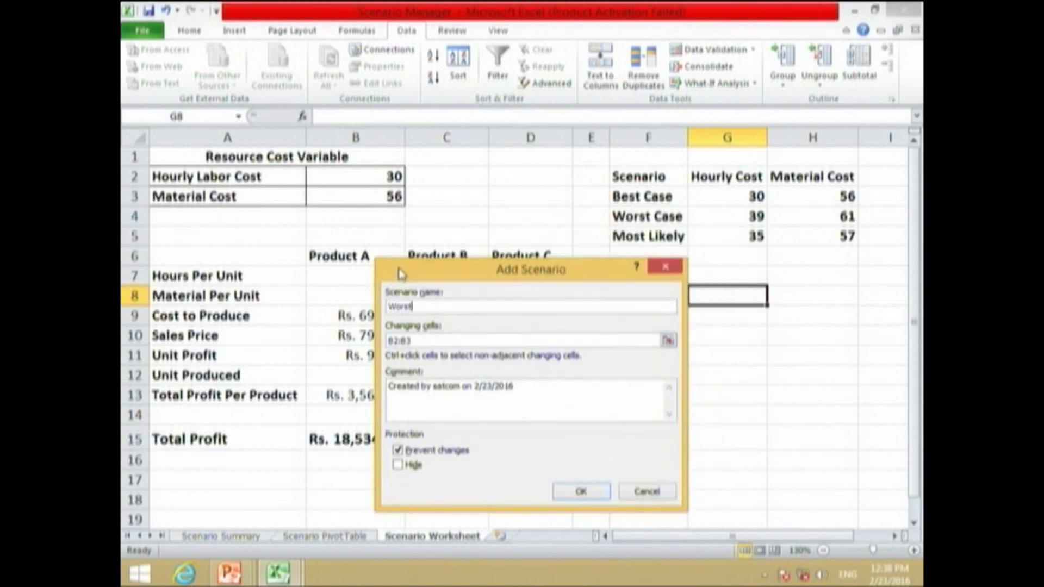
text( Case 1)
key(Tab)
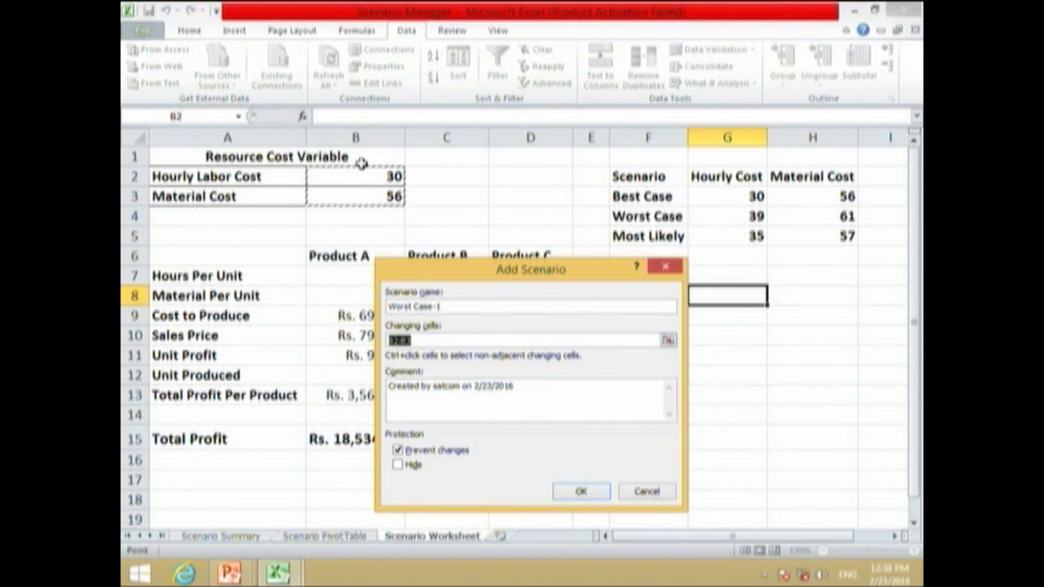
click(581, 492)
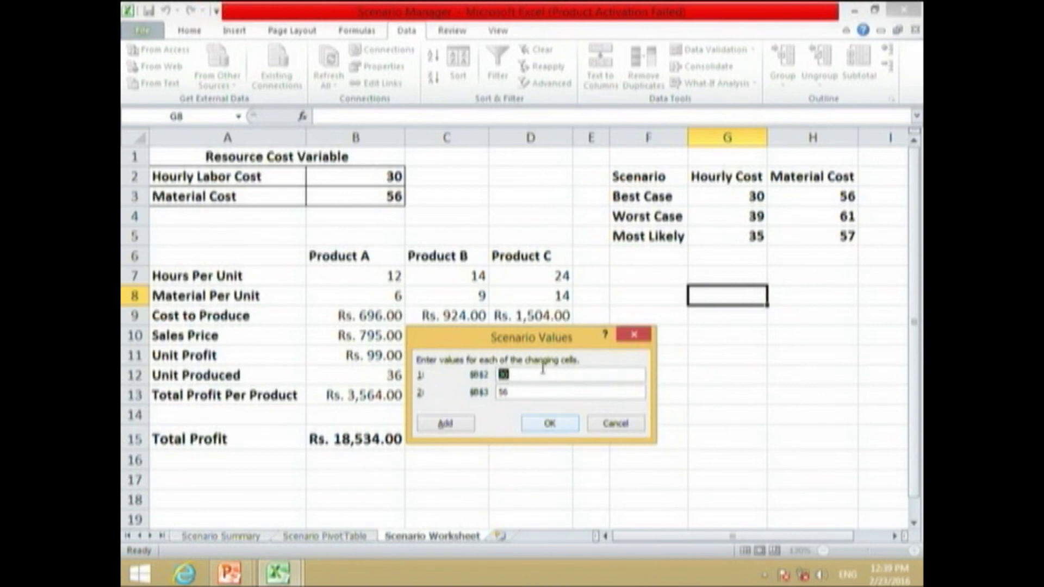
Set Worst Case-1 to the table's worst-case costs, 39 for B2 and 61 for B3, and add the scenario.
click(536, 375)
key(Tab)
text(6)
key(shift+Tab)
text(39)
click(451, 423)
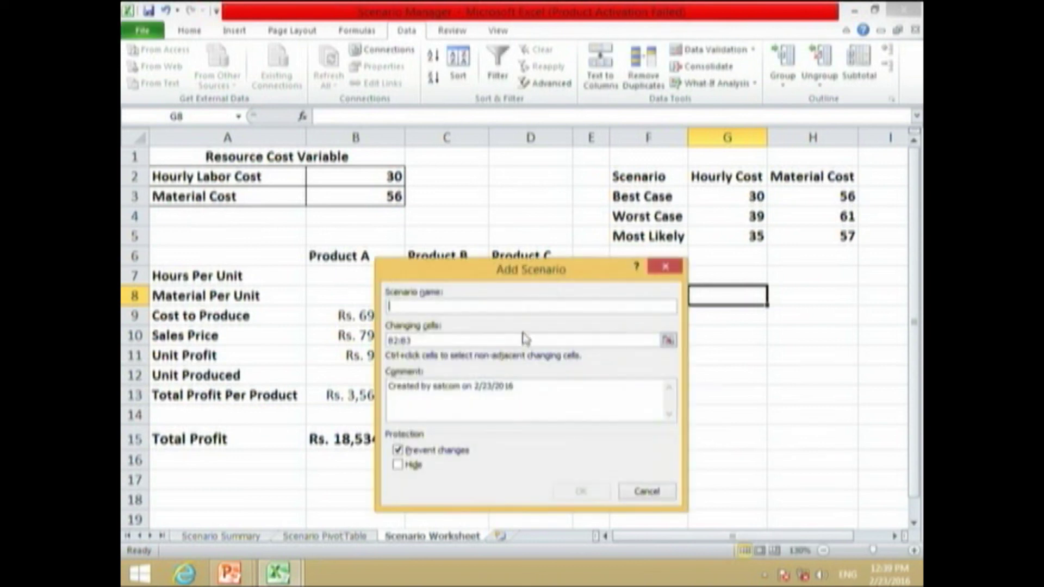
Try to create a third scenario named Most Likely with B2:B3 as its changing cells.
text(Most Likely)
key(Tab)
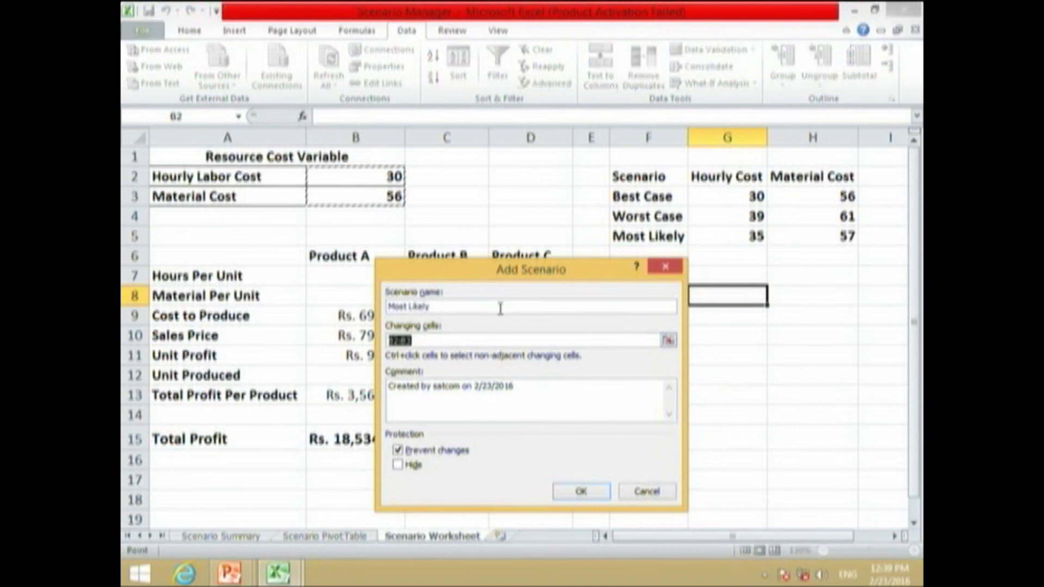
click(604, 490)
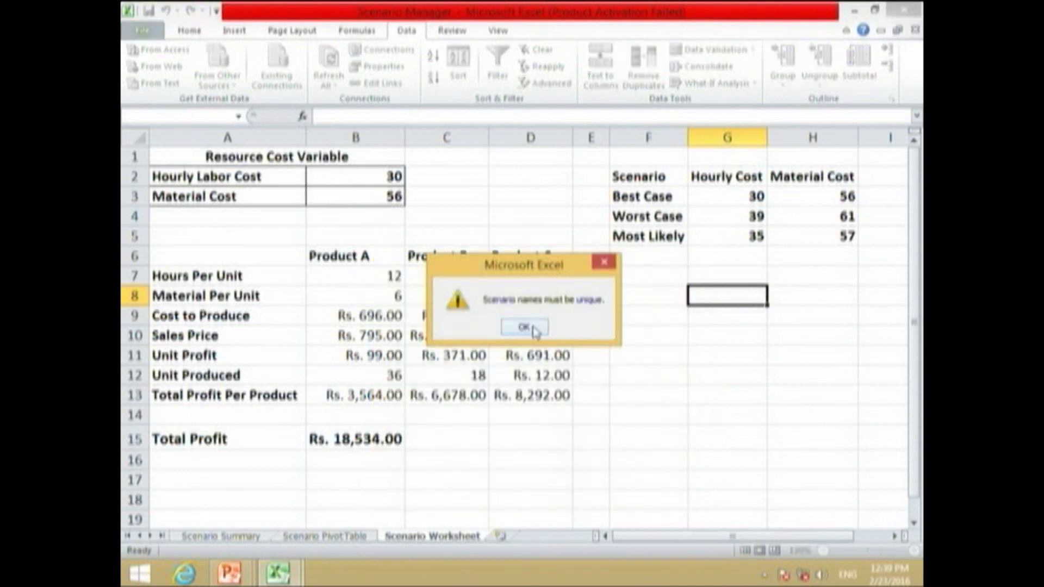
click(532, 330)
Name the third scenario Most Likely-1, set its values to 35 for B2 and 57 for B3, and add it.
click(608, 296)
text(Most Likely-1)
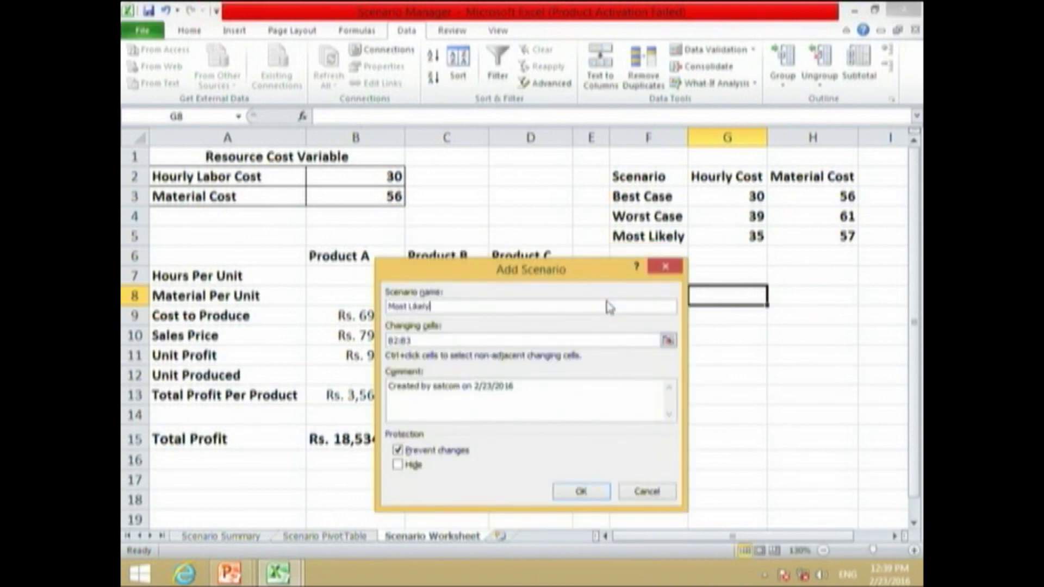
click(577, 492)
text(35)
key(Tab)
text(57)
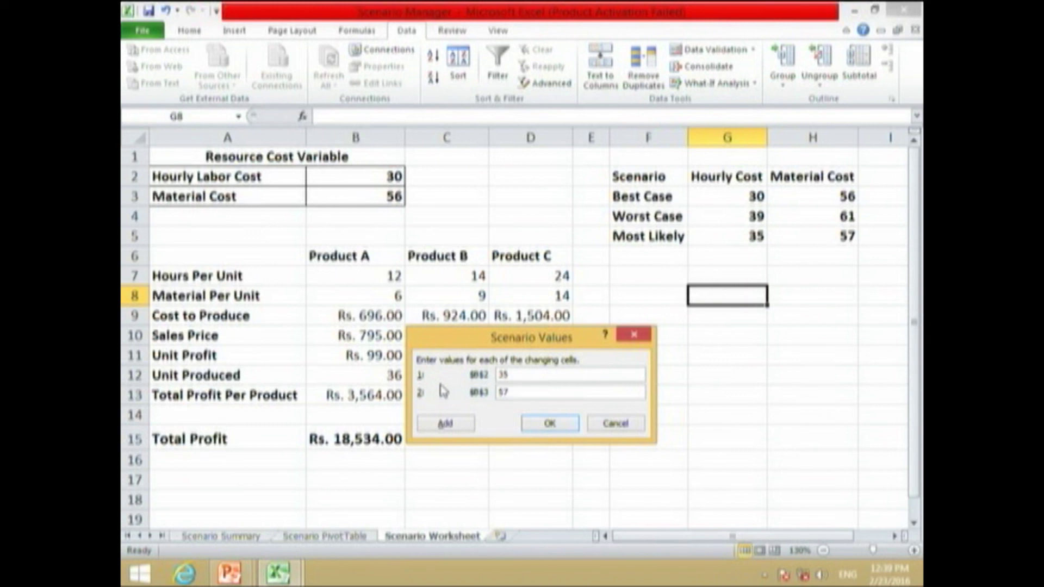
click(458, 425)
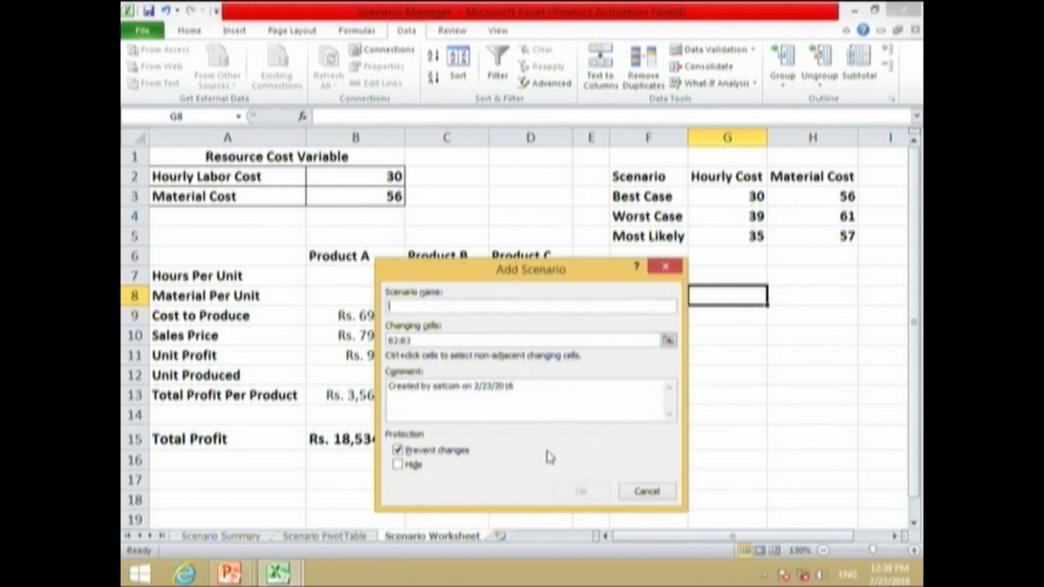
Cancel the empty new scenario entry and close Scenario Manager.
click(637, 493)
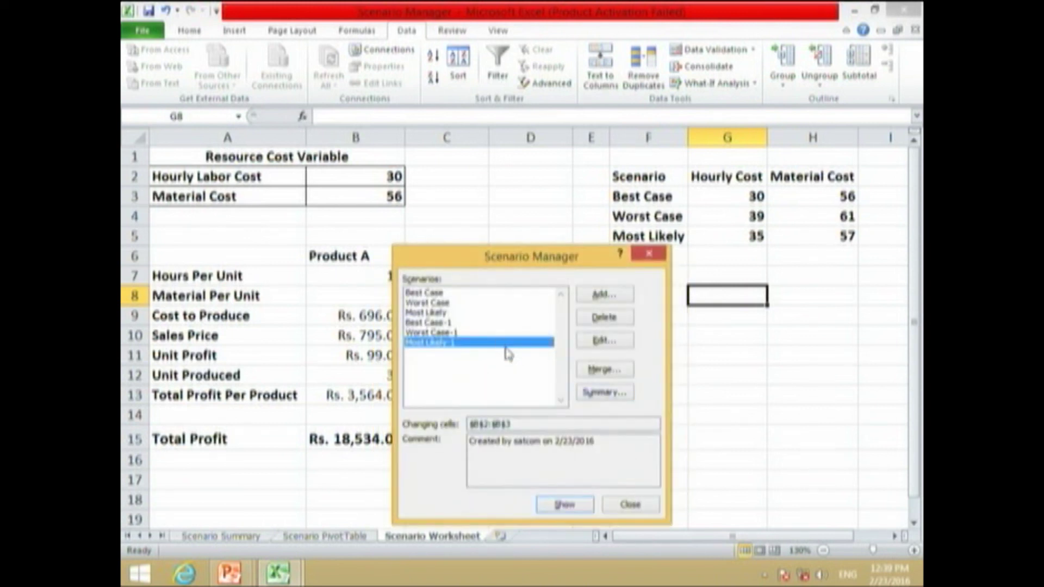
click(625, 504)
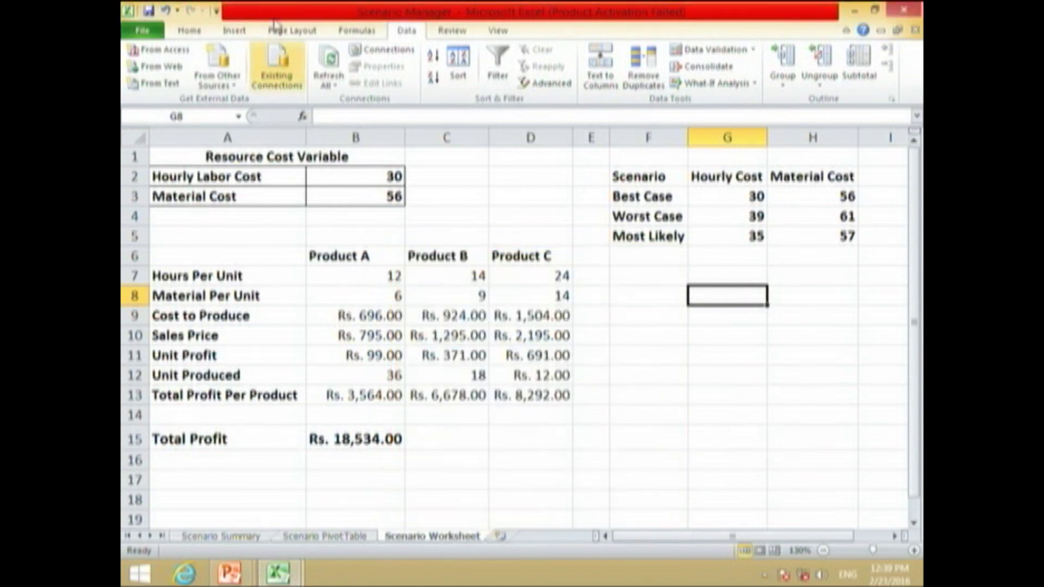
Open the Quick Access Toolbar customization options and list the commands not in the ribbon.
click(216, 12)
click(219, 13)
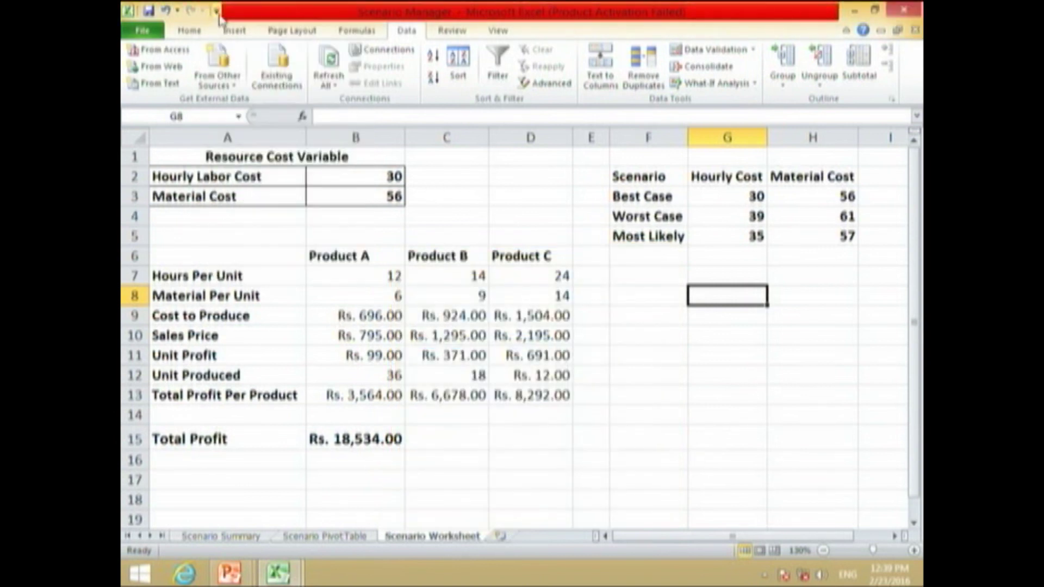
click(217, 12)
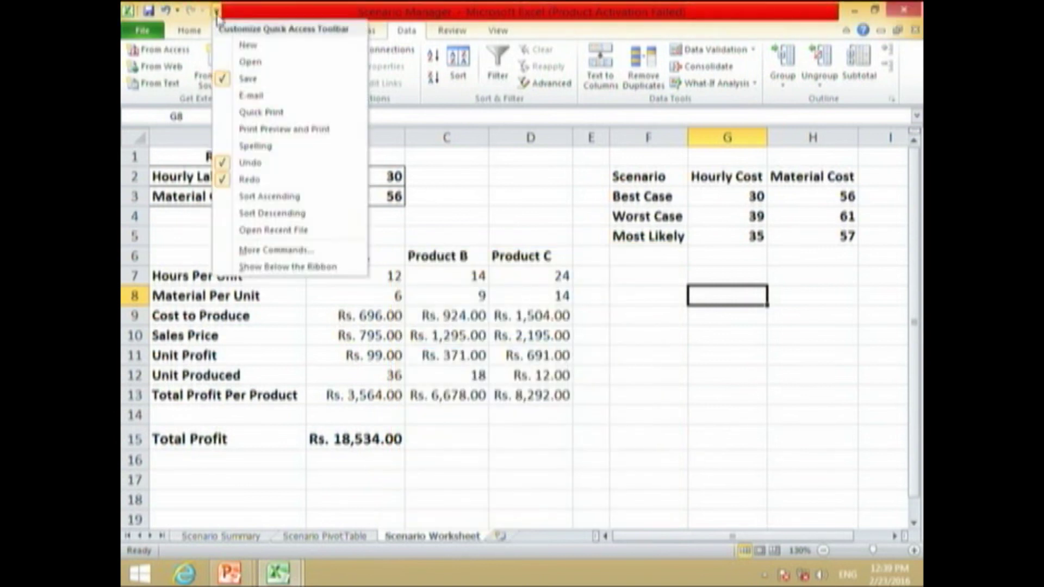
click(310, 256)
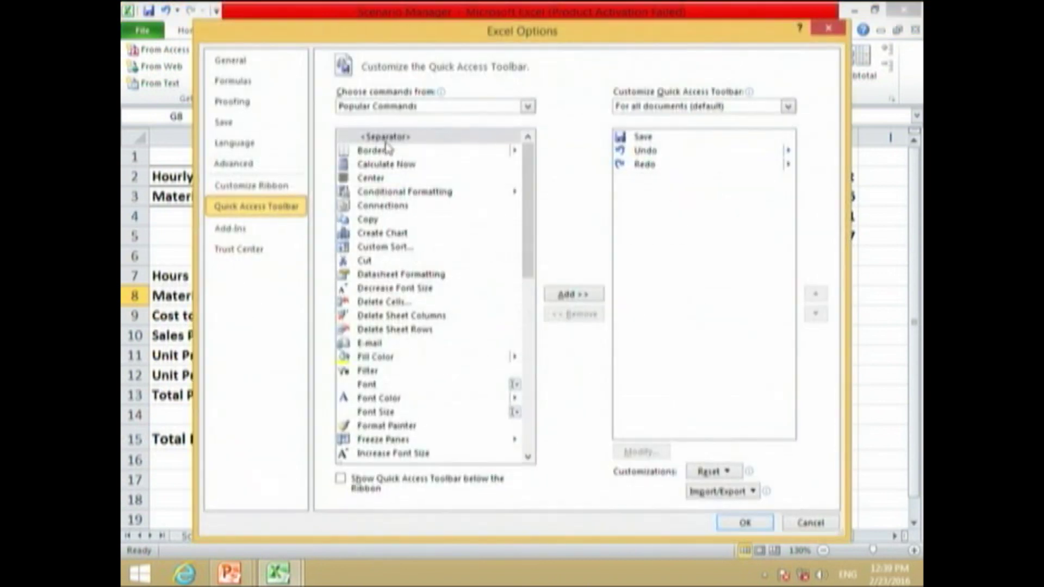
click(459, 105)
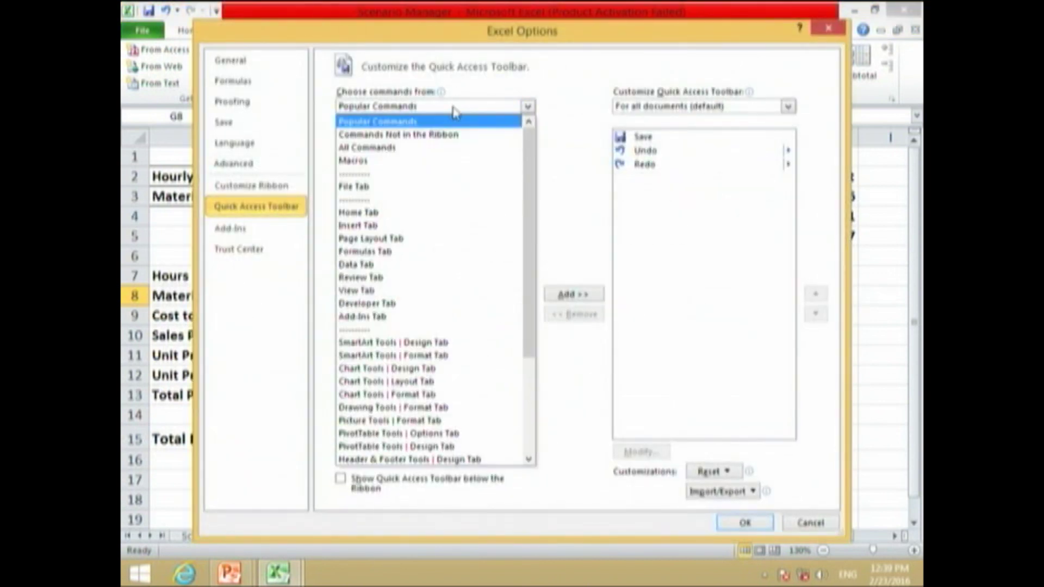
click(454, 136)
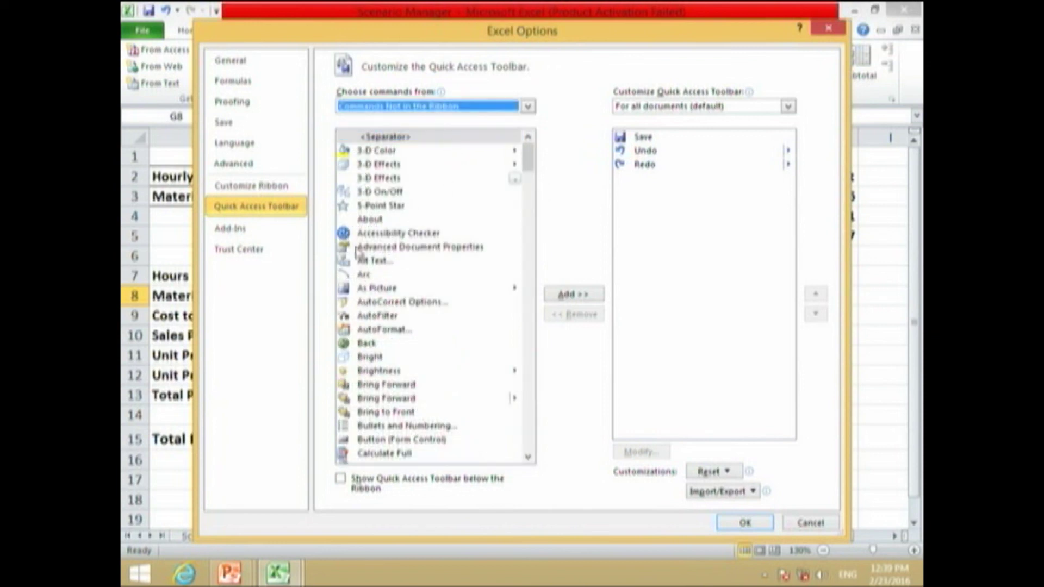
Add the Scenario command to the Quick Access Toolbar for all documents and apply the customization.
click(382, 245)
key(s)
key(Down)
key(Down)
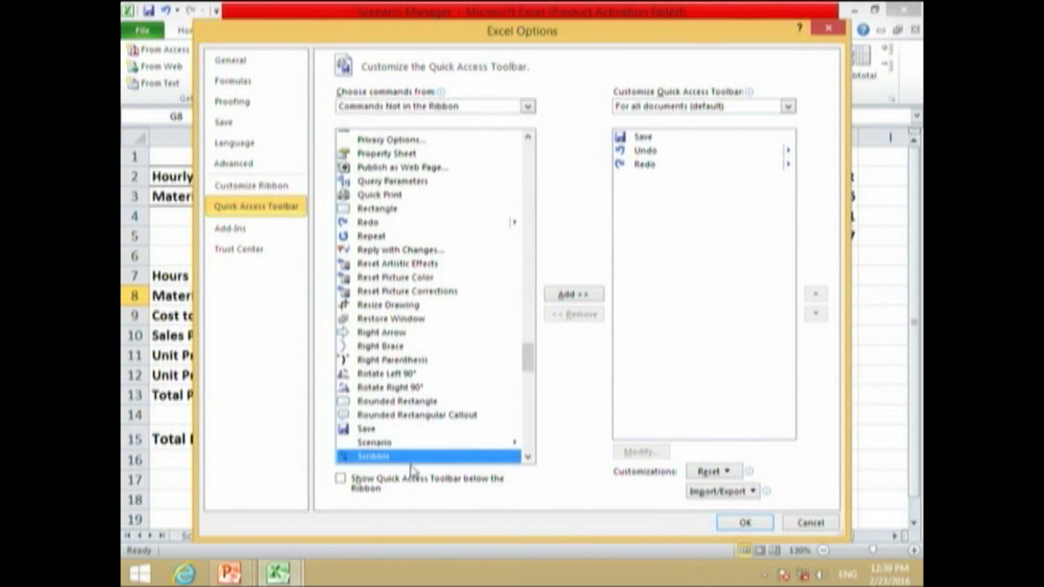
click(392, 442)
click(574, 294)
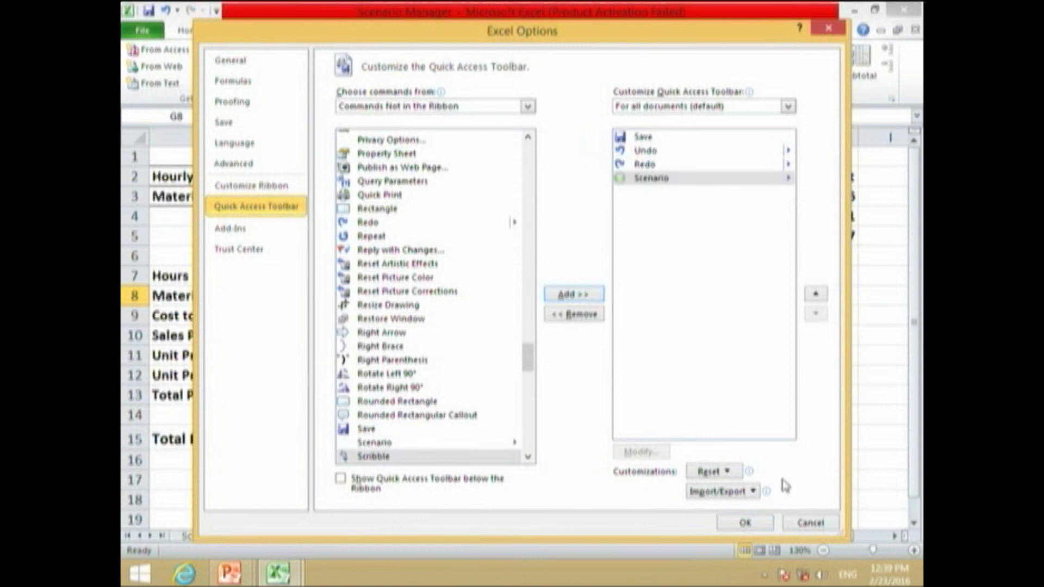
click(745, 523)
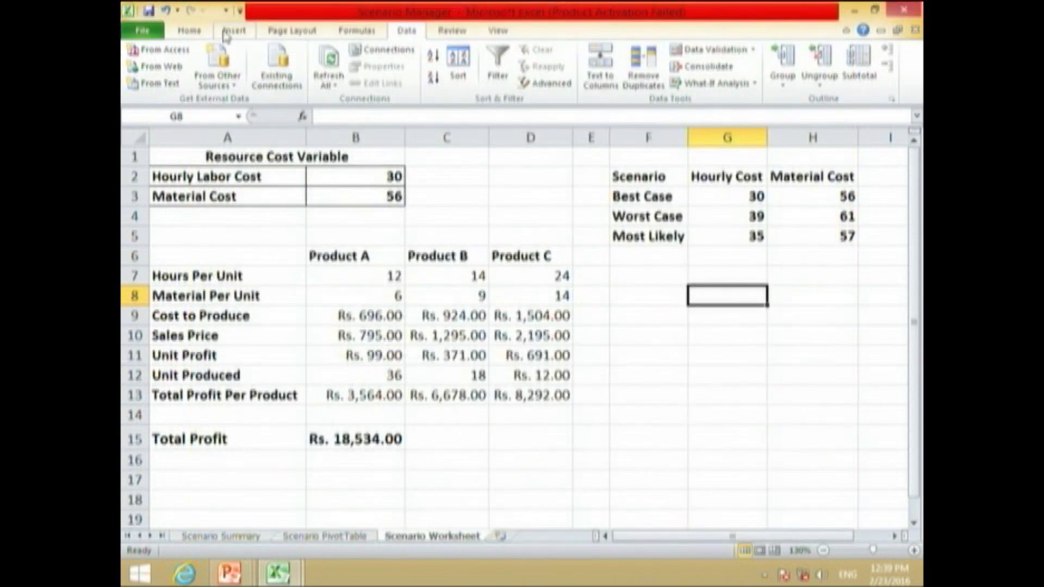
Show the Best Case-1 scenario followed by Worst Case-1 in the worksheet, and check the Total Profit cell B15.
click(226, 11)
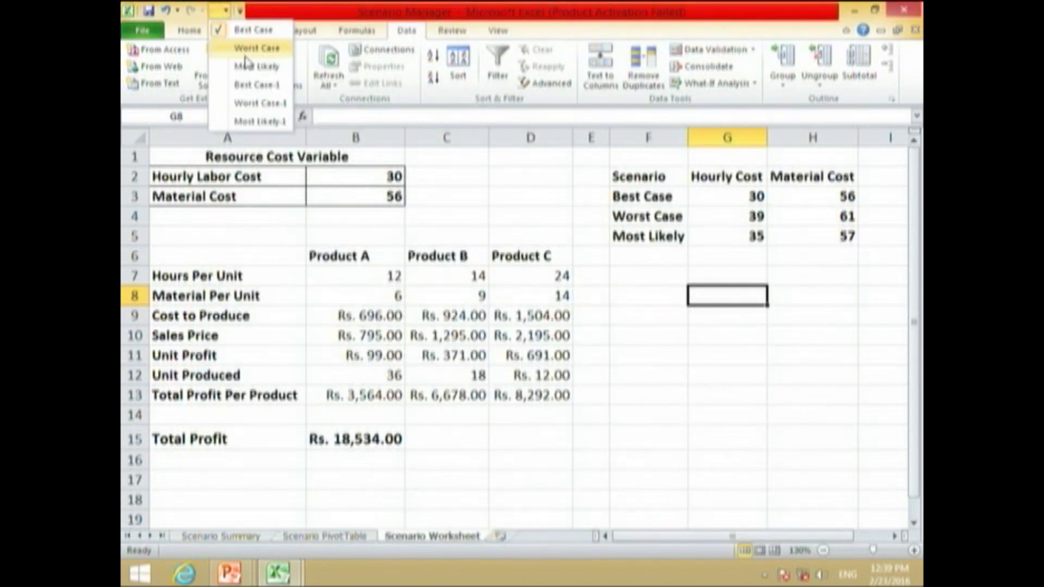
click(269, 86)
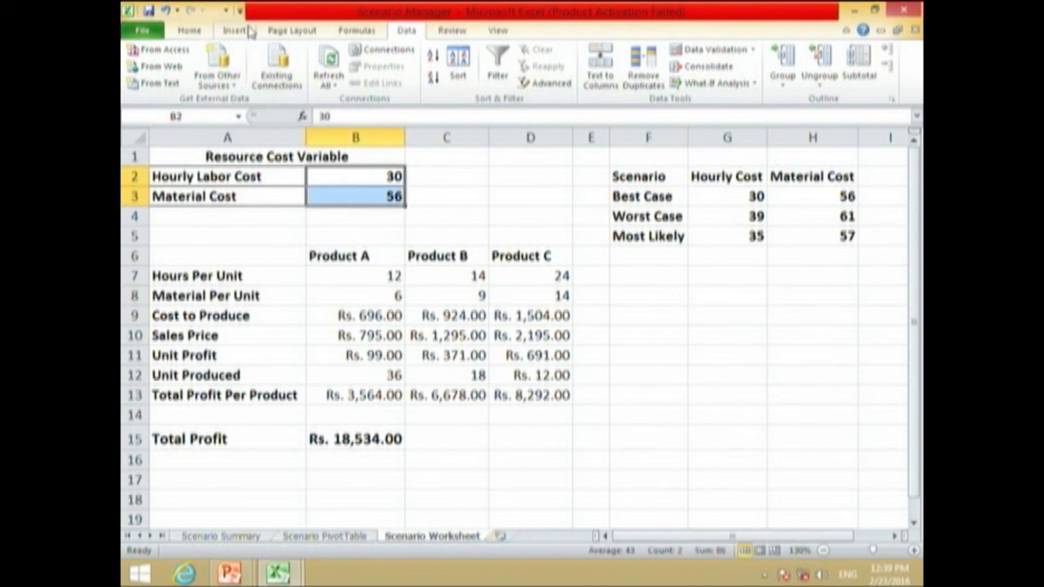
click(226, 11)
click(259, 104)
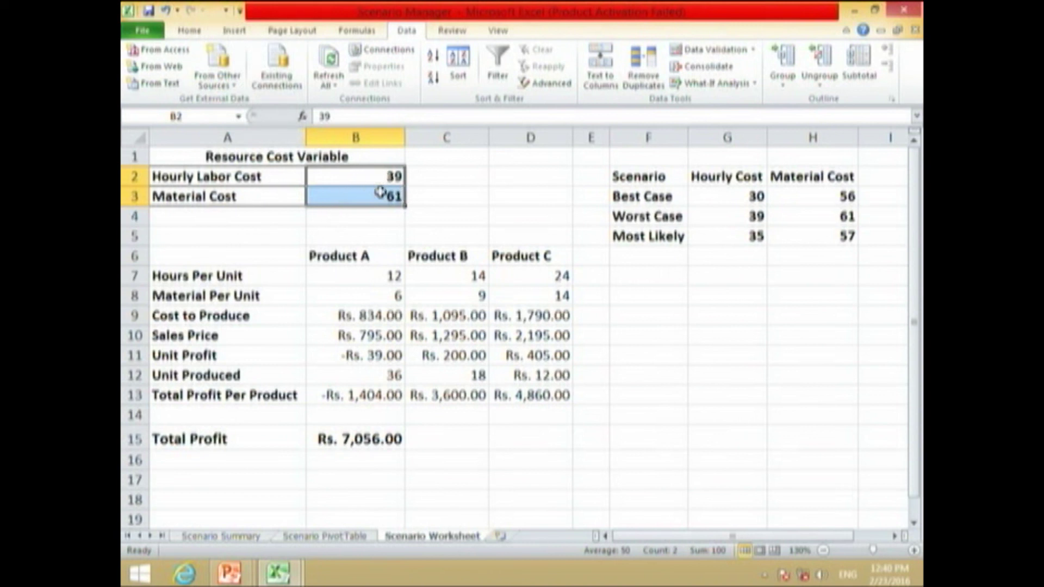
click(357, 436)
Show the Most Likely-1 scenario and compare B2:B3 with the table's most likely costs and the Total Profit cell.
click(226, 10)
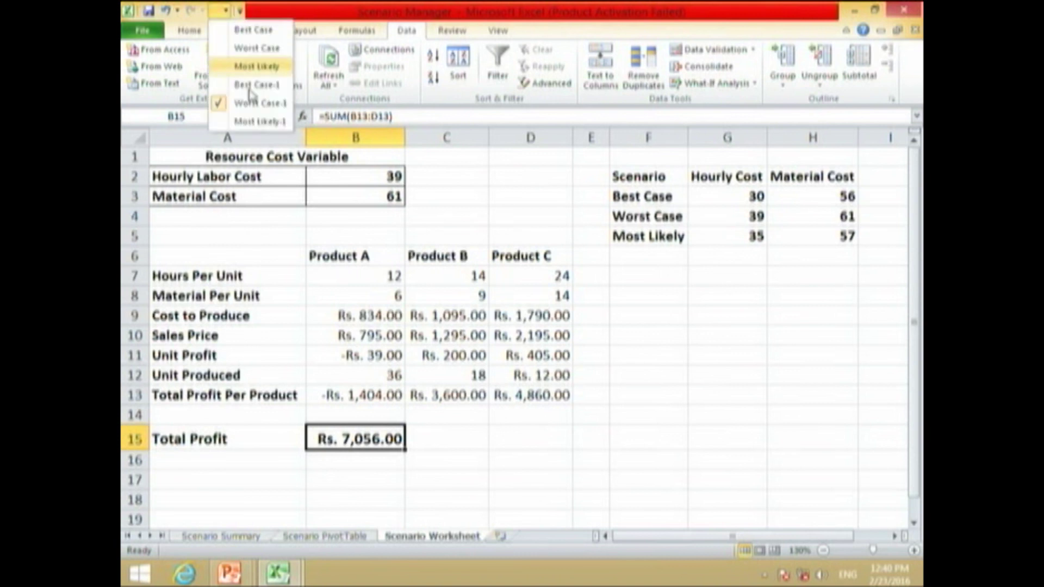
click(266, 121)
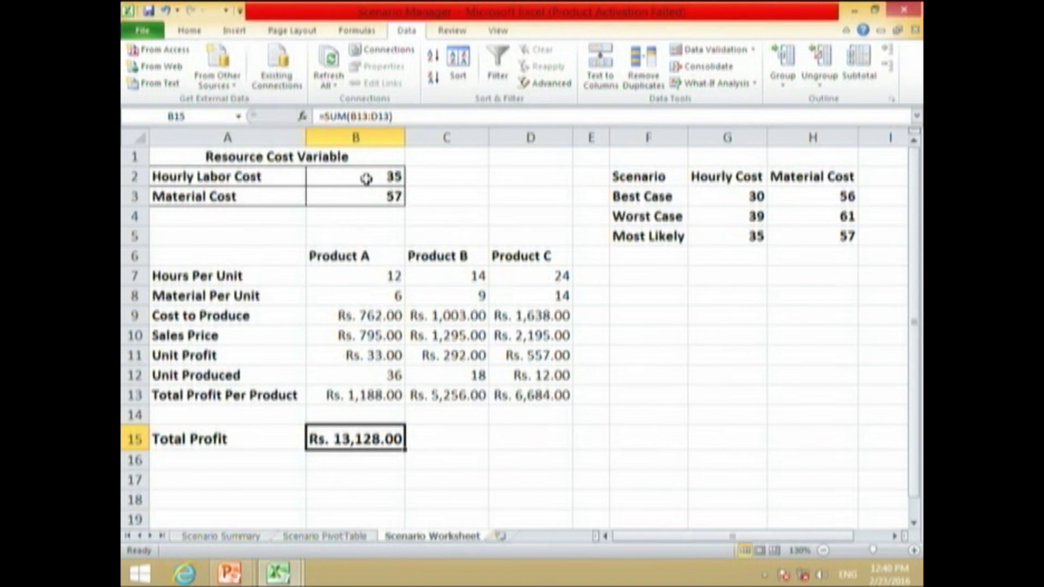
drag(366, 178, 362, 193)
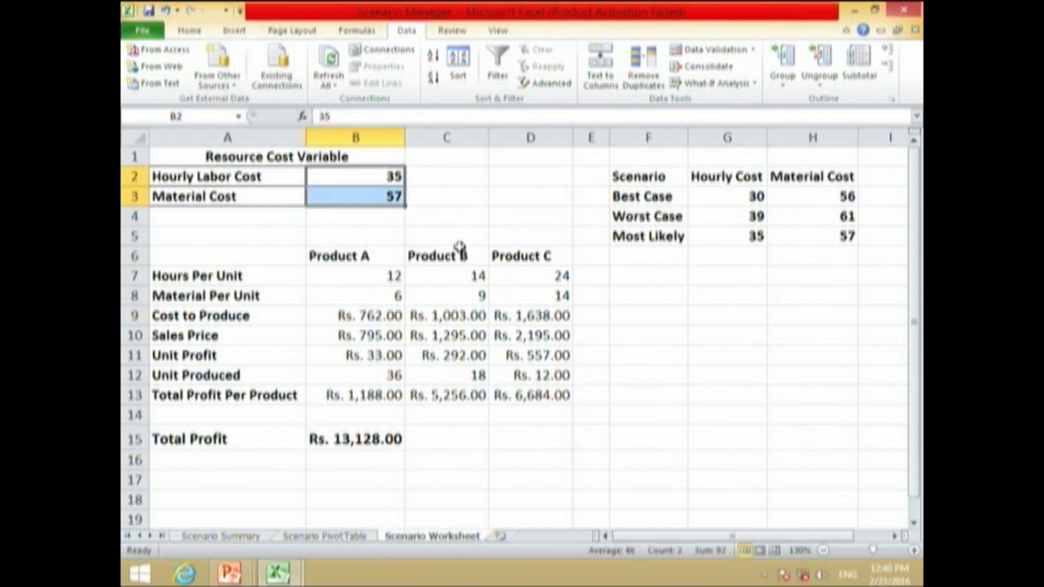
click(743, 237)
click(837, 238)
drag(354, 177, 354, 197)
click(353, 443)
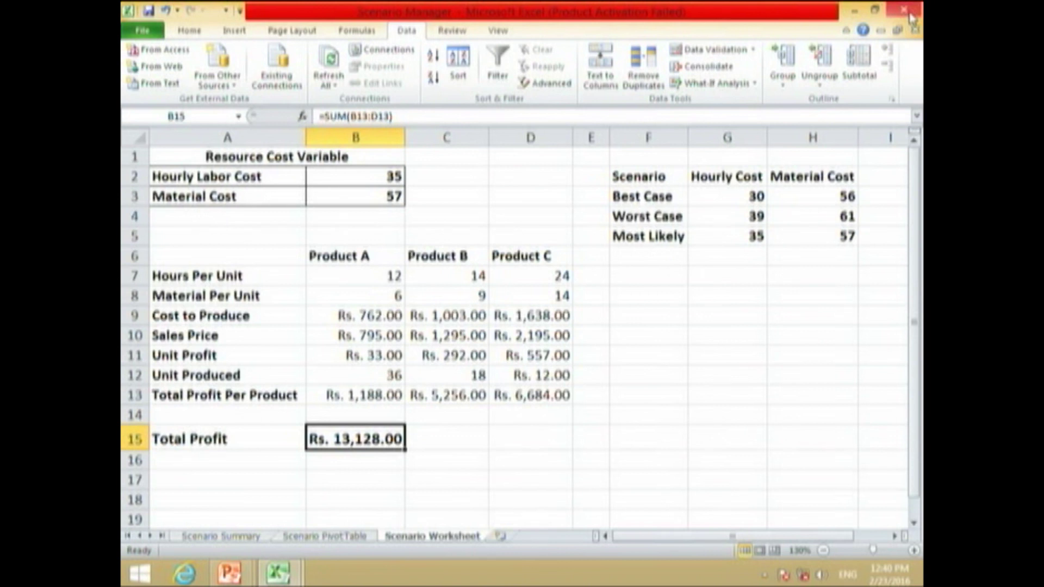
Close the Excel workbook and return to the Goal Seek slide of the presentation.
click(907, 12)
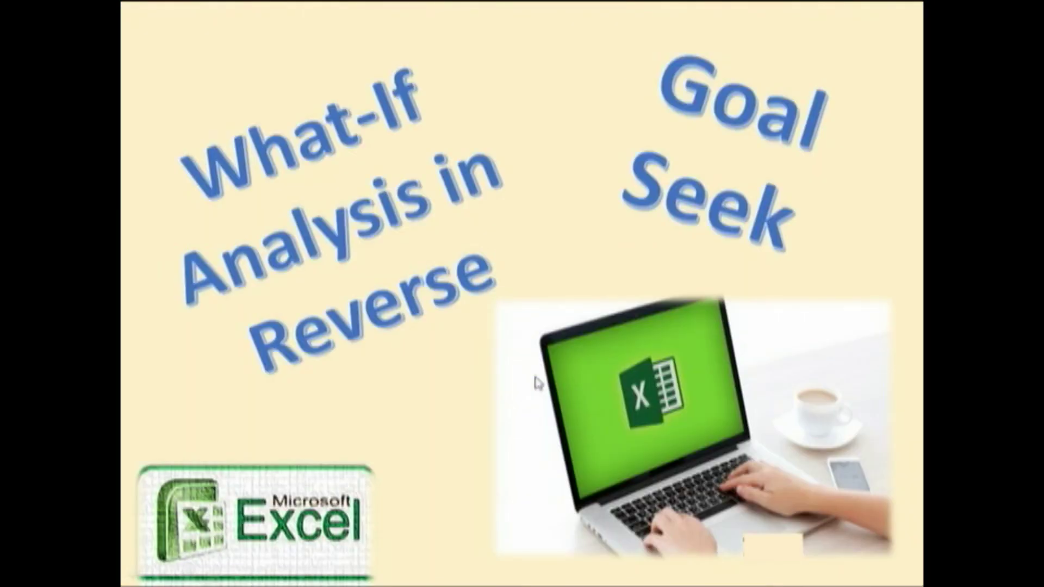
key(Right)
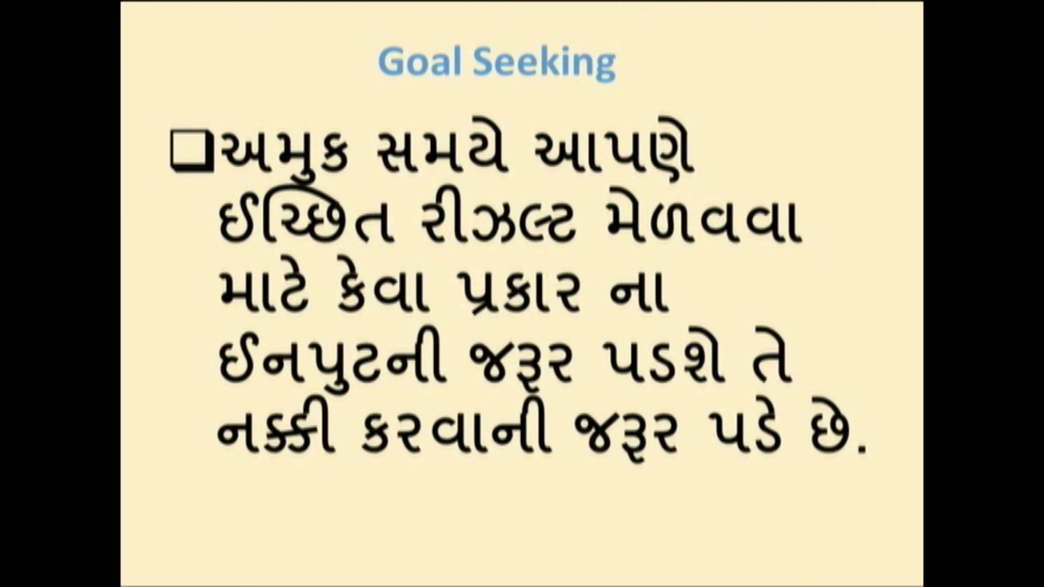
key(Right)
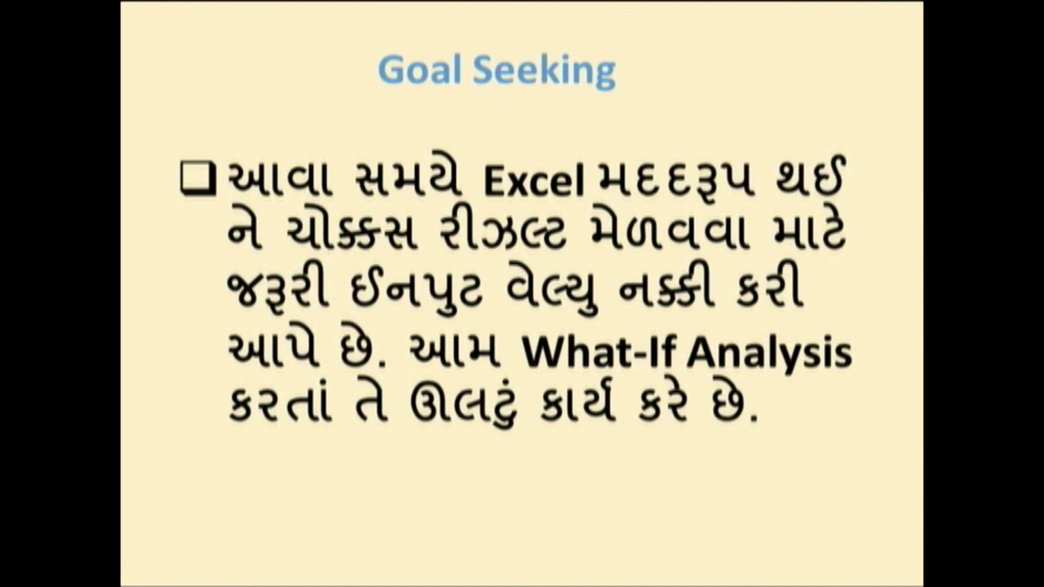
key(Right)
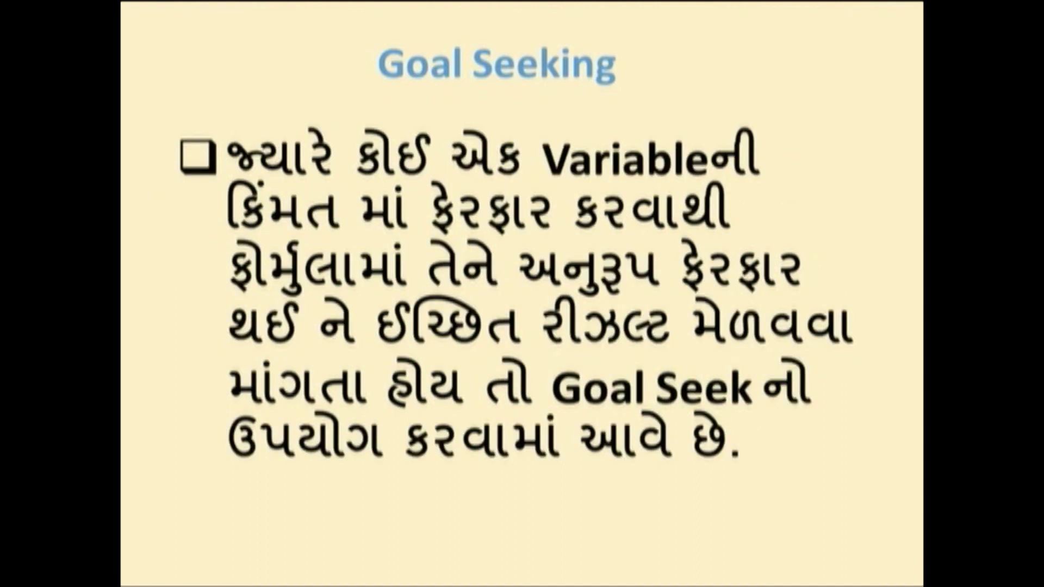